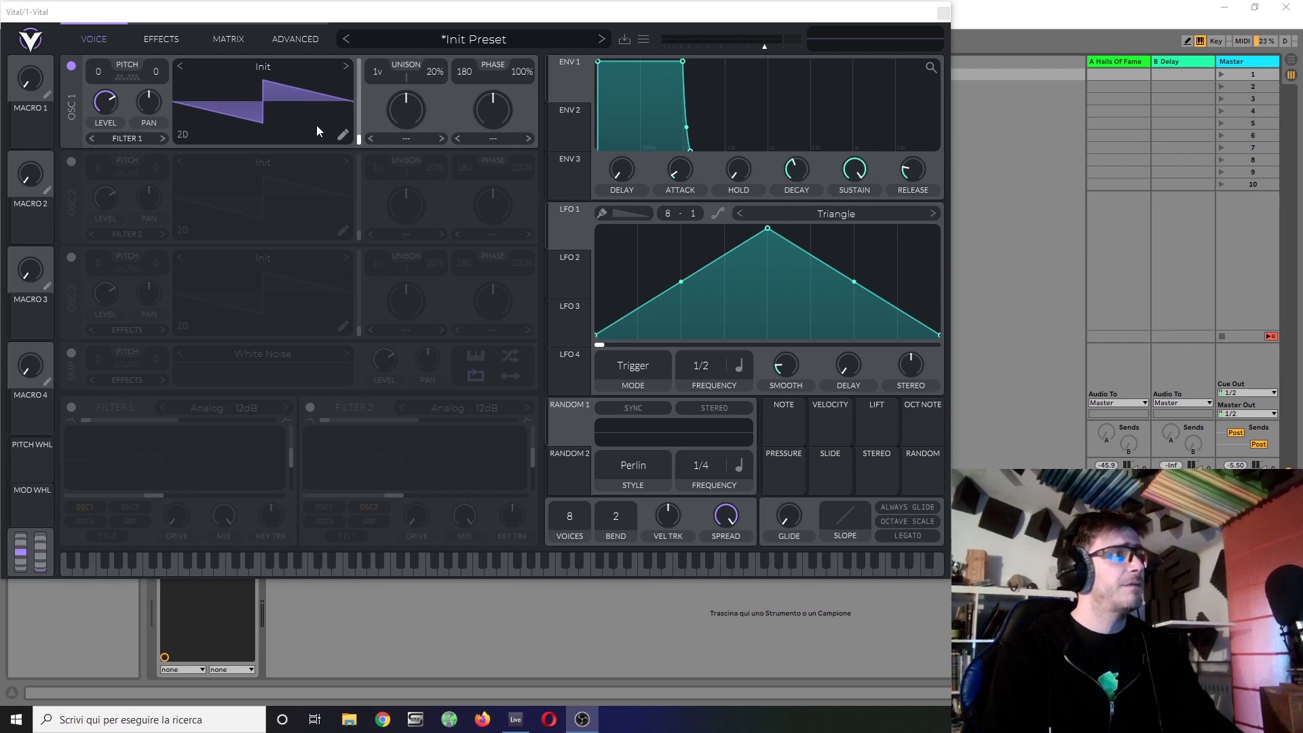
Turn oscillator 1's waveform into a sine by clearing all harmonics and raising only the first one to full
click(343, 140)
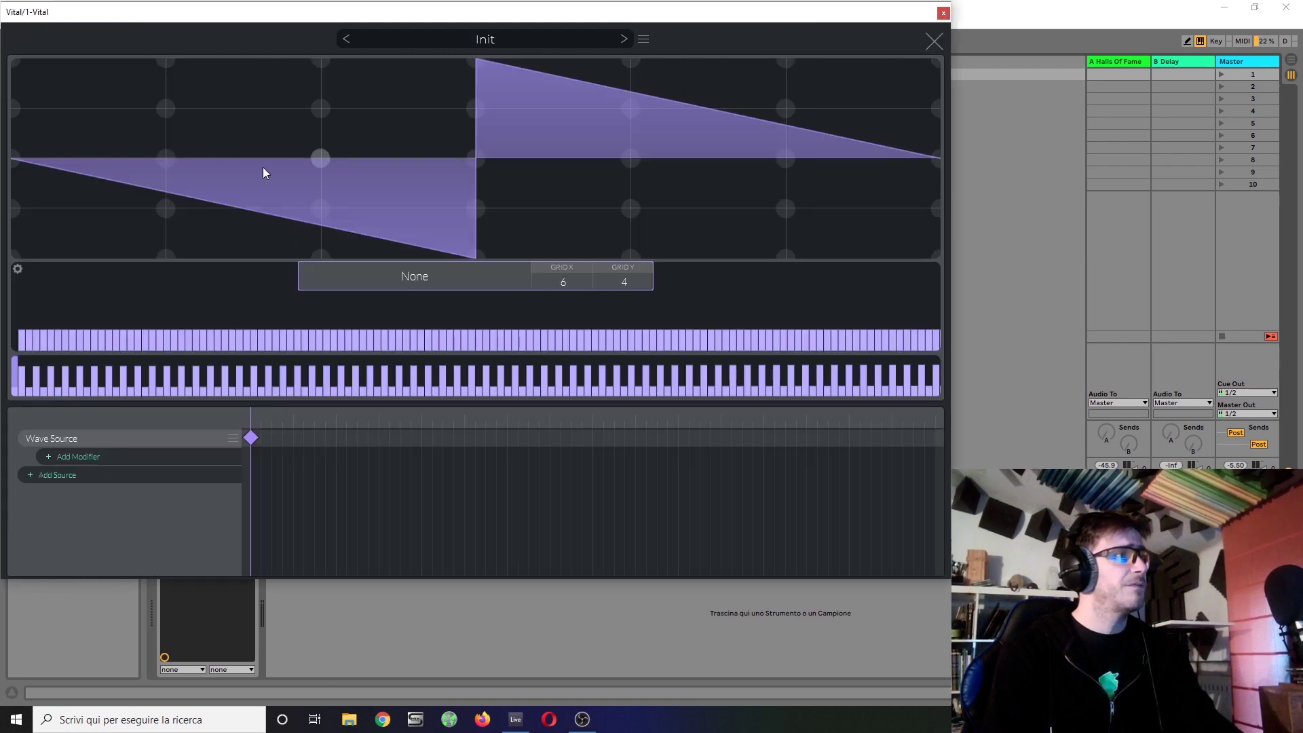
right_click(62, 302)
click(82, 312)
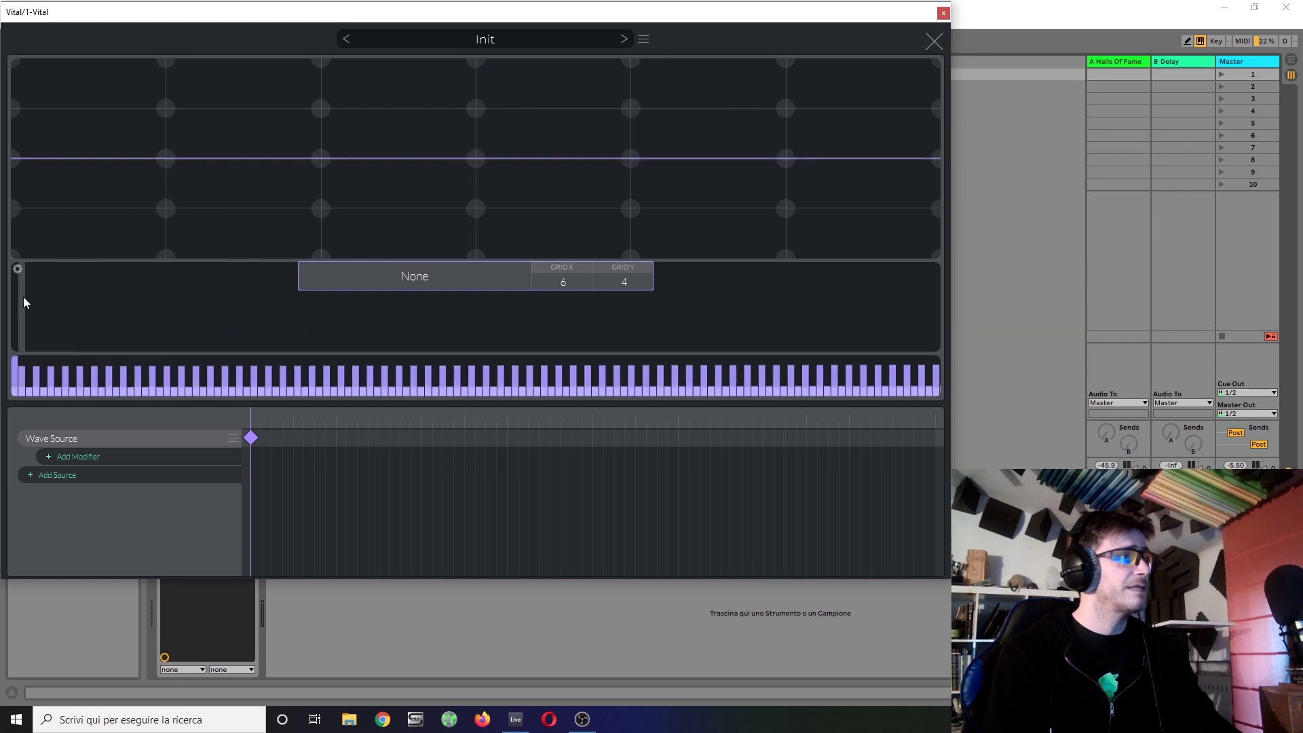
click(23, 295)
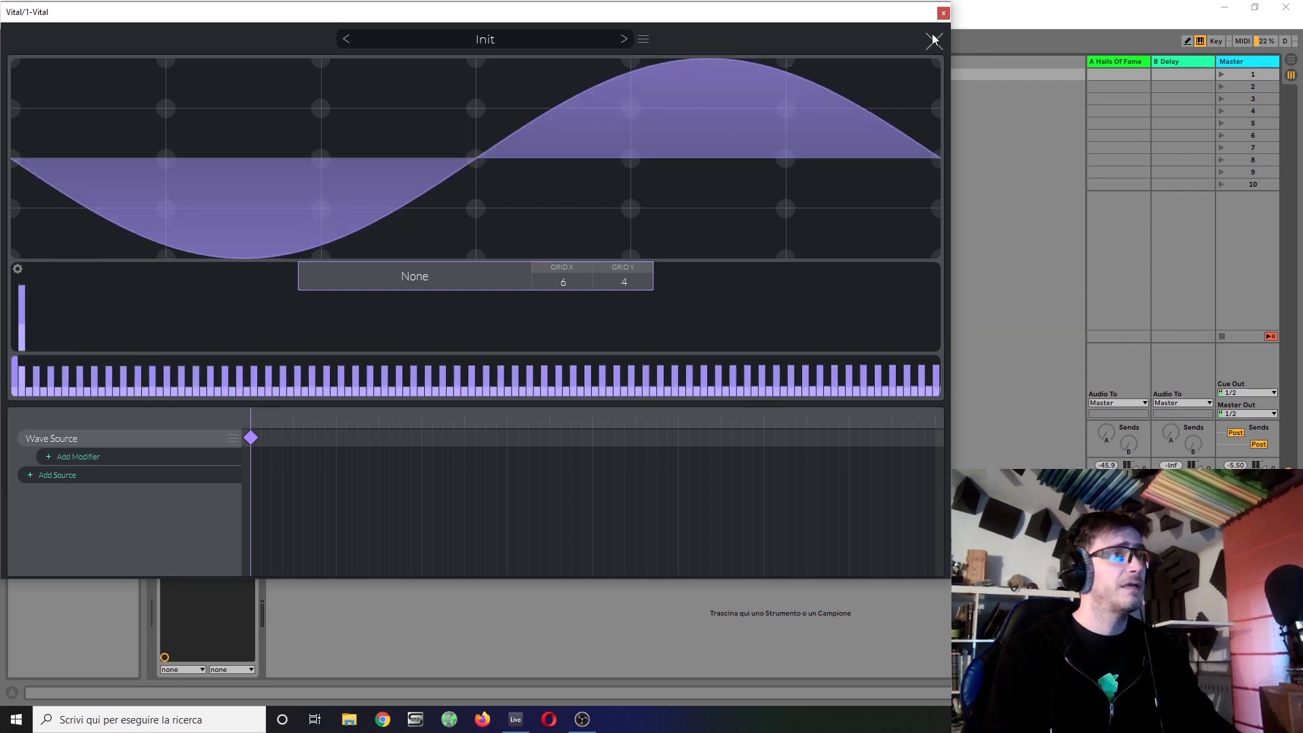
click(934, 41)
Route ENV 2 with zero sustain to oscillator 1's transpose and set the oscillator's phase randomization to 2%
click(575, 122)
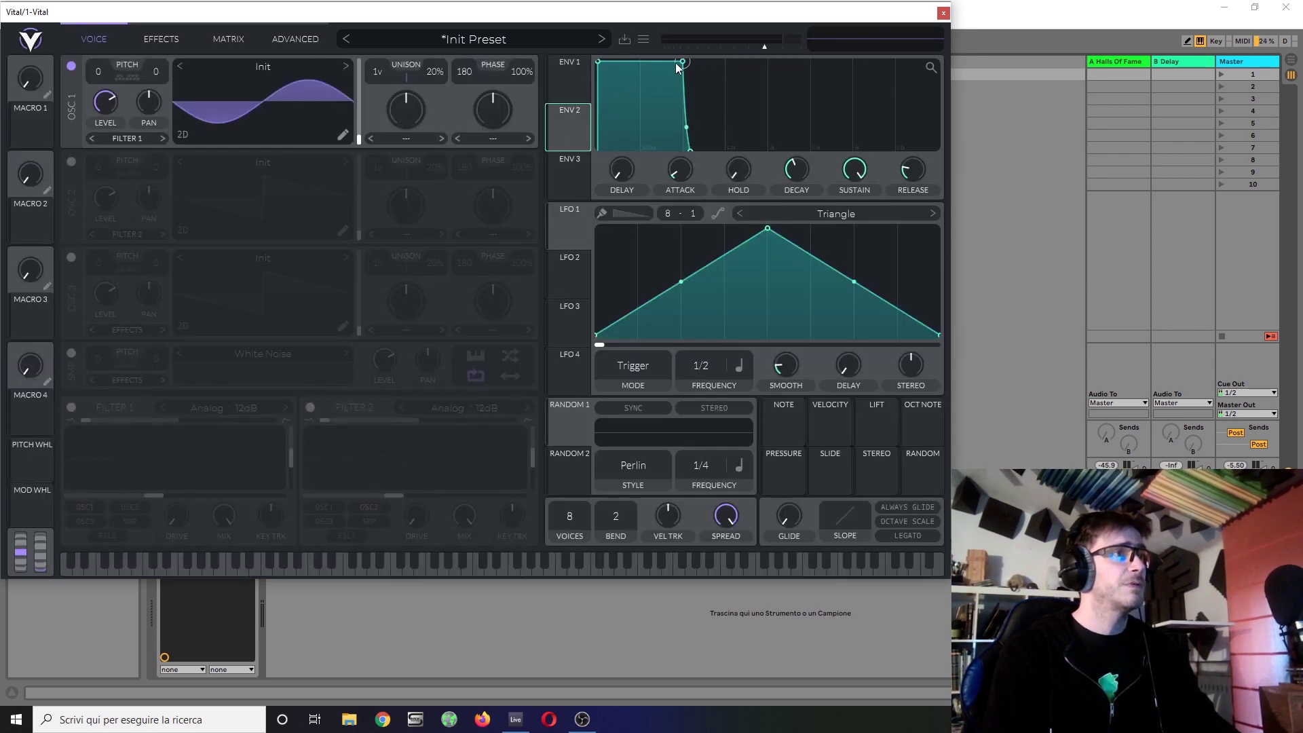
drag(682, 64, 103, 99)
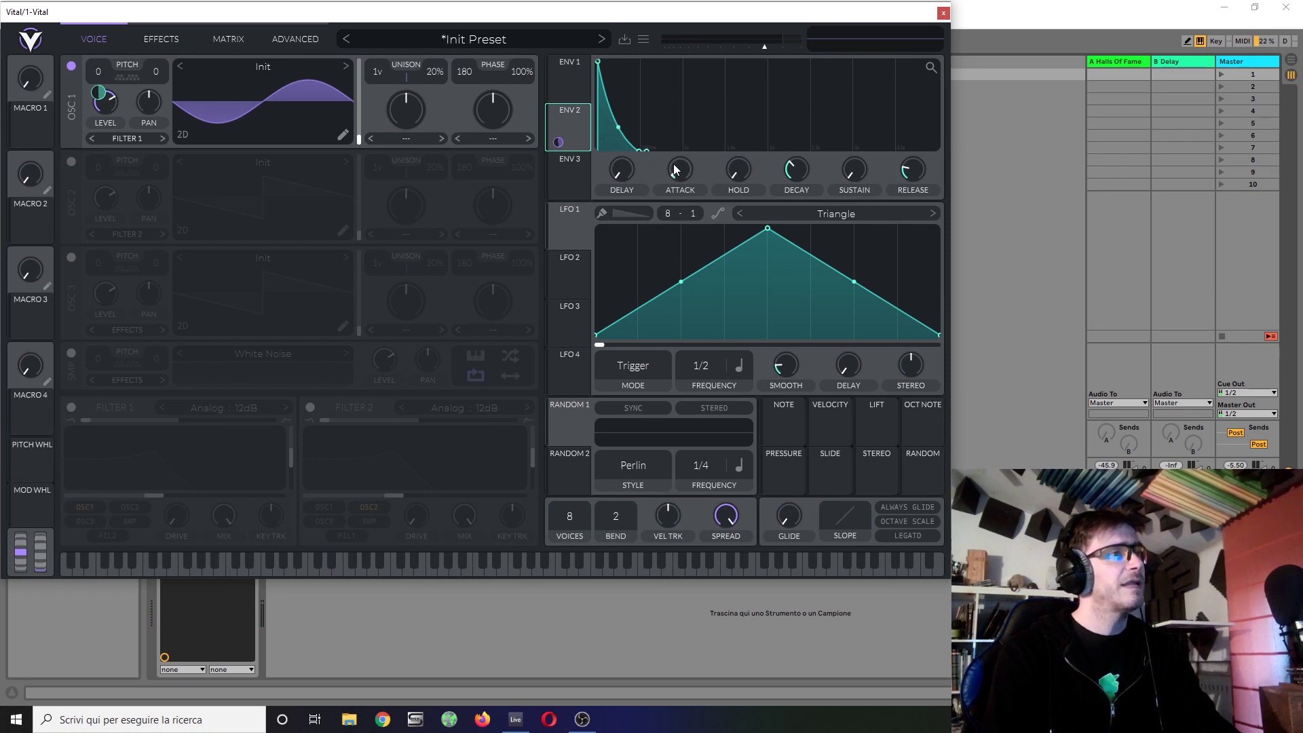
click(579, 75)
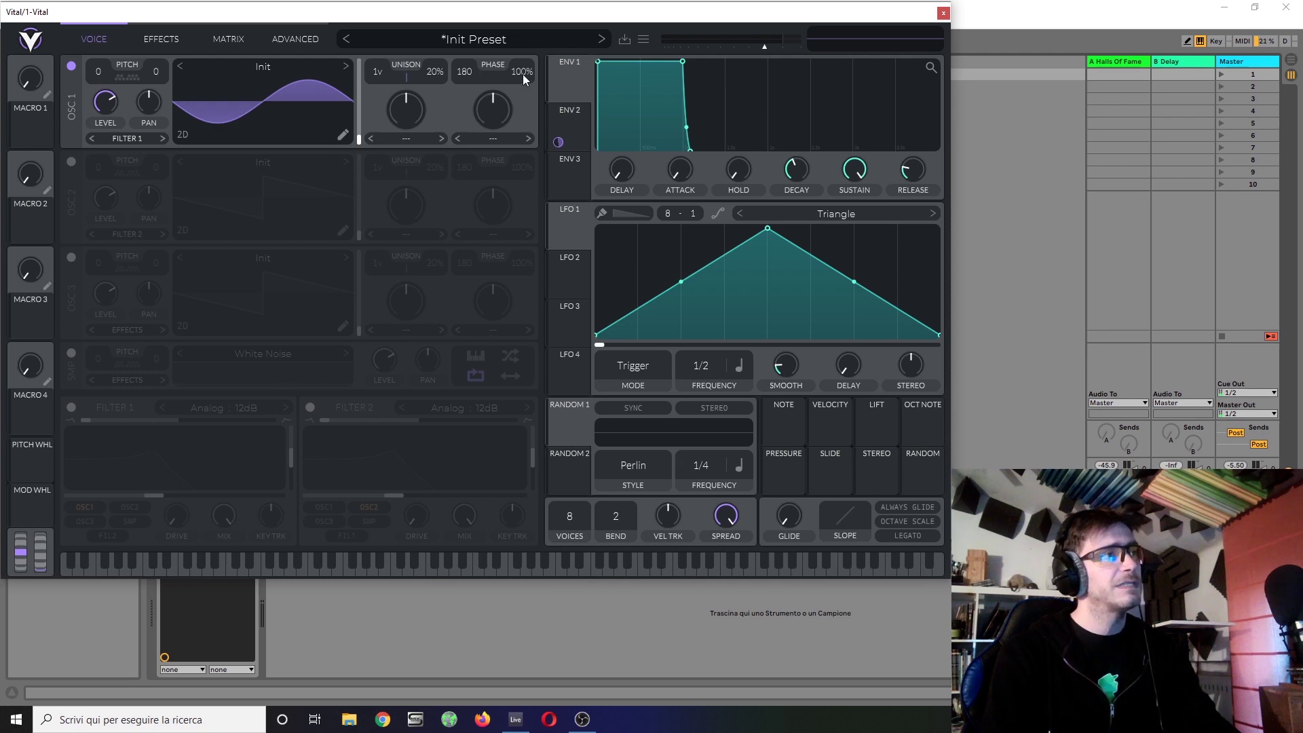
drag(523, 78, 547, 247)
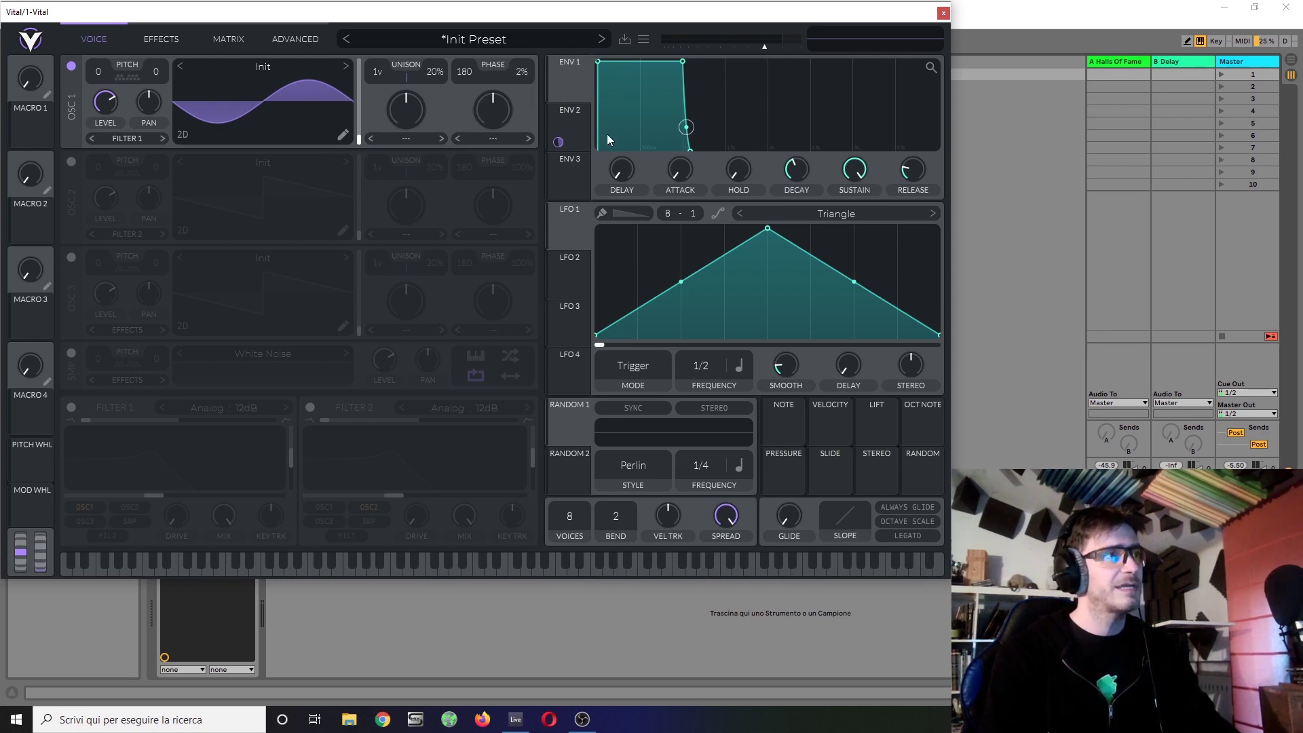
Shorten ENV 2's decay and bend its decay curve into a steep initial drop
click(587, 137)
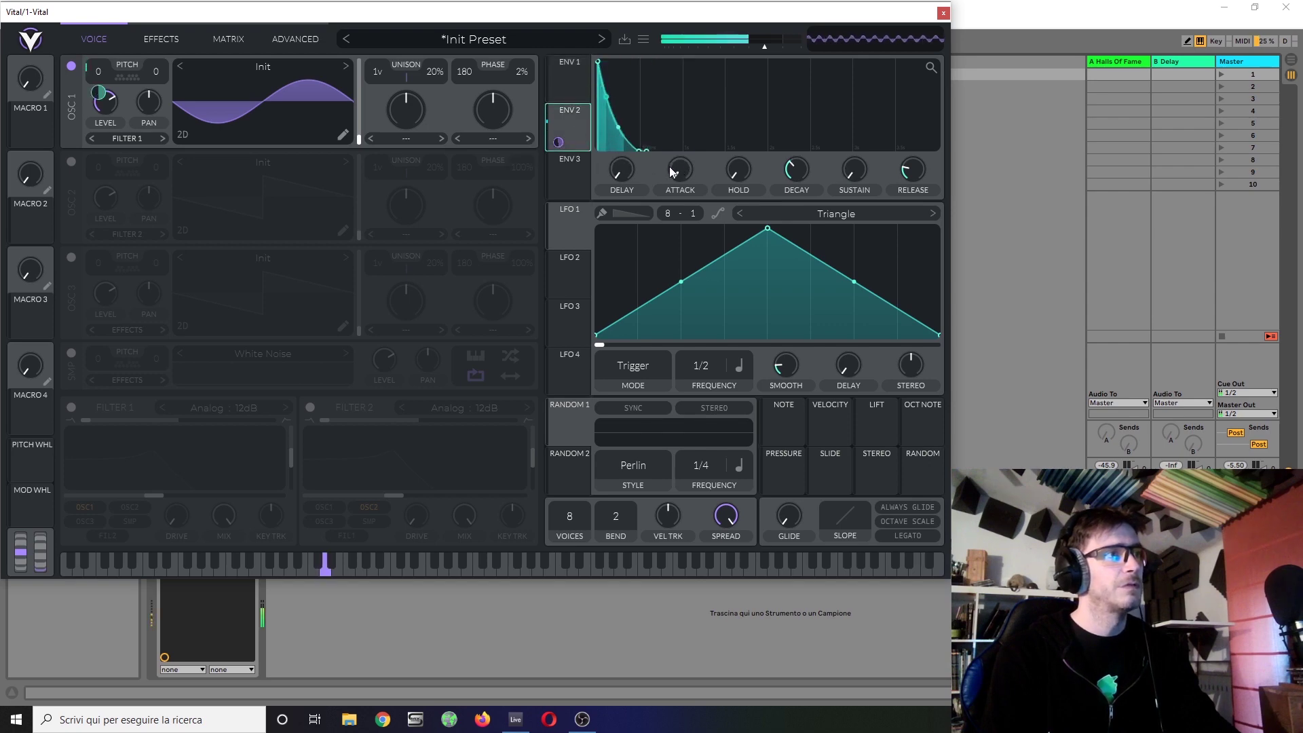
click(620, 173)
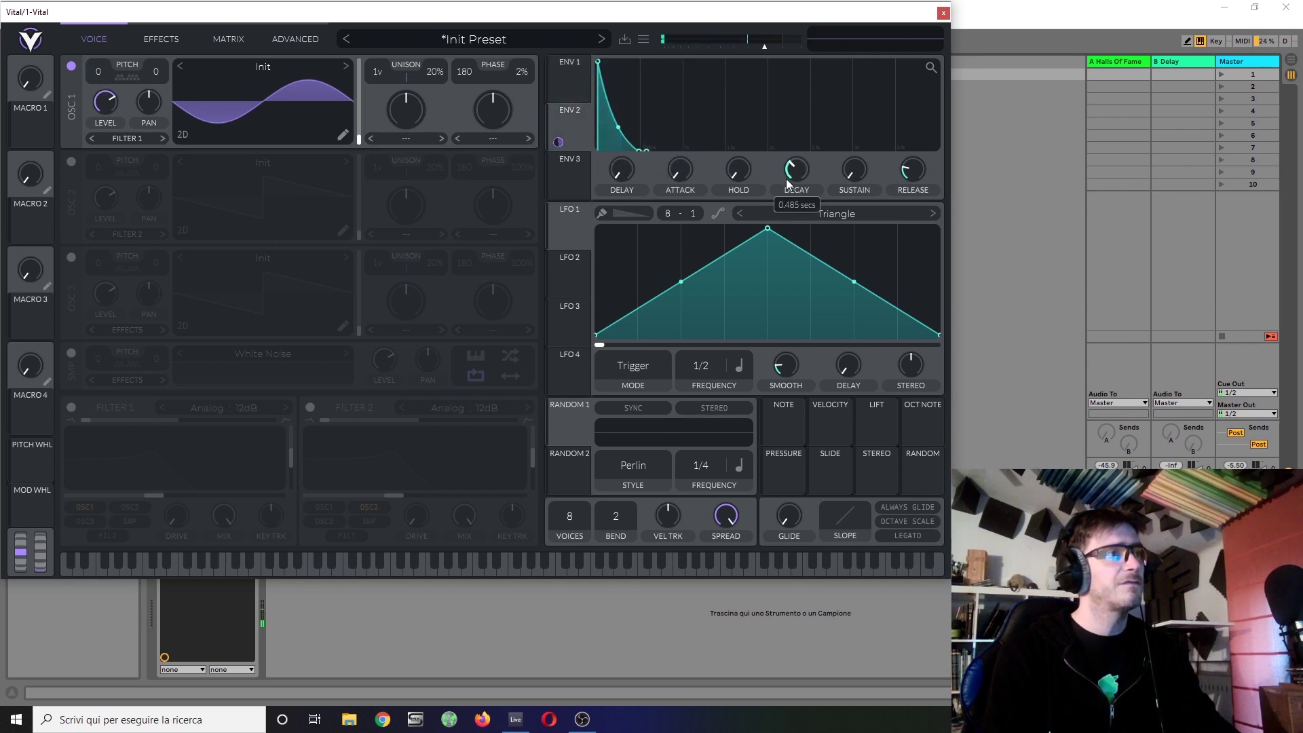
mouse_move(773, 178)
mouse_down()
mouse_move(780, 210)
mouse_move(787, 198)
mouse_up()
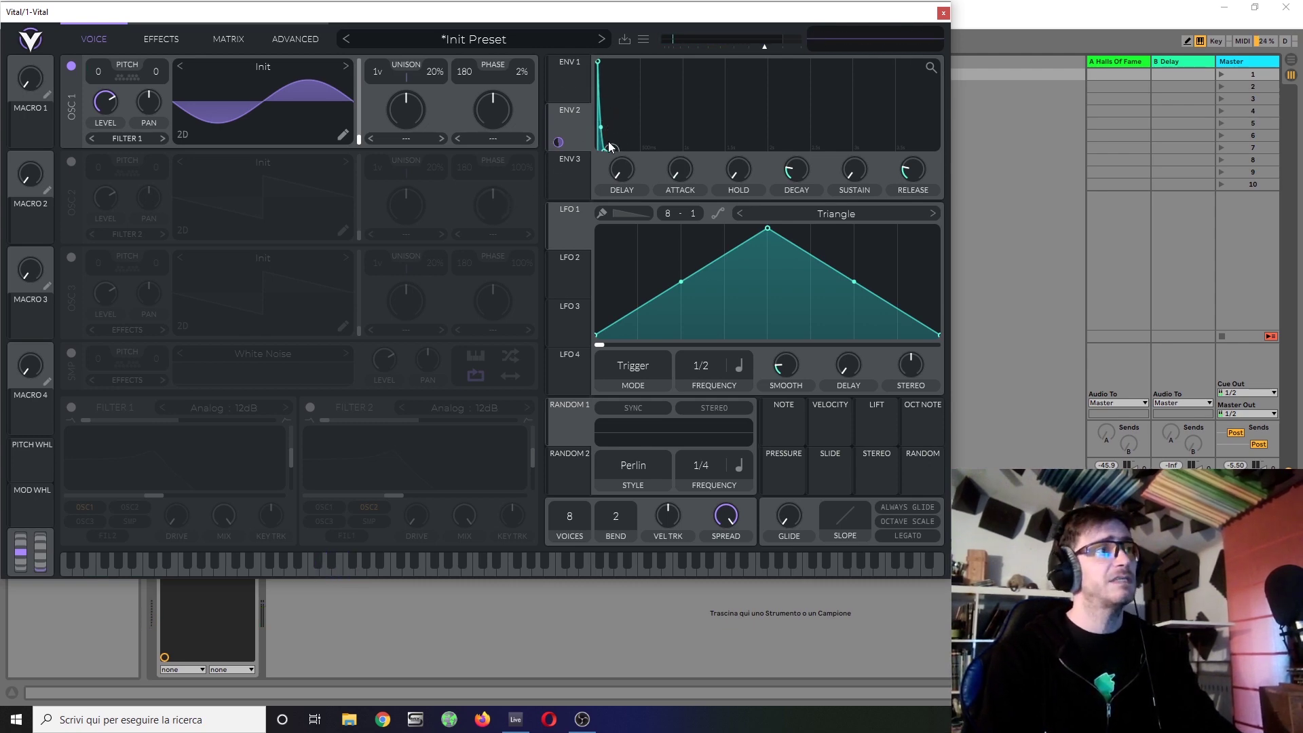
drag(605, 150, 616, 163)
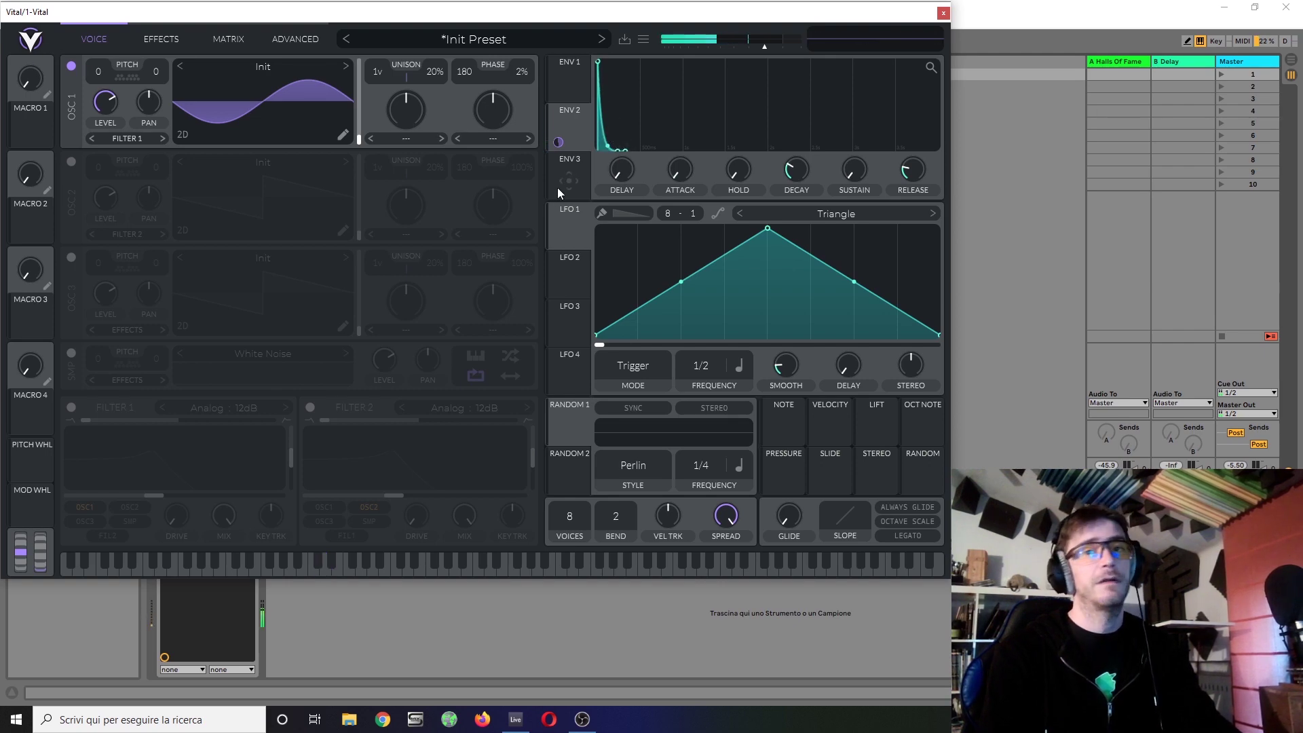
Reshape LFO 1 into a rising ramp with its peak at the end of the cycle and set its frequency mode to Keytrack
drag(555, 218, 103, 107)
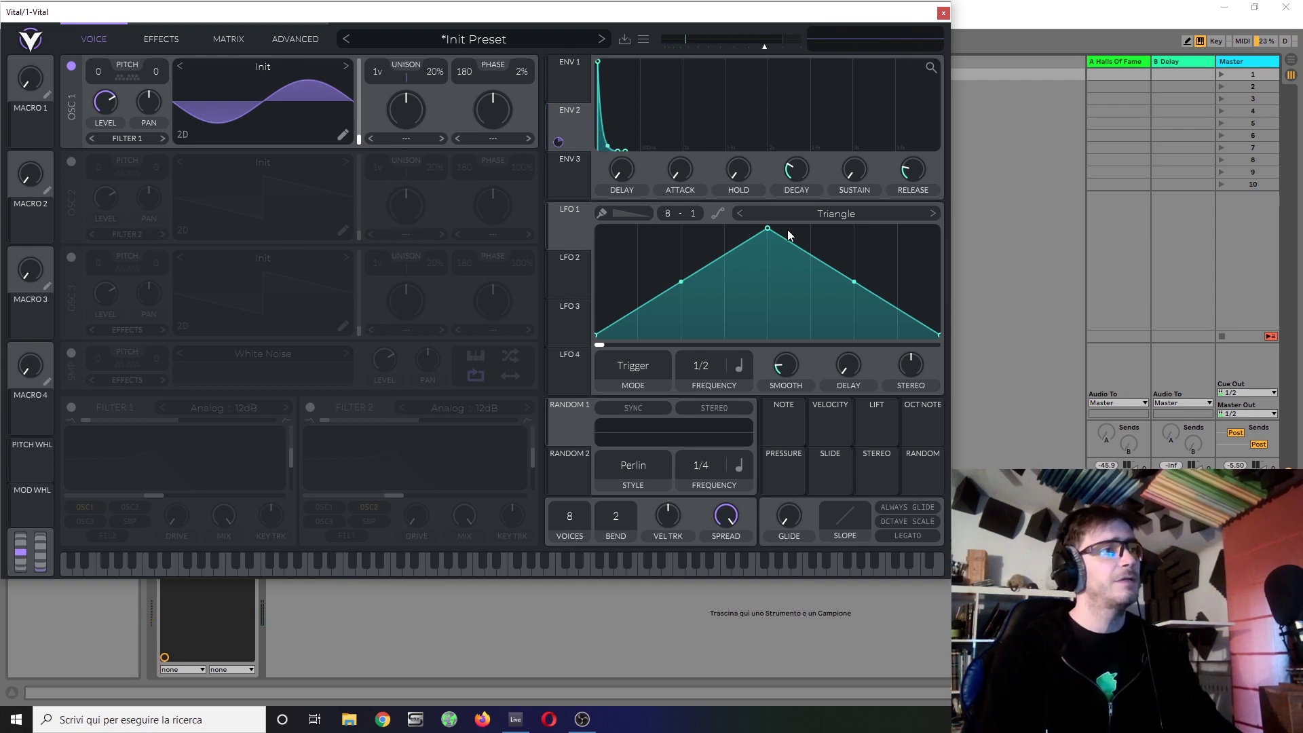
drag(772, 230, 967, 182)
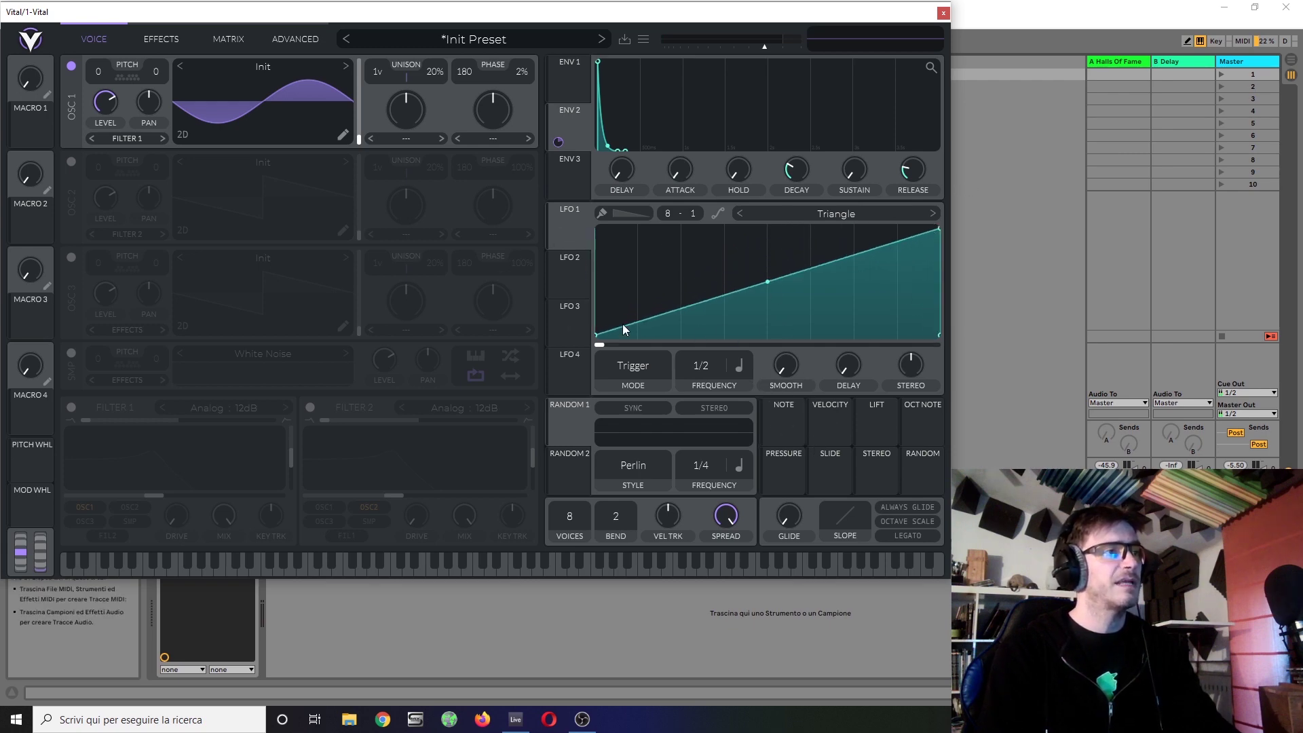
click(732, 365)
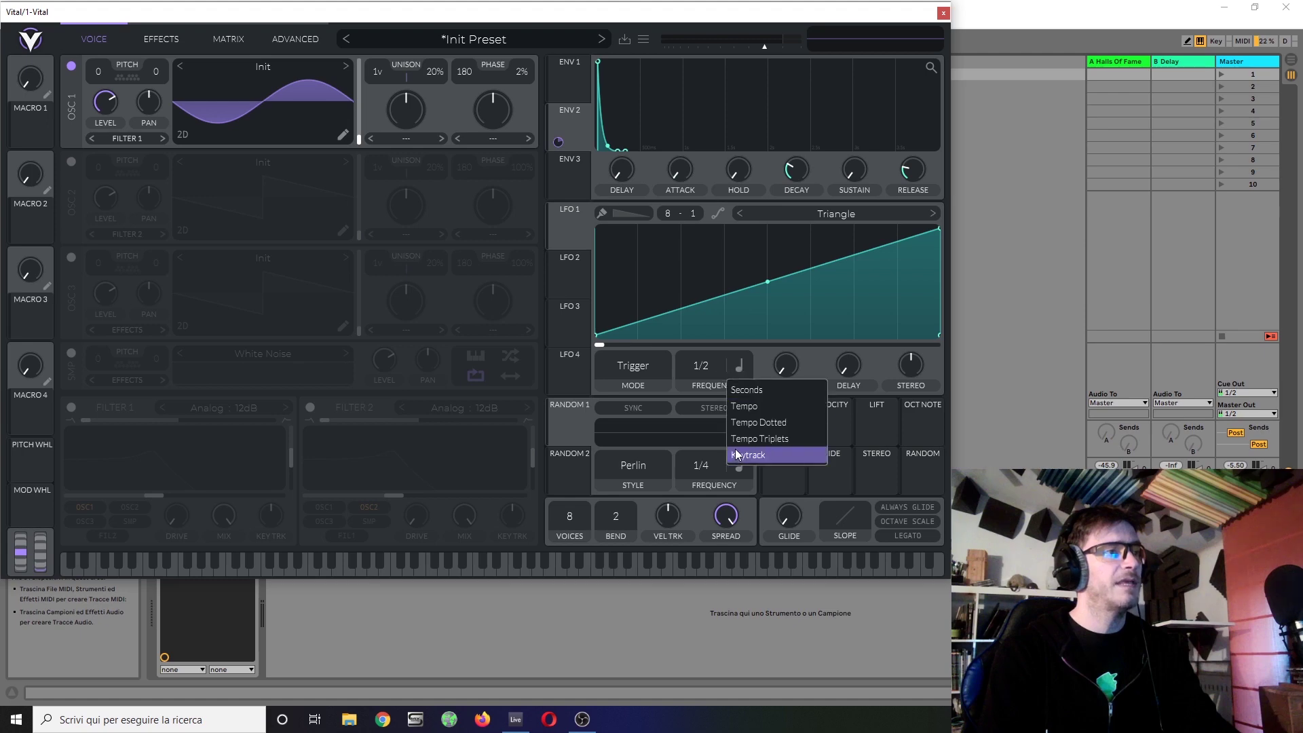
click(743, 455)
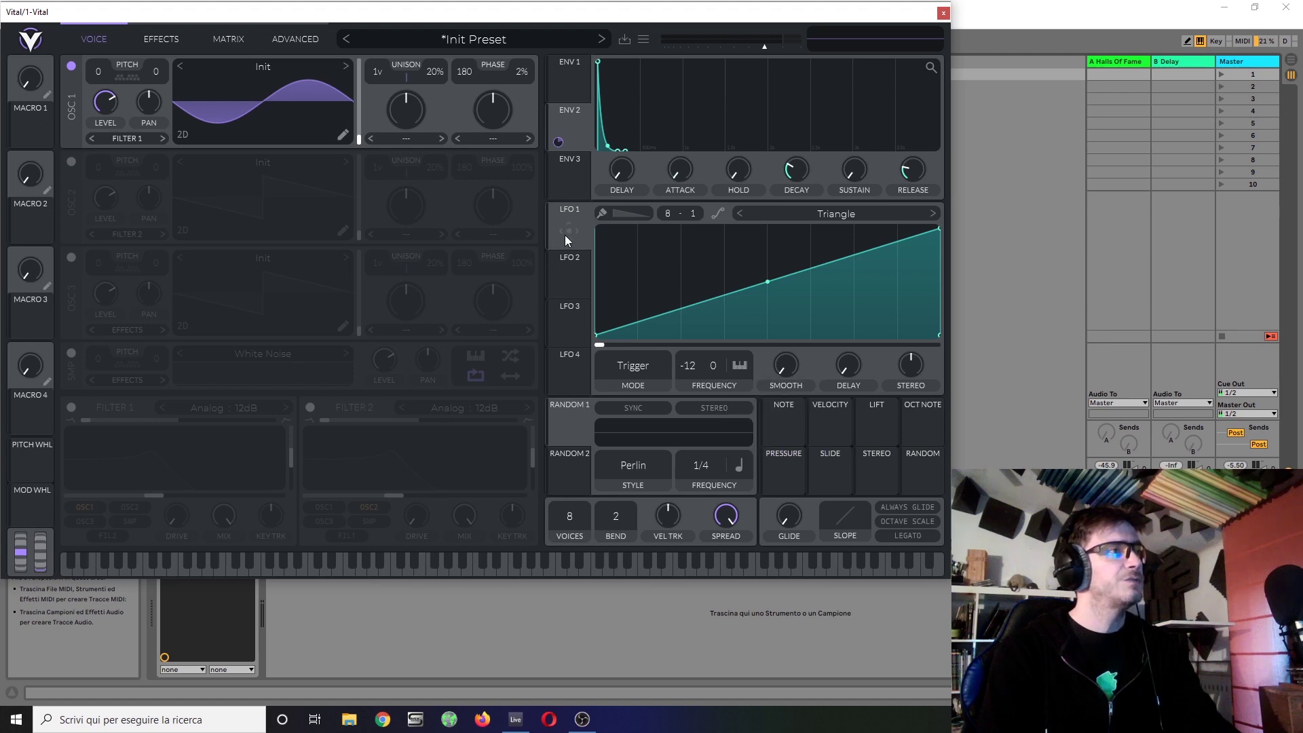
Assign LFO 1 to oscillator 1's phase and make that modulation bipolar
drag(568, 230, 467, 91)
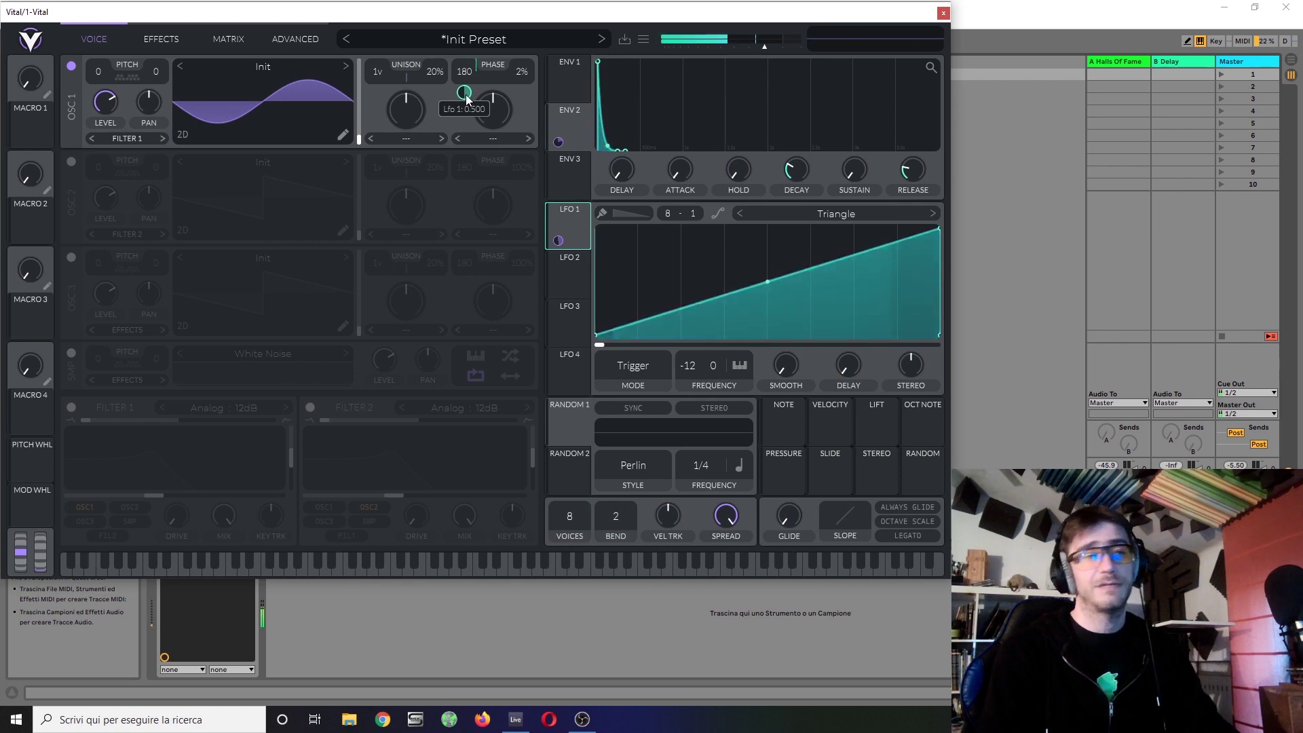
right_click(464, 93)
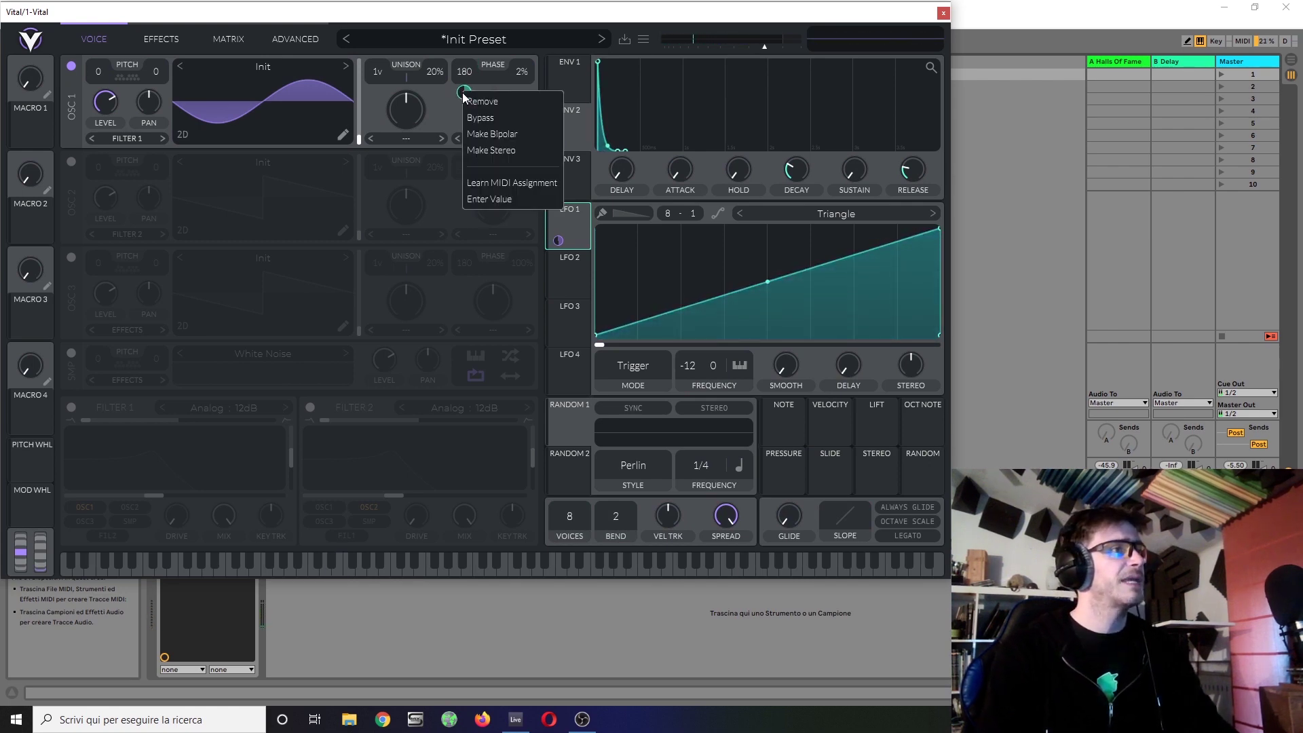
click(483, 132)
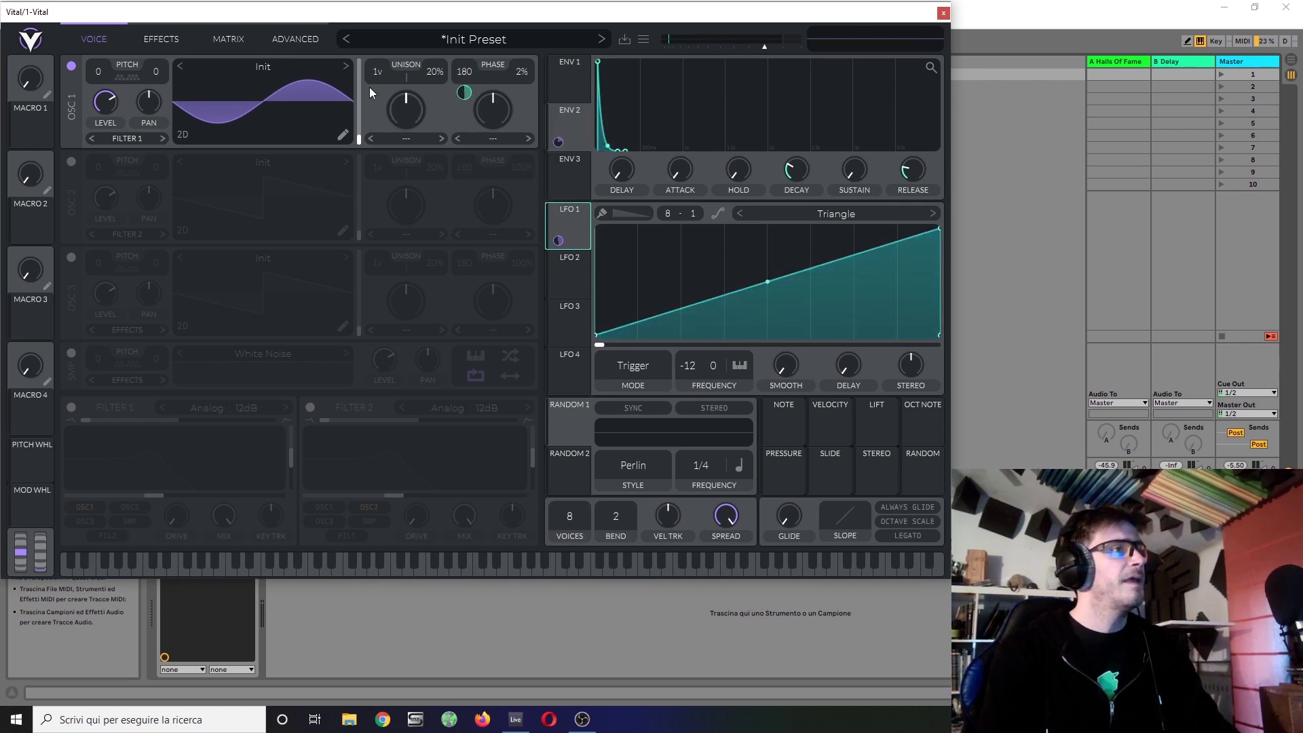
Turn off bipolar for the Lfo 1 to Osc 1 Phase modulation in the matrix and increase its amount
click(236, 39)
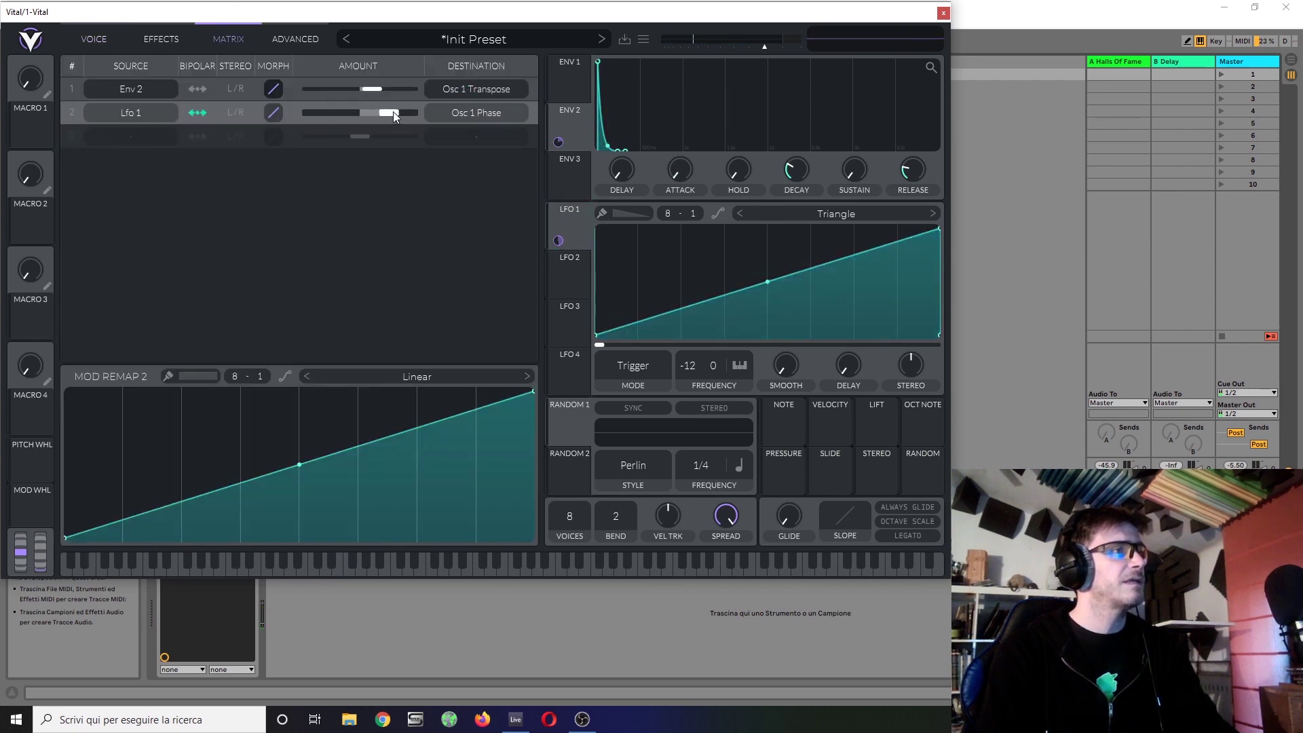
click(194, 114)
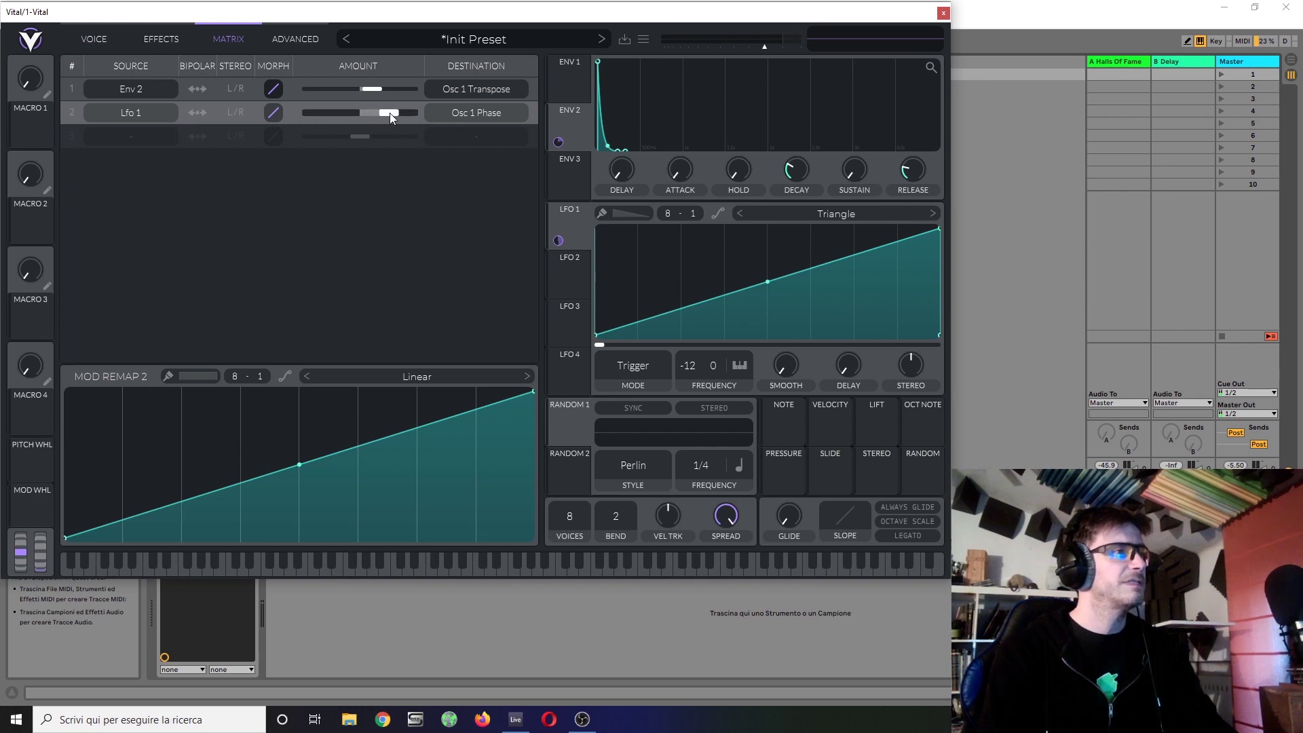
drag(389, 111, 401, 112)
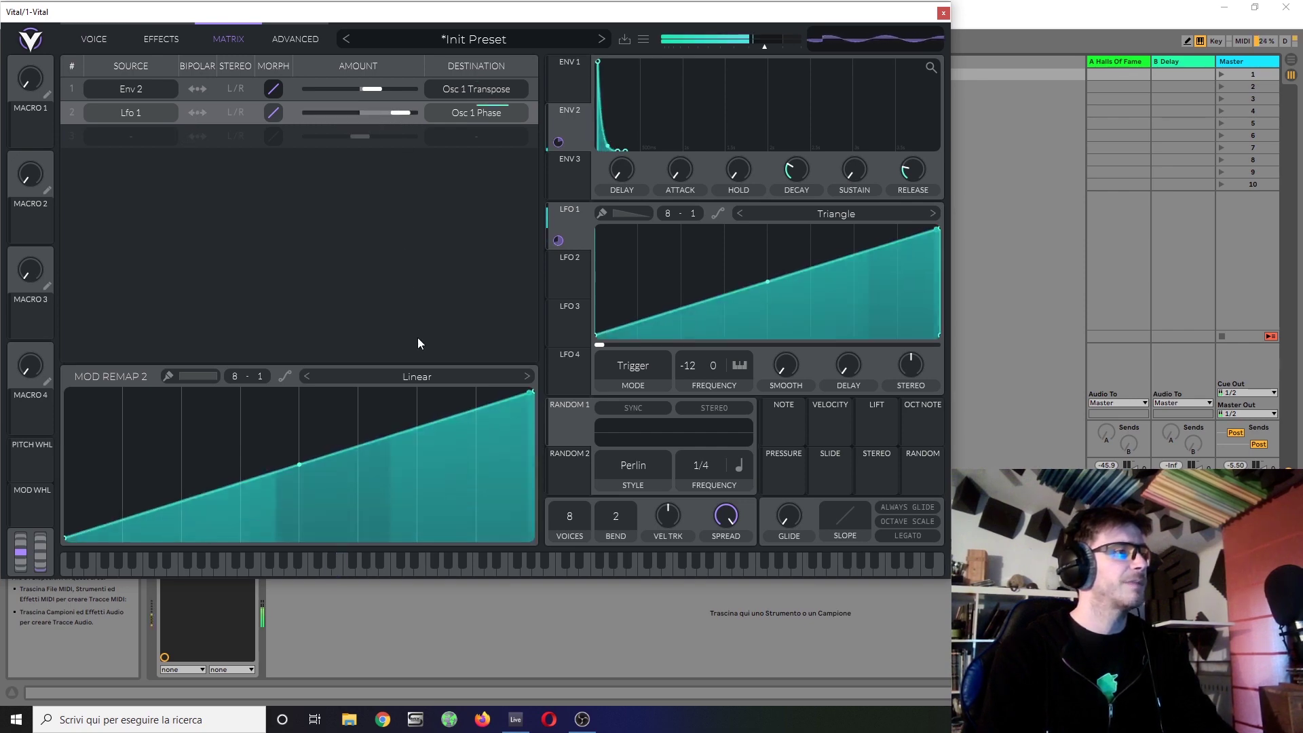
Load the factory Sin shape as the remap of the Lfo 1 to Osc 1 Phase modulation and reset its amount to zero
click(417, 379)
click(615, 438)
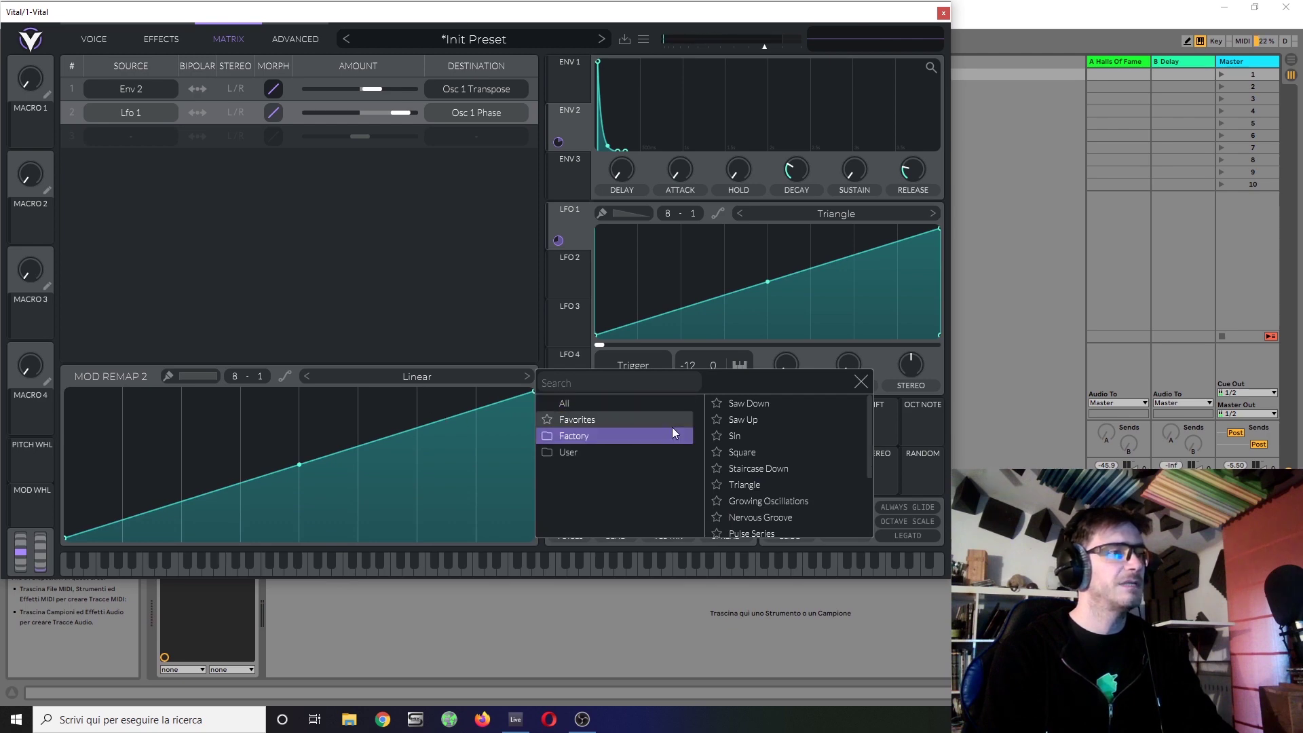
click(743, 435)
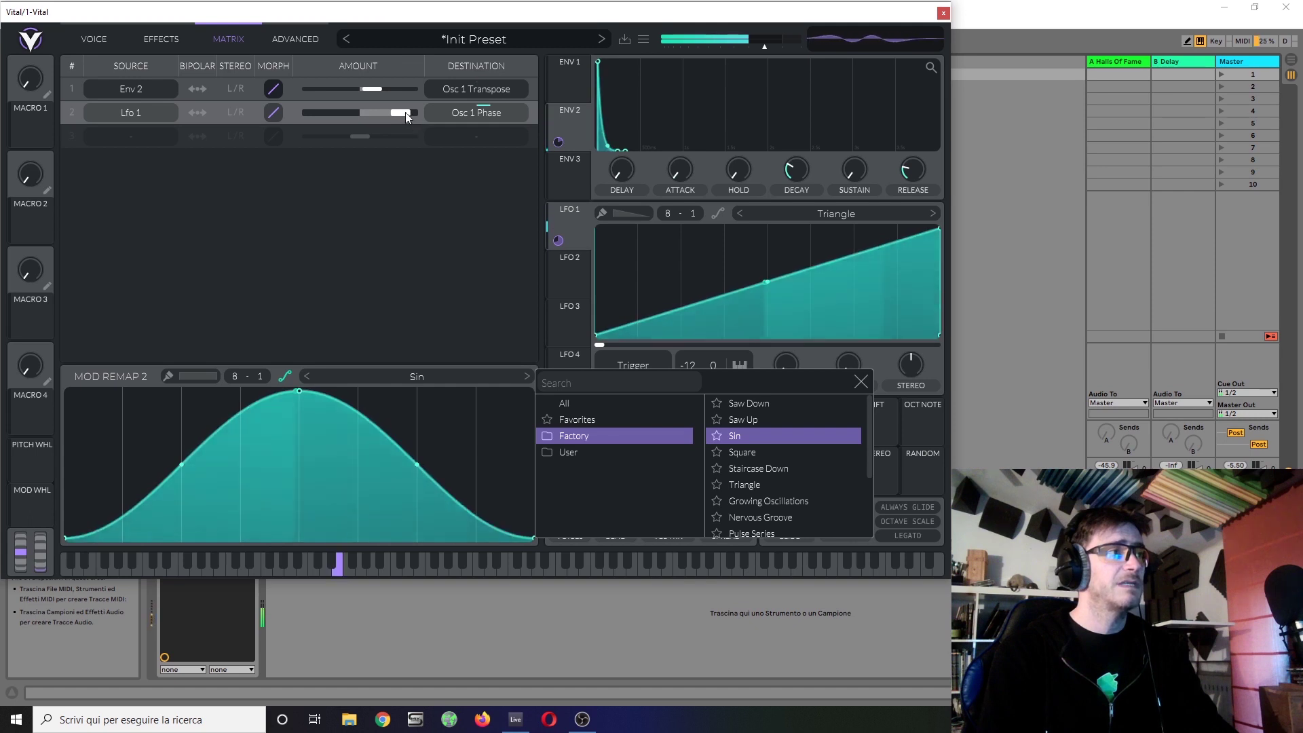
drag(405, 112, 375, 112)
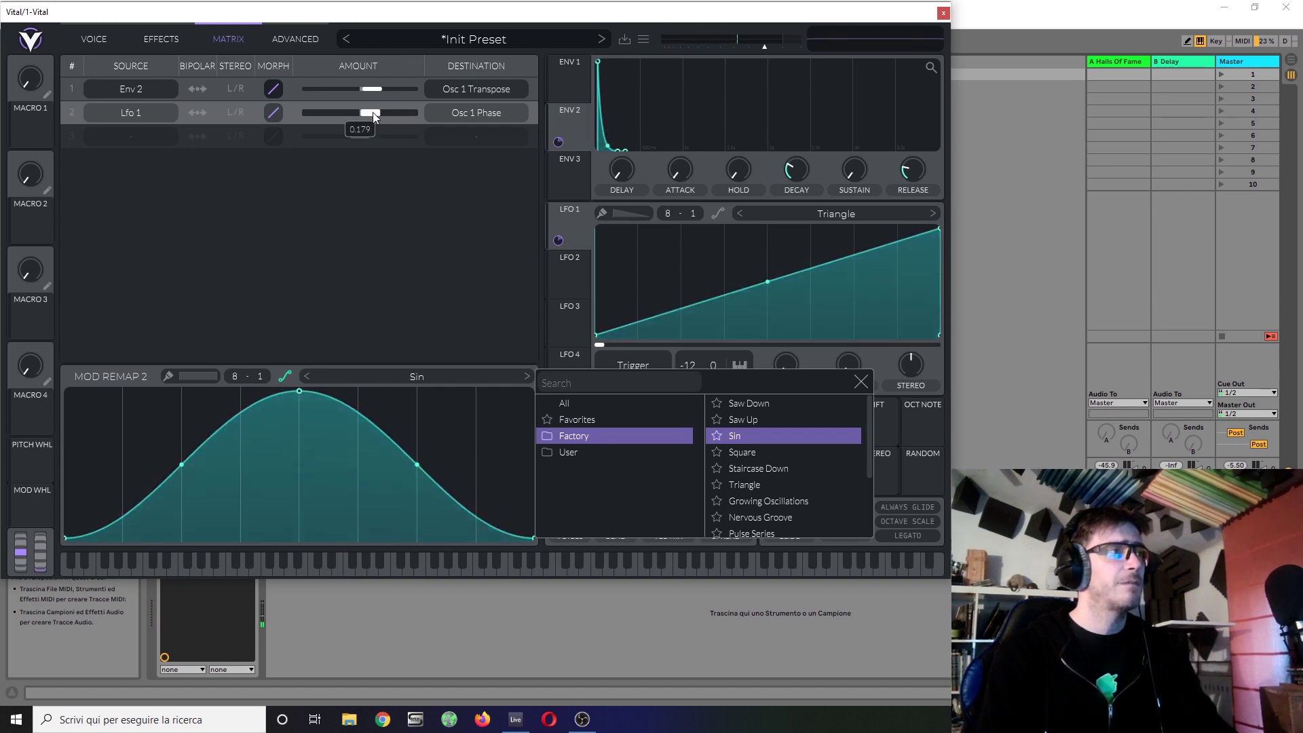
double_click(374, 112)
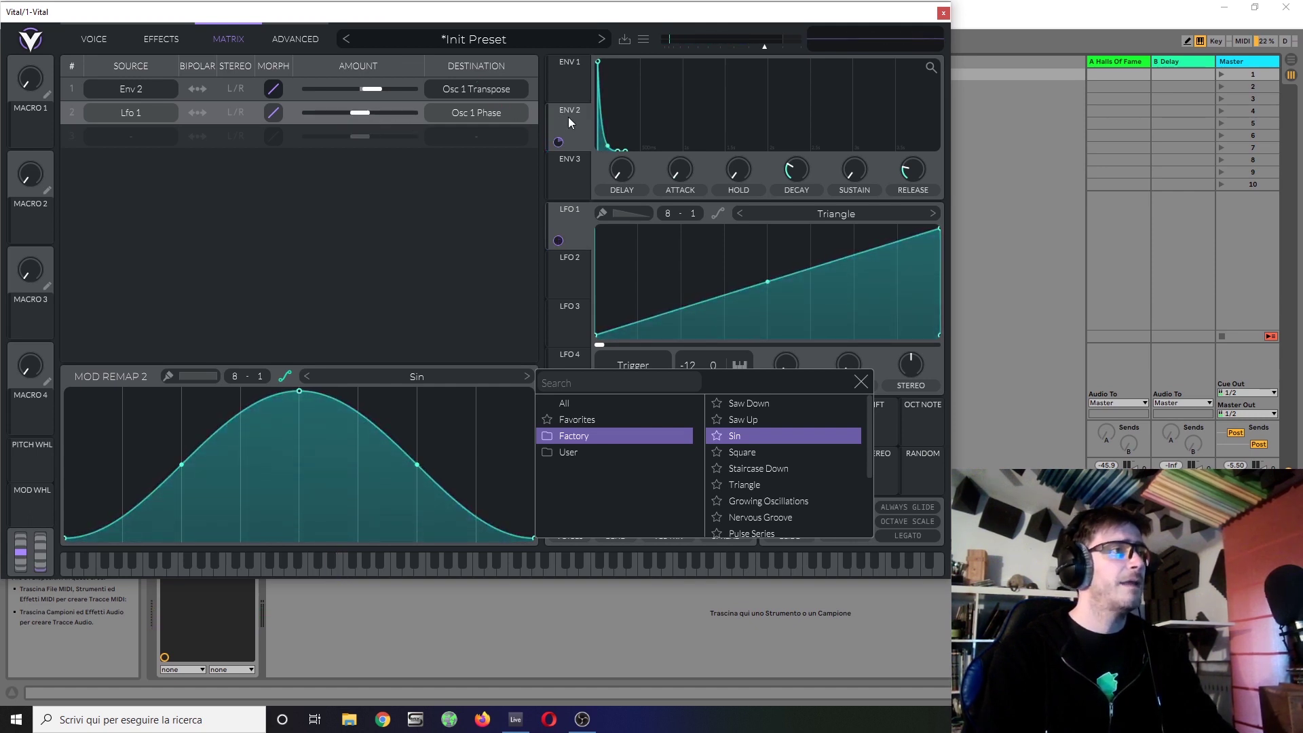
Straighten ENV 2's decay, route it to Modulation 2 Amount and bend that modulation's remap into a steep exponential curve
click(606, 143)
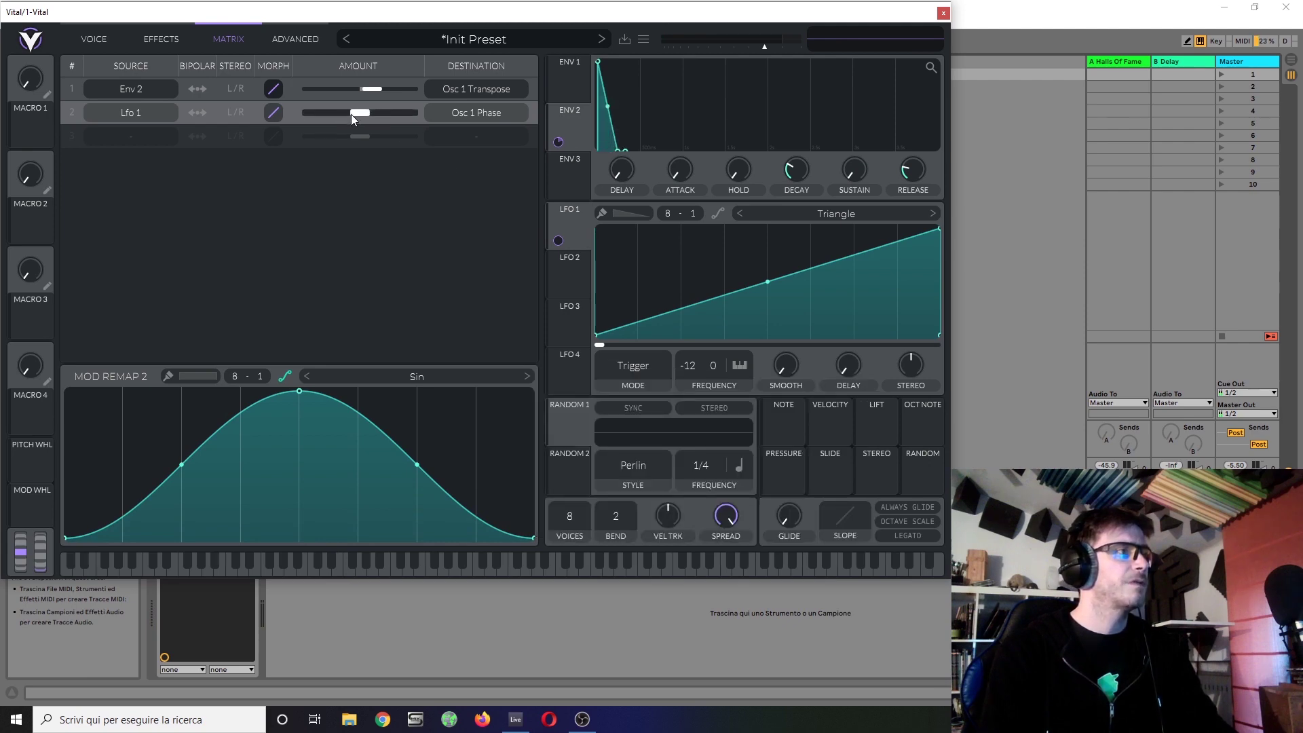
drag(558, 142, 376, 136)
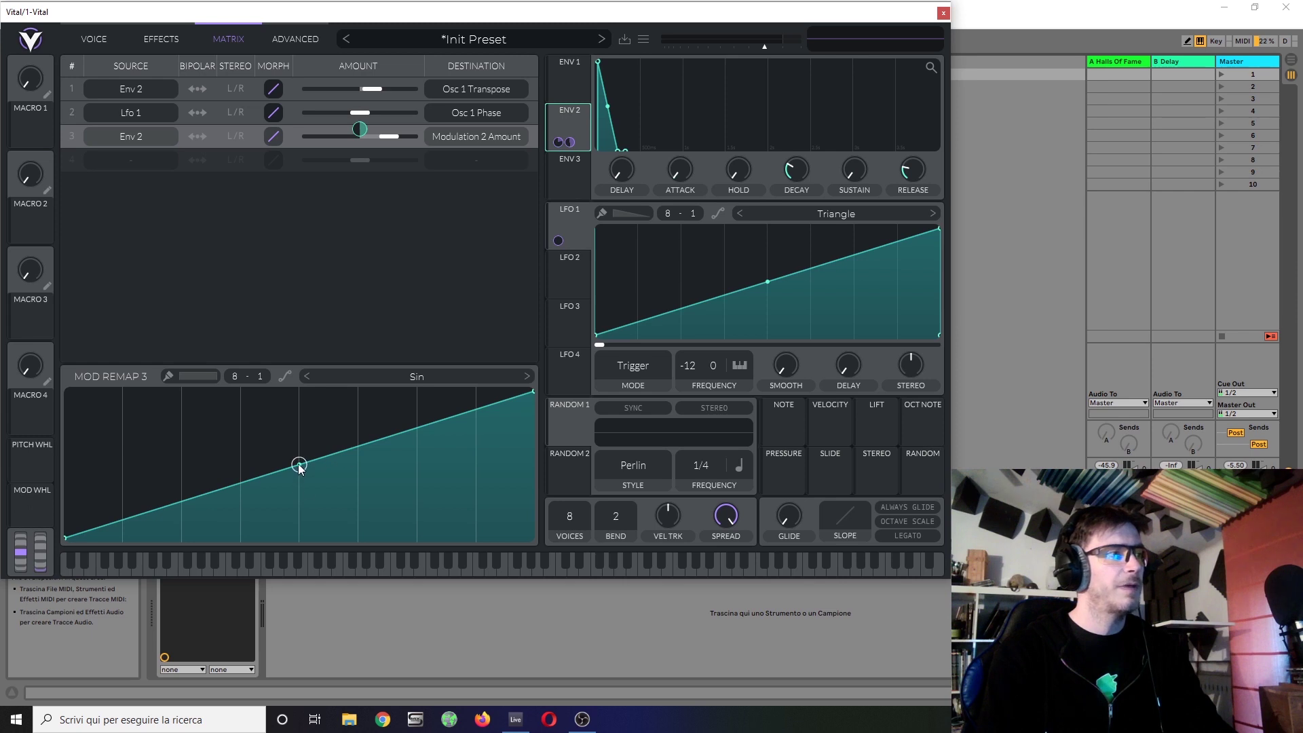
drag(299, 467, 347, 592)
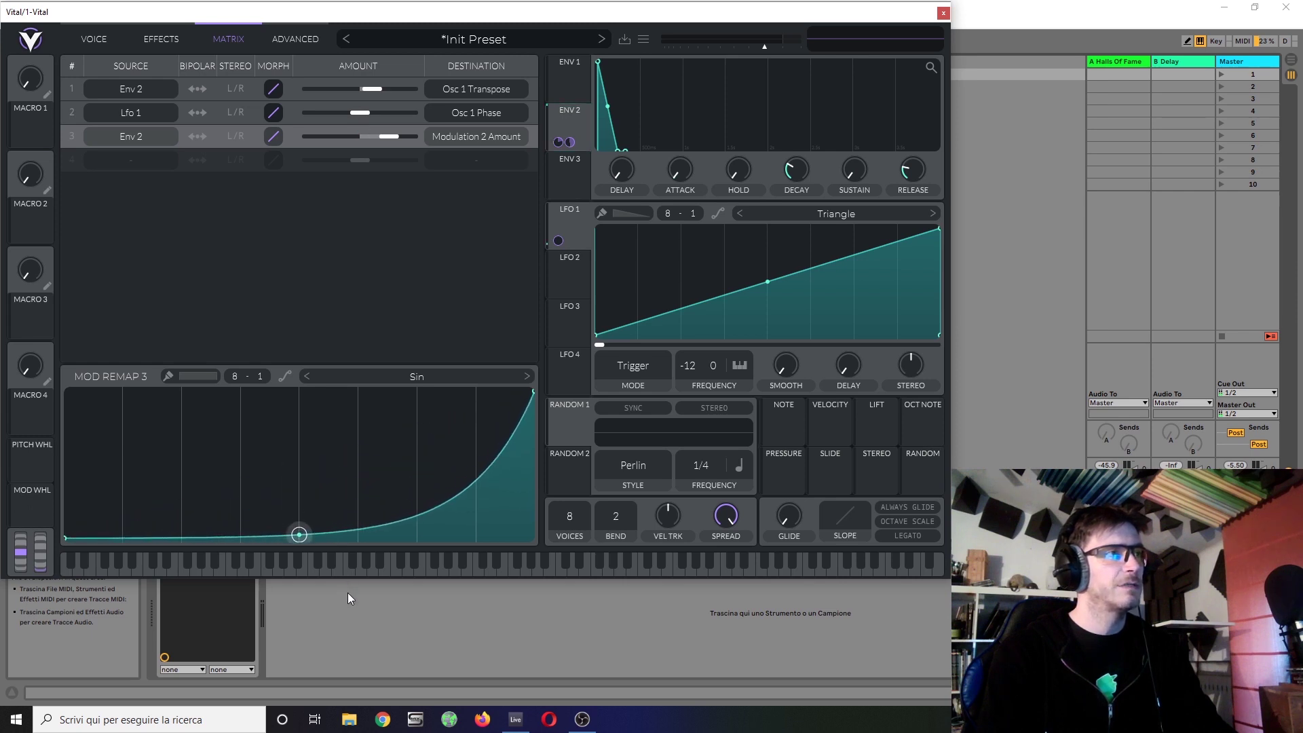
Bend the remap of the Env 2 to Osc 1 Transpose modulation into a steep exponential curve and increase its amount
click(374, 90)
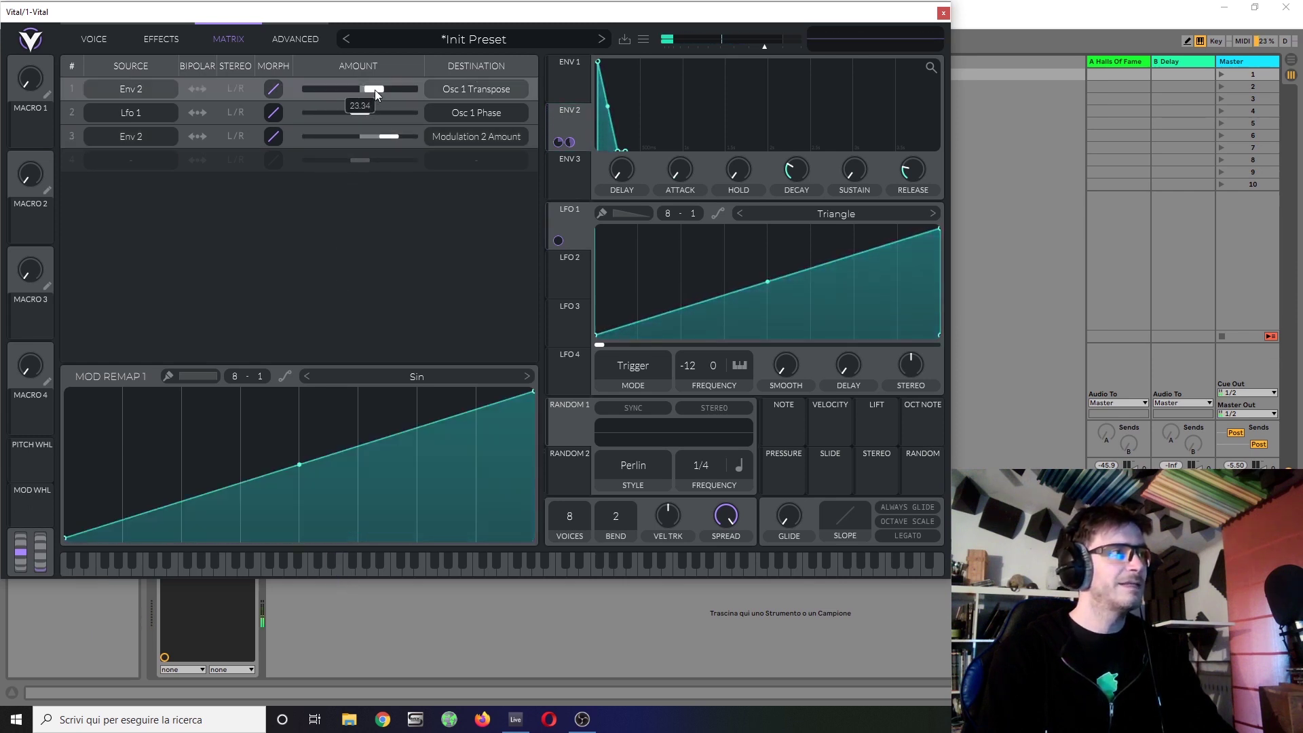
drag(299, 465, 327, 626)
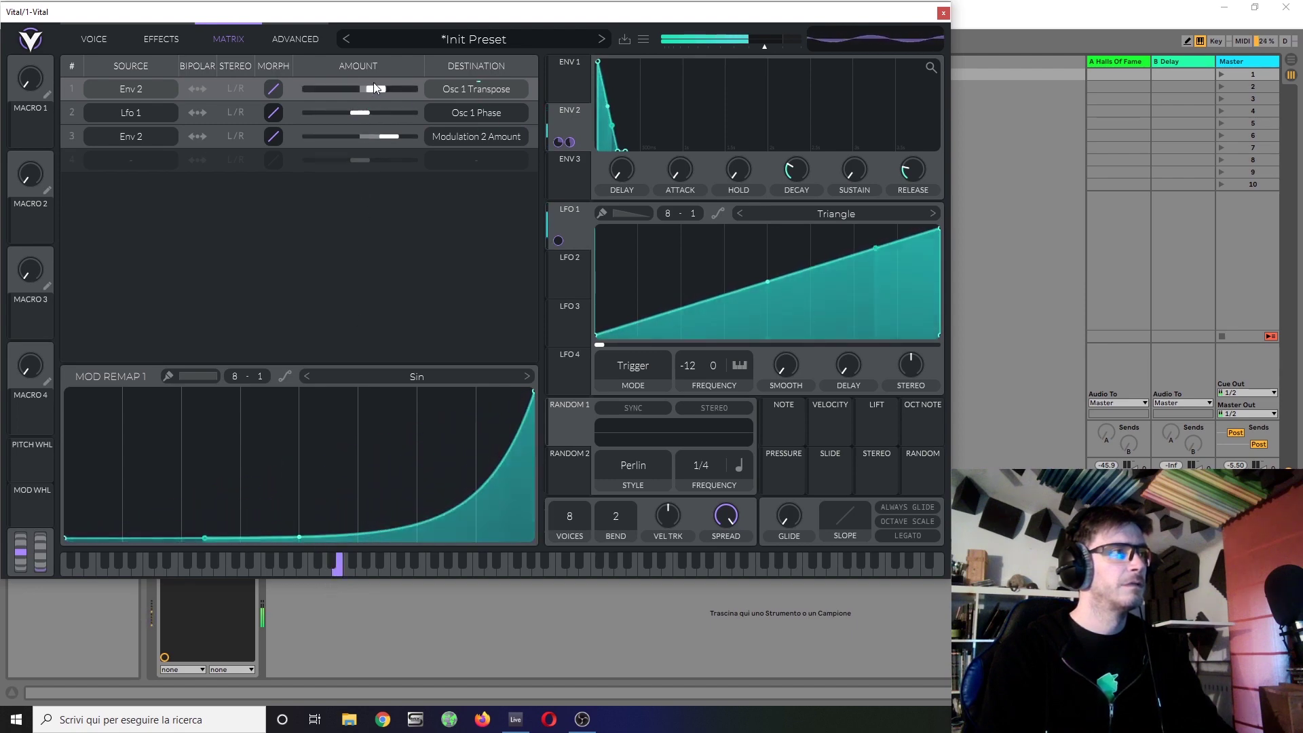
drag(377, 91, 384, 92)
Increase the amount of the Env 2 to Modulation 2 Amount modulation and make its remap curve gentler
mouse_move(396, 141)
mouse_down()
mouse_move(385, 133)
mouse_move(417, 138)
mouse_move(384, 146)
mouse_move(395, 144)
mouse_up()
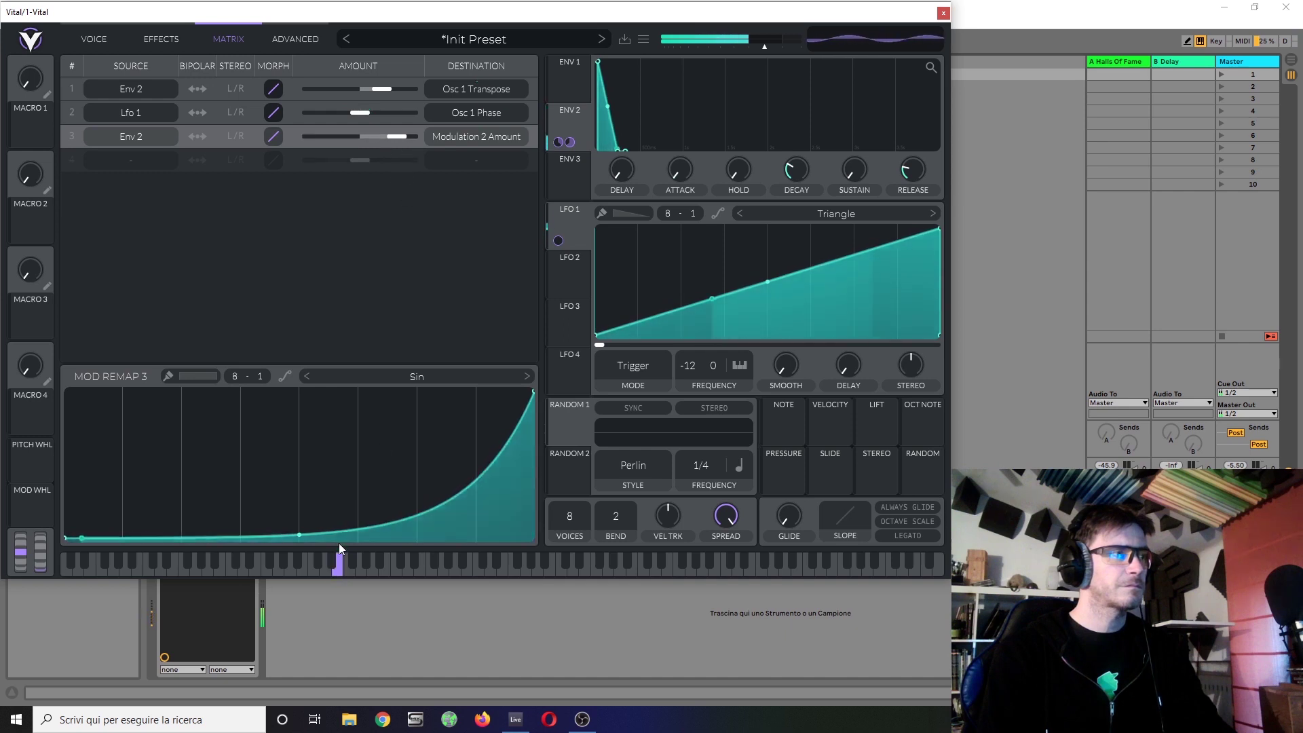
drag(303, 539, 310, 513)
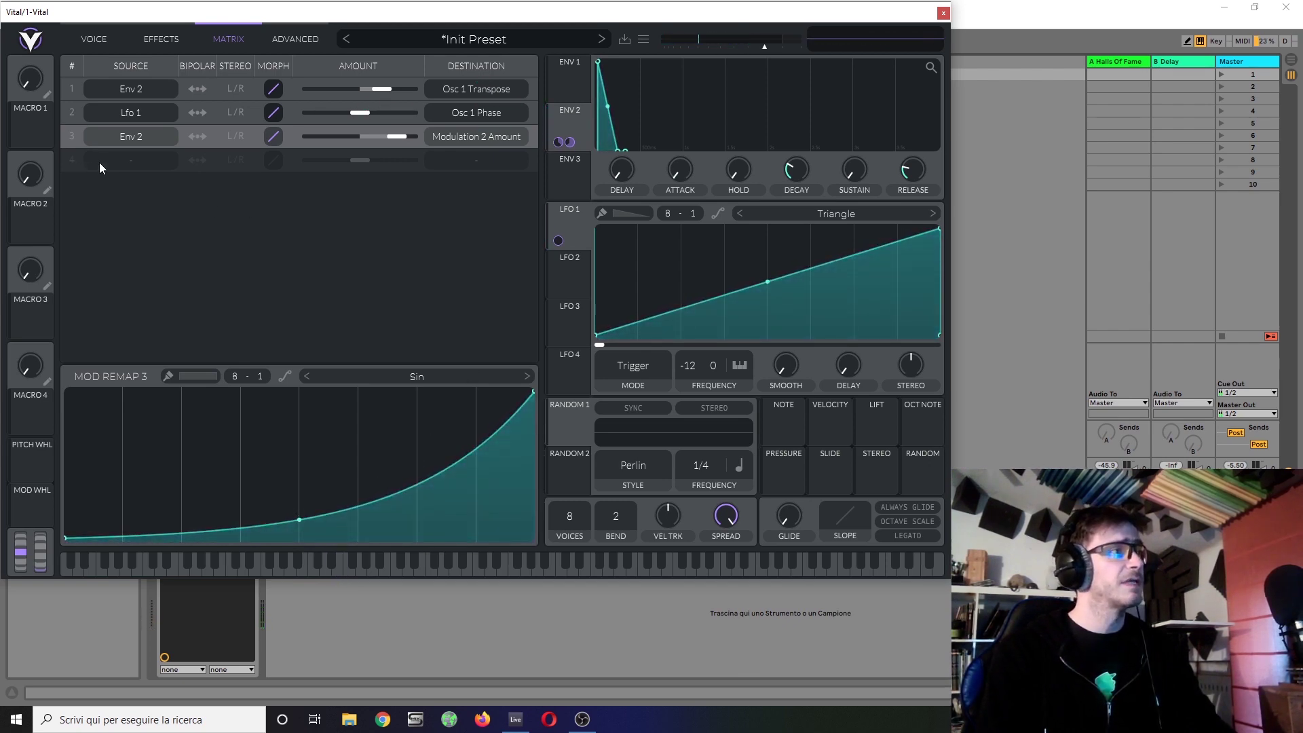
Add a second Lfo 1 to Osc 1 Phase modulation and load the user shape 3sines as its remap
click(131, 160)
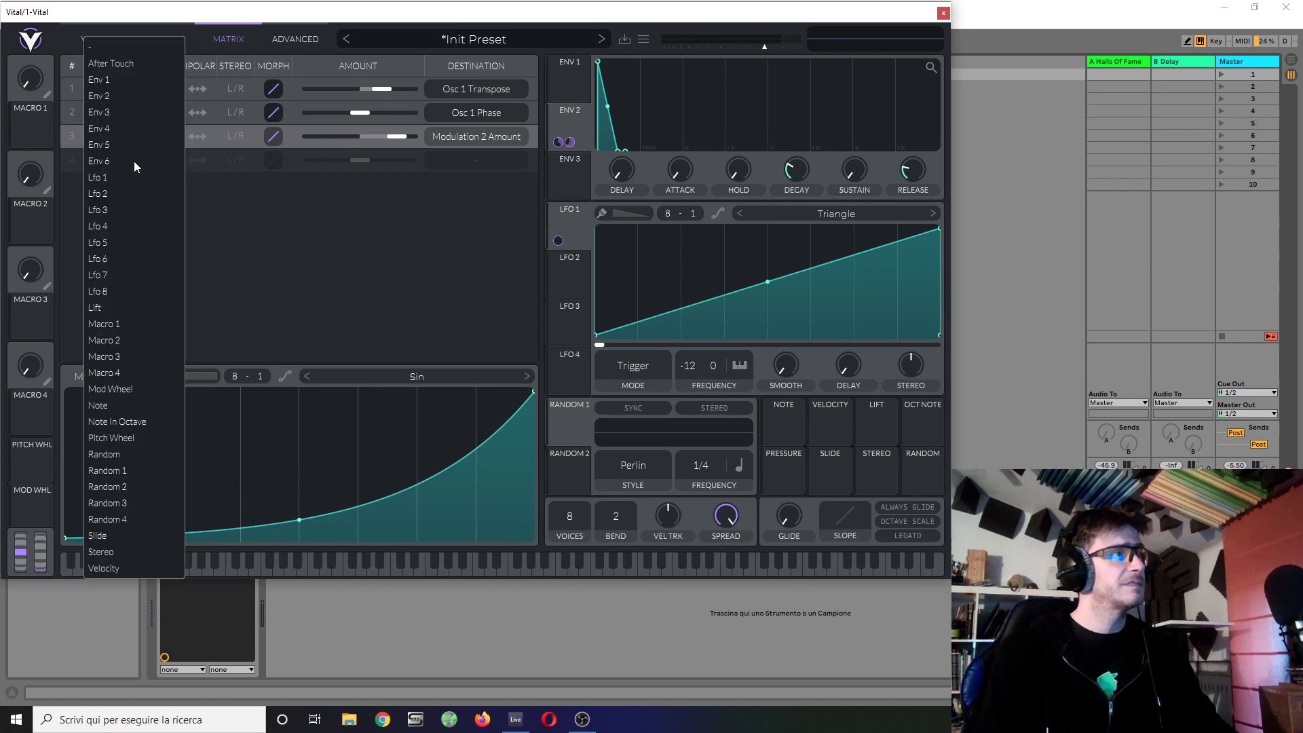
click(137, 181)
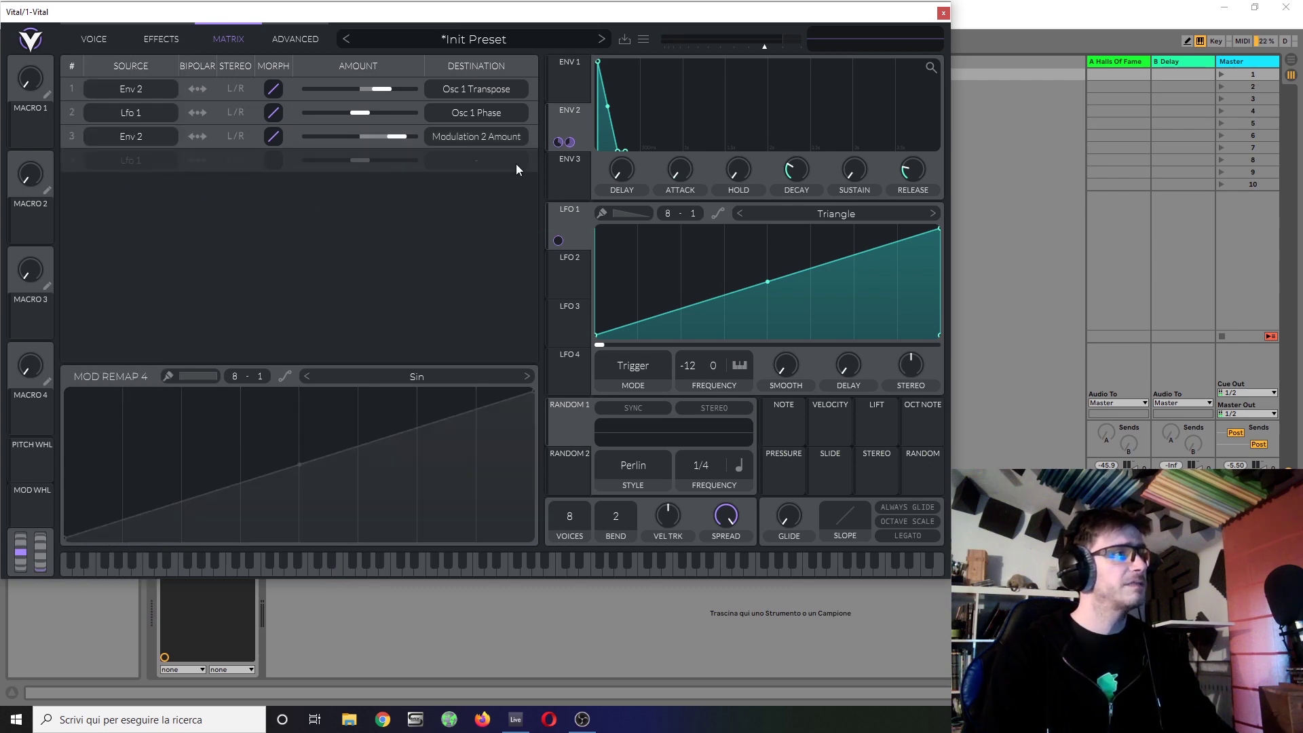
click(504, 160)
click(499, 224)
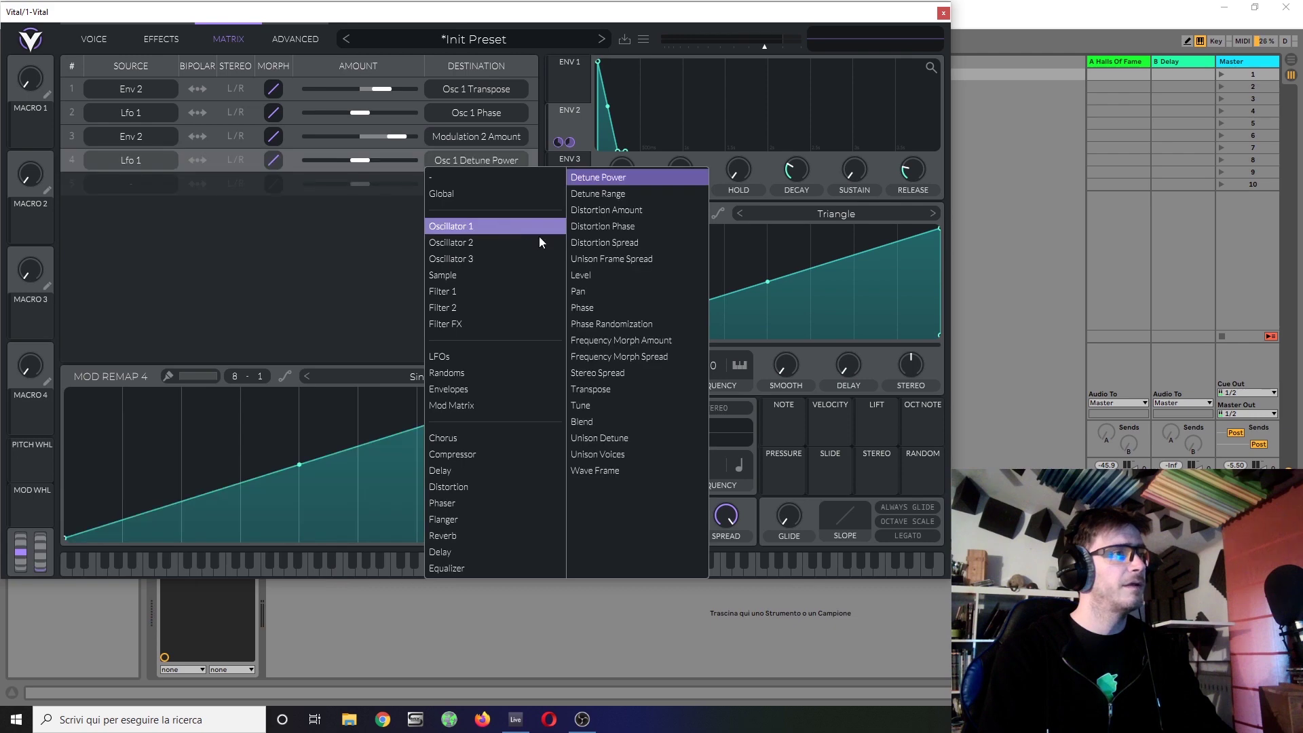
click(597, 305)
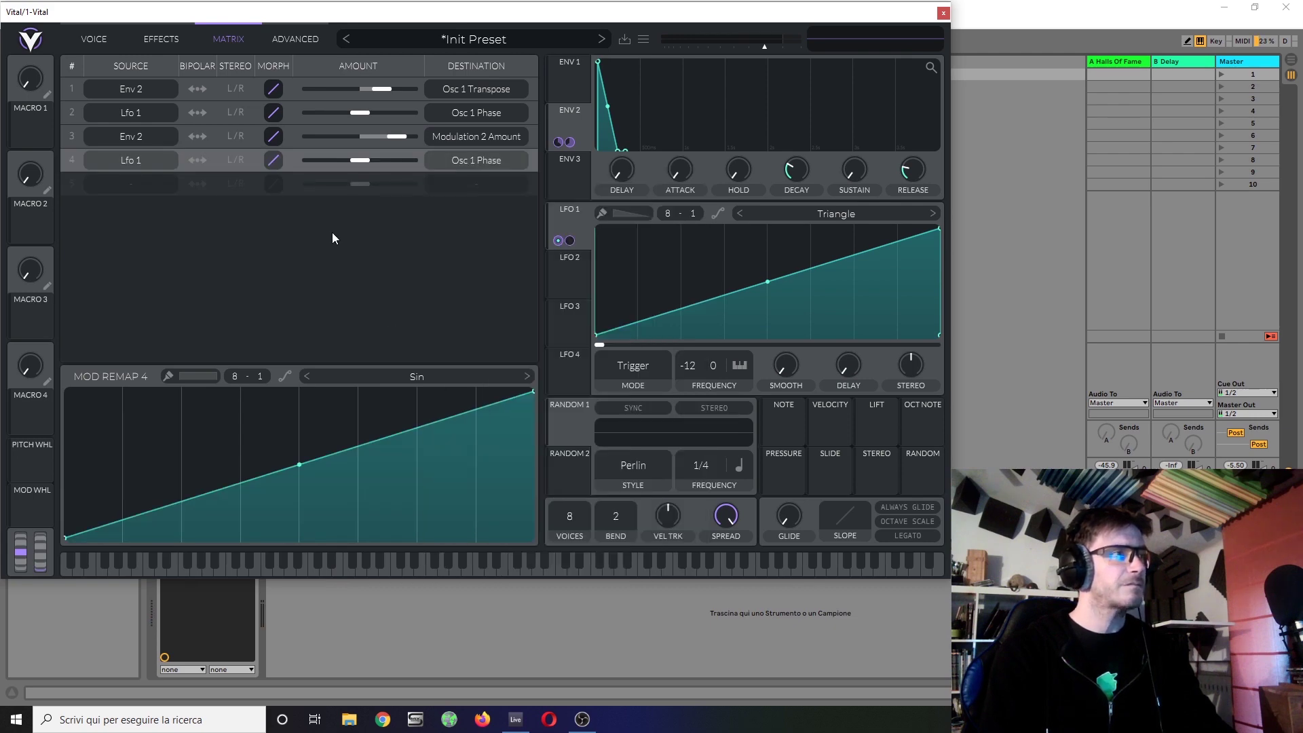
click(423, 376)
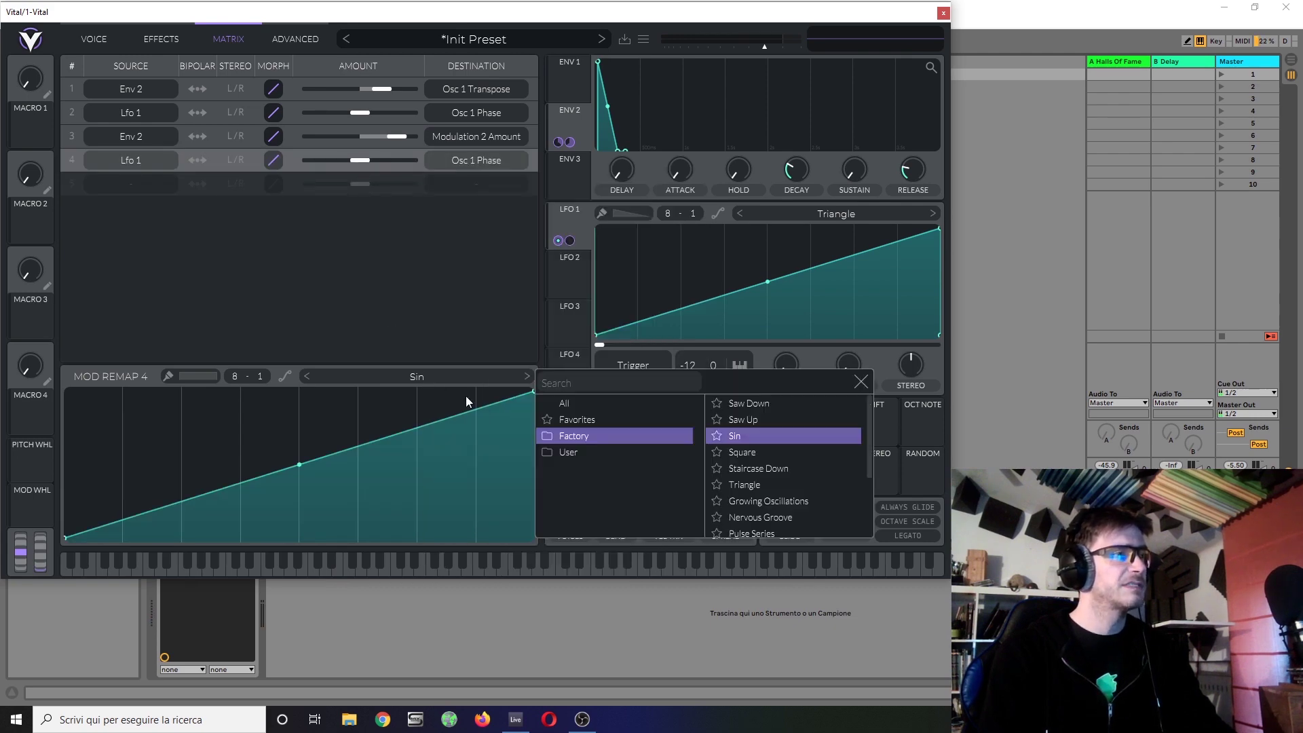
click(625, 455)
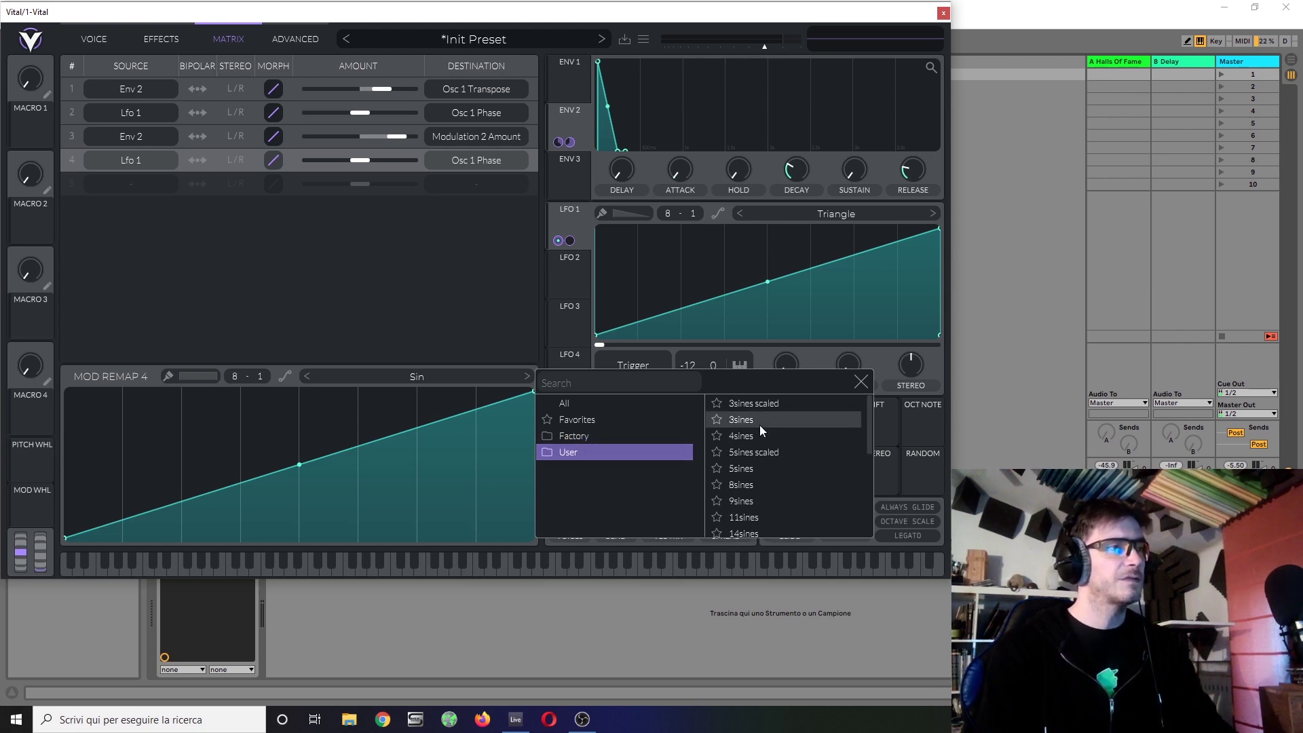
click(740, 418)
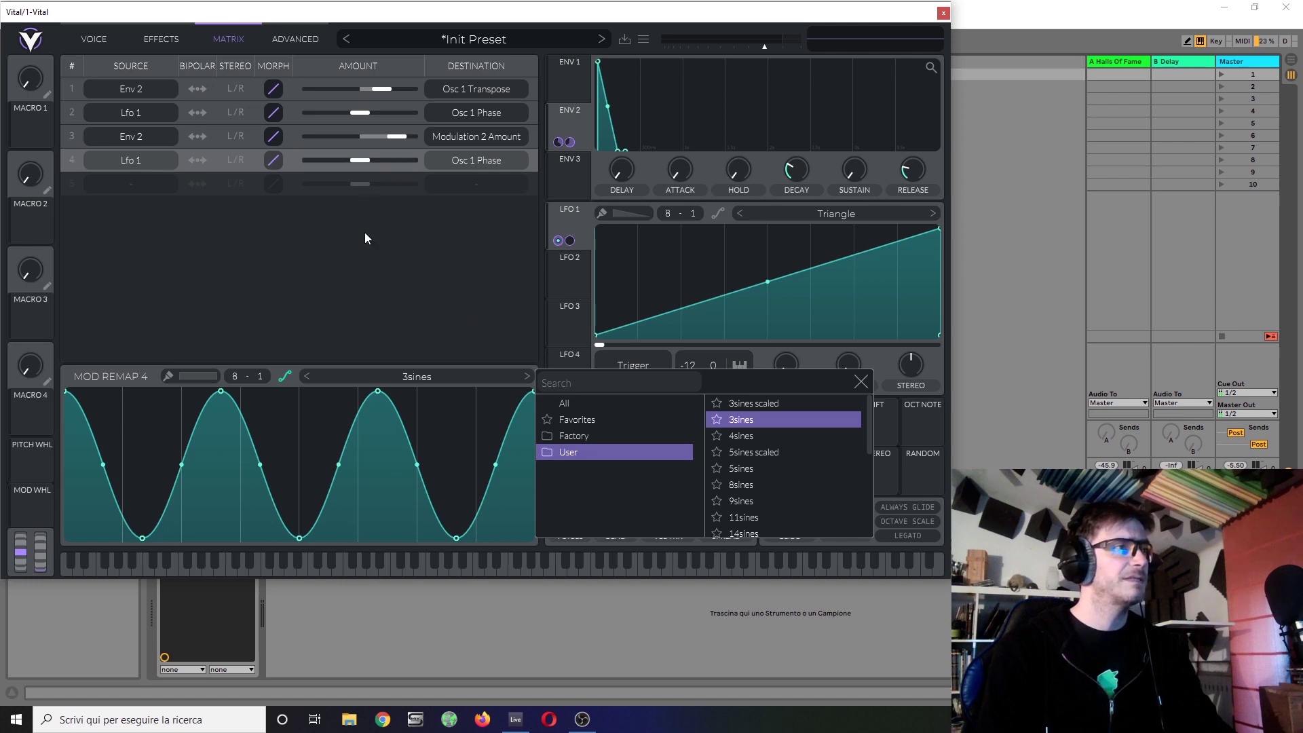
Route ENV 2 to Modulation 4 Amount with a high positive amount and bend that modulation's remap into a steep exponential curve
click(580, 122)
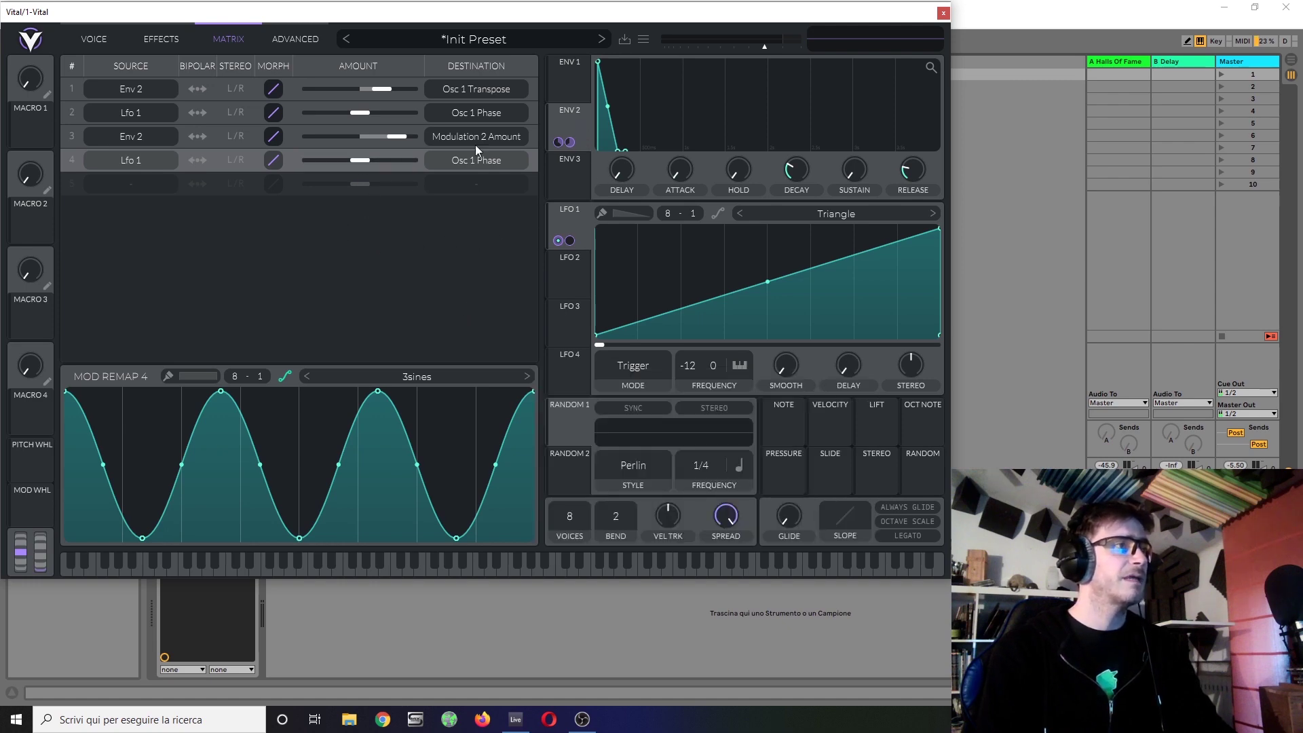
drag(569, 122, 385, 181)
drag(299, 464, 345, 544)
drag(388, 185, 393, 185)
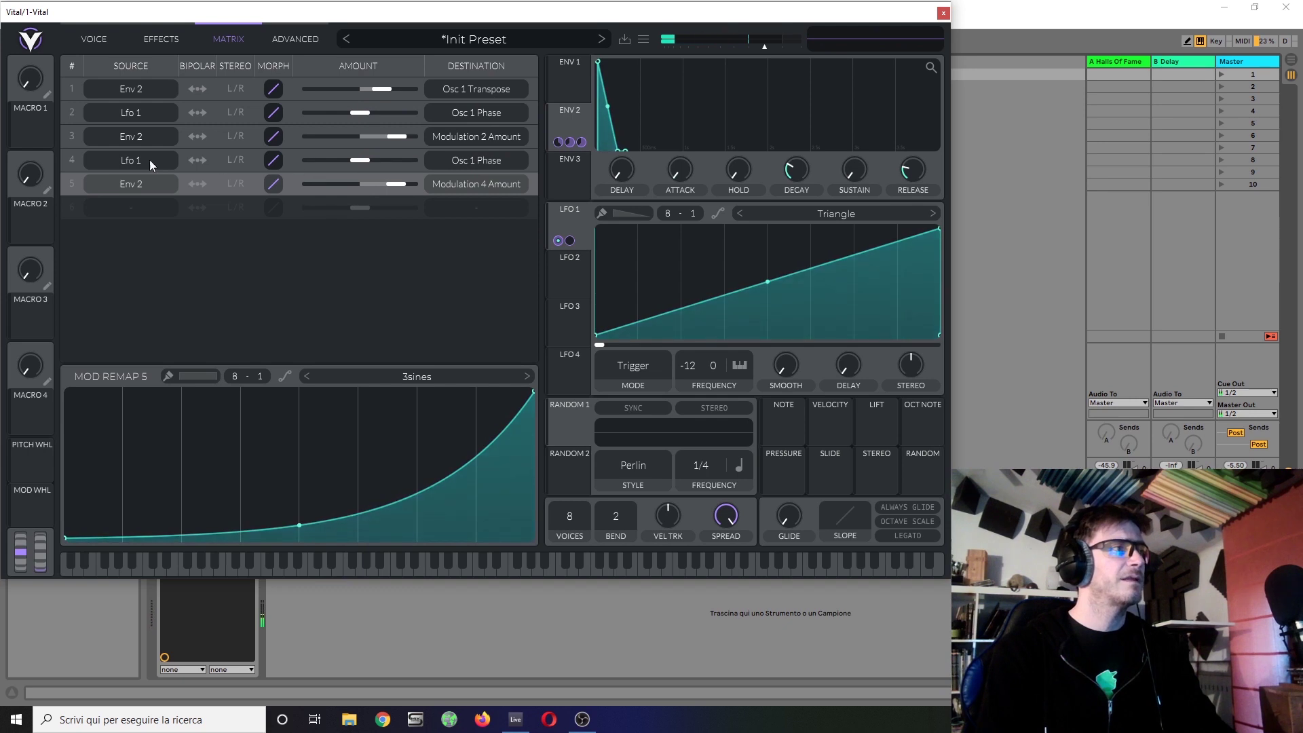
Try the user shapes 5sines, 8sines, 9sines, 11sines, 26sines, 16sines and 14sines as the remap of modulation 4
click(276, 160)
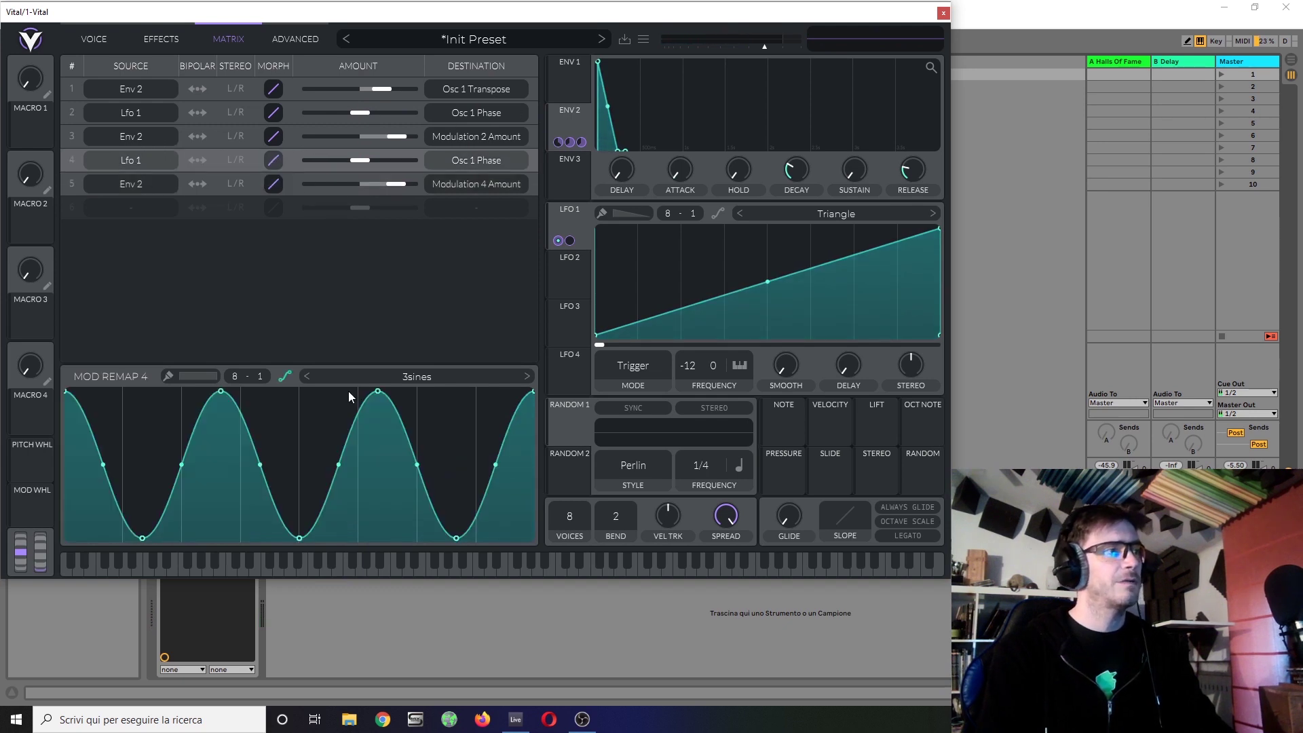
click(448, 378)
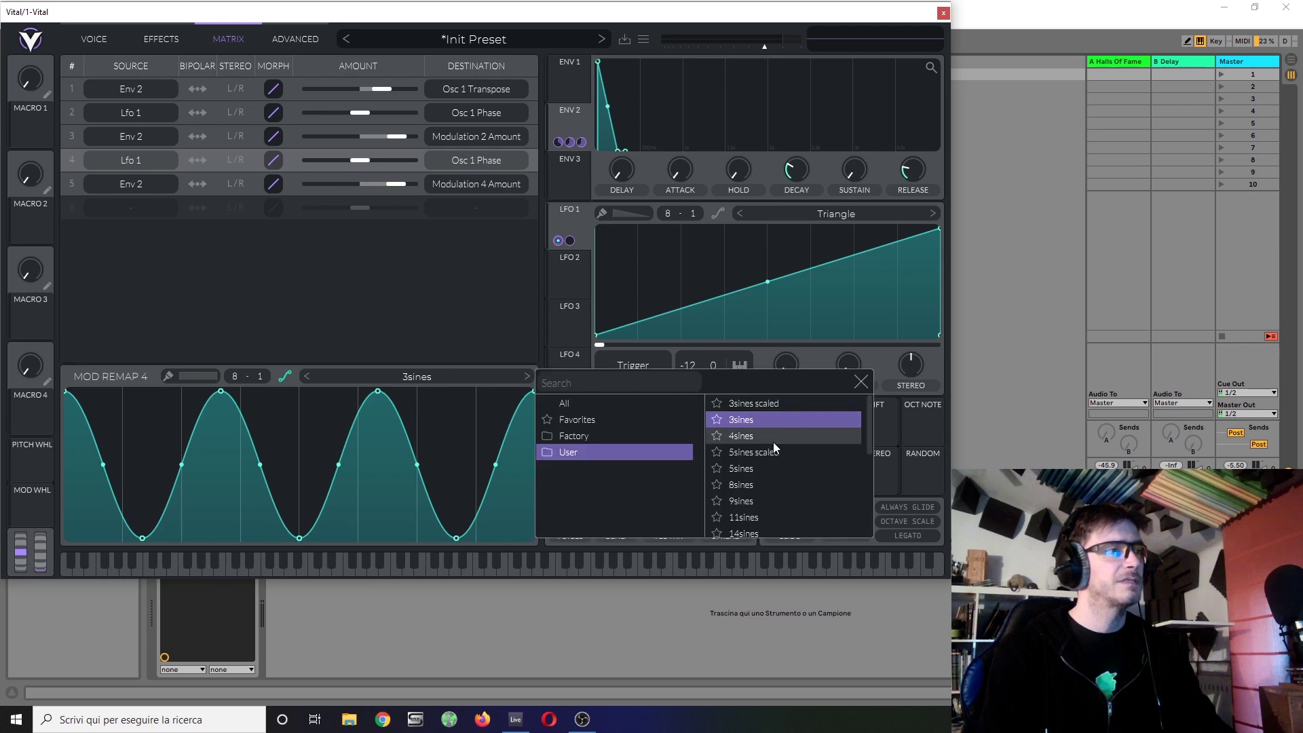
click(746, 469)
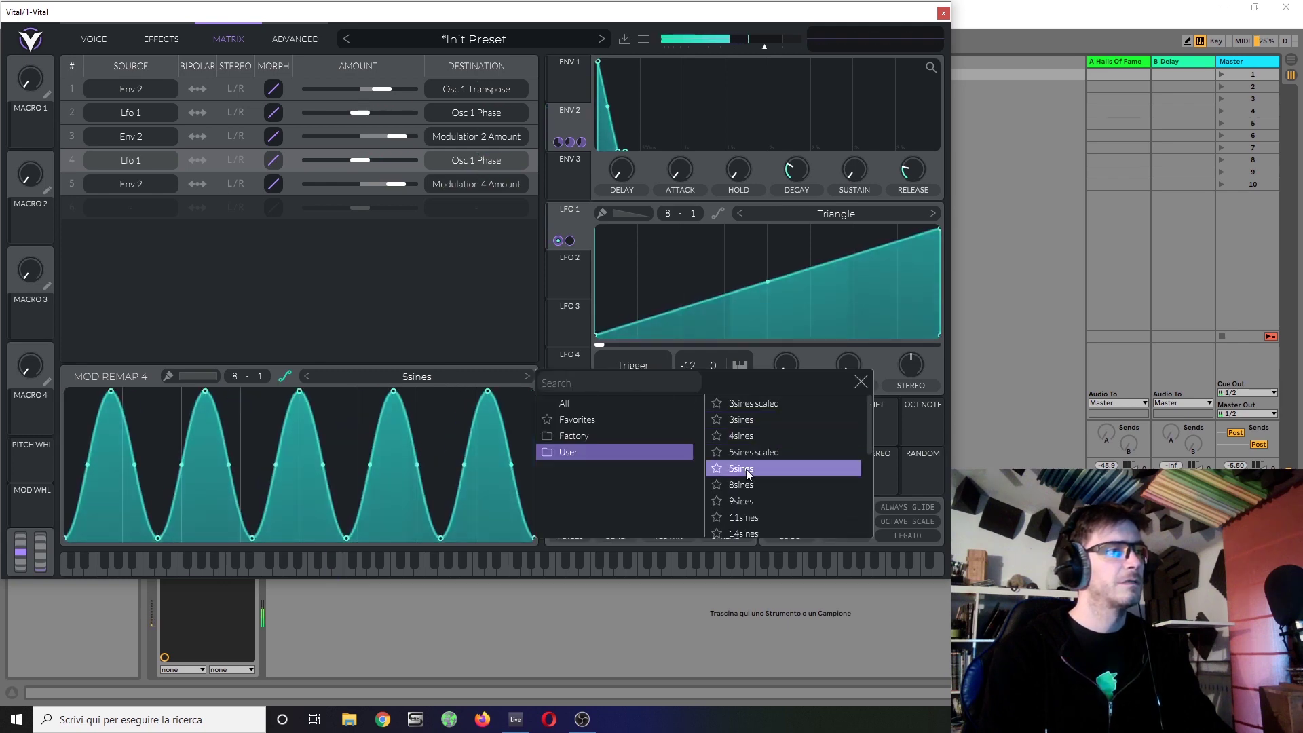
click(742, 484)
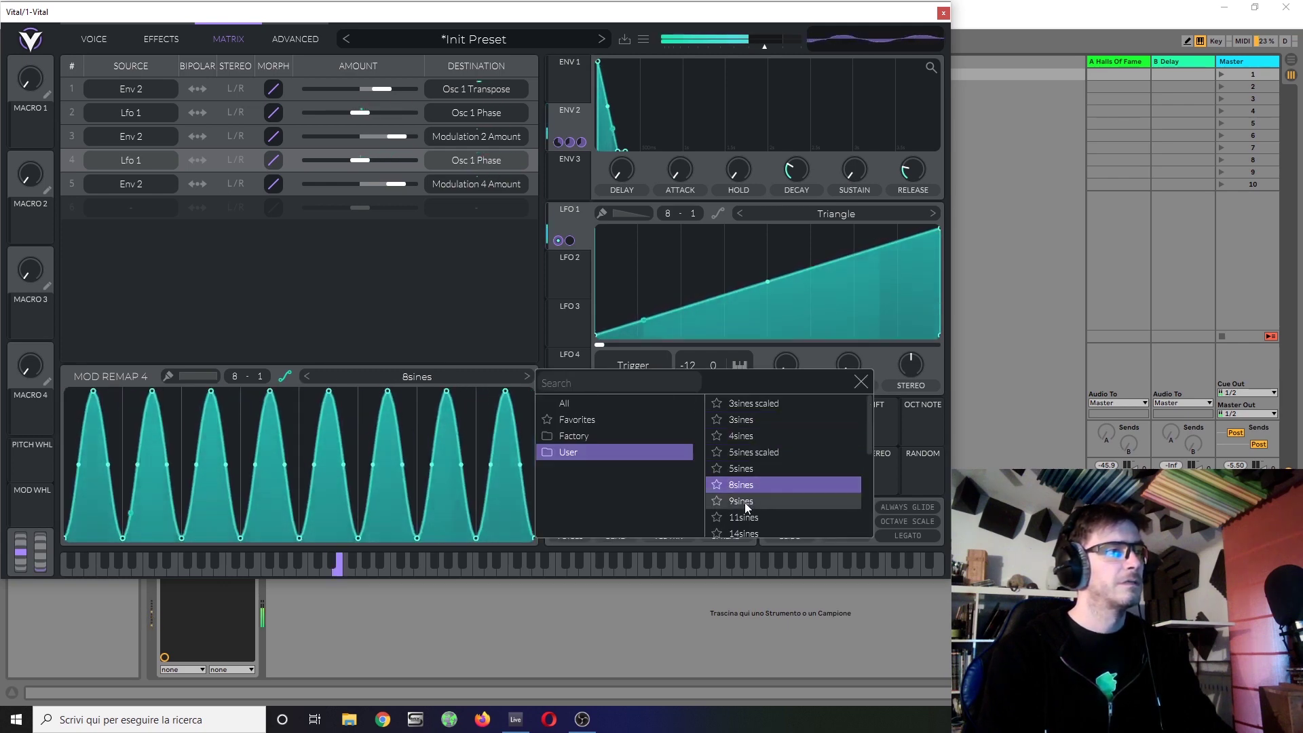
click(741, 500)
click(744, 517)
scroll(764, 507, down, 3)
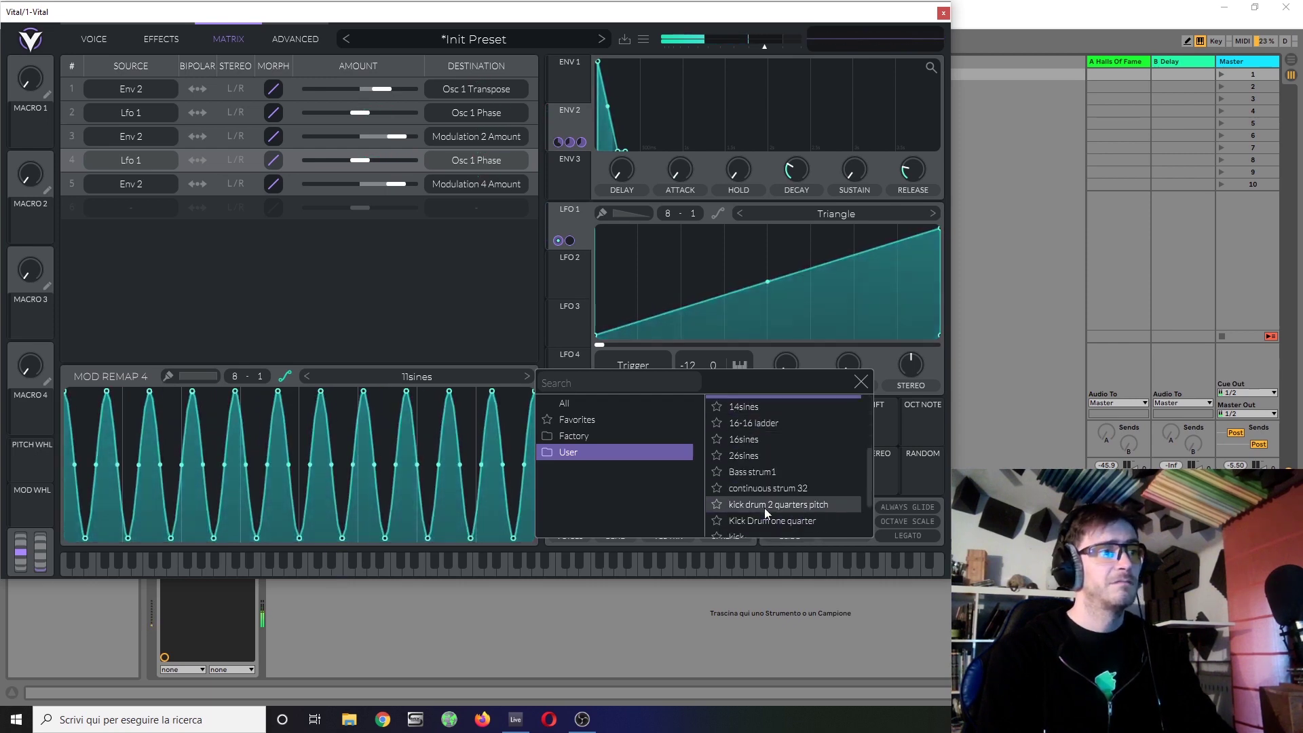
click(750, 457)
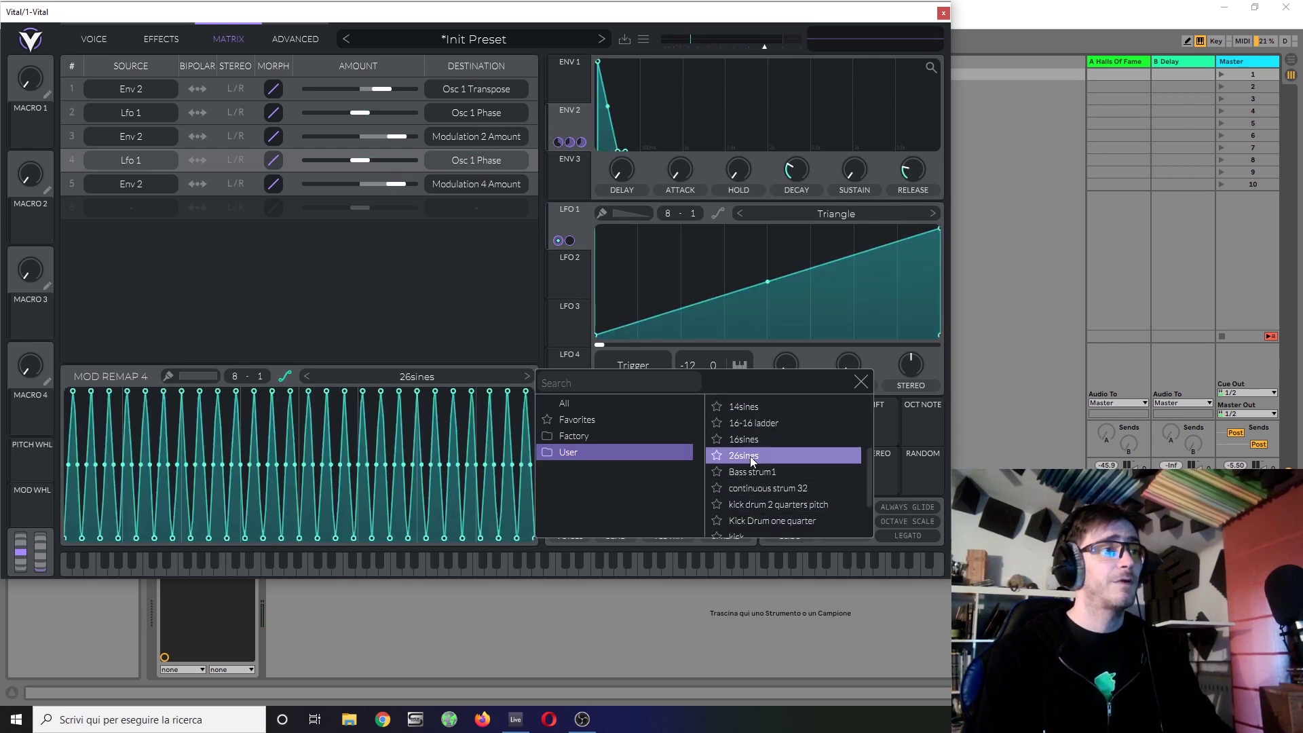
click(747, 440)
scroll(750, 466, up, 1)
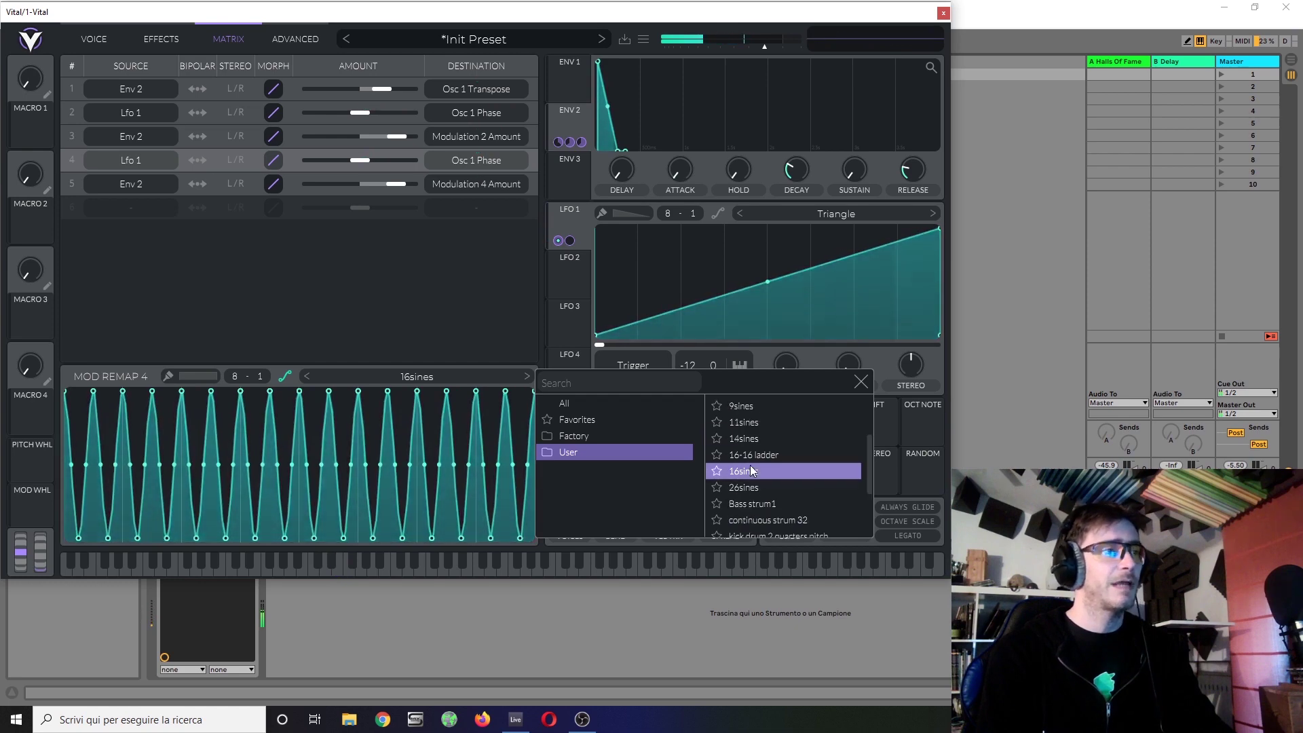
click(746, 437)
scroll(759, 479, up, 3)
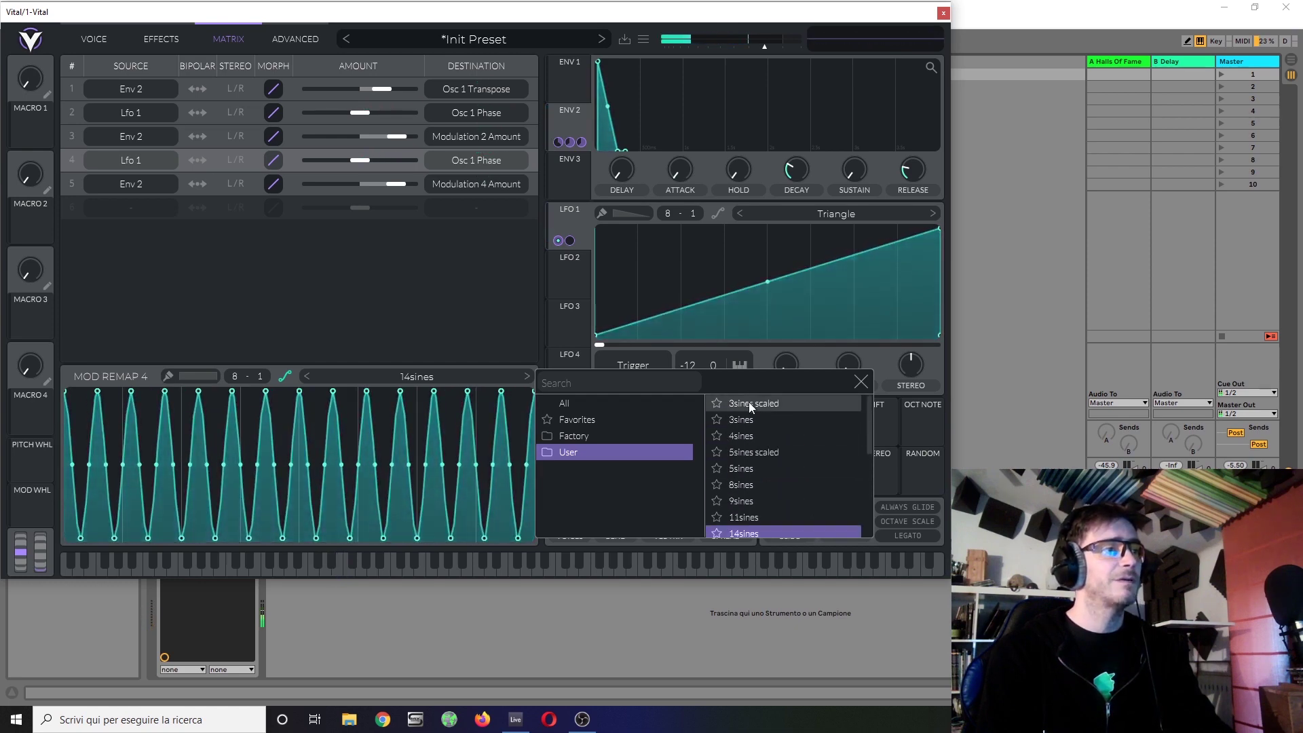
Load 3sines as the remap of modulation 4 and slightly lower the Env 2 to Modulation 4 Amount modulation
click(747, 420)
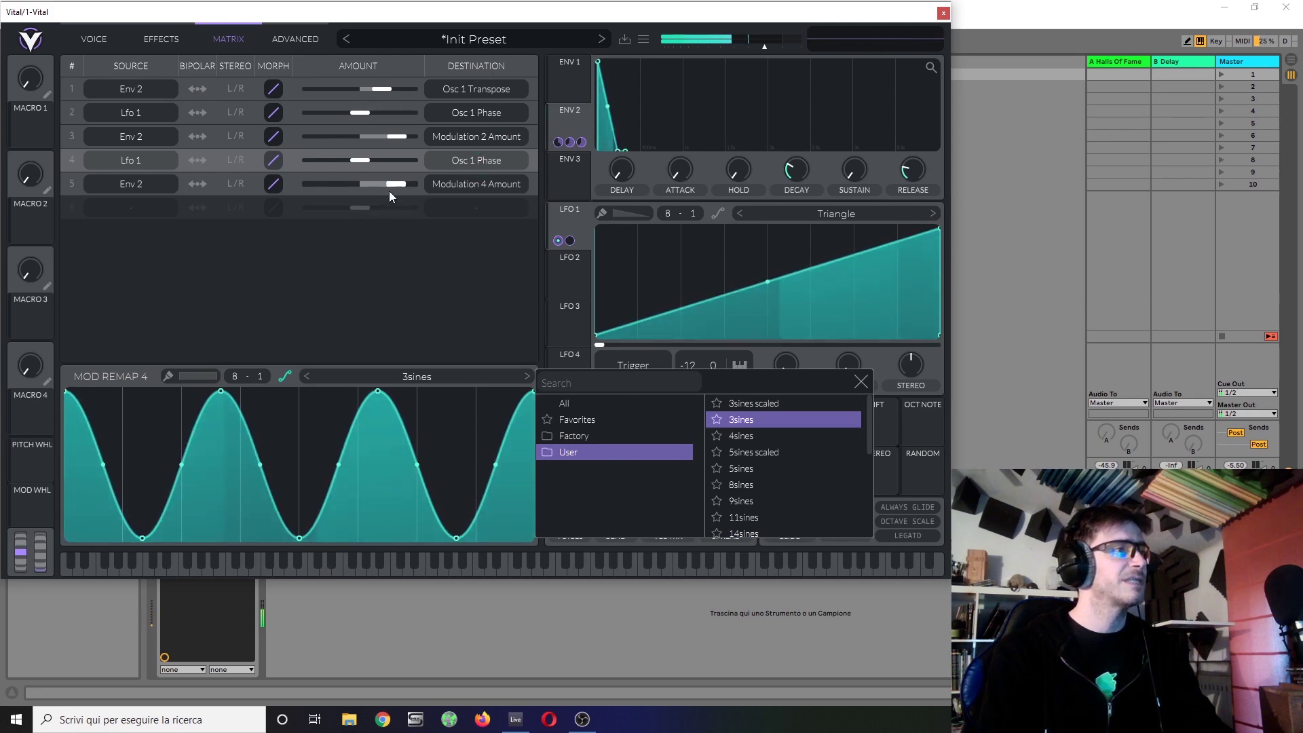
drag(394, 187, 393, 188)
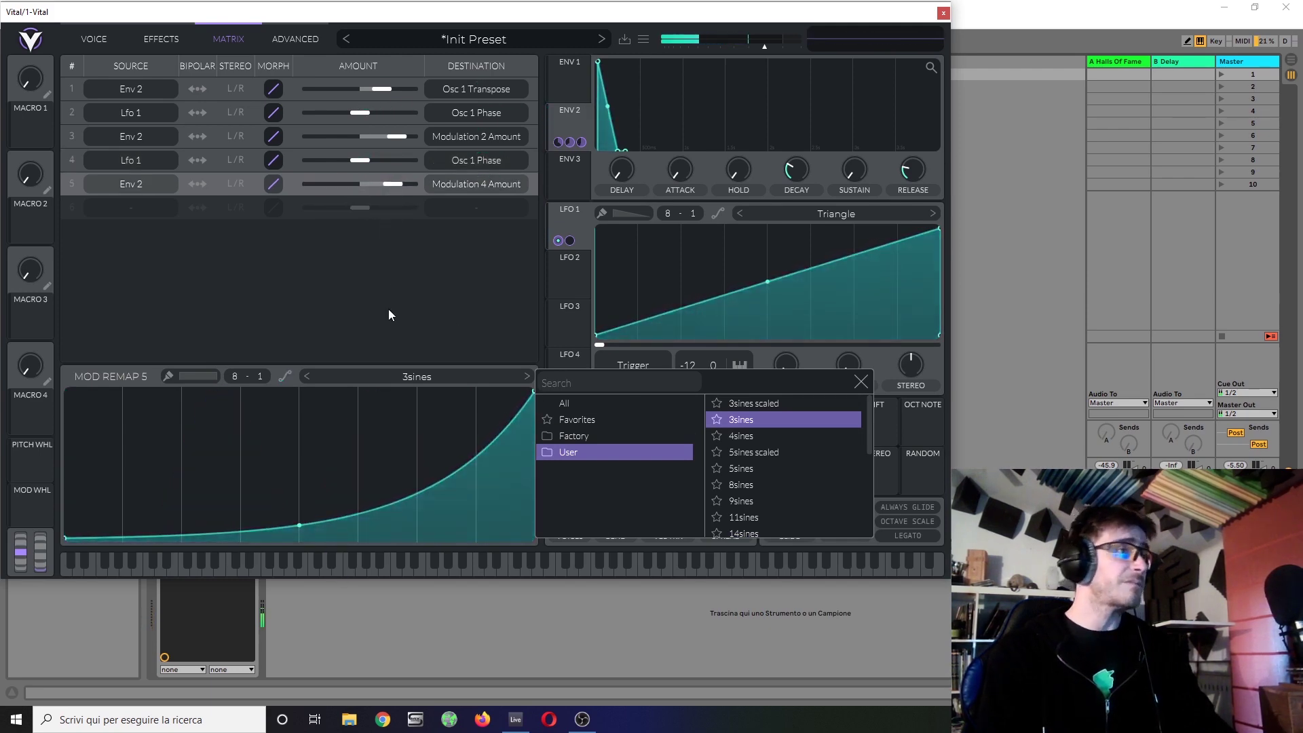
Add a third Lfo 1 to Osc 1 Phase modulation and load the user shape 9sines as its remap
click(140, 206)
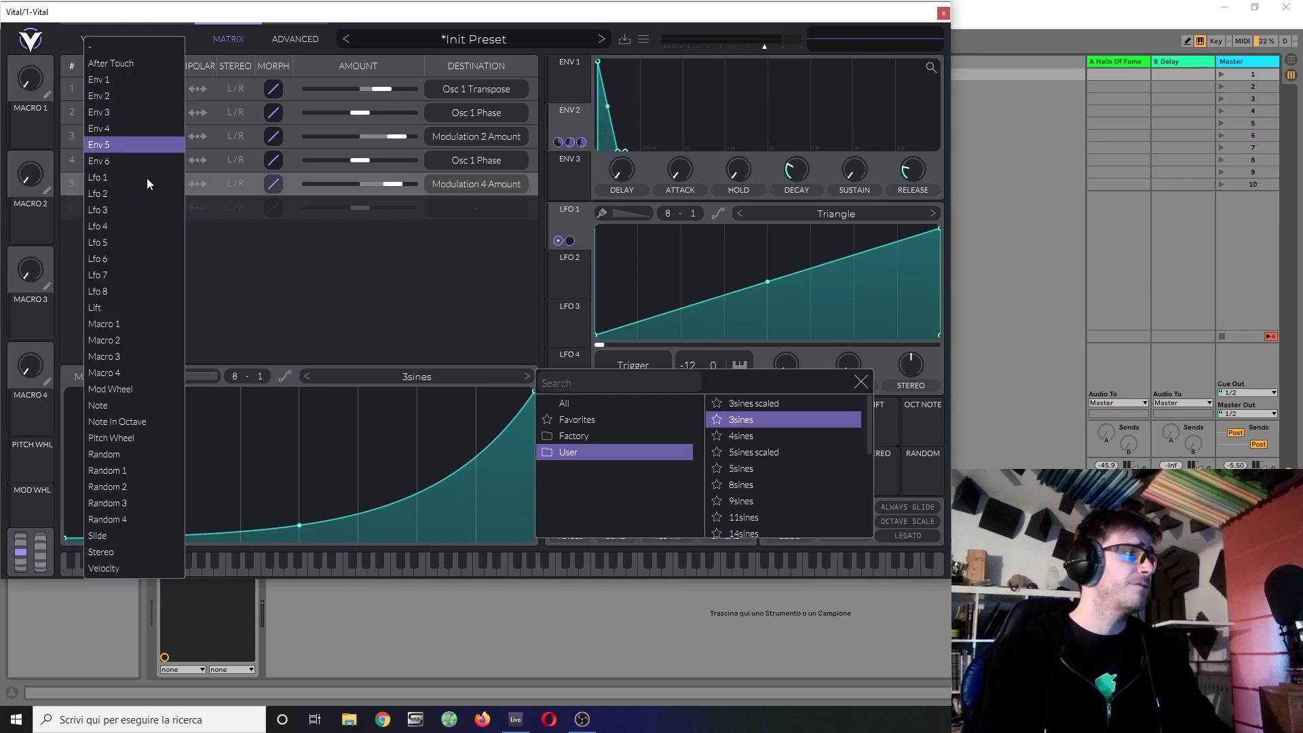
click(126, 177)
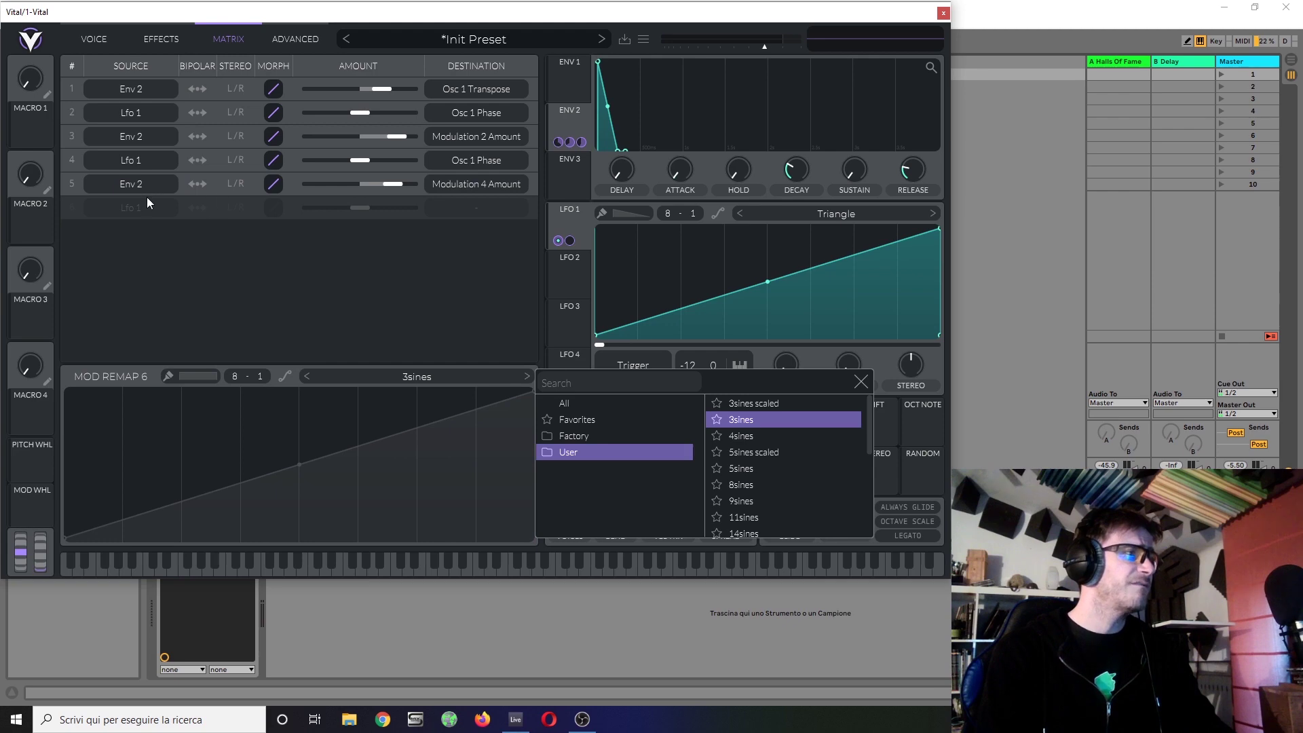
click(489, 213)
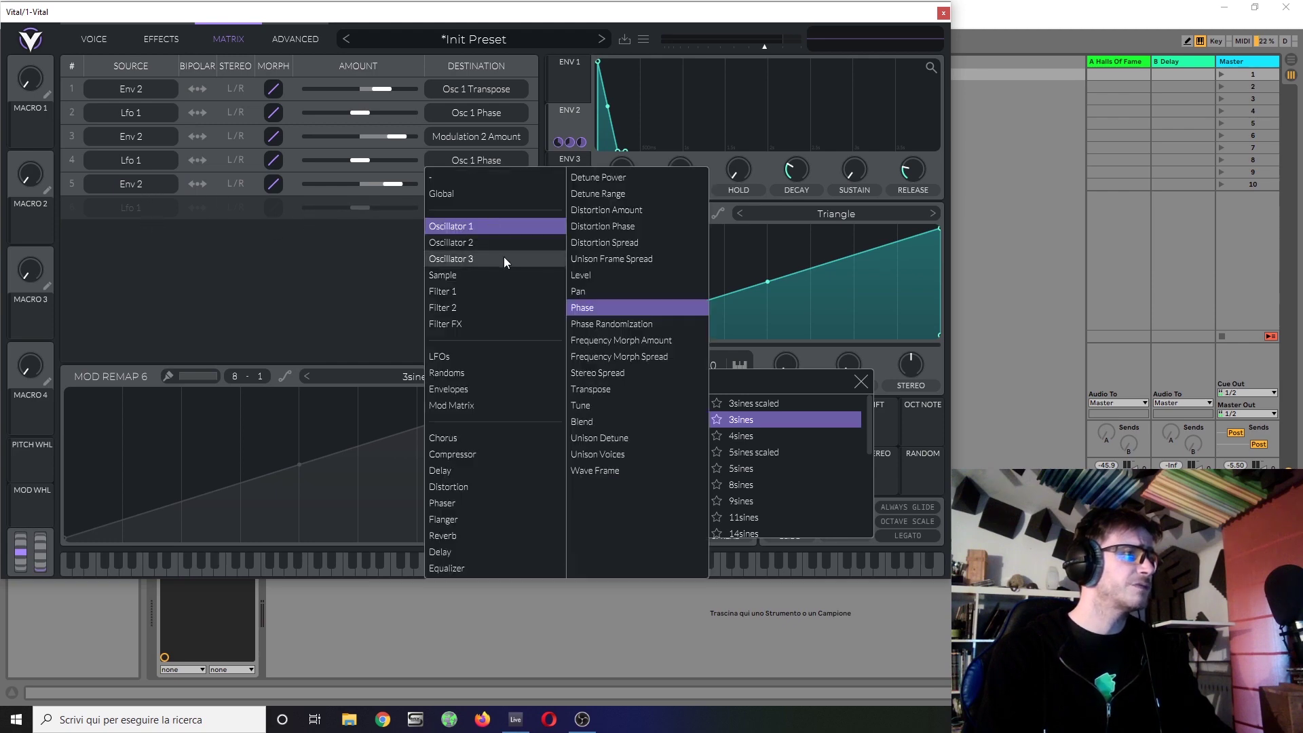
click(597, 307)
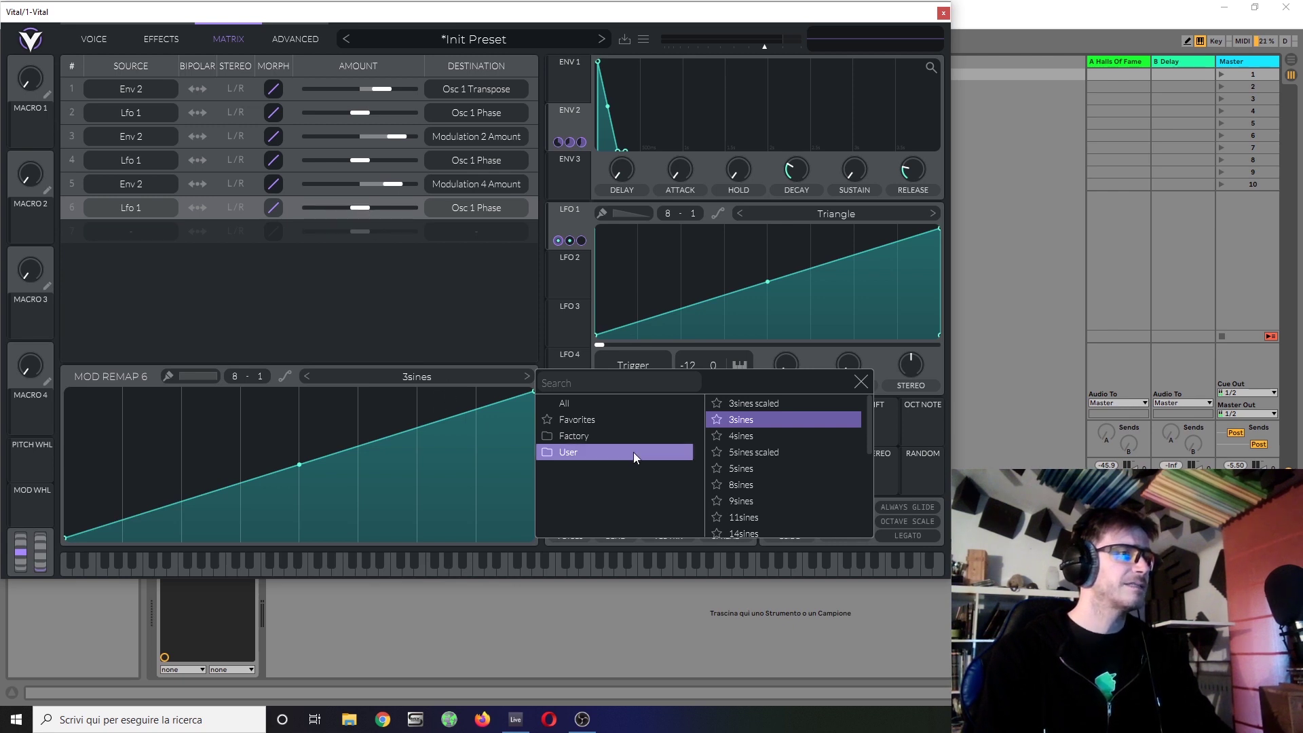
click(743, 502)
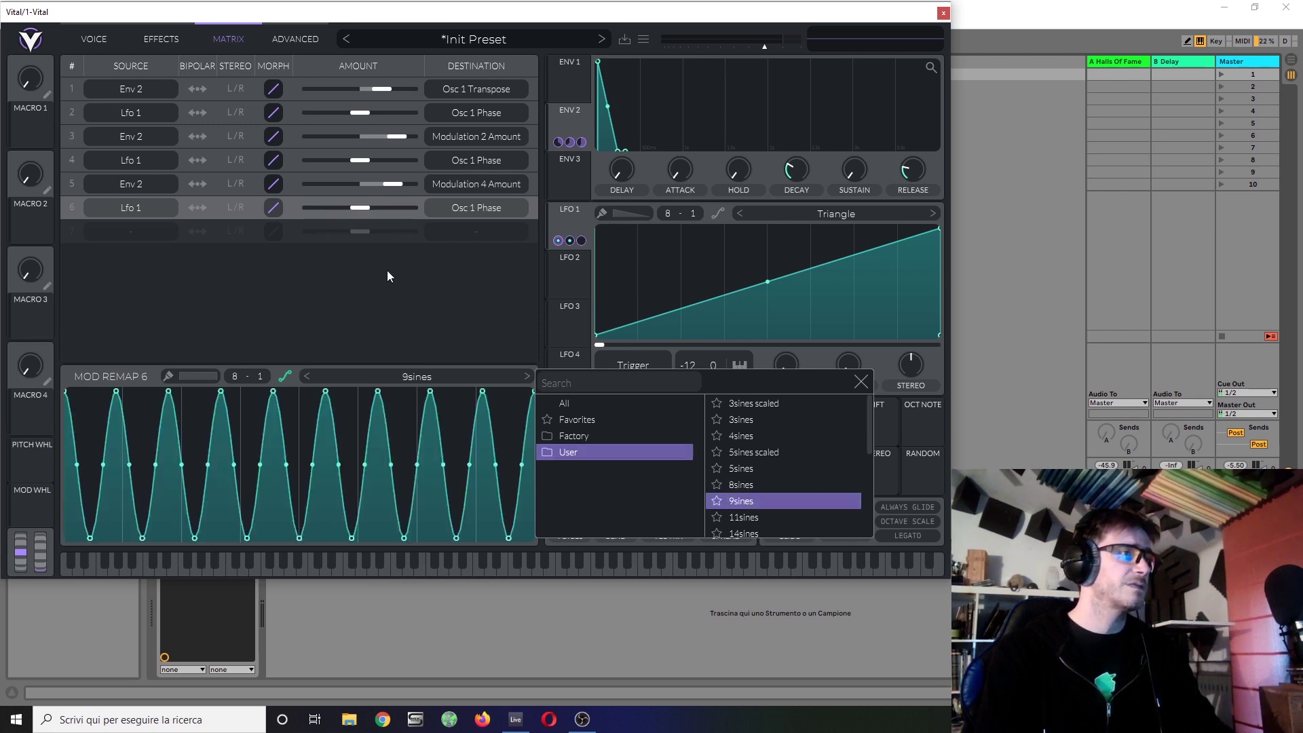
Route ENV 2 to Modulation 6 Amount and reshape its remap to stay flat for about four fifths before an exponential rise
click(577, 117)
drag(576, 117, 405, 230)
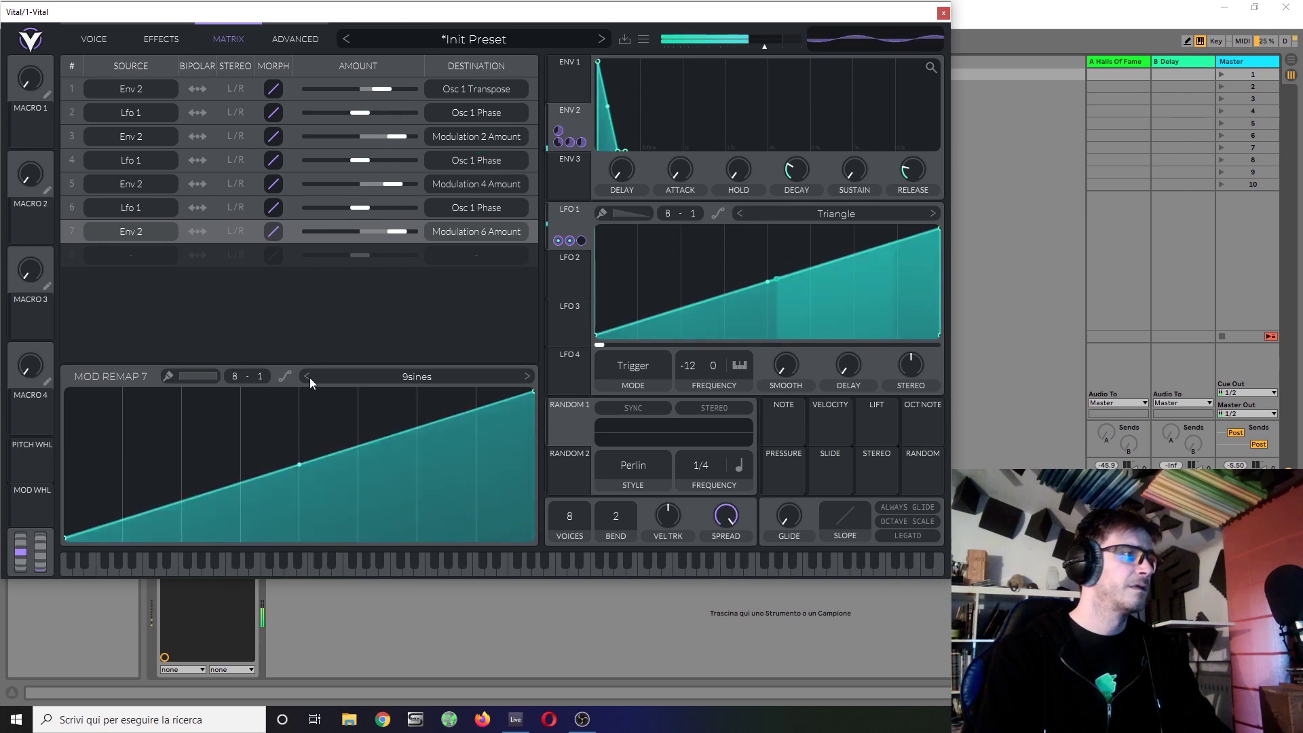
drag(294, 471, 362, 658)
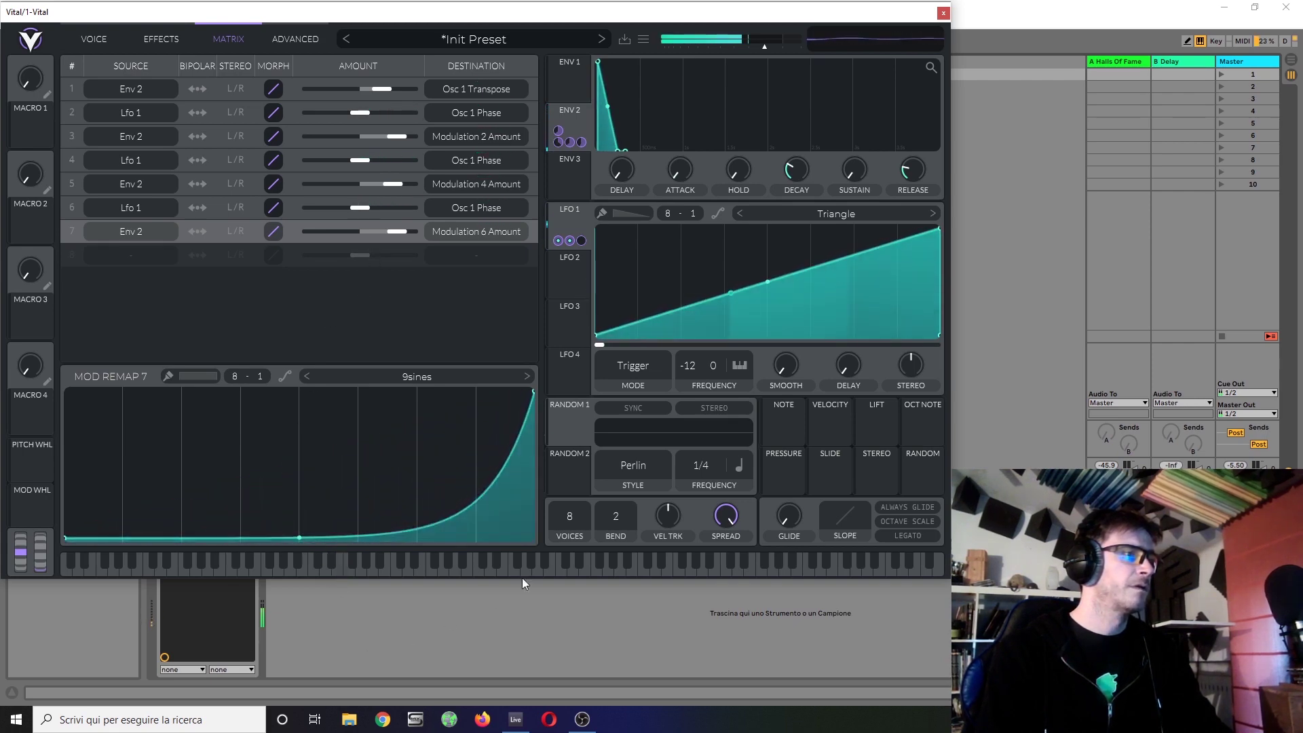
double_click(493, 485)
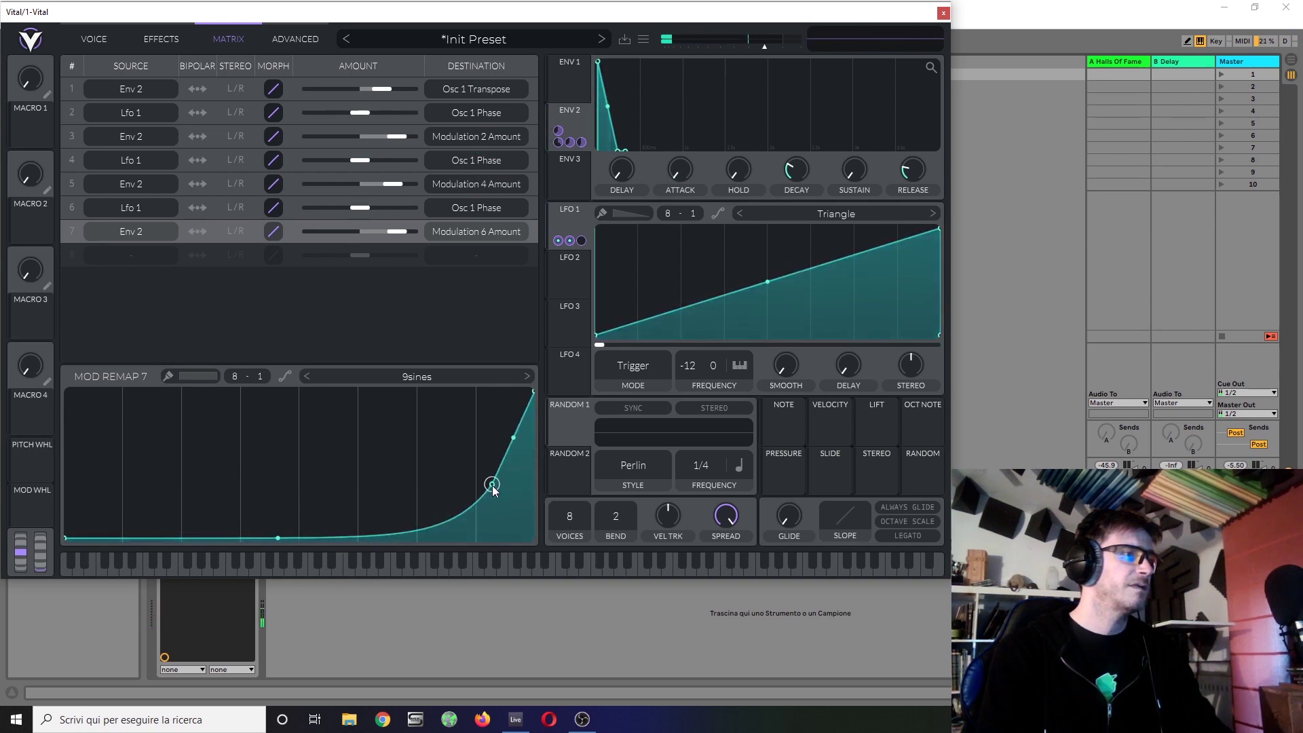
drag(492, 486, 436, 572)
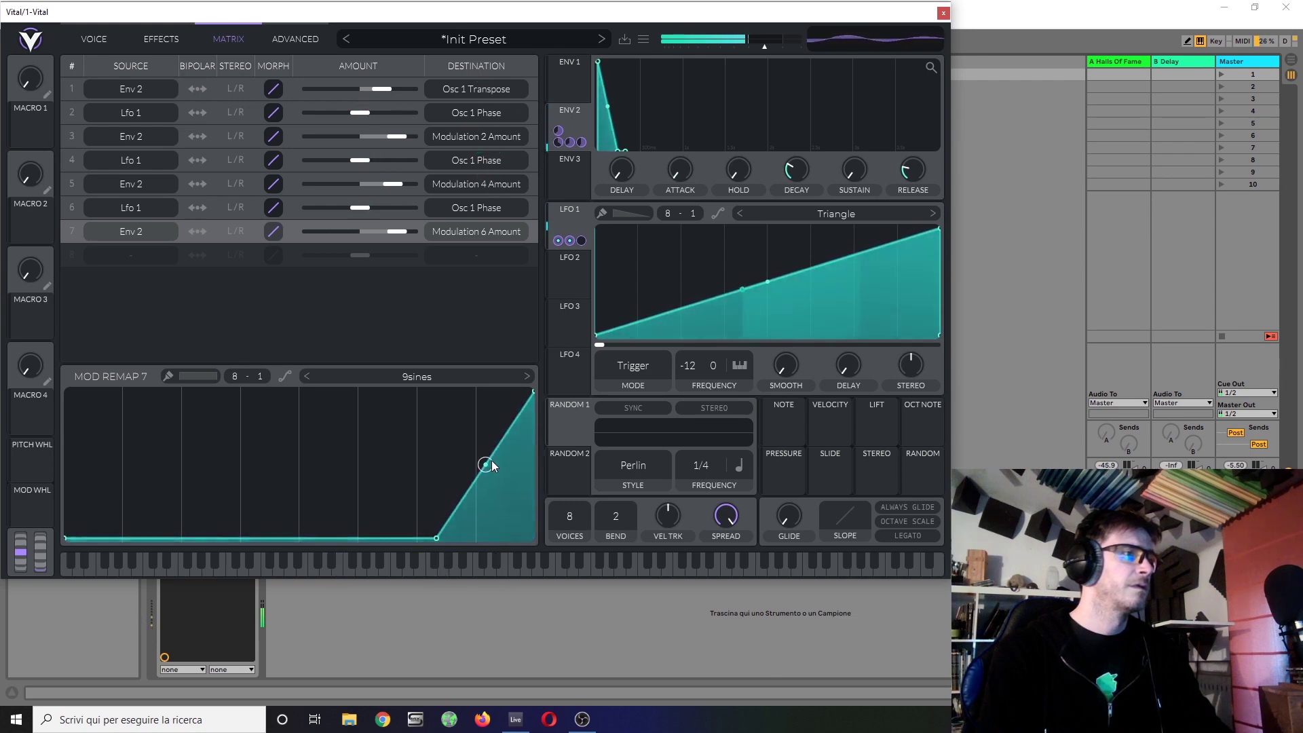
drag(491, 460, 498, 517)
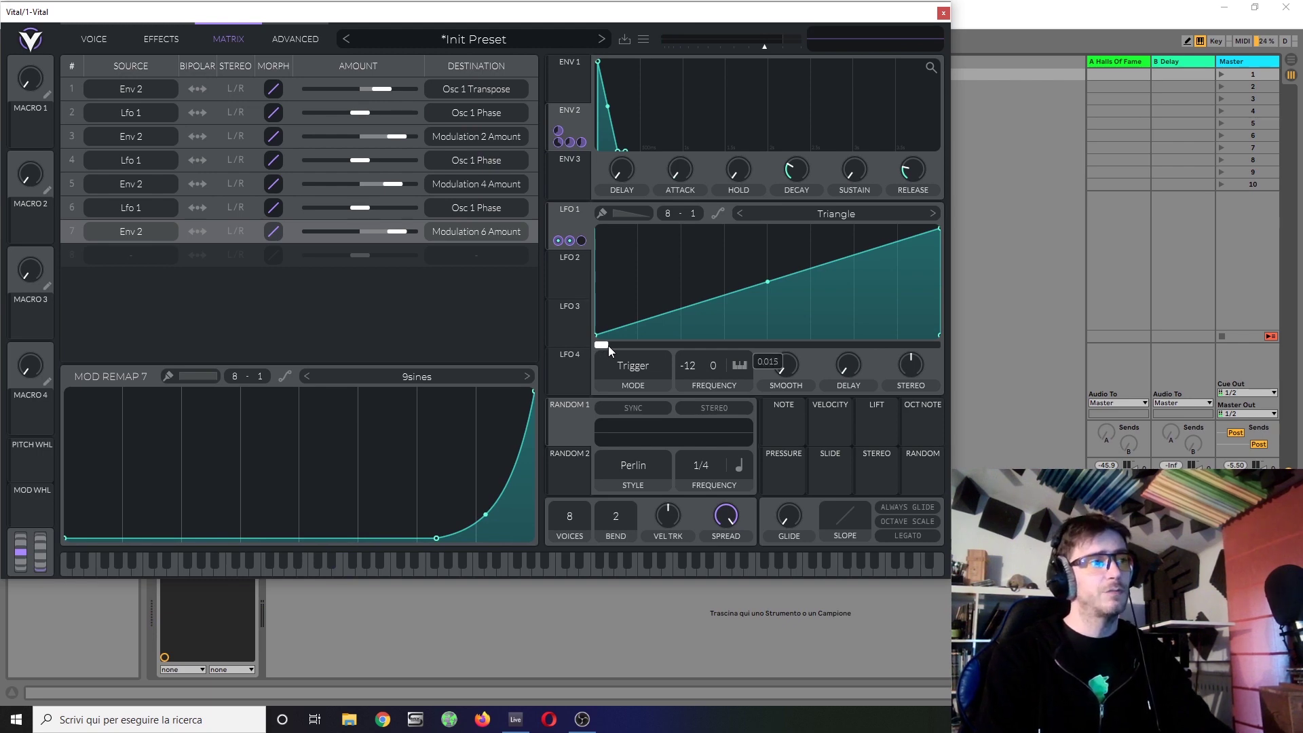
Try an LFO 1 phase of about 0.594, return it to the start and open ENV 1 for editing
drag(646, 350, 812, 344)
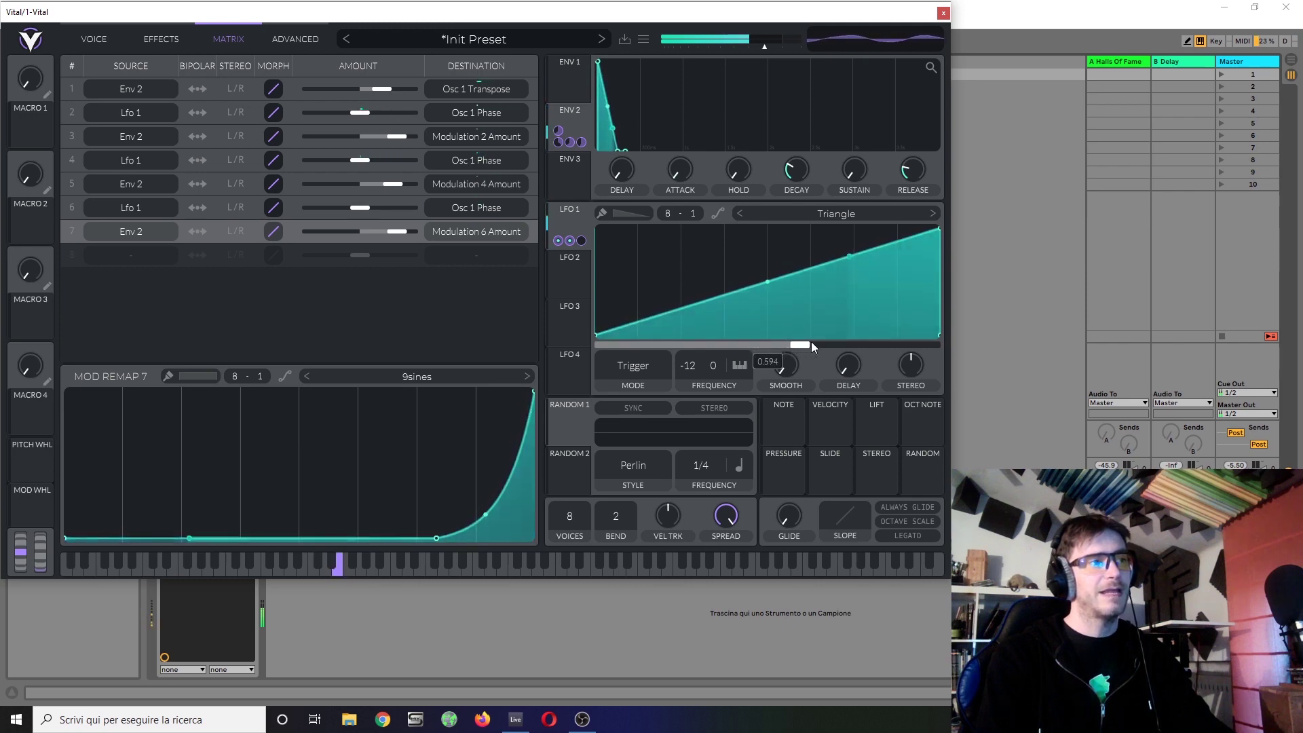
click(569, 75)
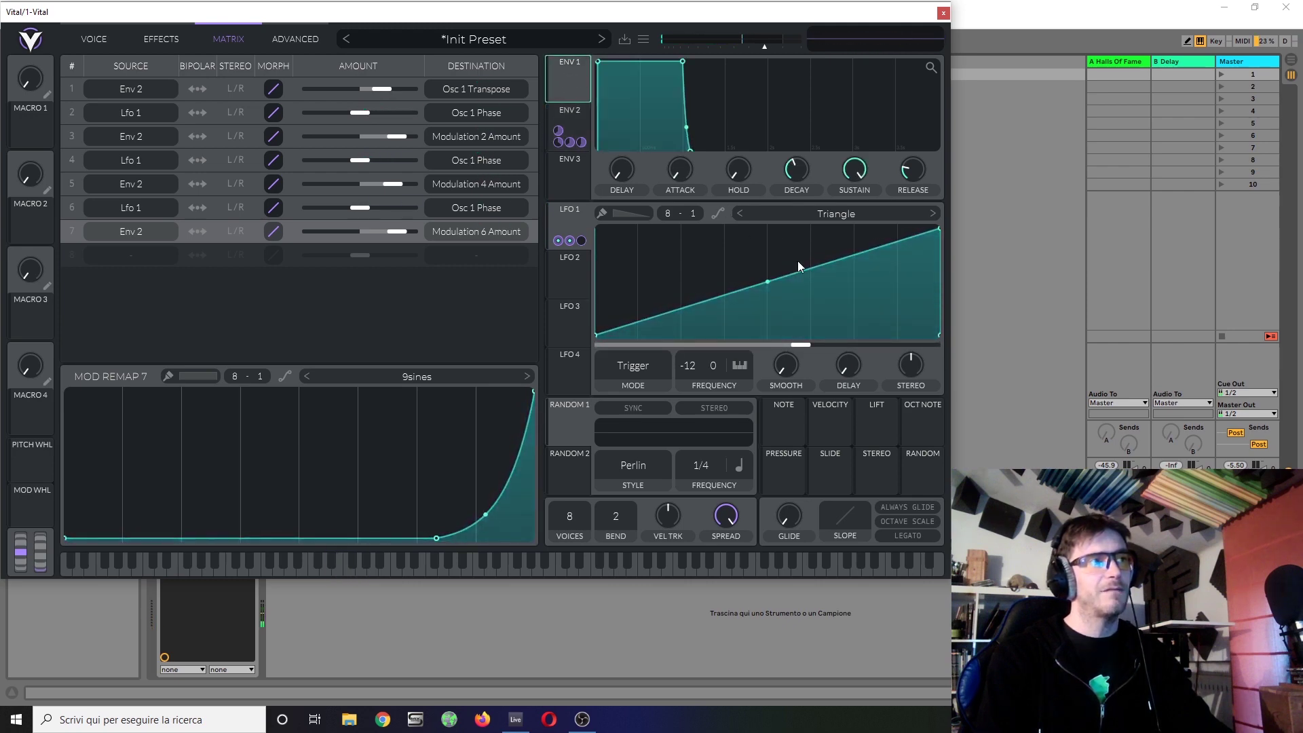
drag(806, 345, 547, 398)
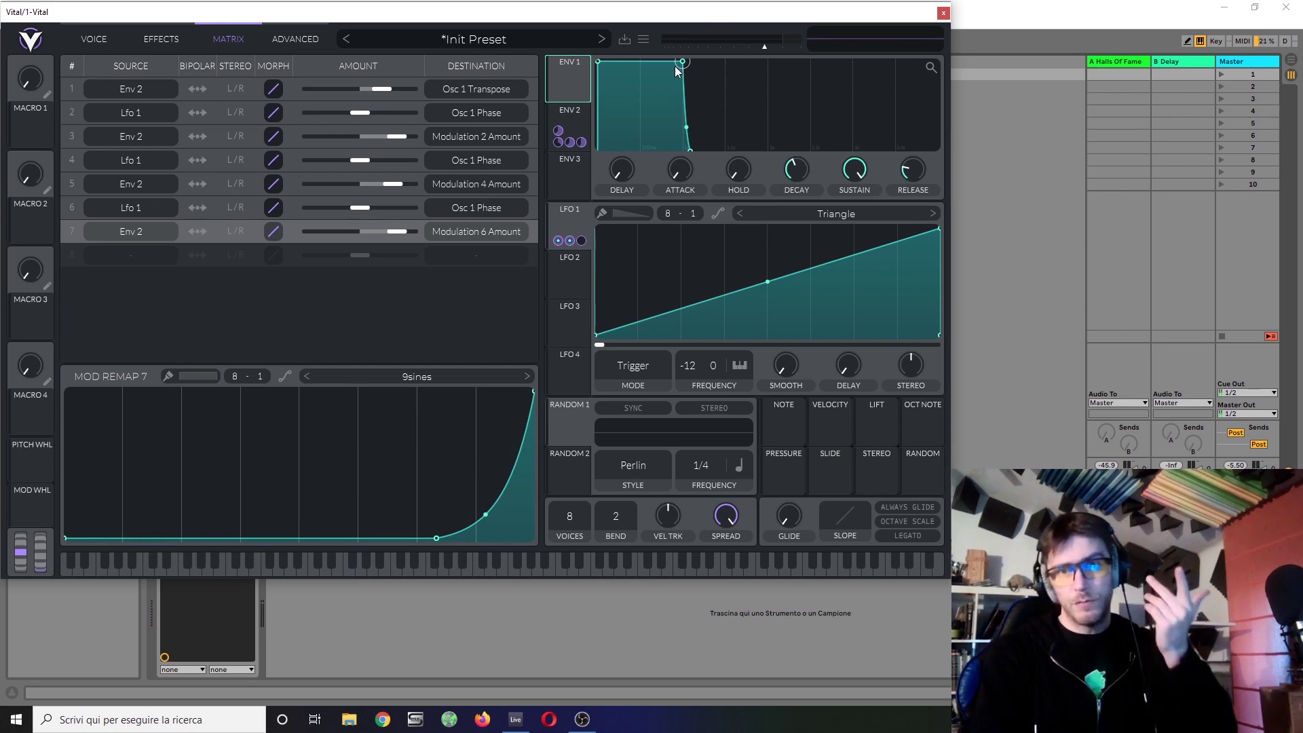
Shape ENV 1 with zero sustain, a shorter and more convex decay, and a slightly longer release
drag(682, 62, 639, 177)
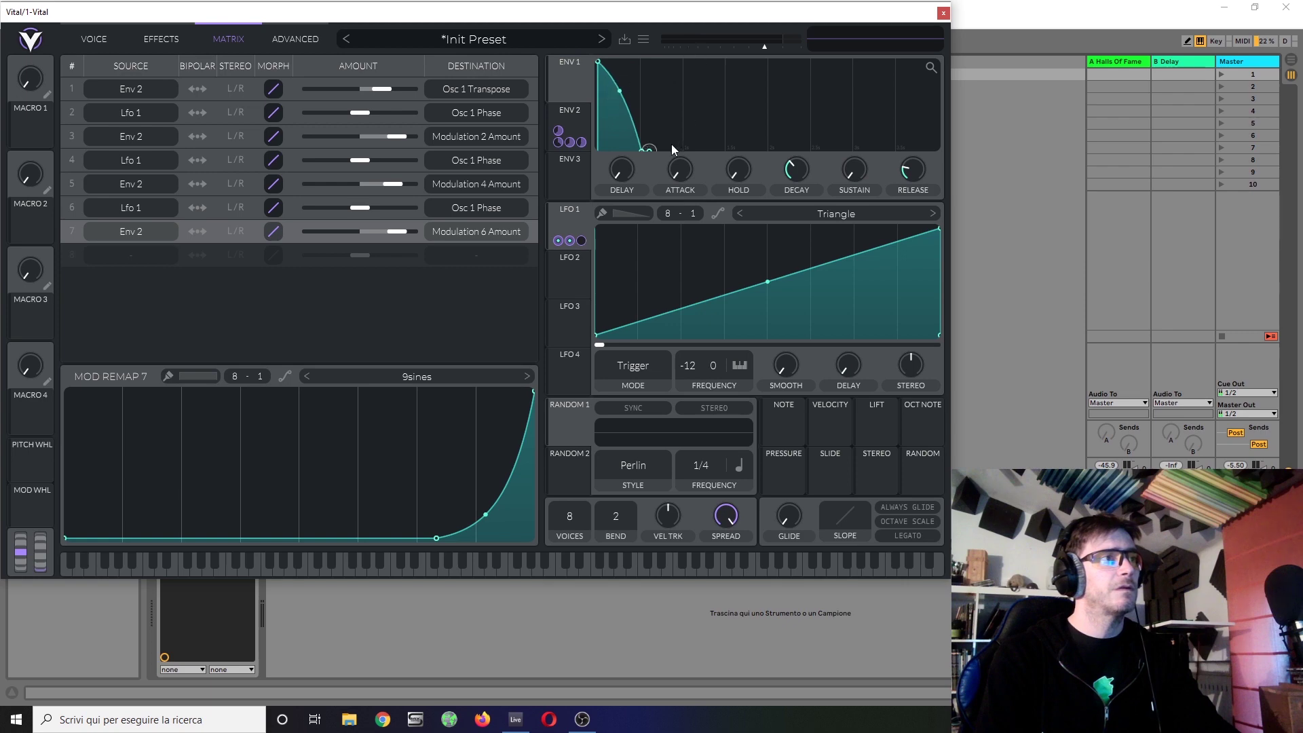
drag(651, 149, 661, 151)
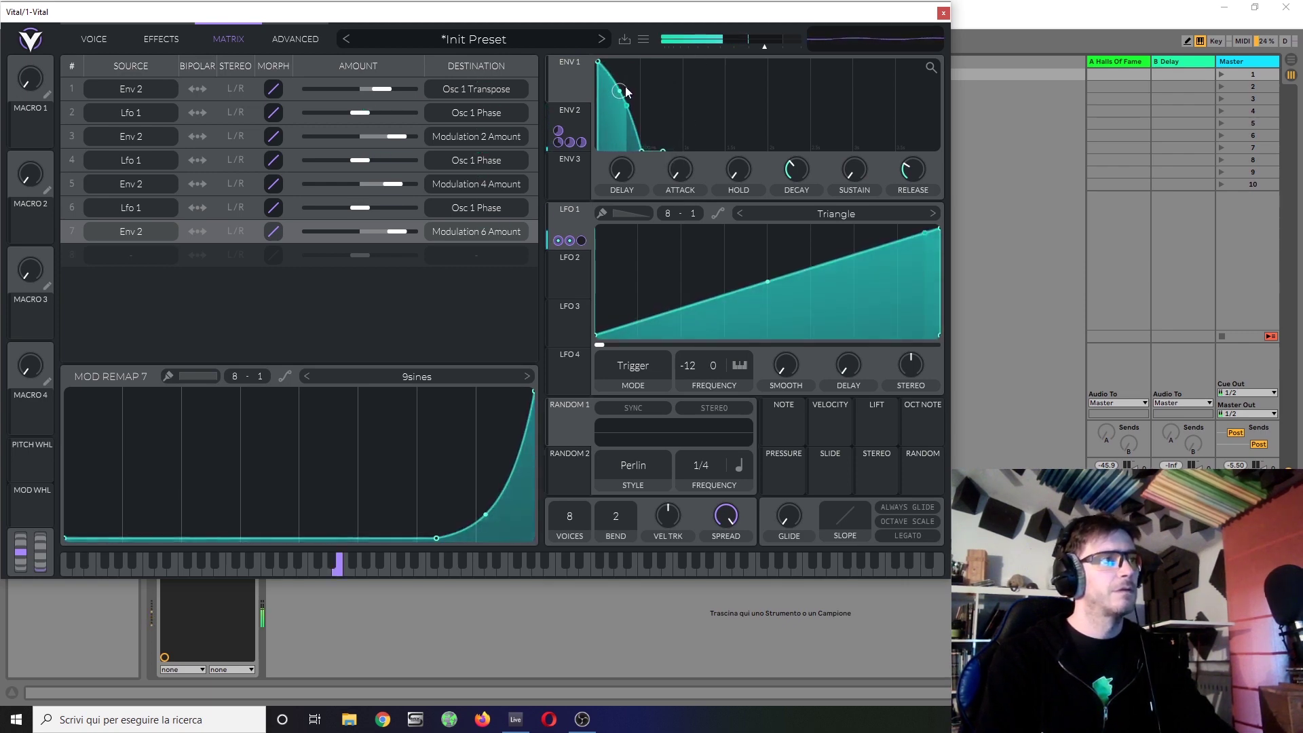
drag(621, 89, 659, 63)
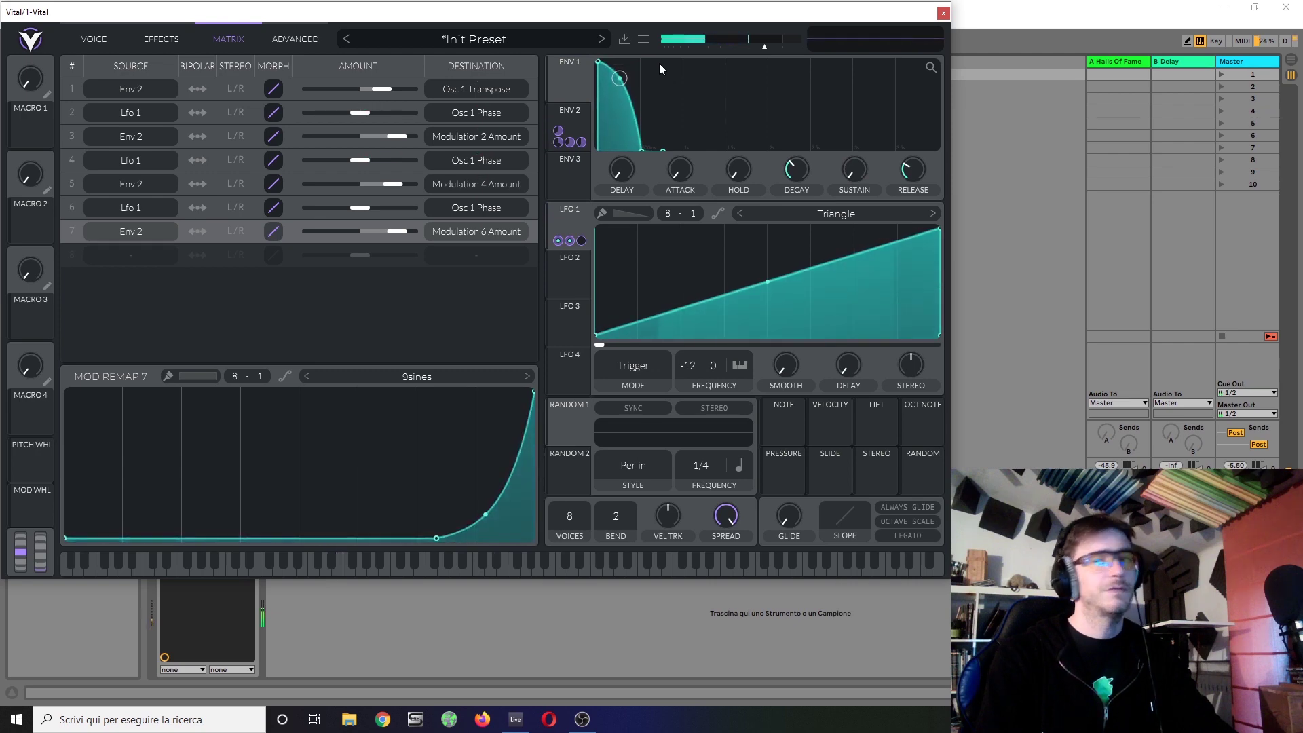
Open Osc 1's wavetable for editing and add low-level second to fifth harmonics to its first sine frame
click(96, 40)
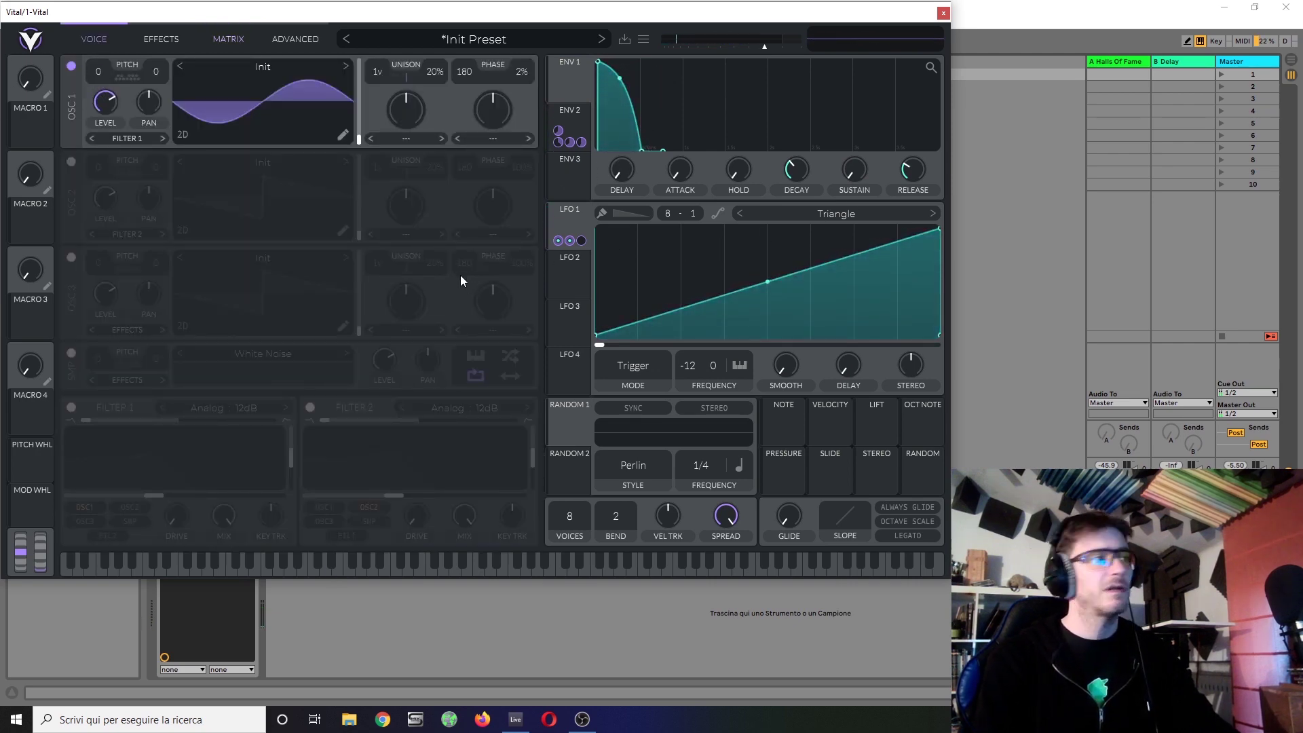
click(342, 137)
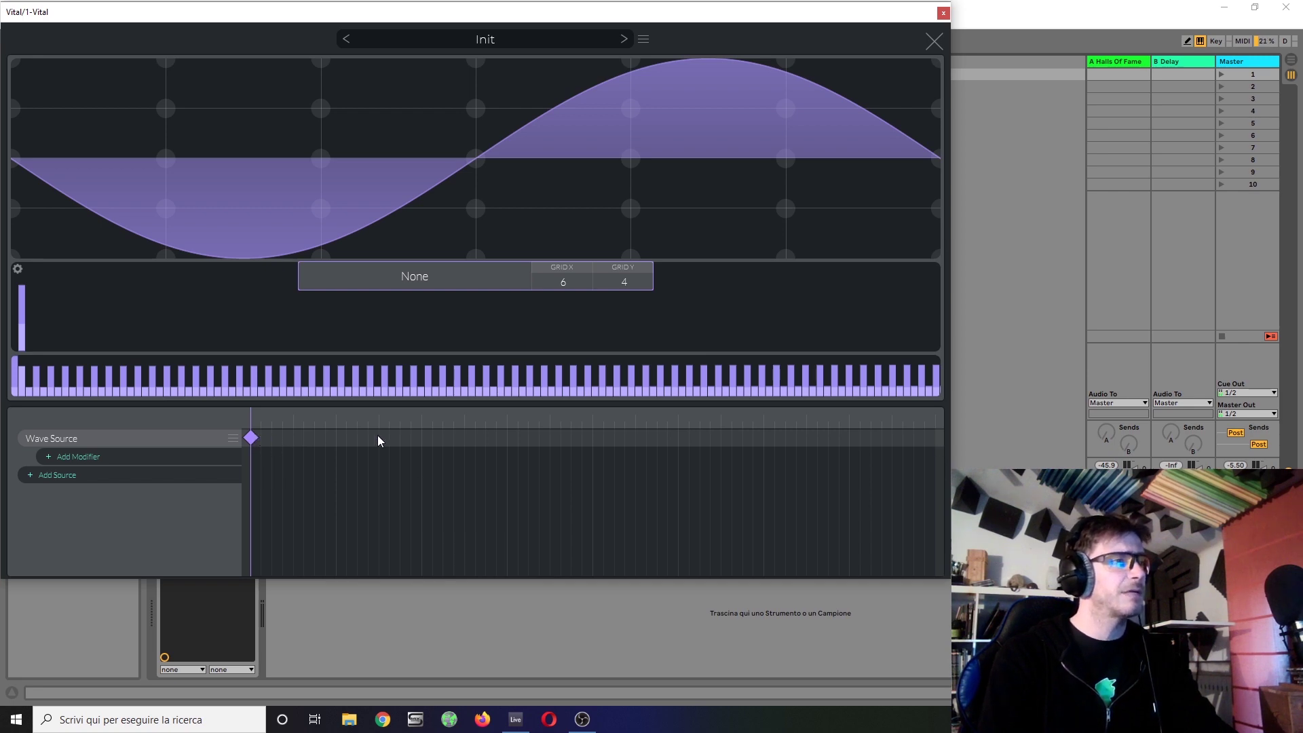
click(27, 334)
click(40, 337)
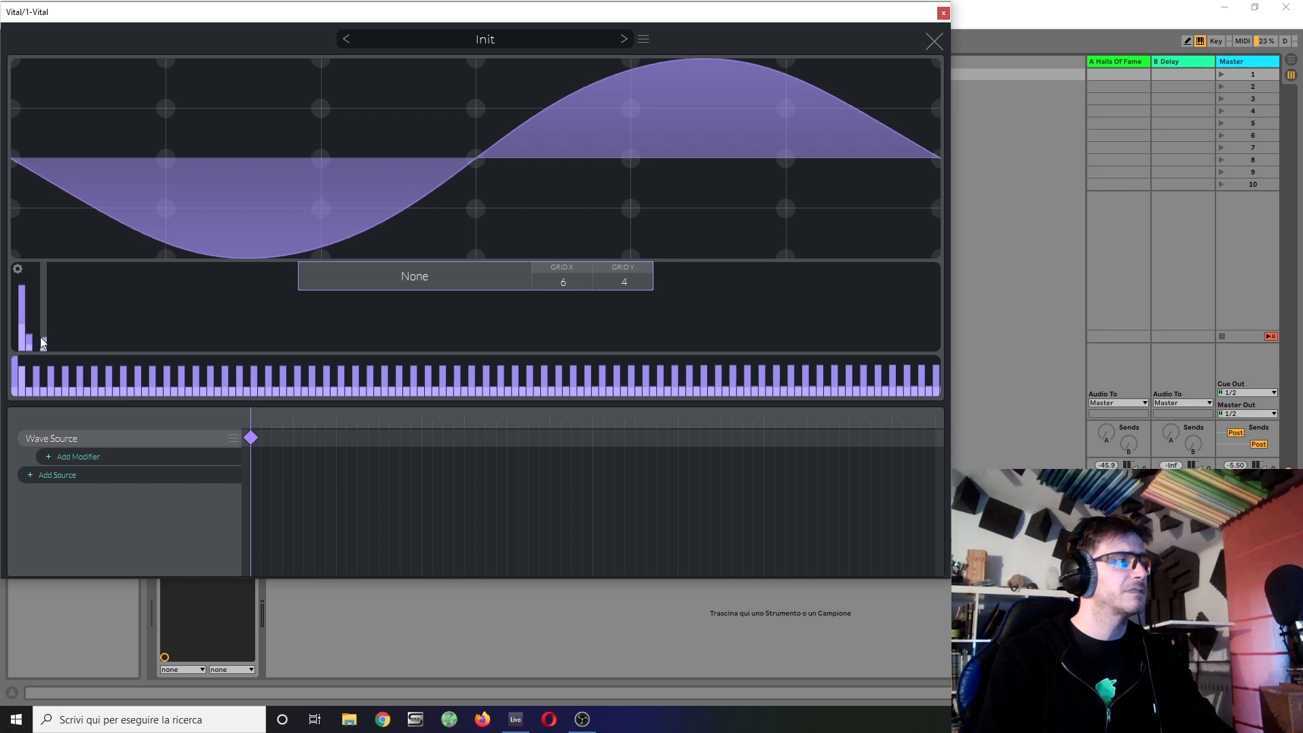
click(38, 340)
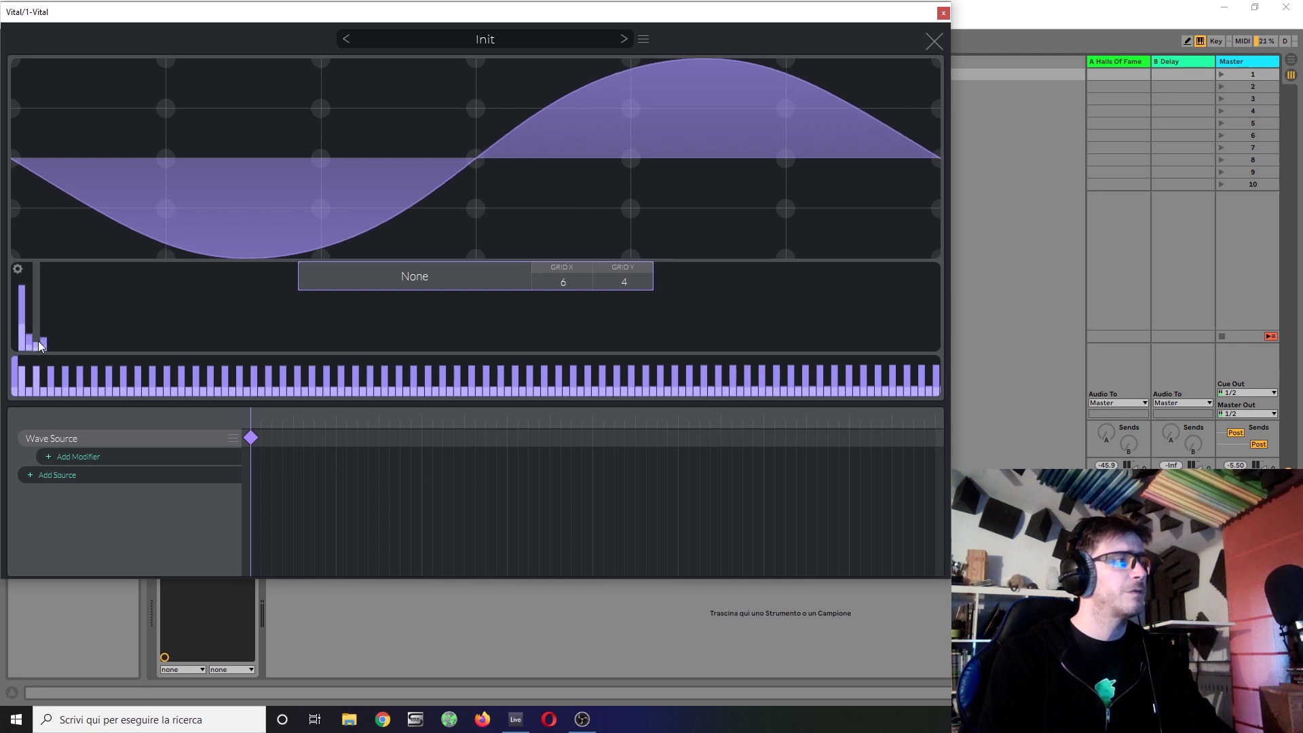
click(52, 346)
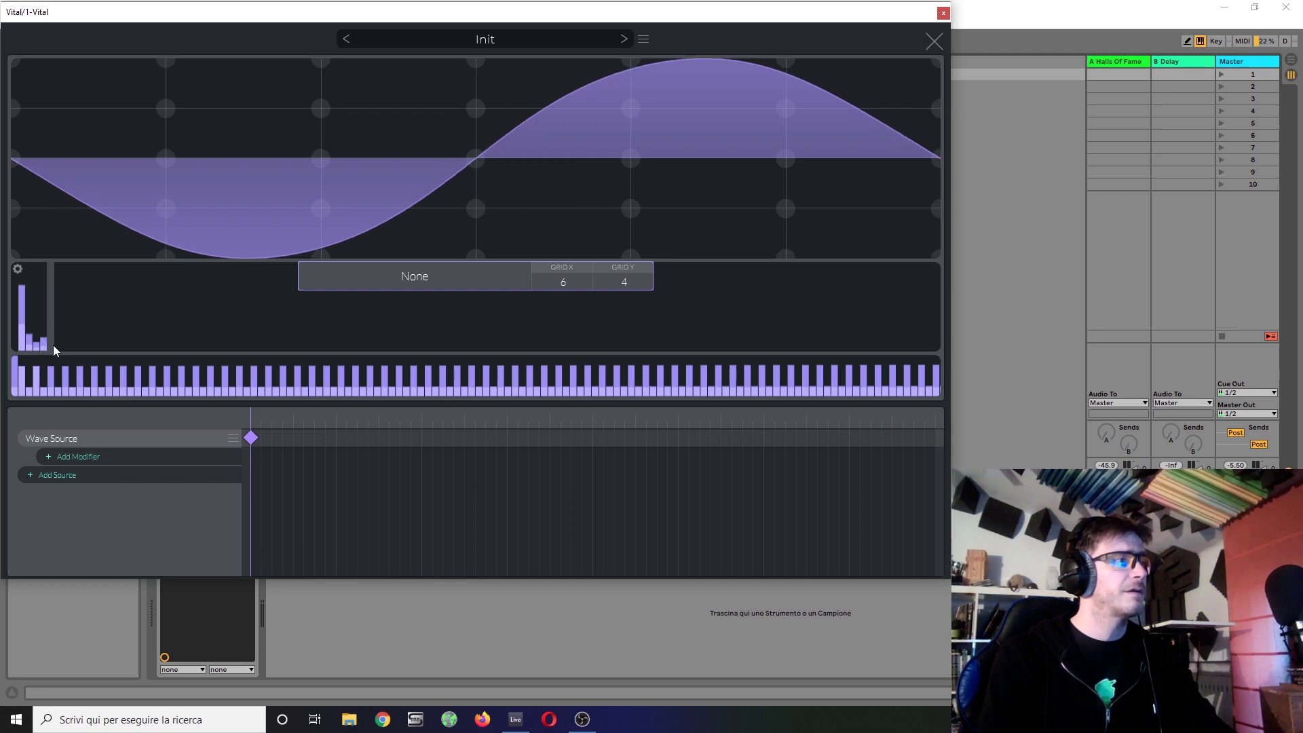
Create a second keyframe at the end of Osc 1's wavetable and return to the oscillator view
right_click(939, 439)
click(882, 450)
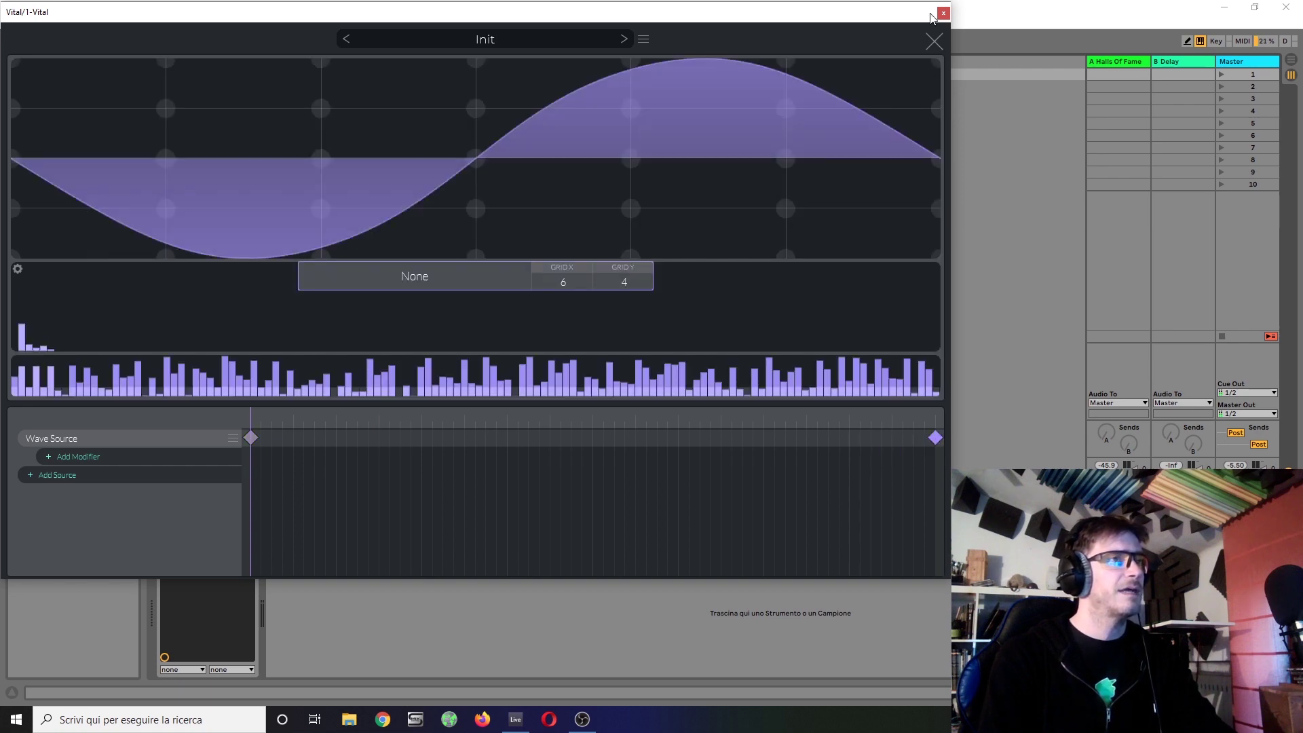
click(934, 42)
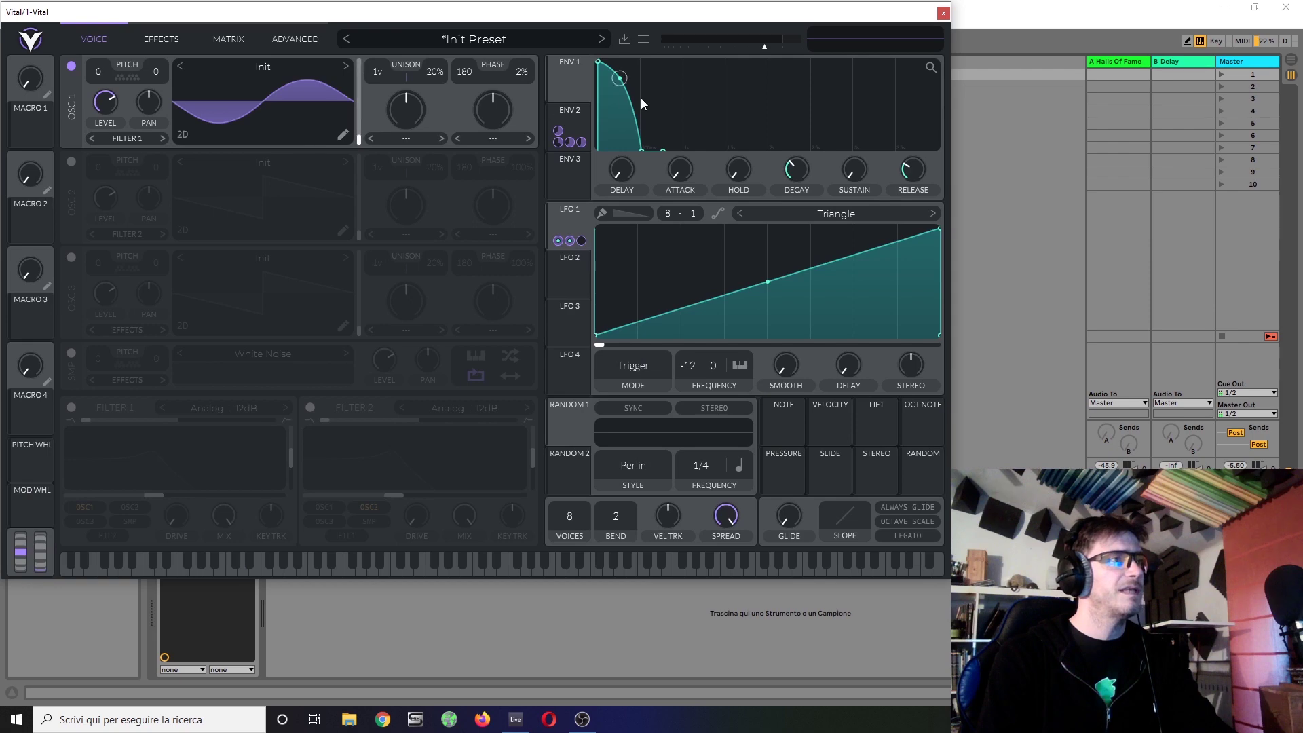
Route ENV 2 to Osc 1's wave frame with a modulation amount of 256.0
click(569, 119)
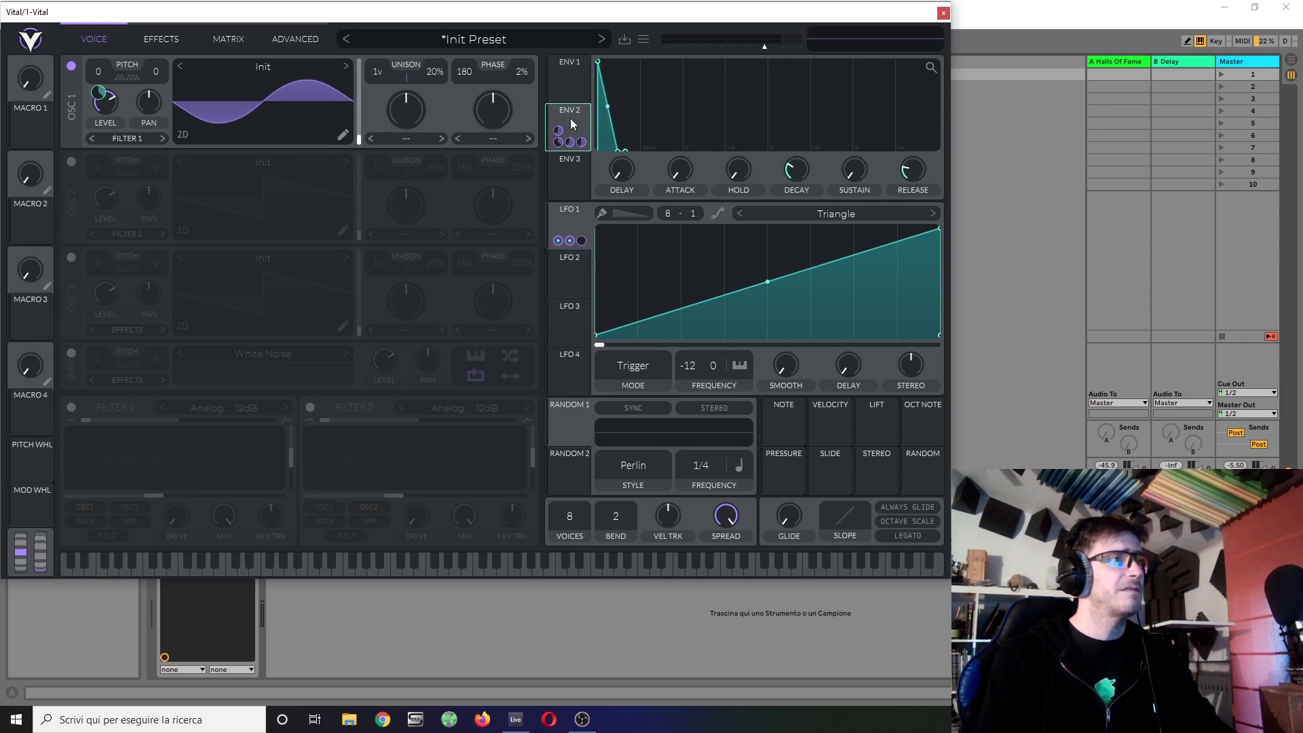
drag(570, 119, 268, 102)
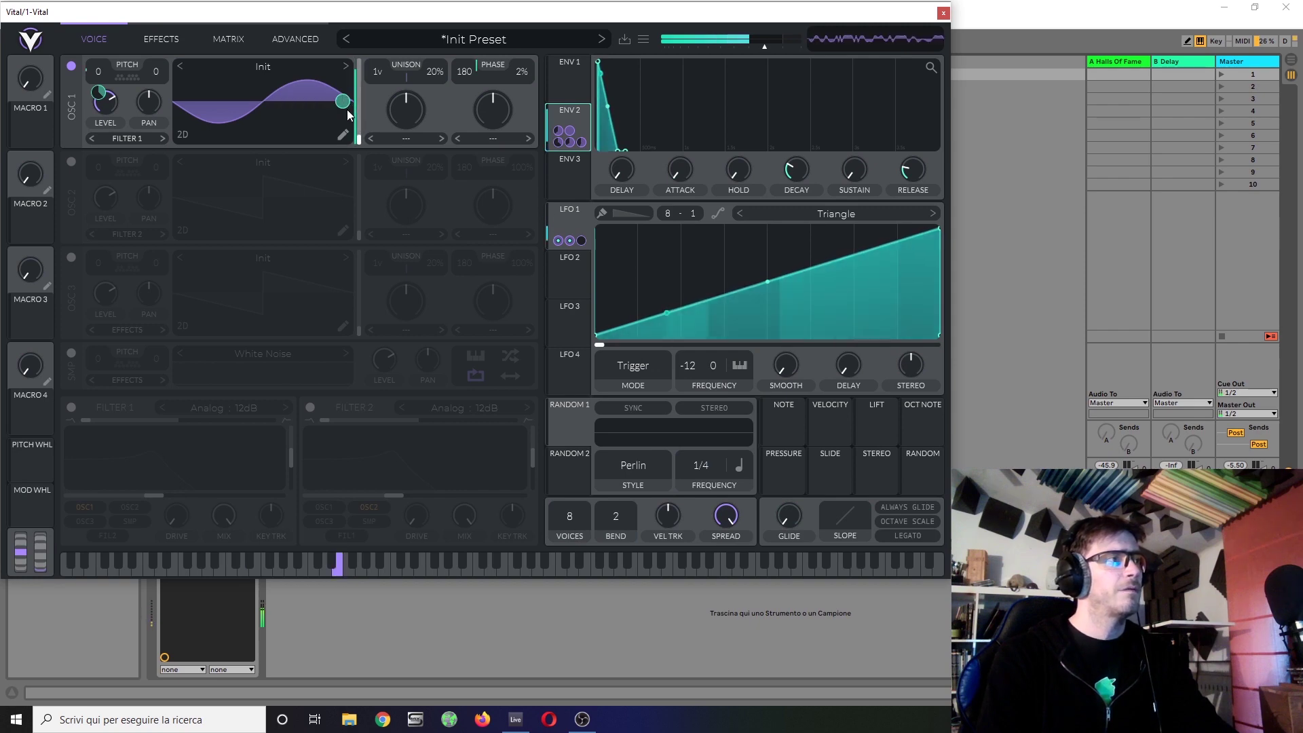
mouse_move(348, 104)
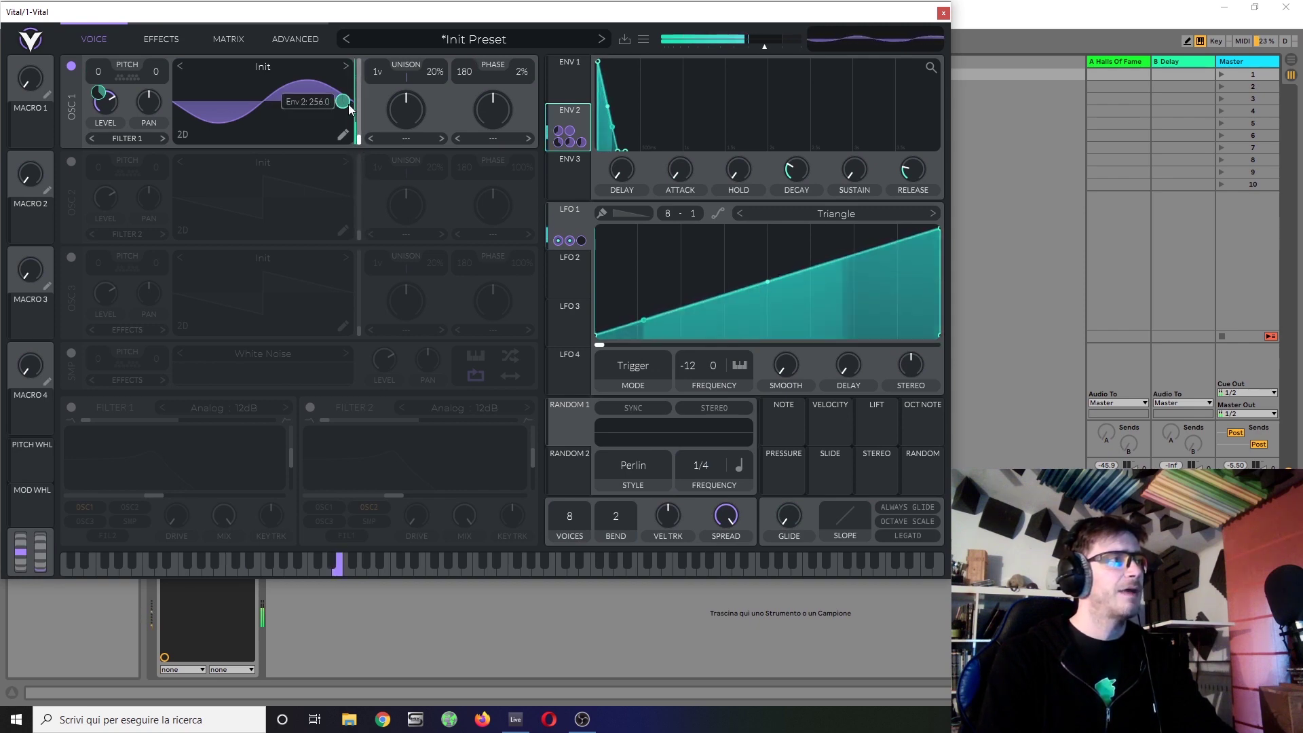
Clear the upper harmonics of the last wavetable keyframe and draw descending second to sixth harmonics on the first keyframe
click(346, 136)
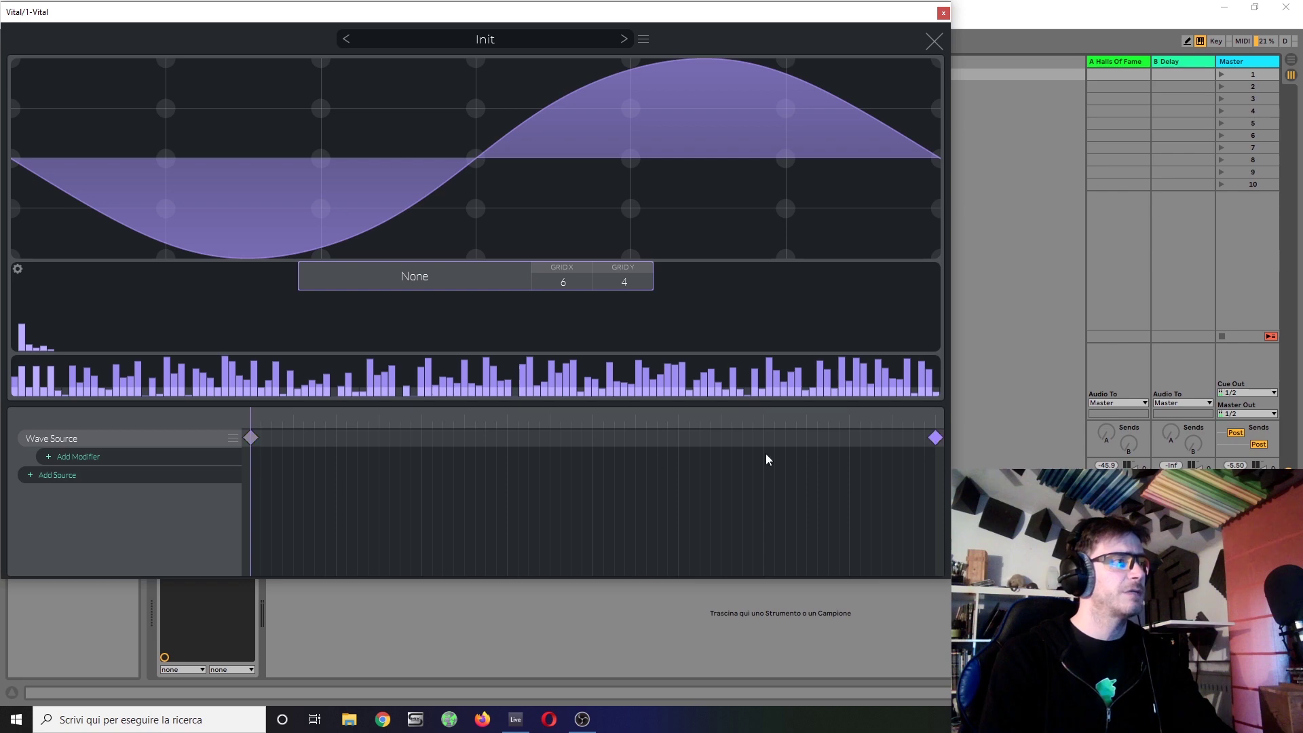
drag(25, 347, 59, 360)
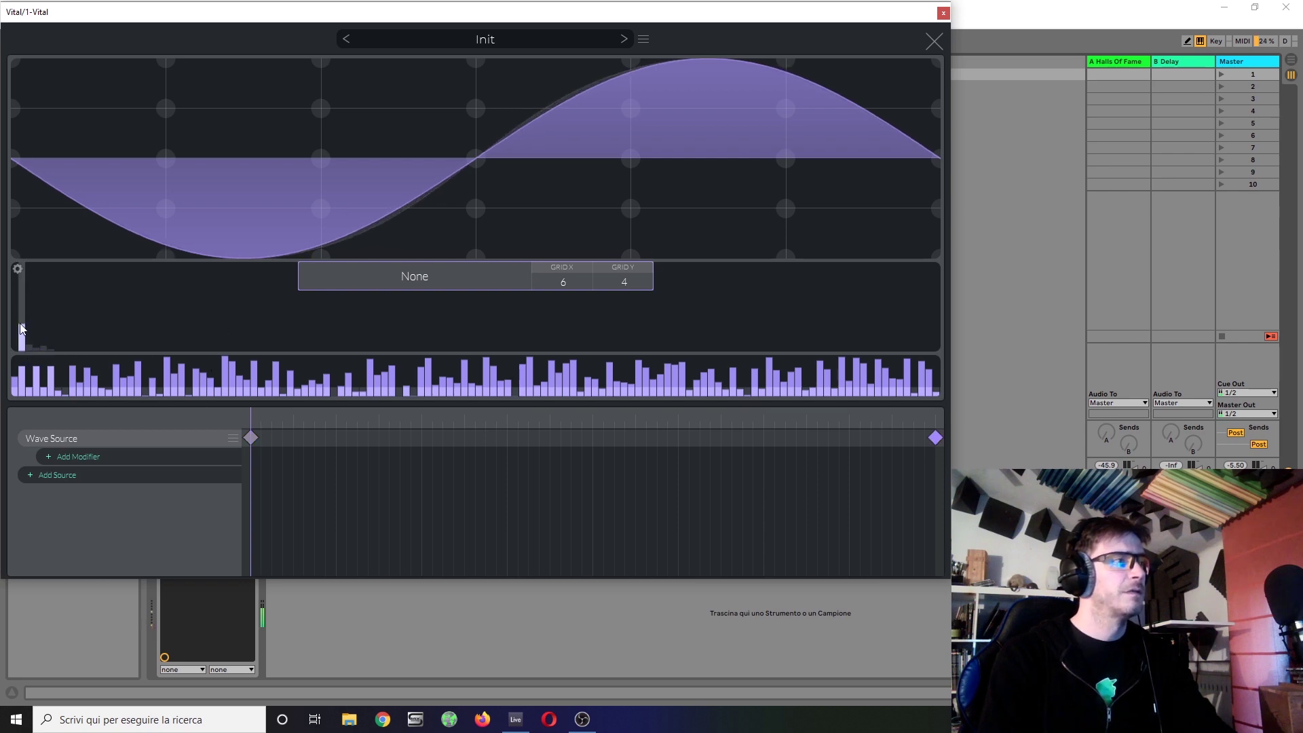
click(248, 438)
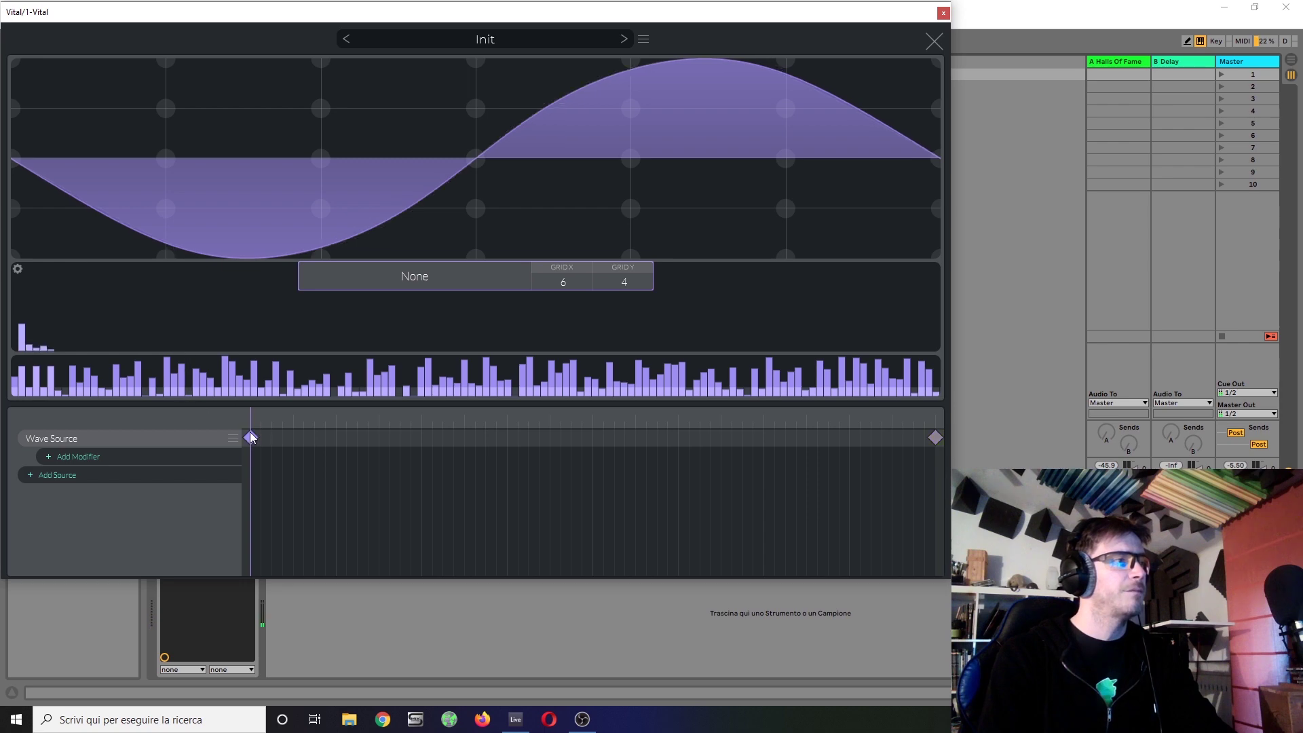
drag(29, 343, 63, 353)
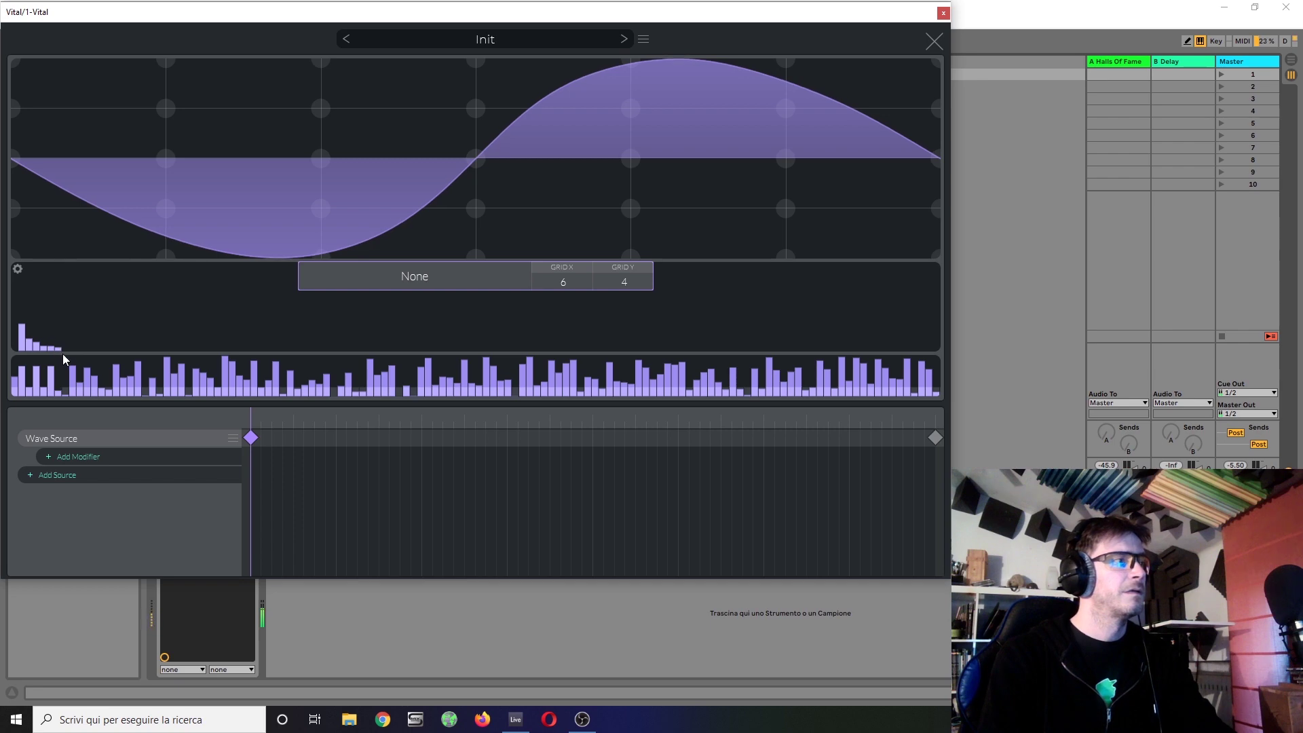
click(26, 336)
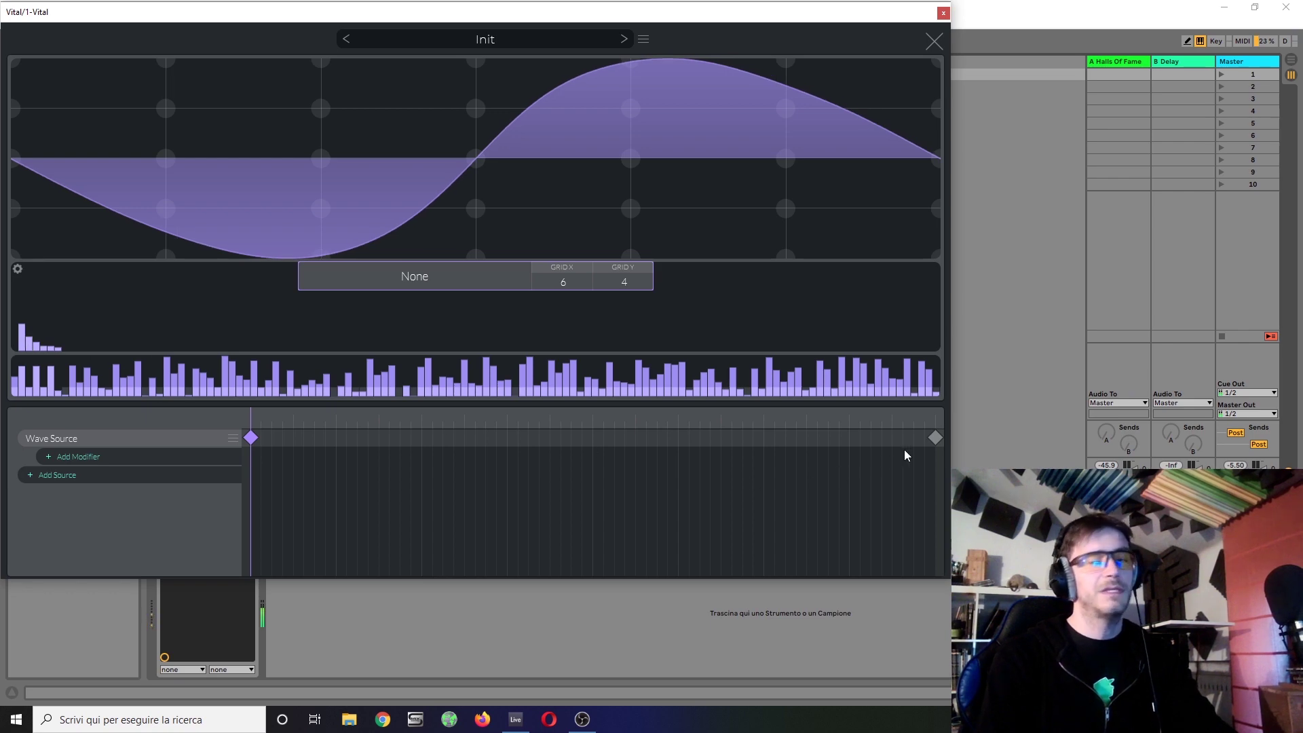
click(931, 43)
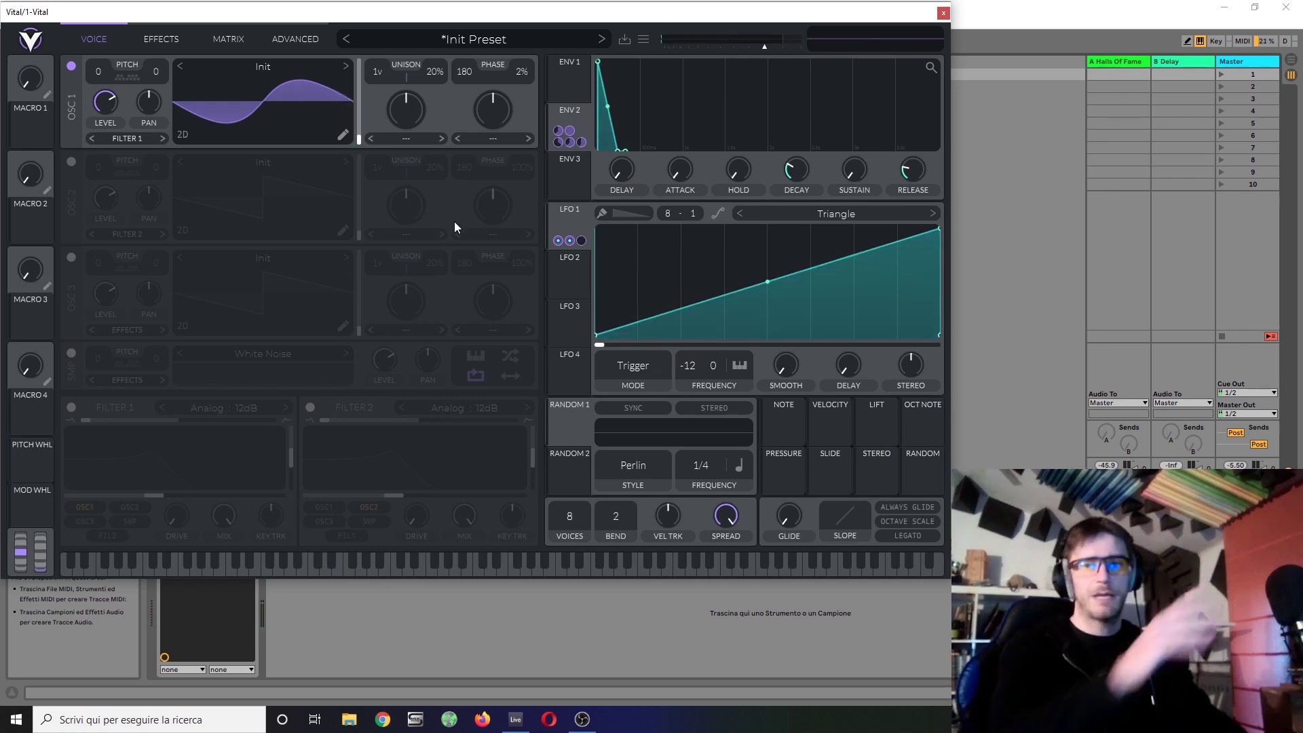
Remove and reassign ENV 2's modulation of Osc 1 Wave Frame, and bend its remap curve slightly upward
double_click(349, 101)
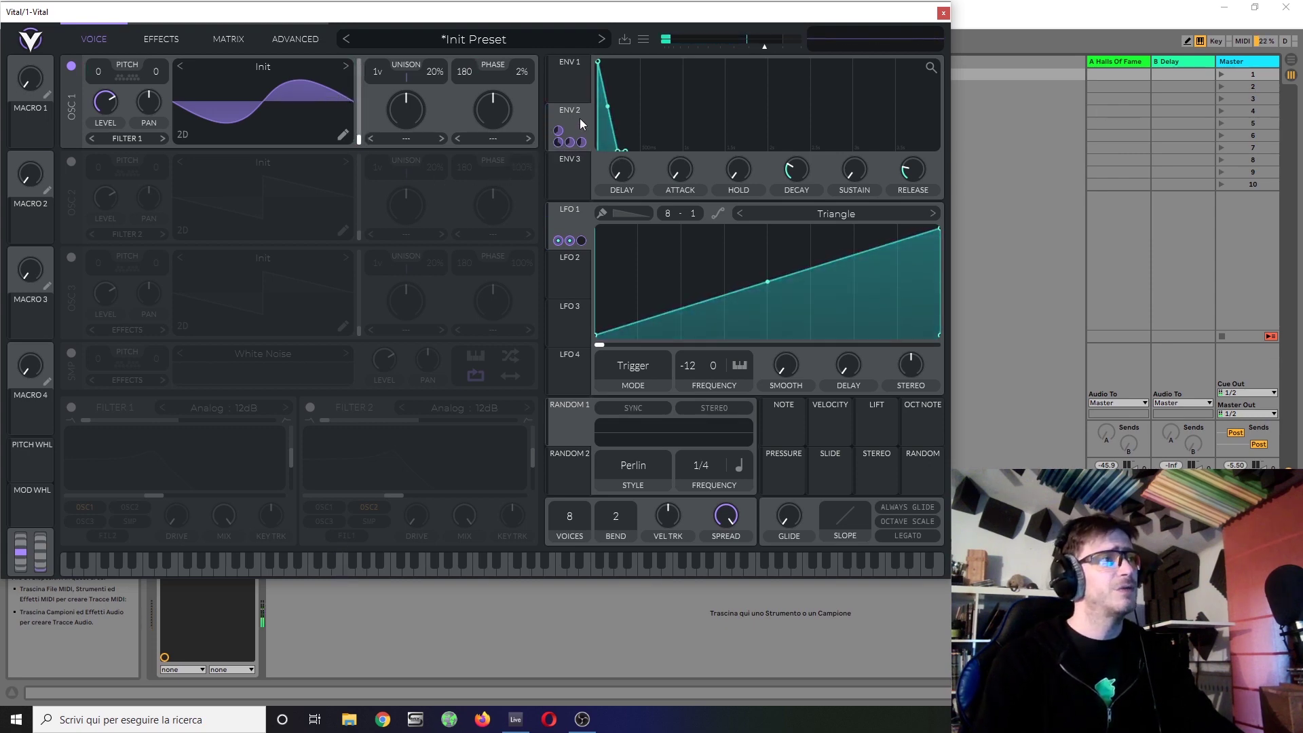
drag(579, 118, 344, 103)
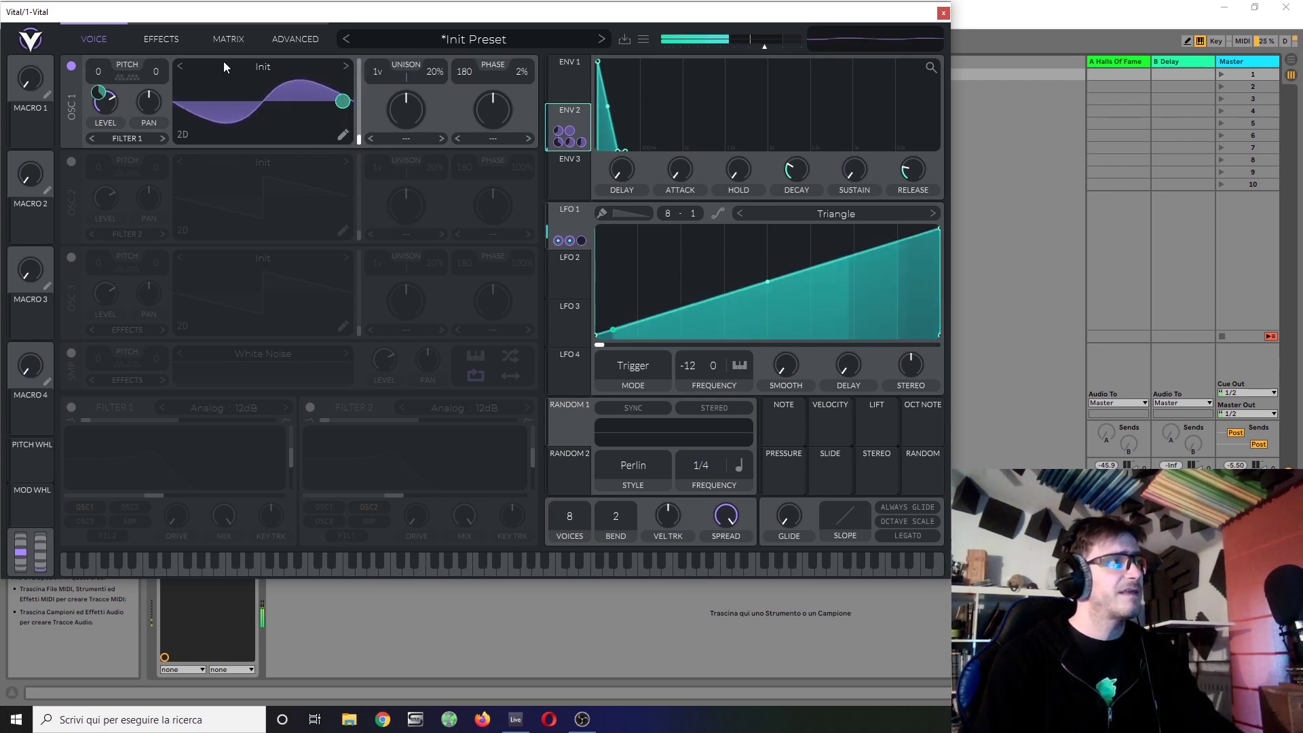
click(227, 38)
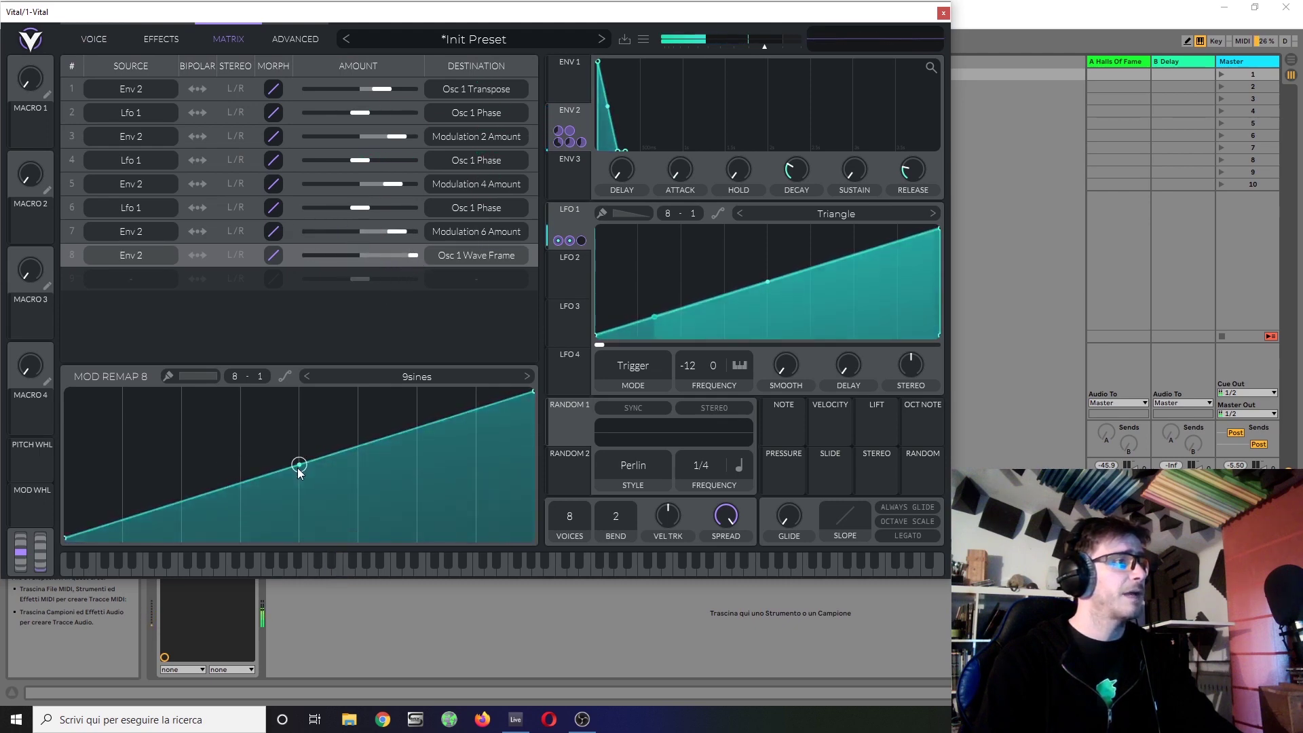
drag(299, 471, 372, 460)
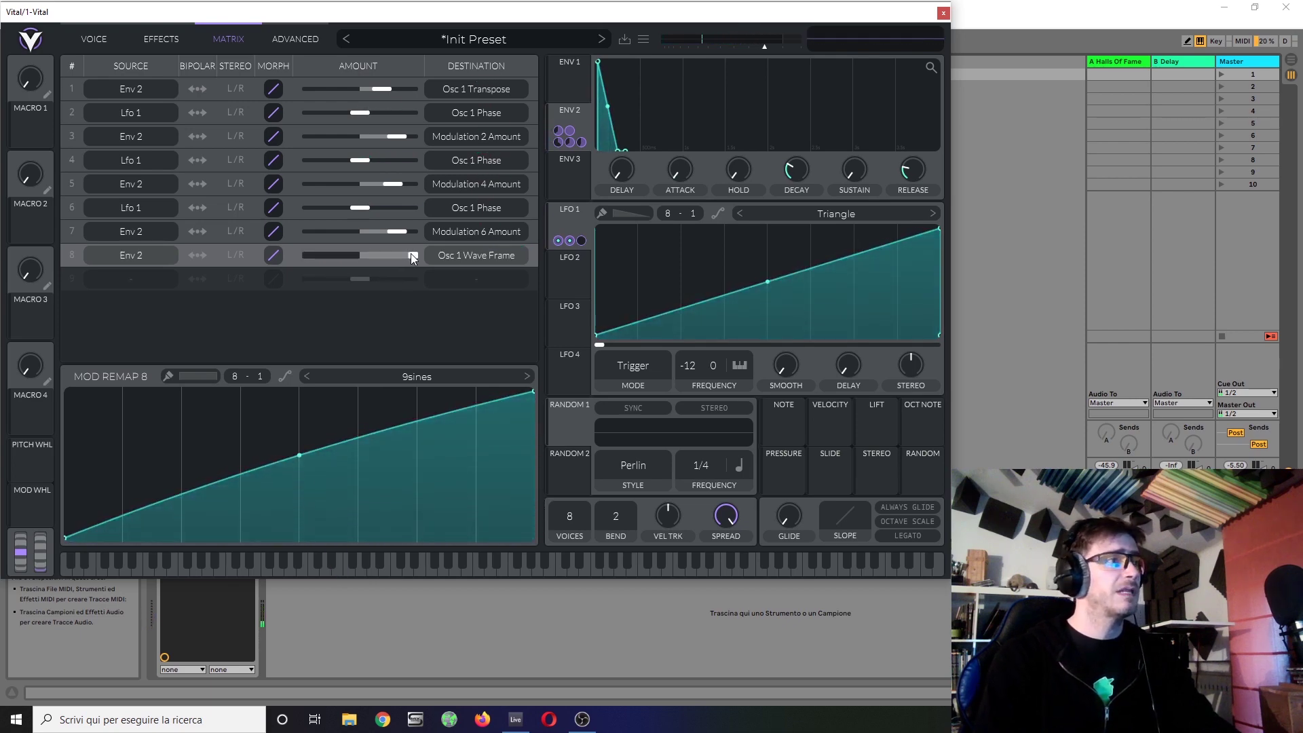
Remove the fifth and sixth harmonics from the first keyframe of Osc 1's wavetable
click(97, 39)
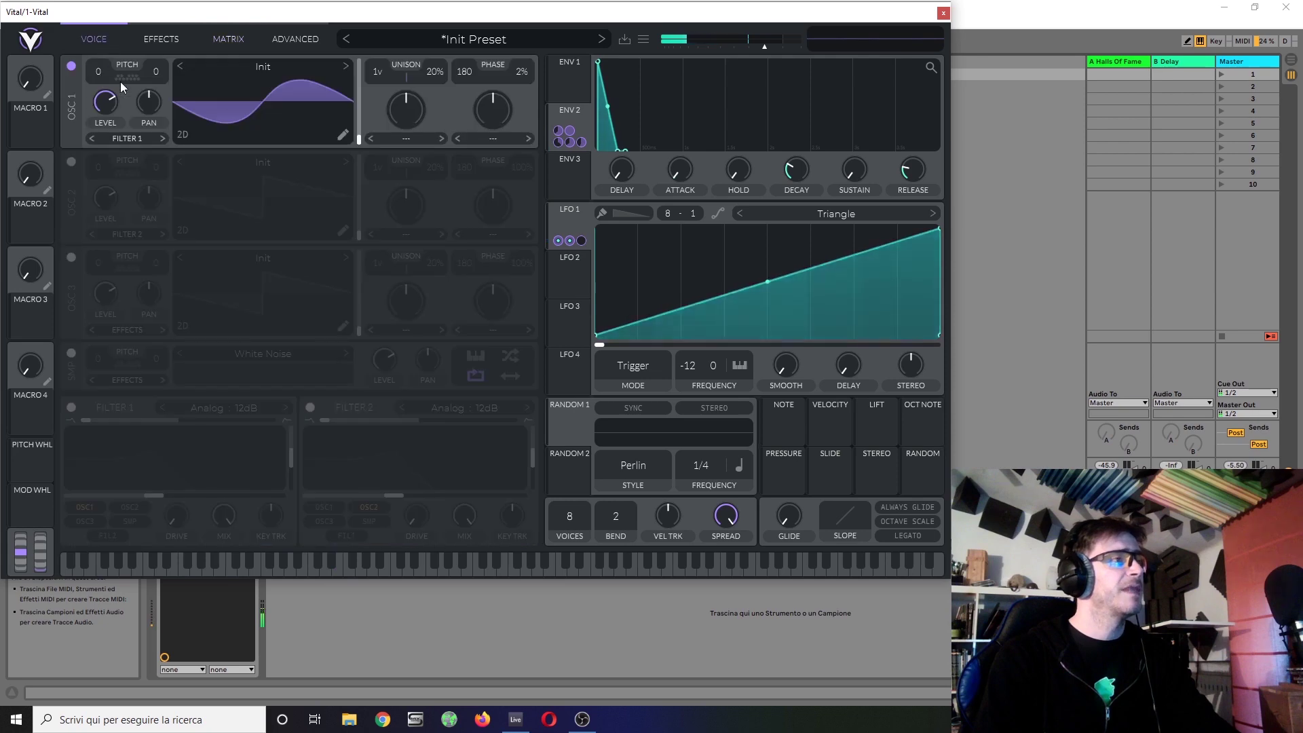
click(347, 129)
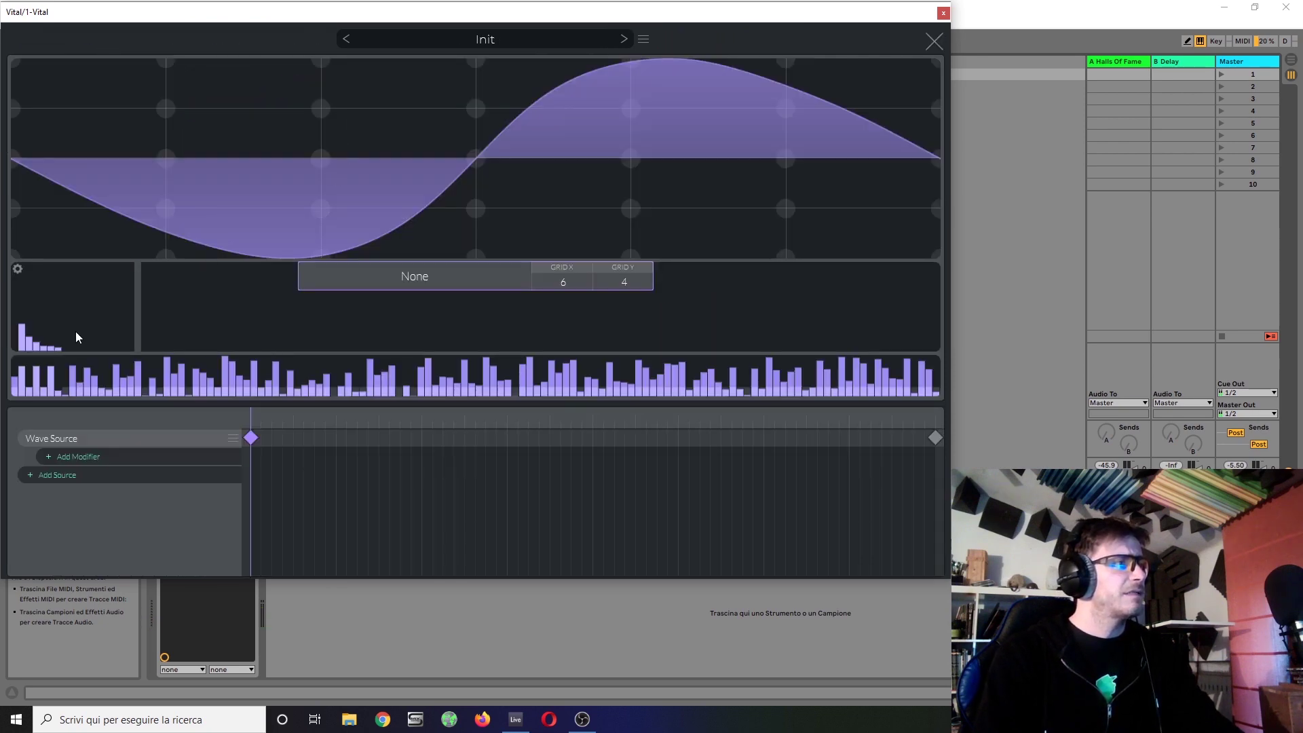
drag(53, 350, 65, 354)
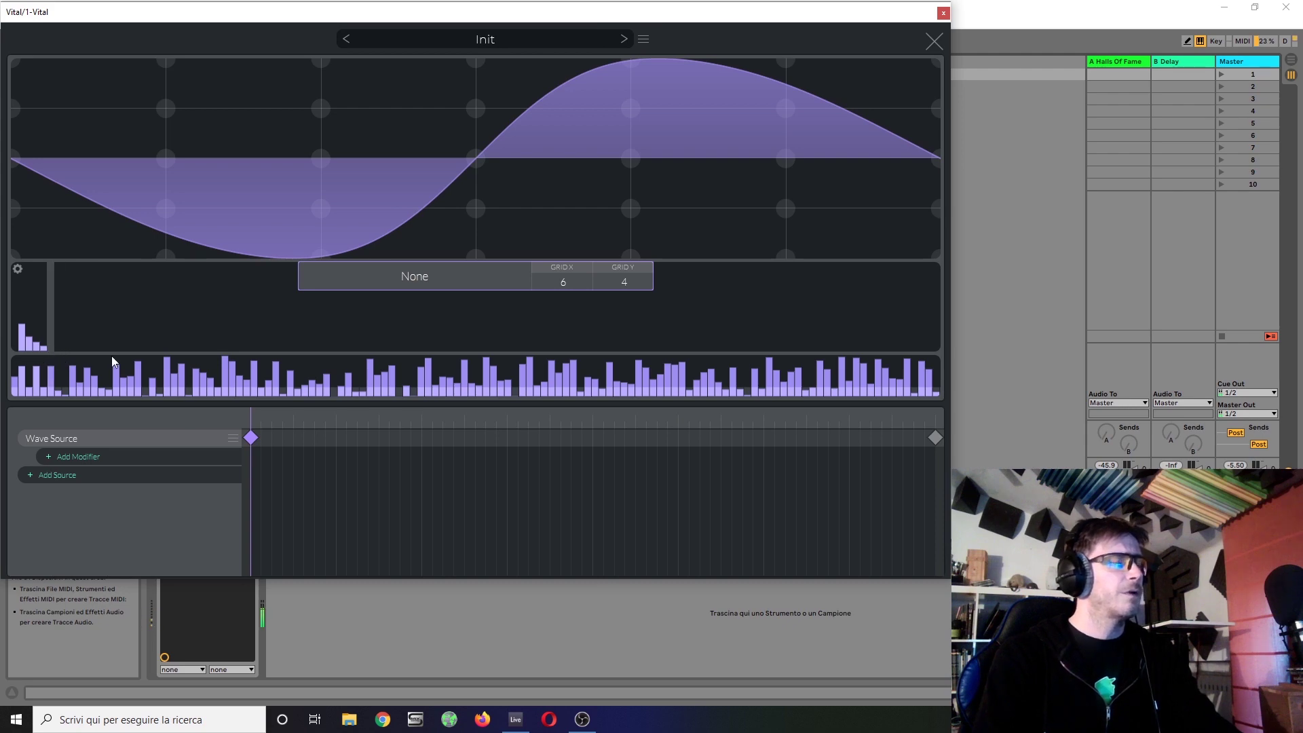
click(934, 41)
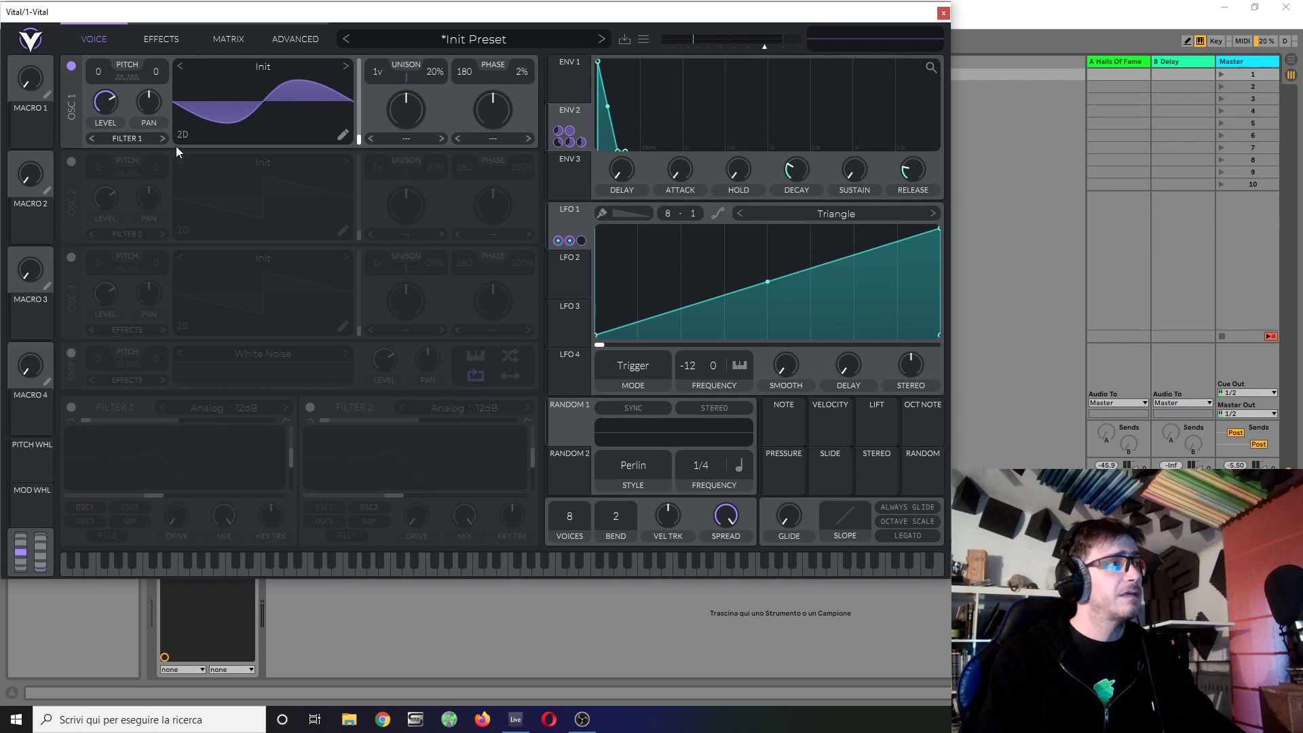
Enable the White Noise sampler at level 0 and set Osc 1 to FM <- Sample, with ENV 2 modulating the FM amount from zero
click(70, 353)
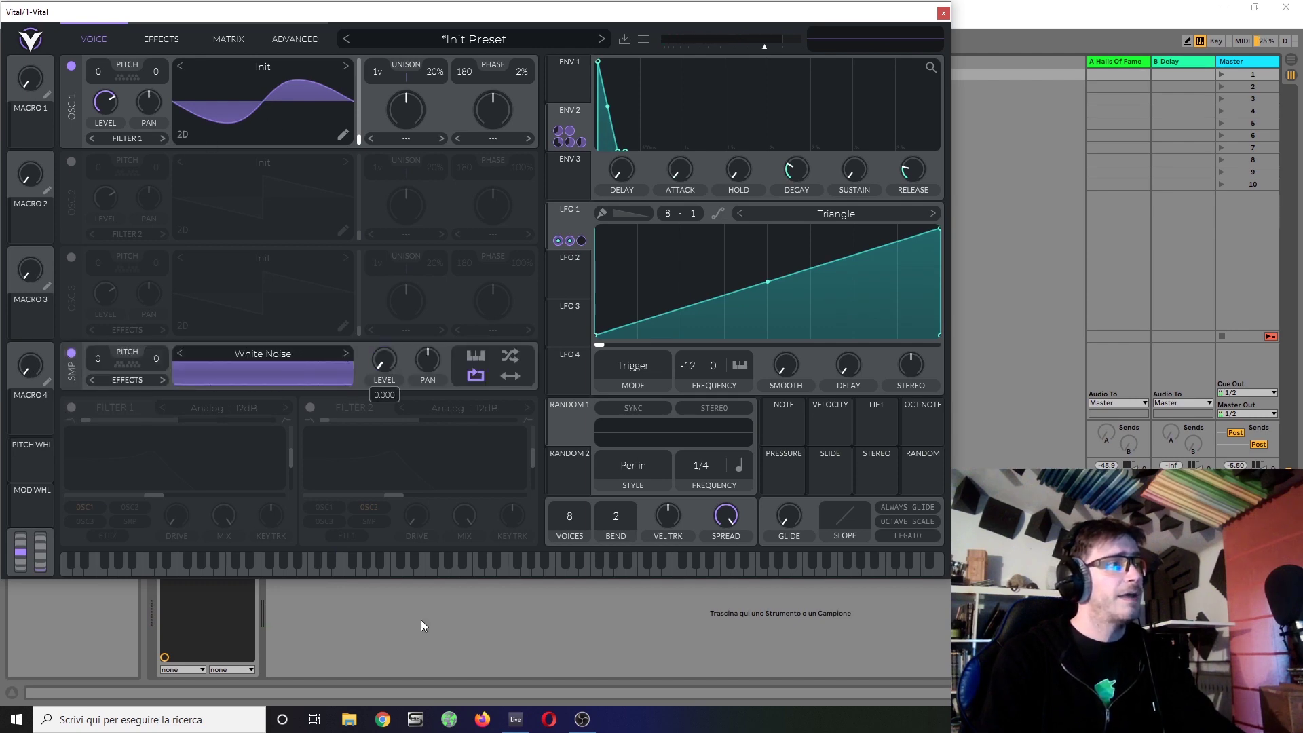
click(507, 133)
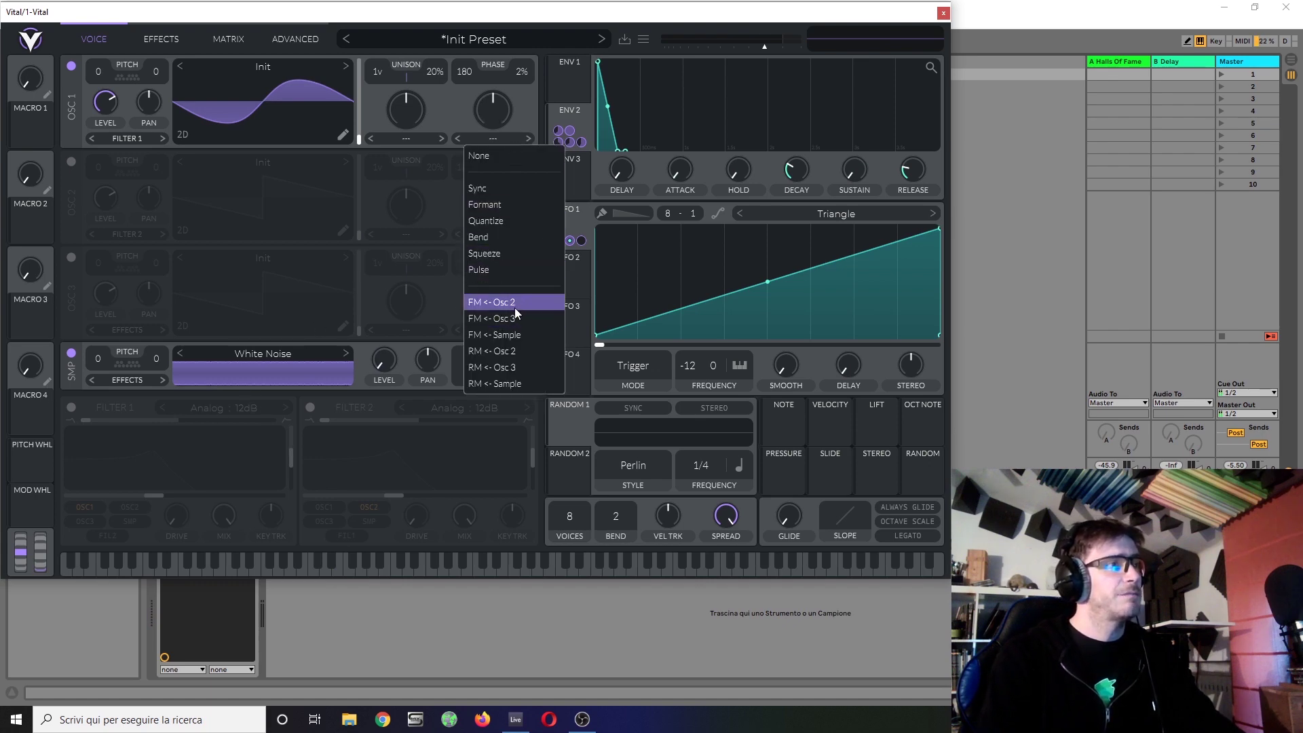
click(516, 336)
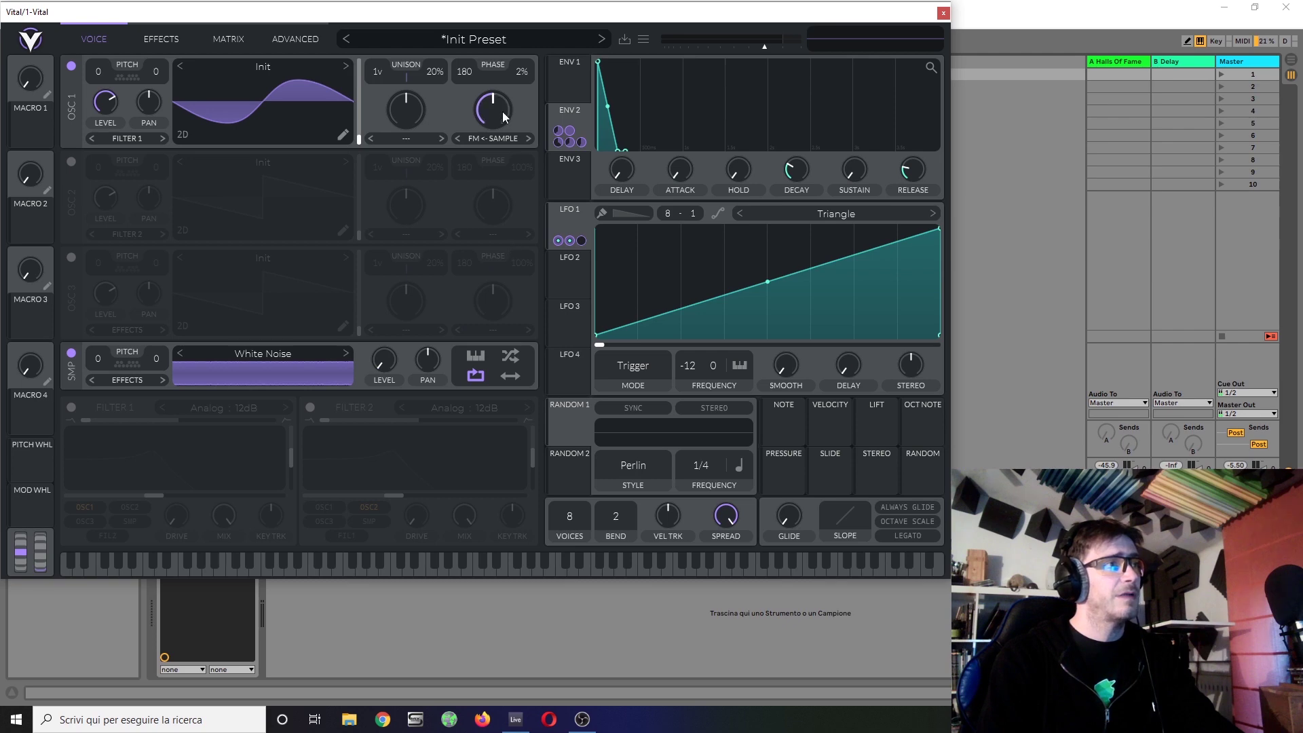
drag(582, 112, 493, 275)
Audition sampler sources including Pink Noise, HVAC Unit, Box Fan, ANNMS Noise 1 and Jack Hammer, and load Brown Noise
click(266, 354)
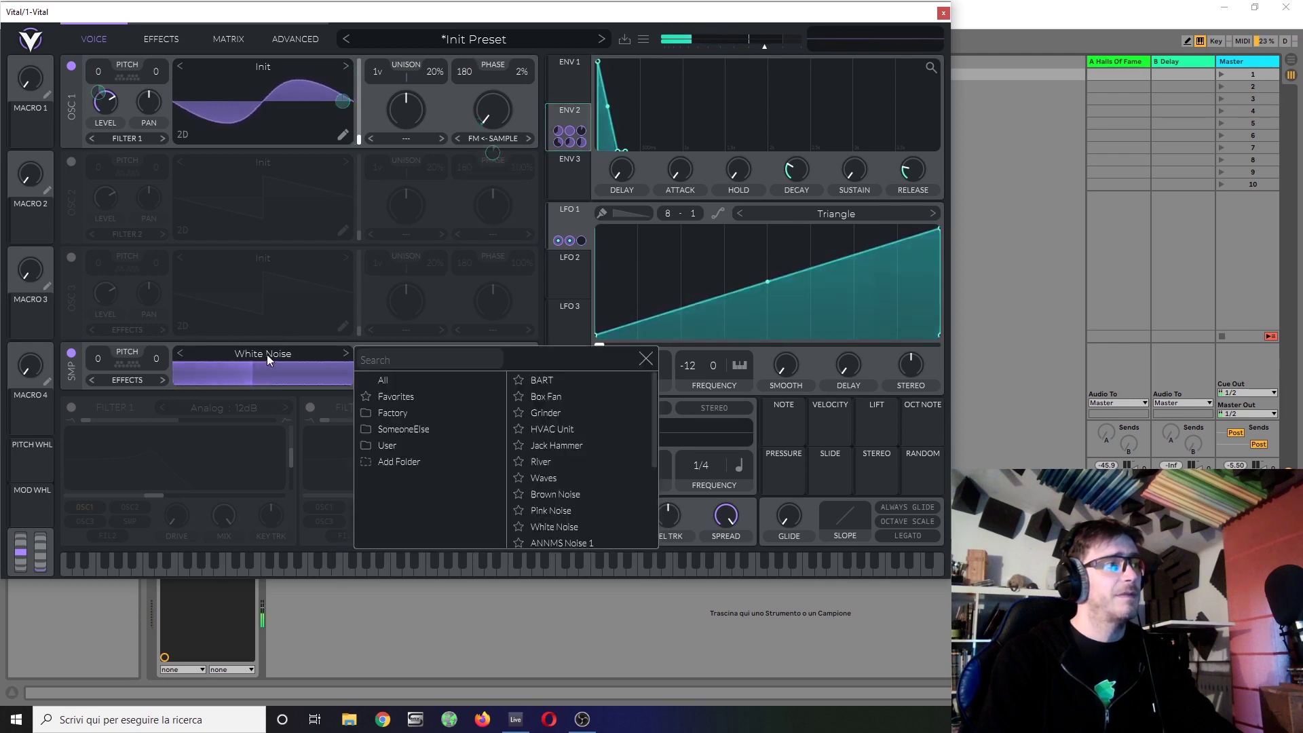
click(565, 493)
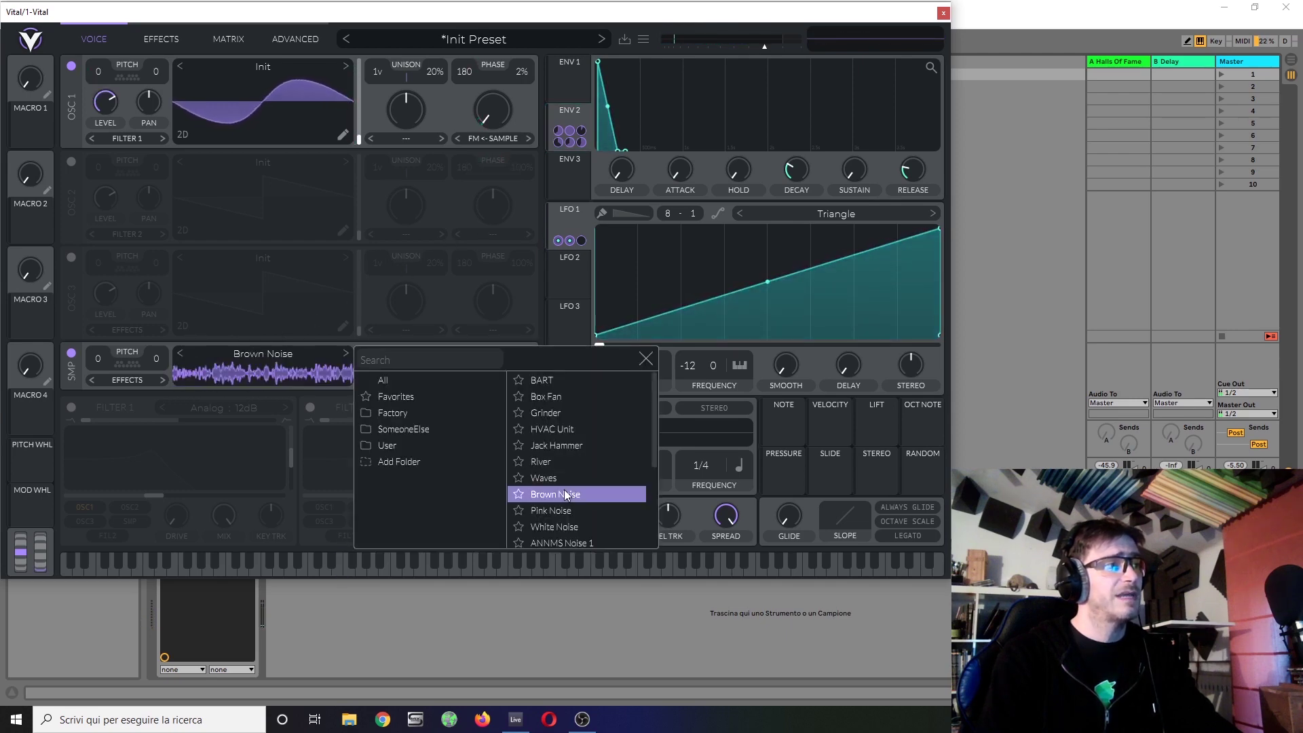
click(555, 509)
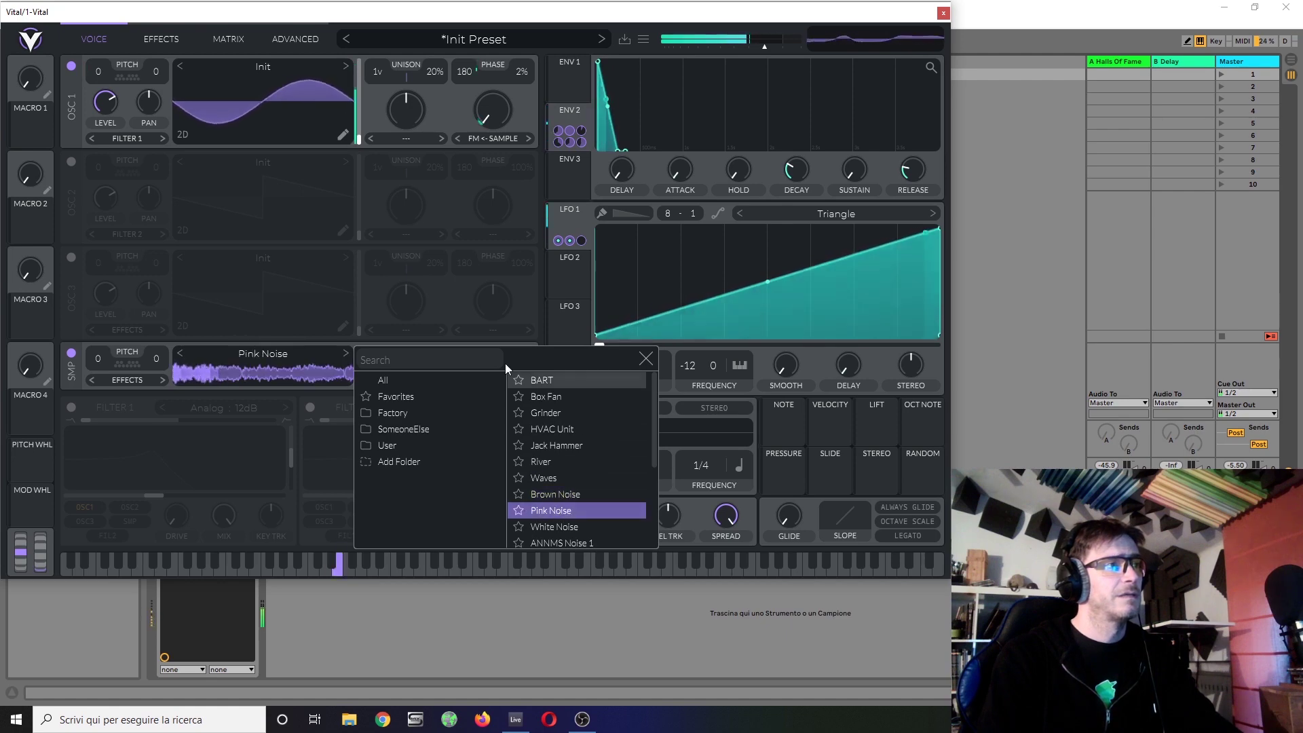
click(559, 433)
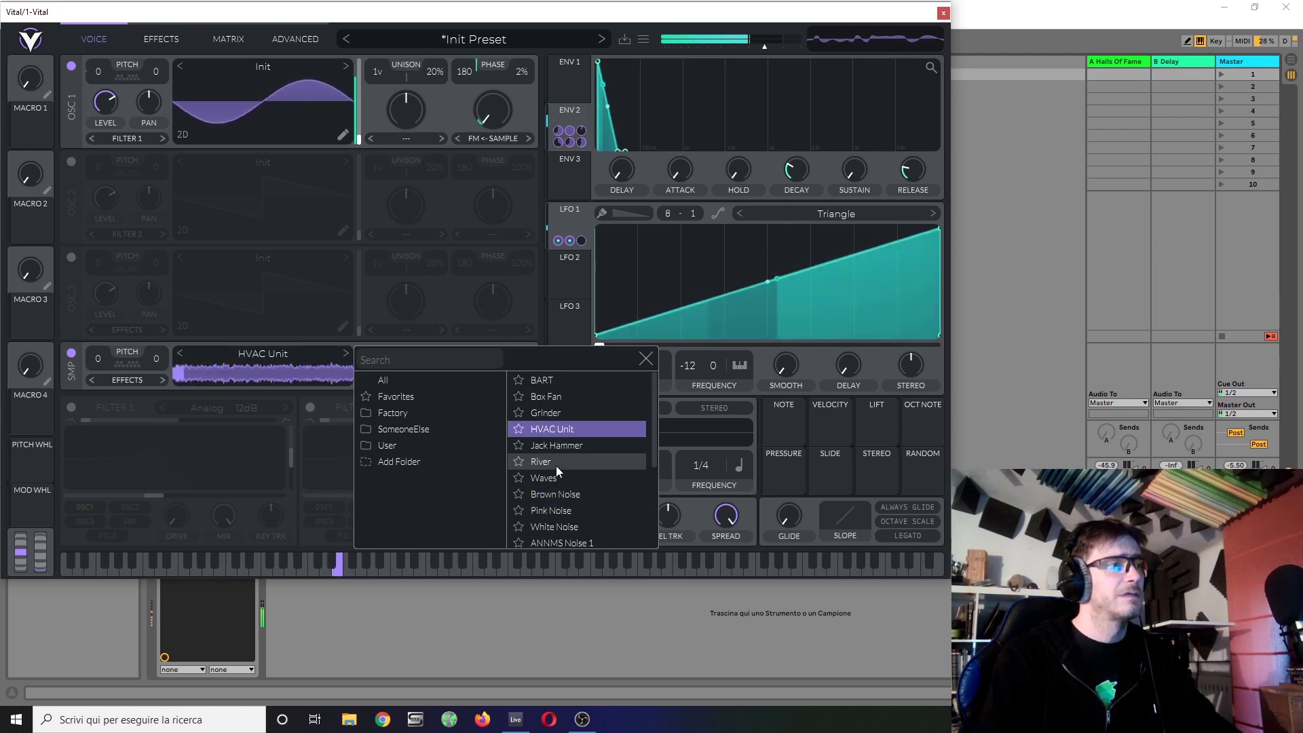
click(553, 396)
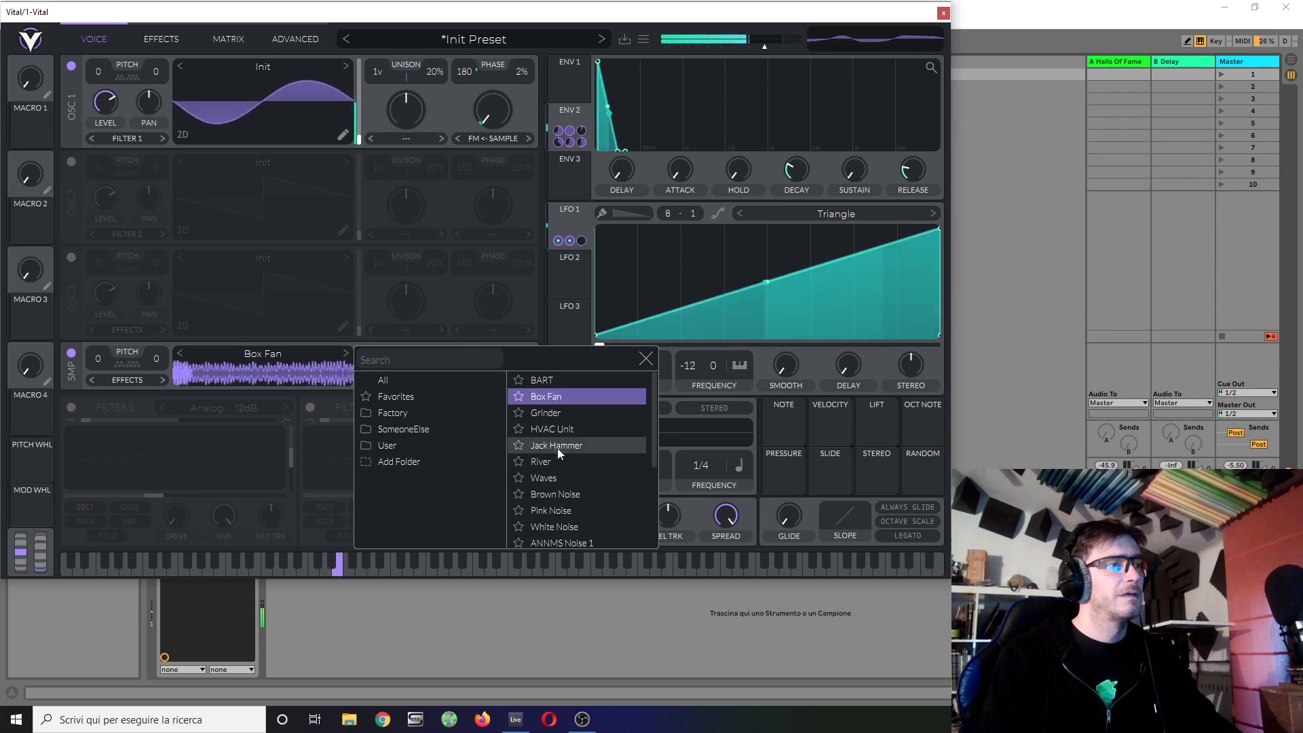
click(547, 492)
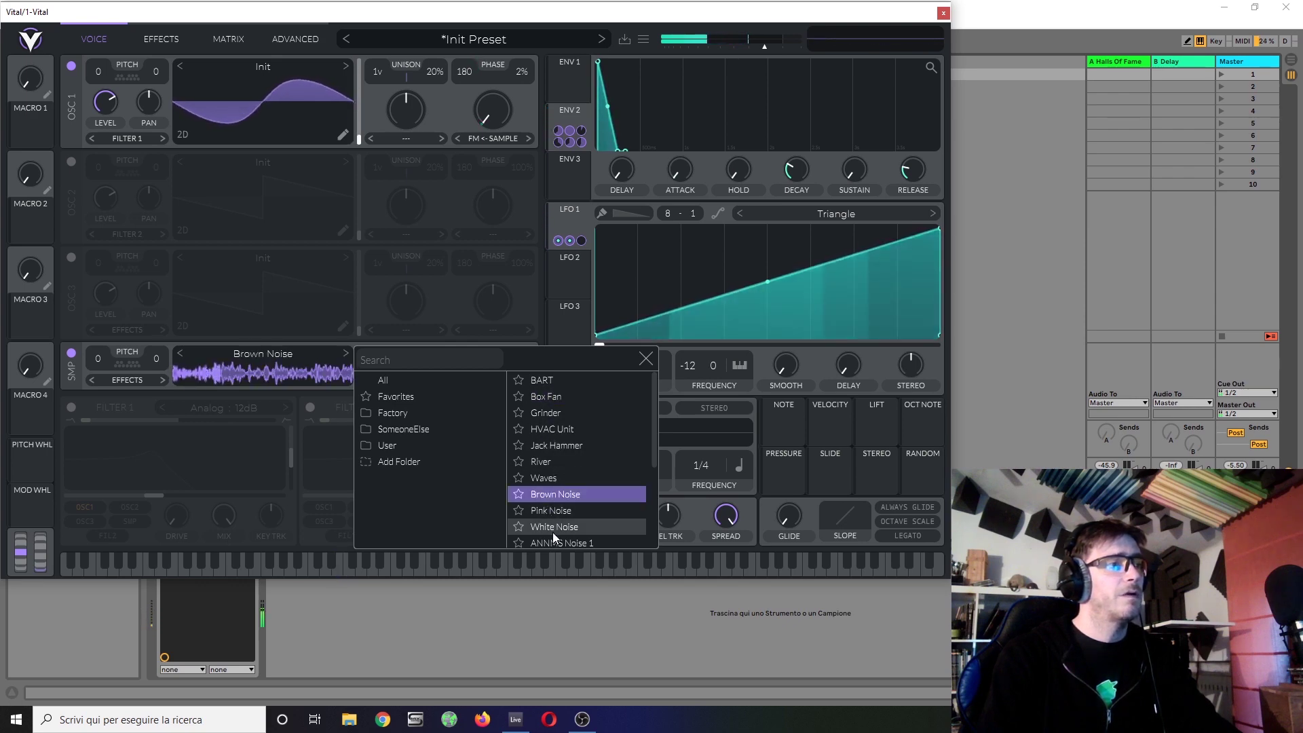
click(552, 531)
scroll(572, 509, down, 1)
click(564, 516)
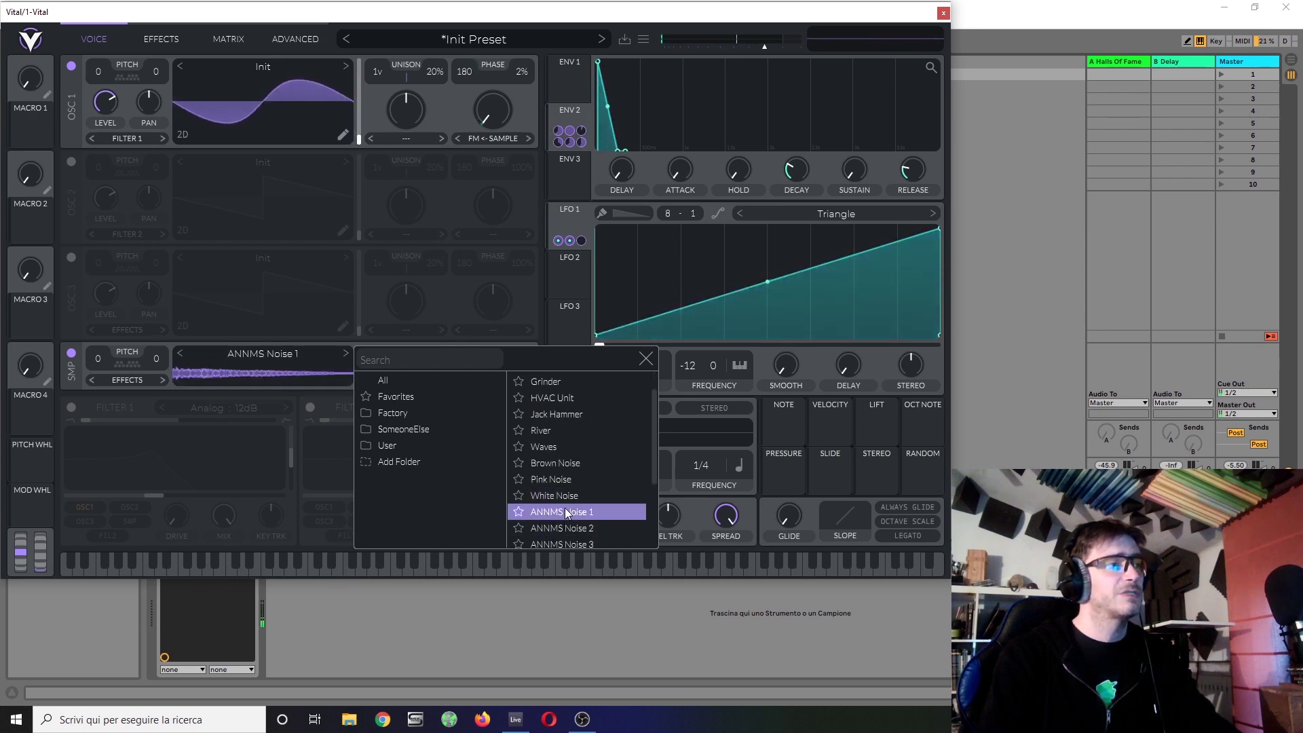
click(547, 436)
click(553, 411)
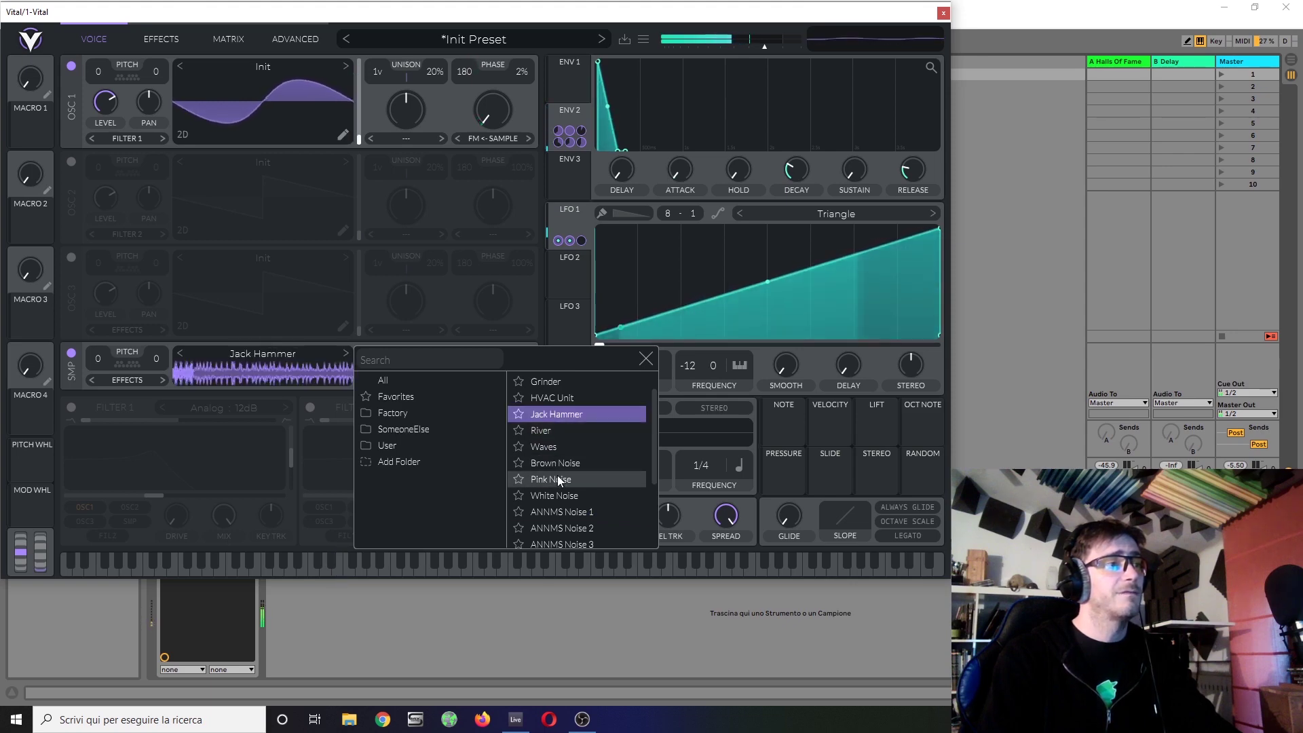
click(557, 461)
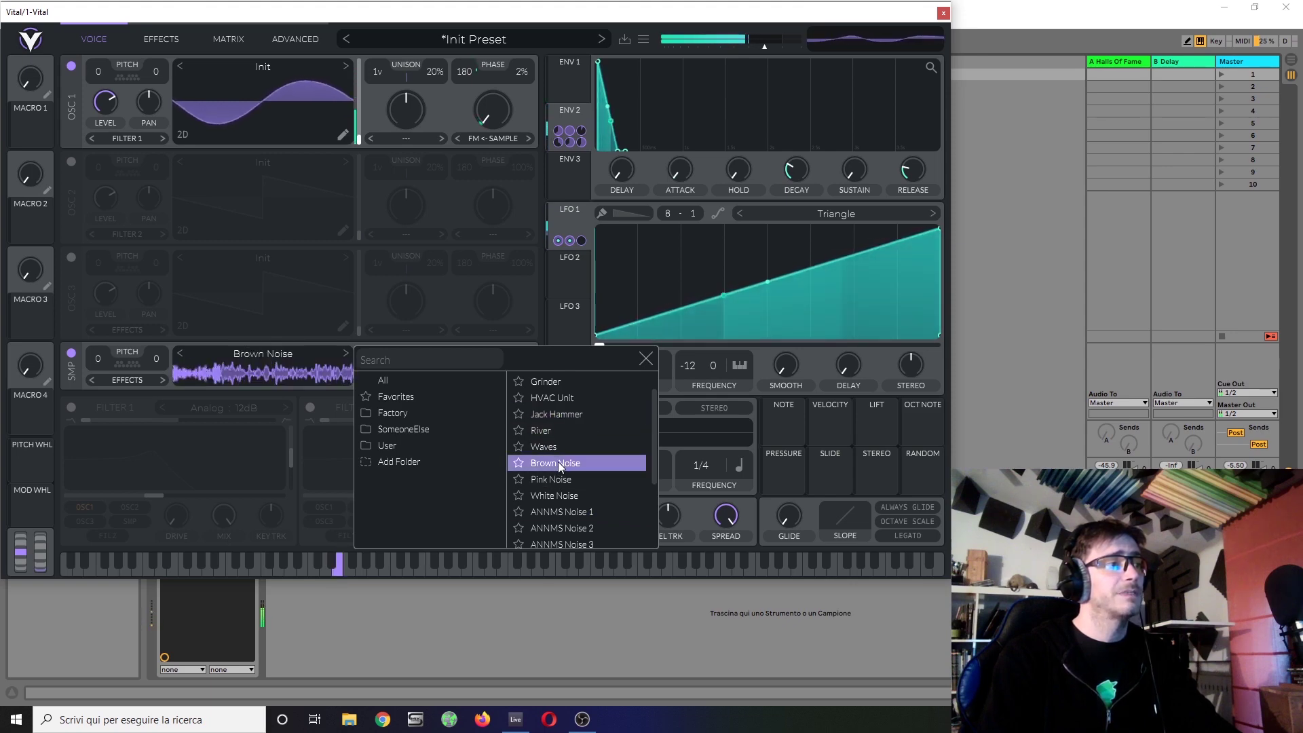
Bend the remap curve of ENV 2's modulation of Osc 1 Distortion Amount steeply downward and fine-tune its amount
click(225, 45)
click(243, 43)
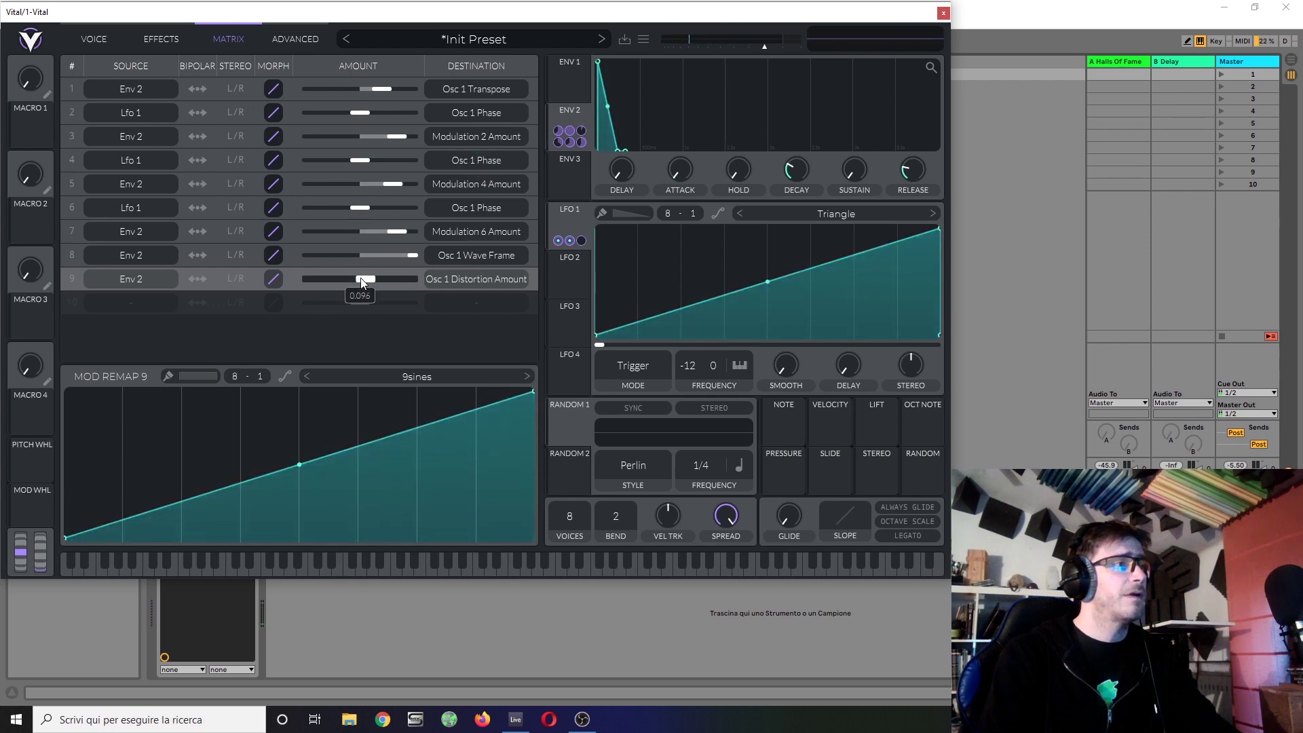
drag(360, 278, 381, 279)
drag(291, 466, 330, 701)
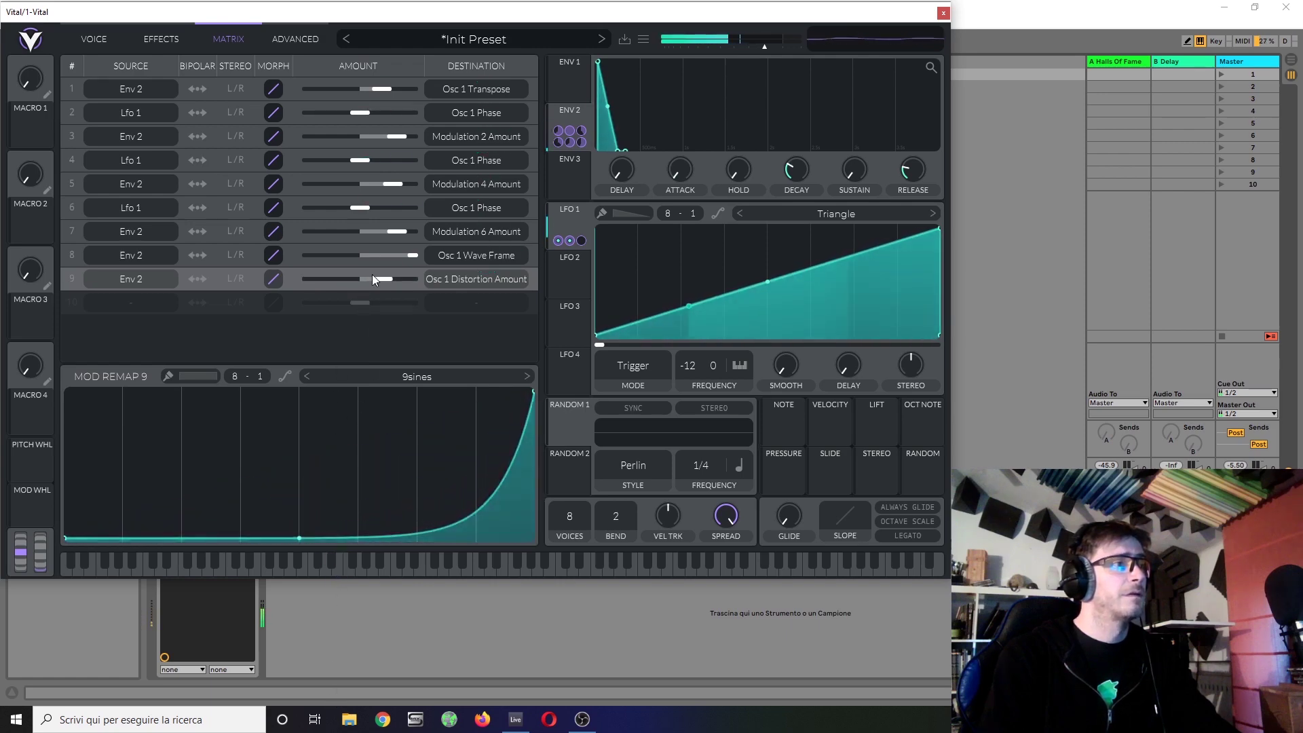
mouse_move(381, 279)
mouse_down()
mouse_move(367, 283)
mouse_move(377, 281)
mouse_up()
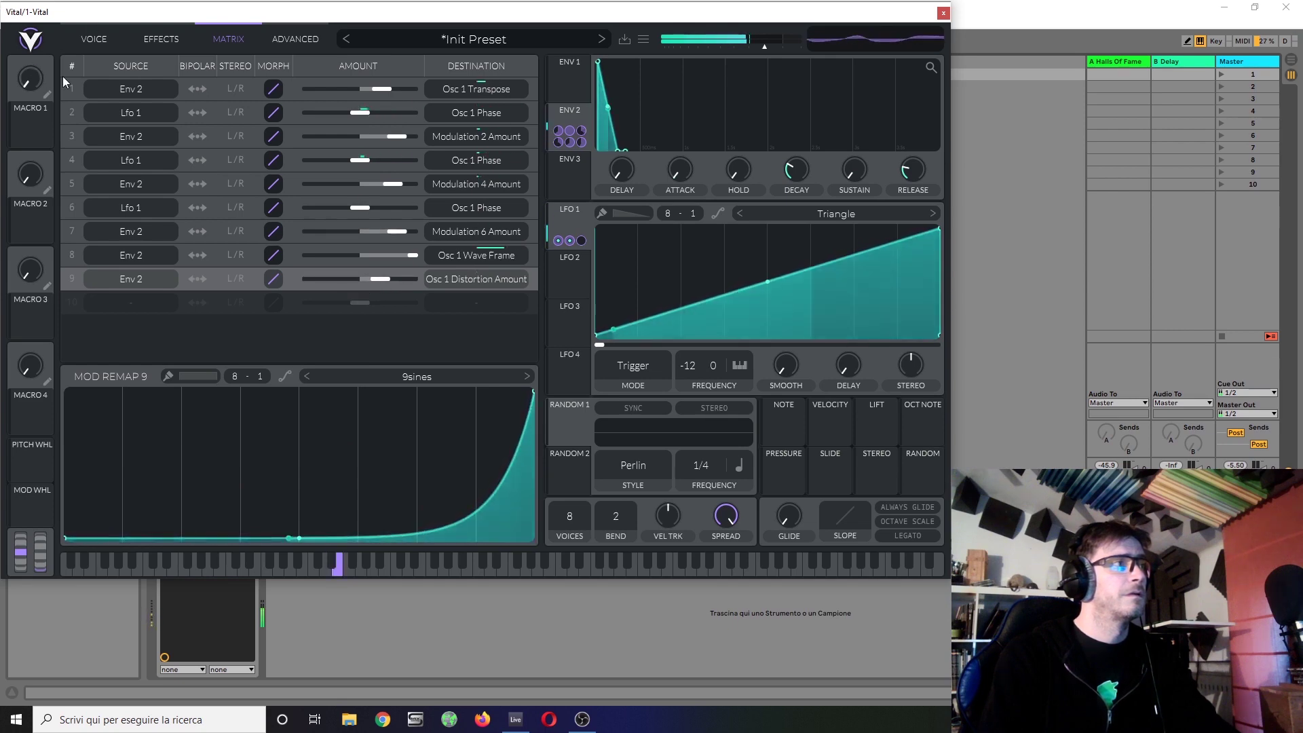
Compare the Waves, White Noise and Jack Hammer samples in the sampler, and load River
click(90, 37)
click(277, 357)
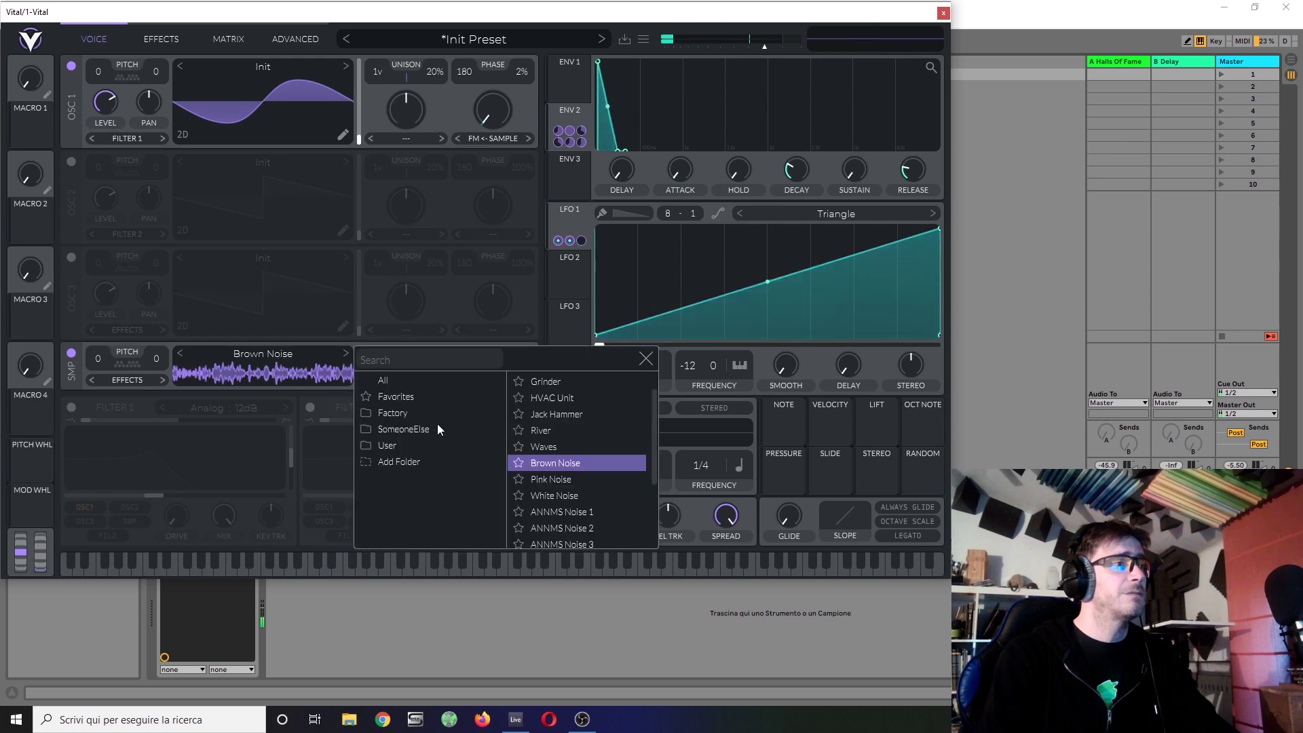
click(579, 475)
click(547, 448)
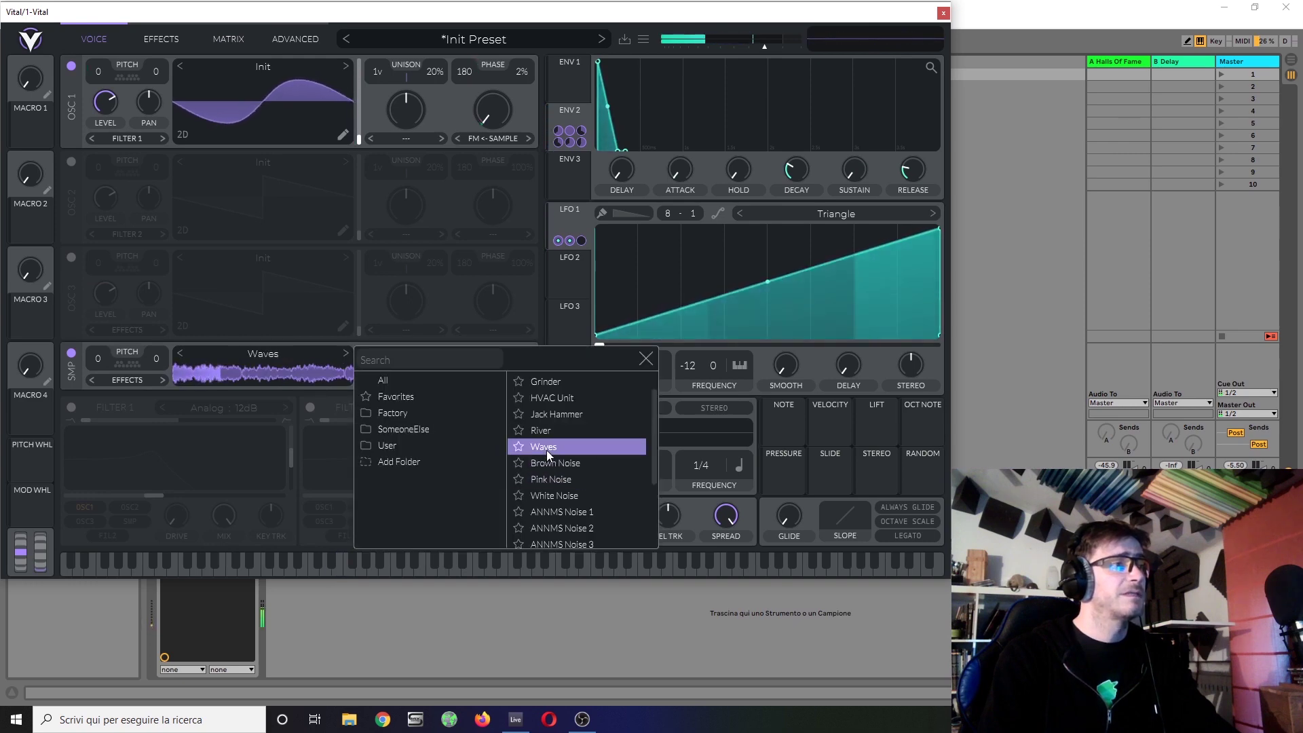
click(555, 494)
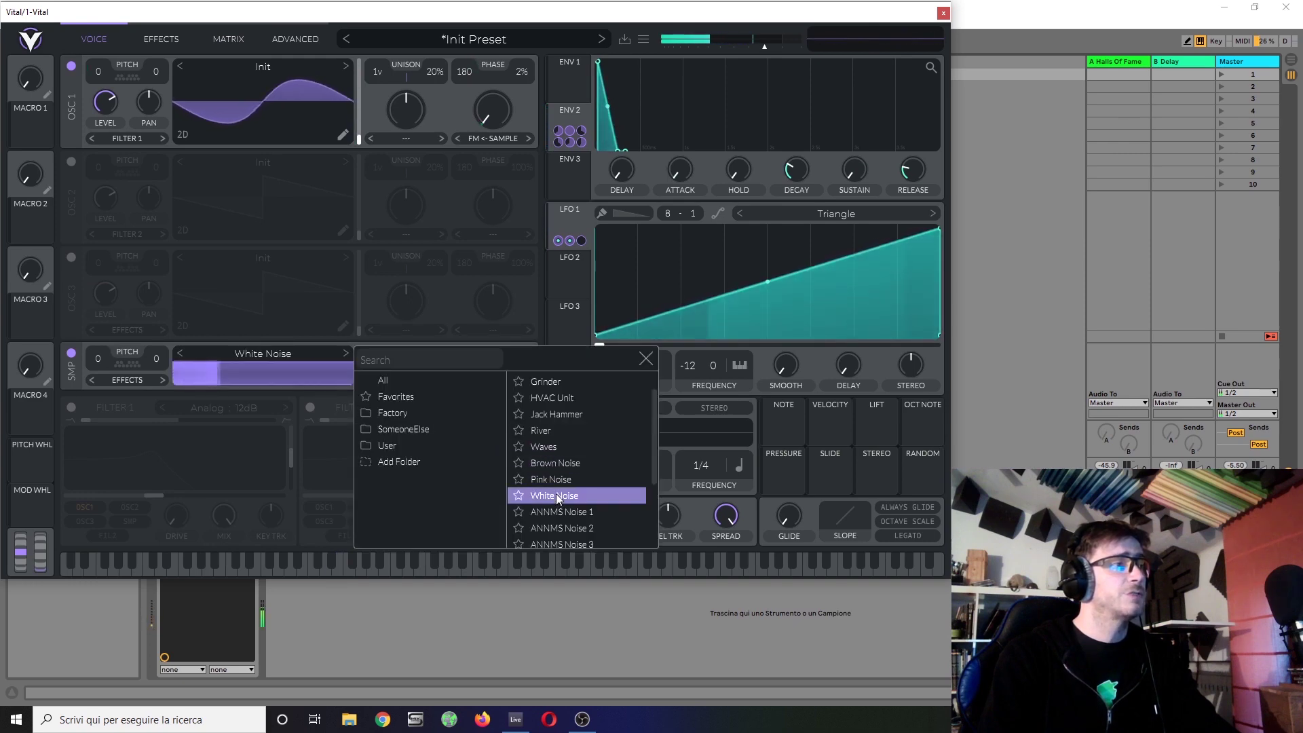
click(563, 416)
click(553, 430)
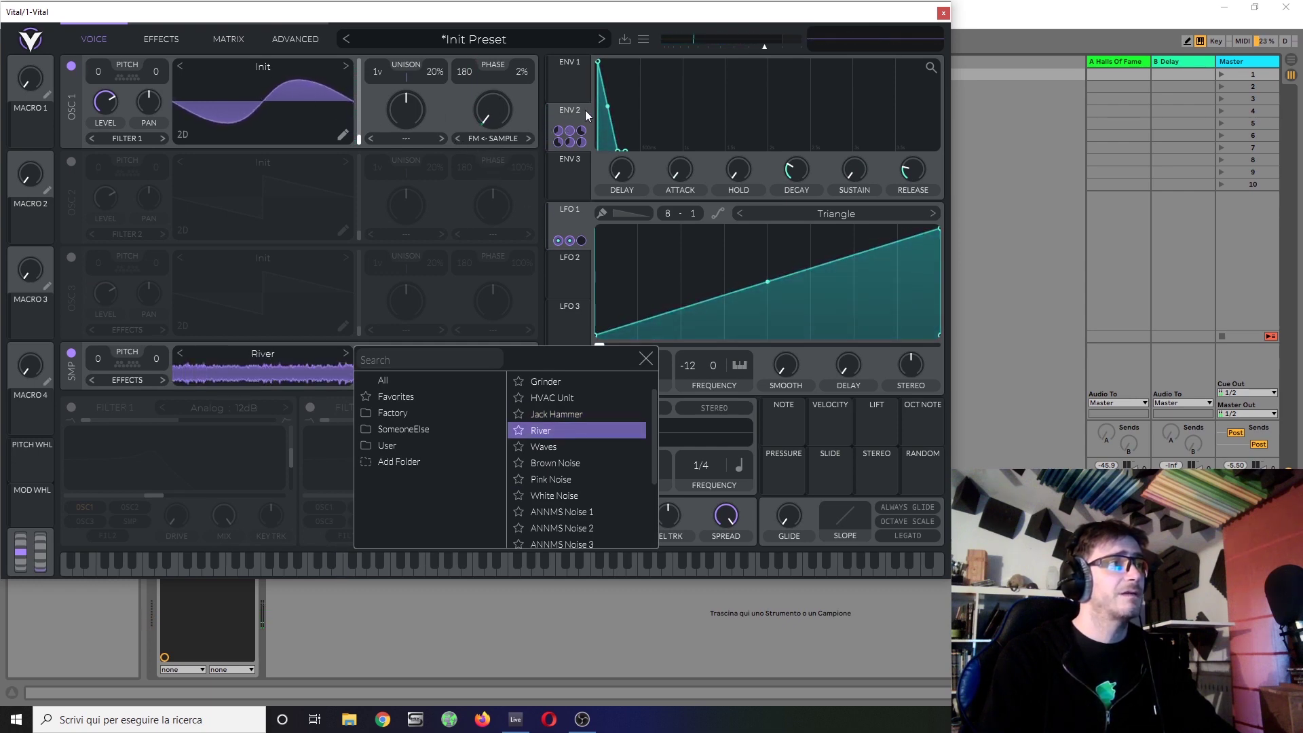
Reduce the amount of ENV 2's modulation of Osc 1 Distortion Amount
click(234, 40)
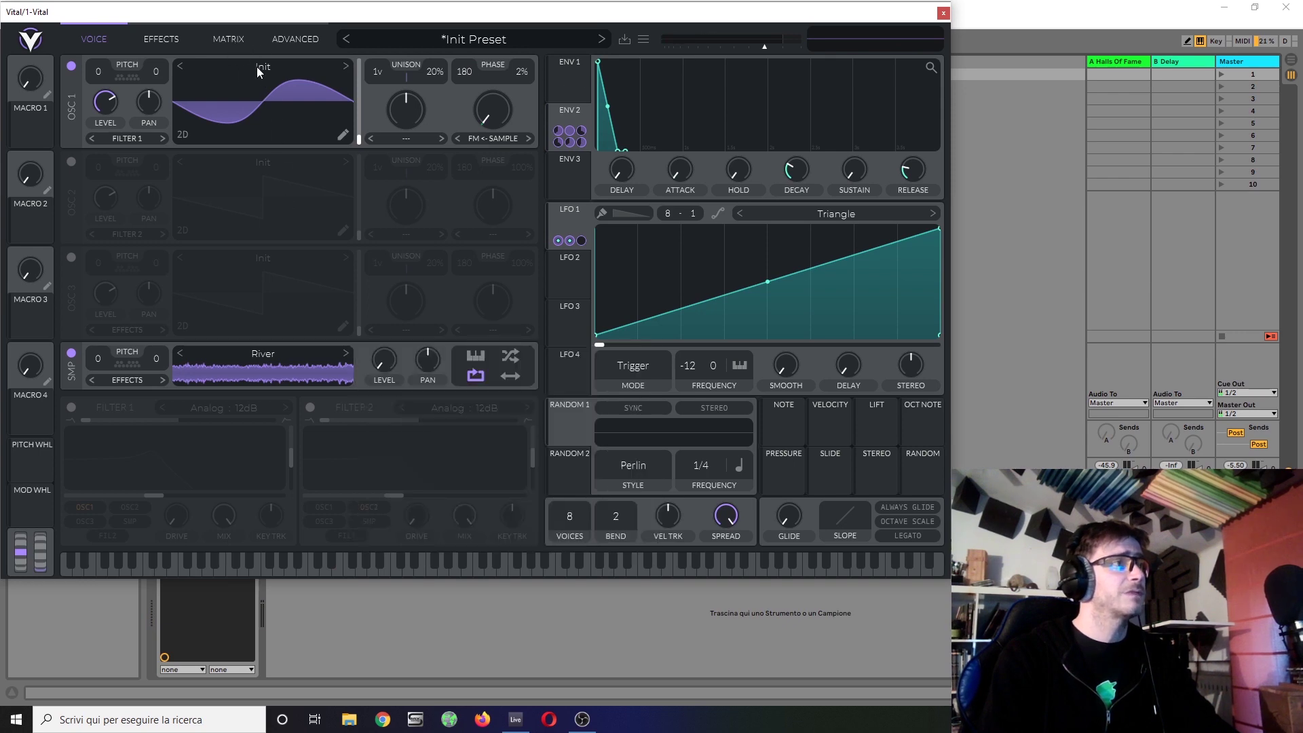
click(217, 38)
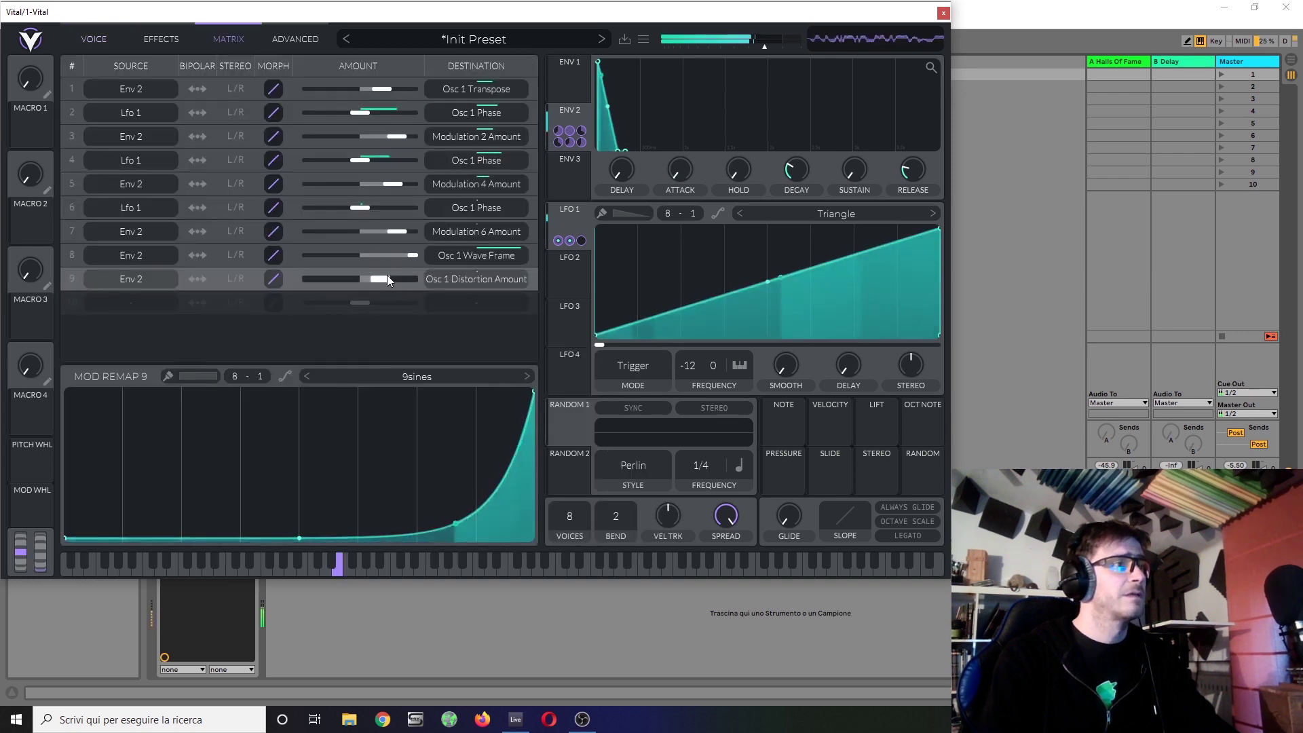
drag(387, 275, 373, 278)
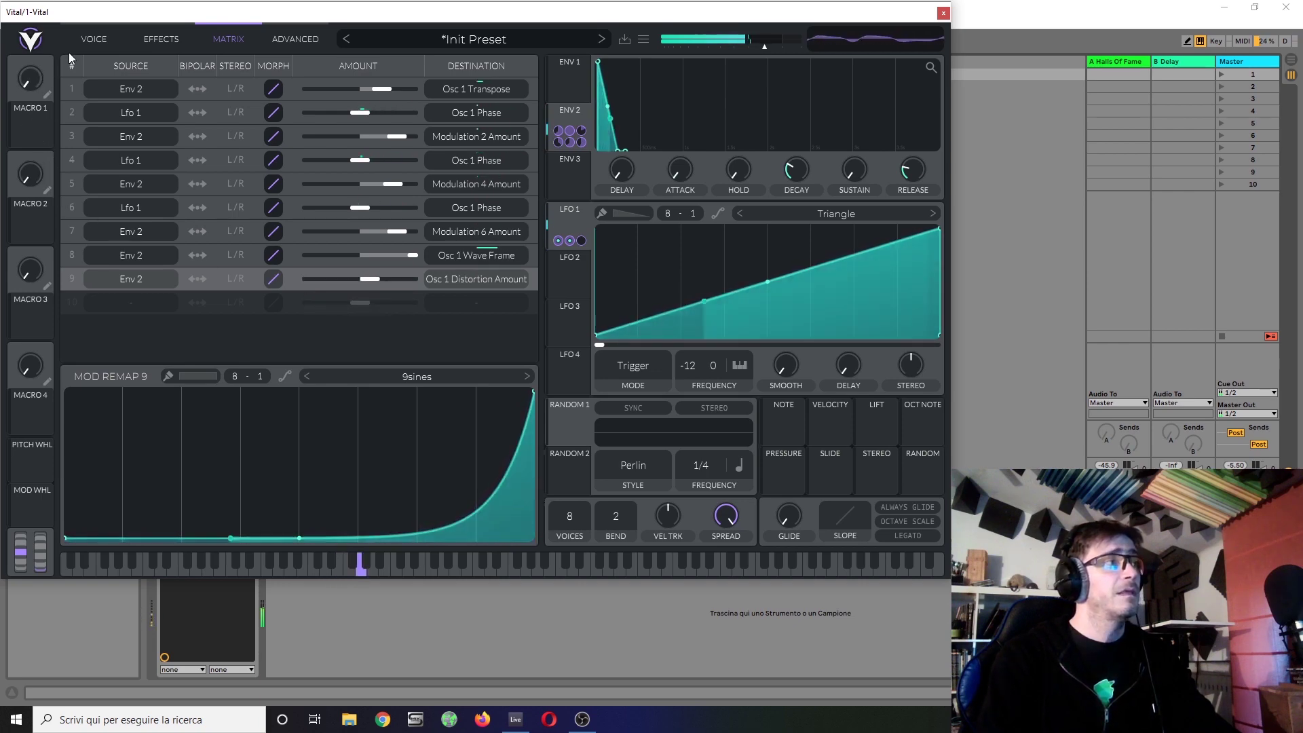
With the sampler switched off and back on, remove and reassign ENV 2's modulation of Osc 1's FM amount
click(99, 39)
click(71, 352)
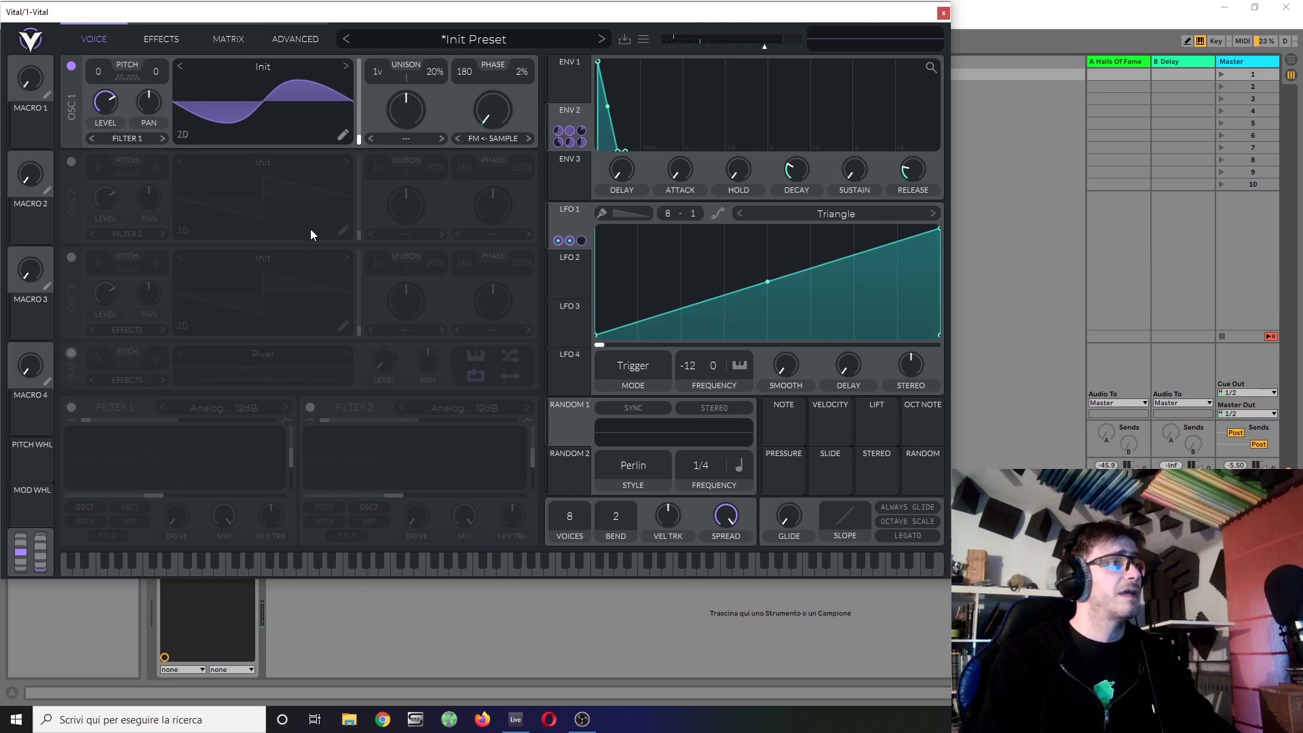
right_click(495, 150)
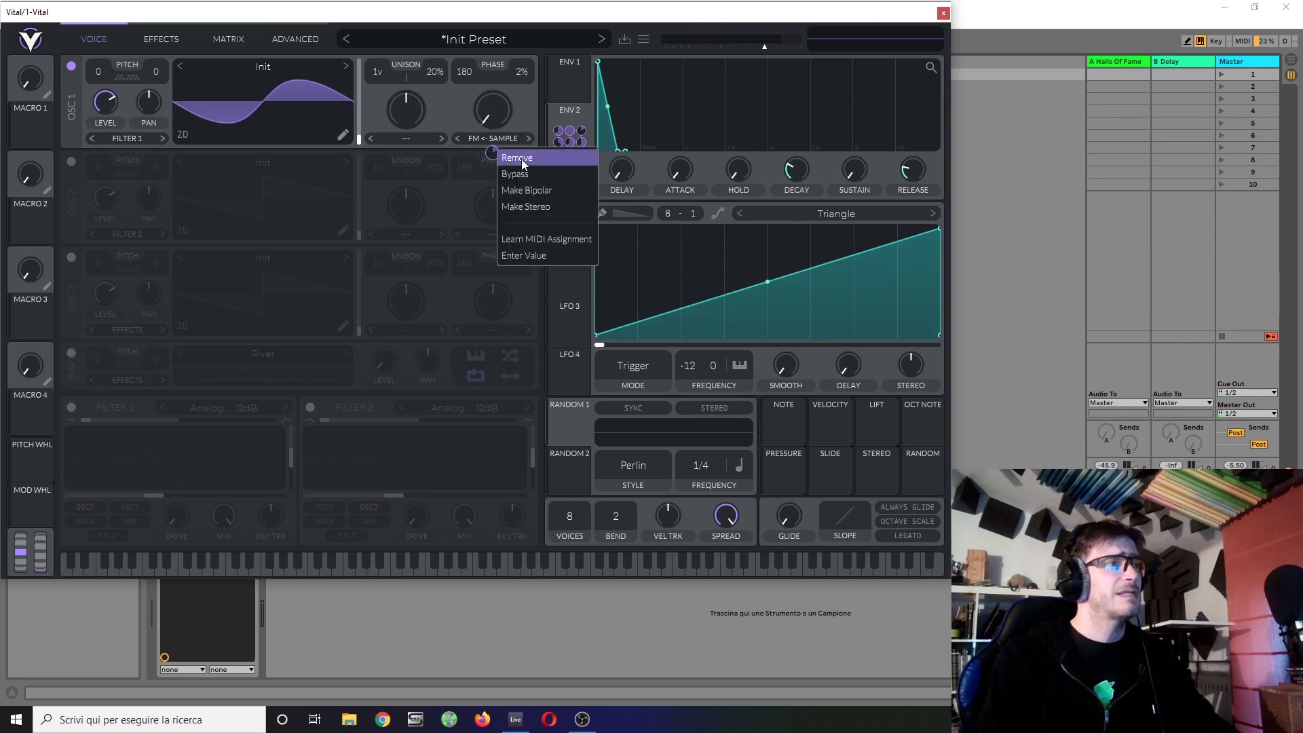
click(522, 159)
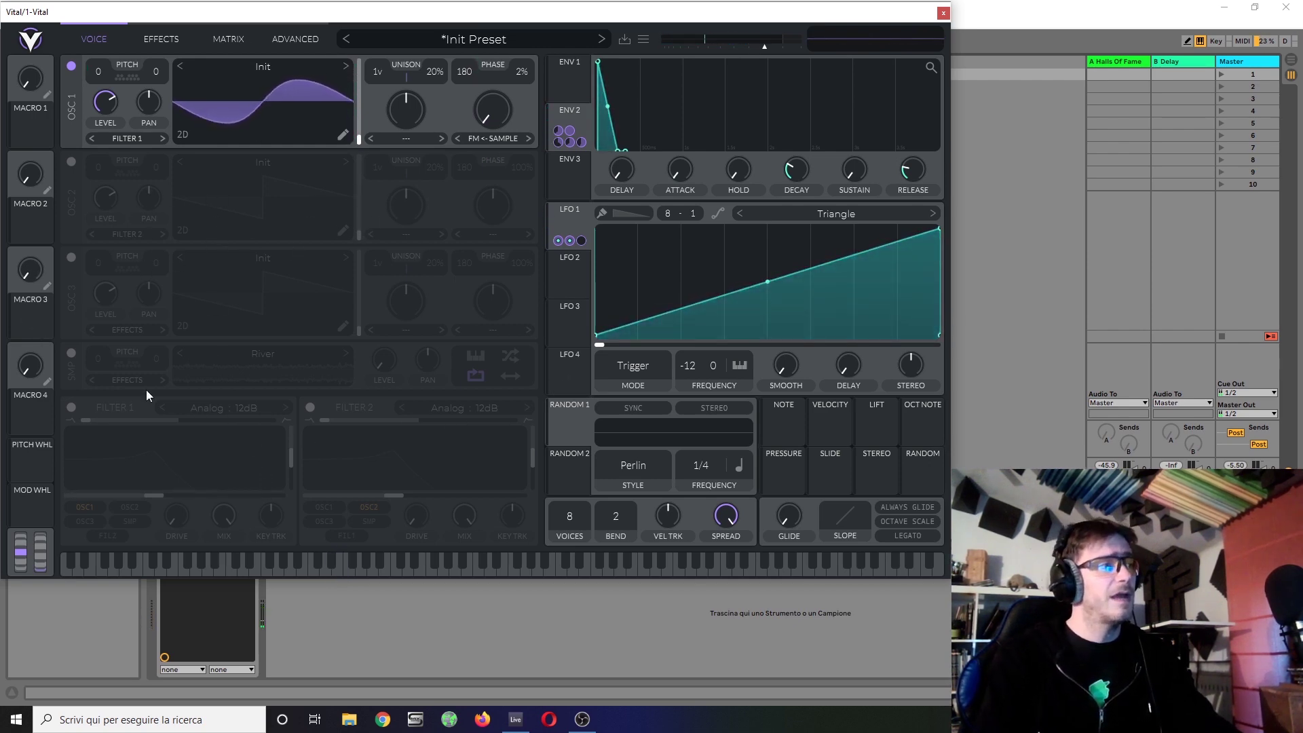
click(74, 350)
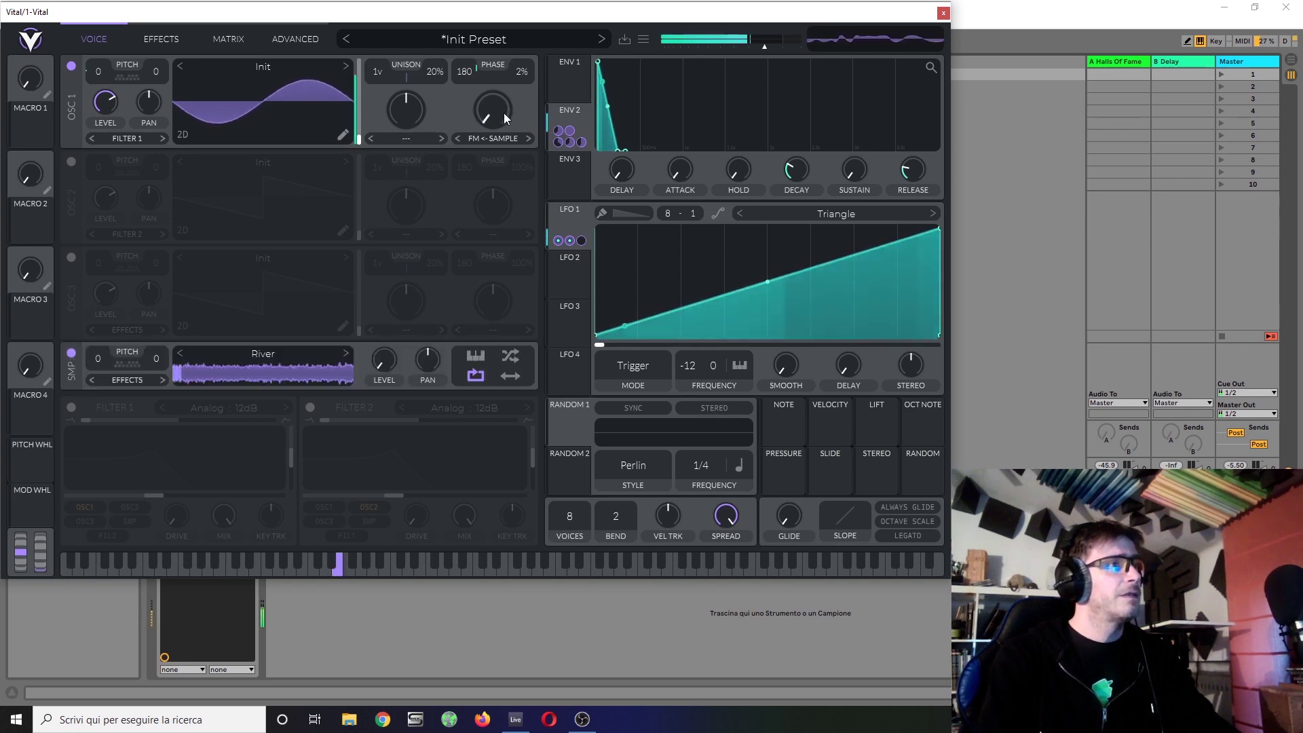
drag(568, 133, 498, 152)
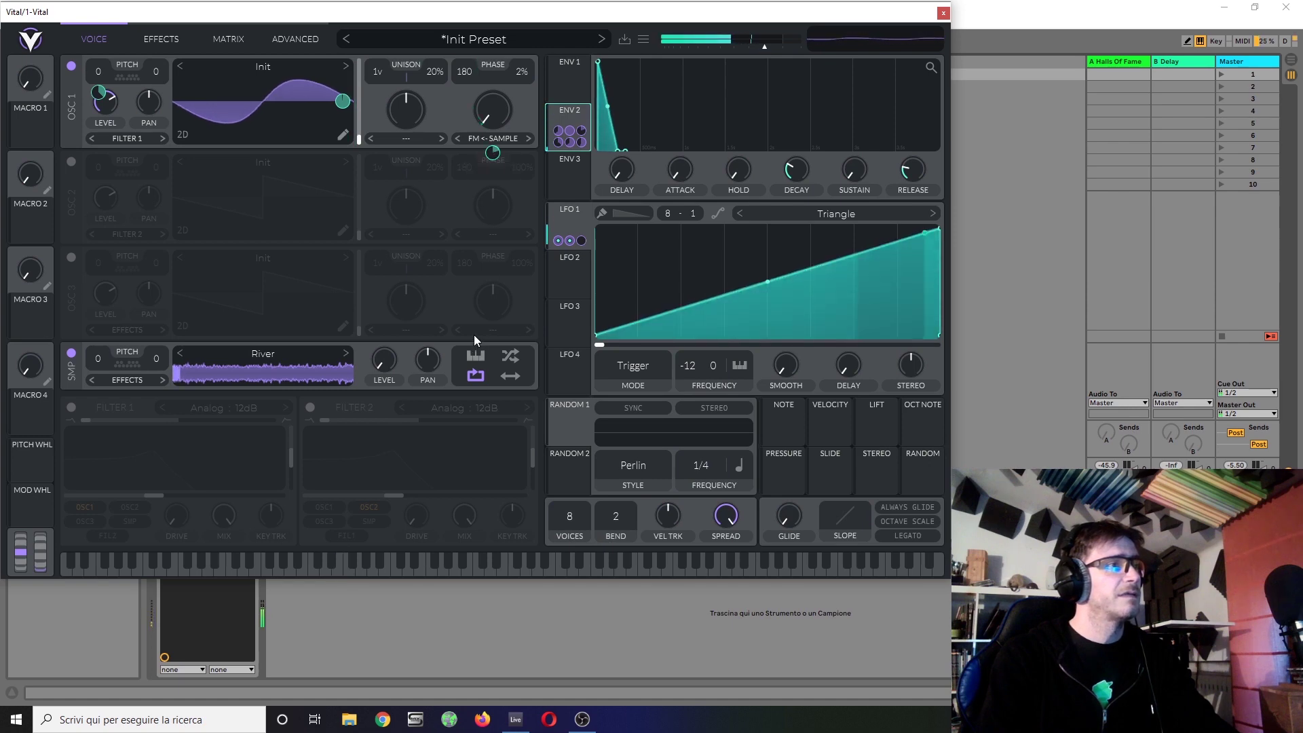
Transpose the sampler to -32 and load the White Noise sample
drag(100, 364, 87, 576)
click(263, 354)
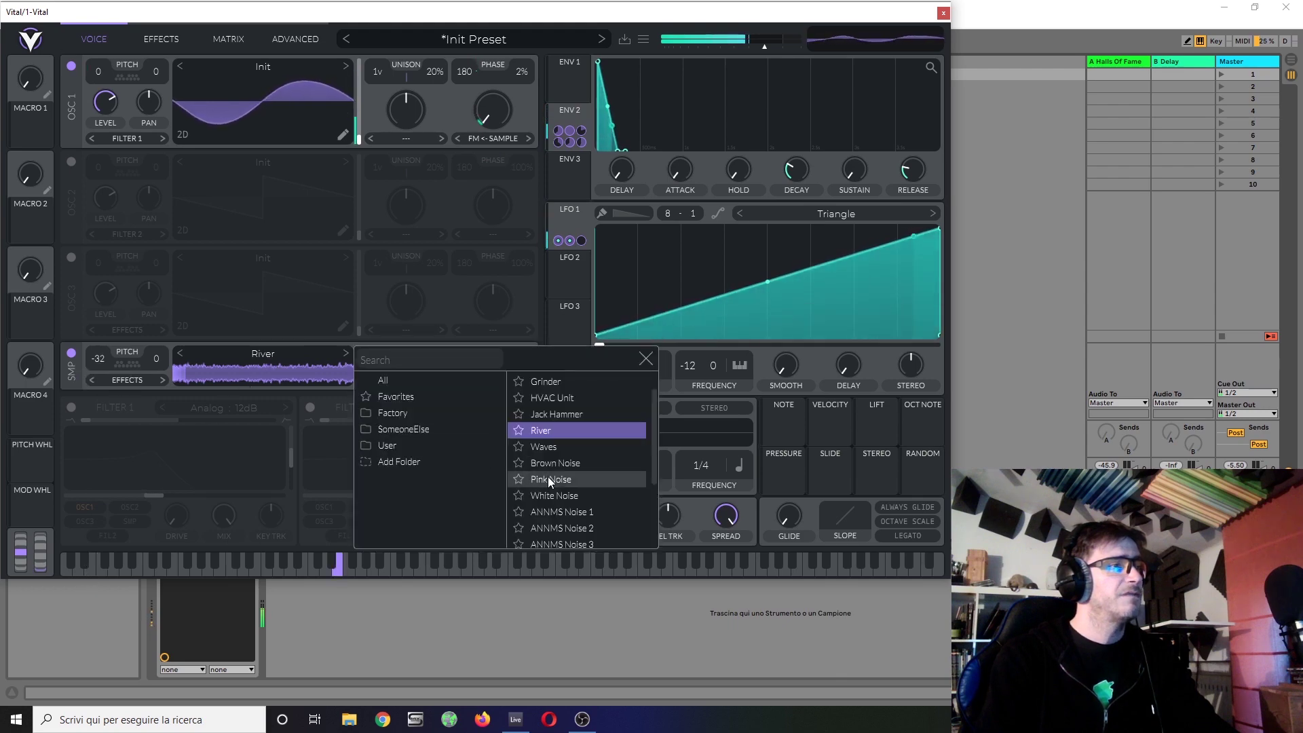
click(562, 500)
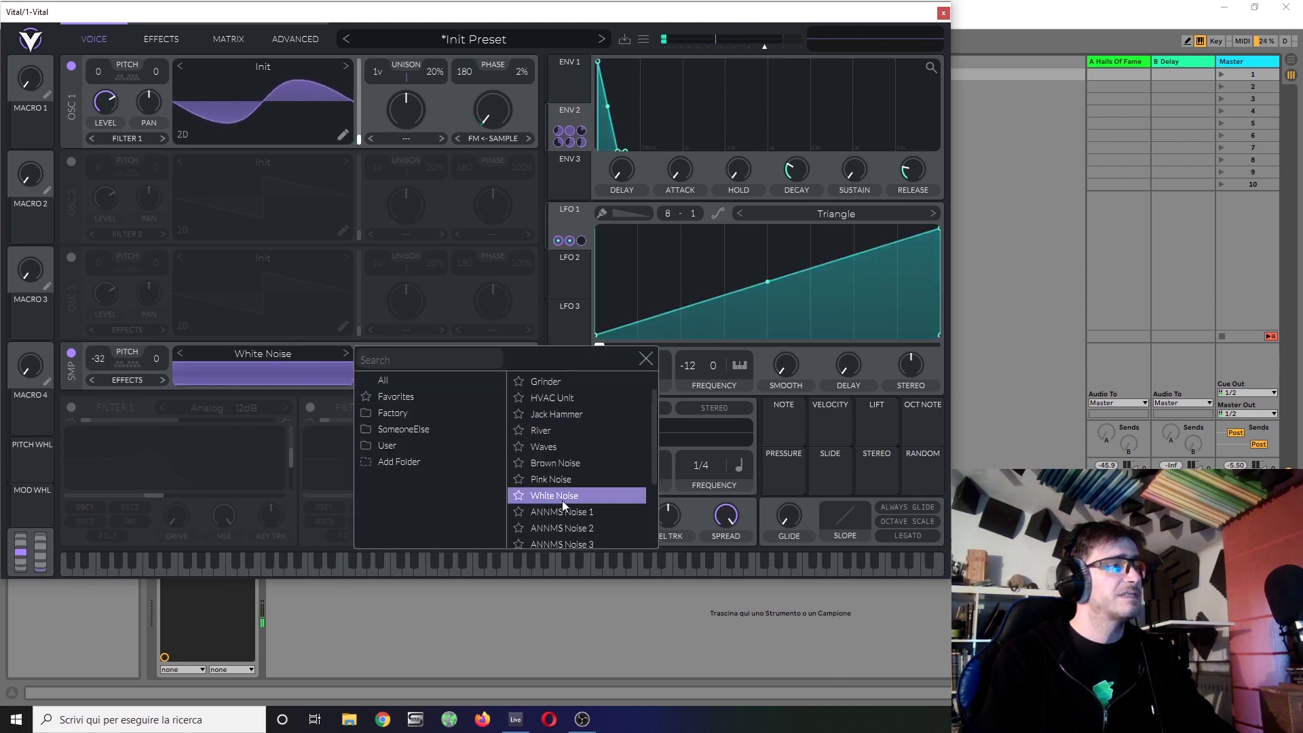
click(646, 366)
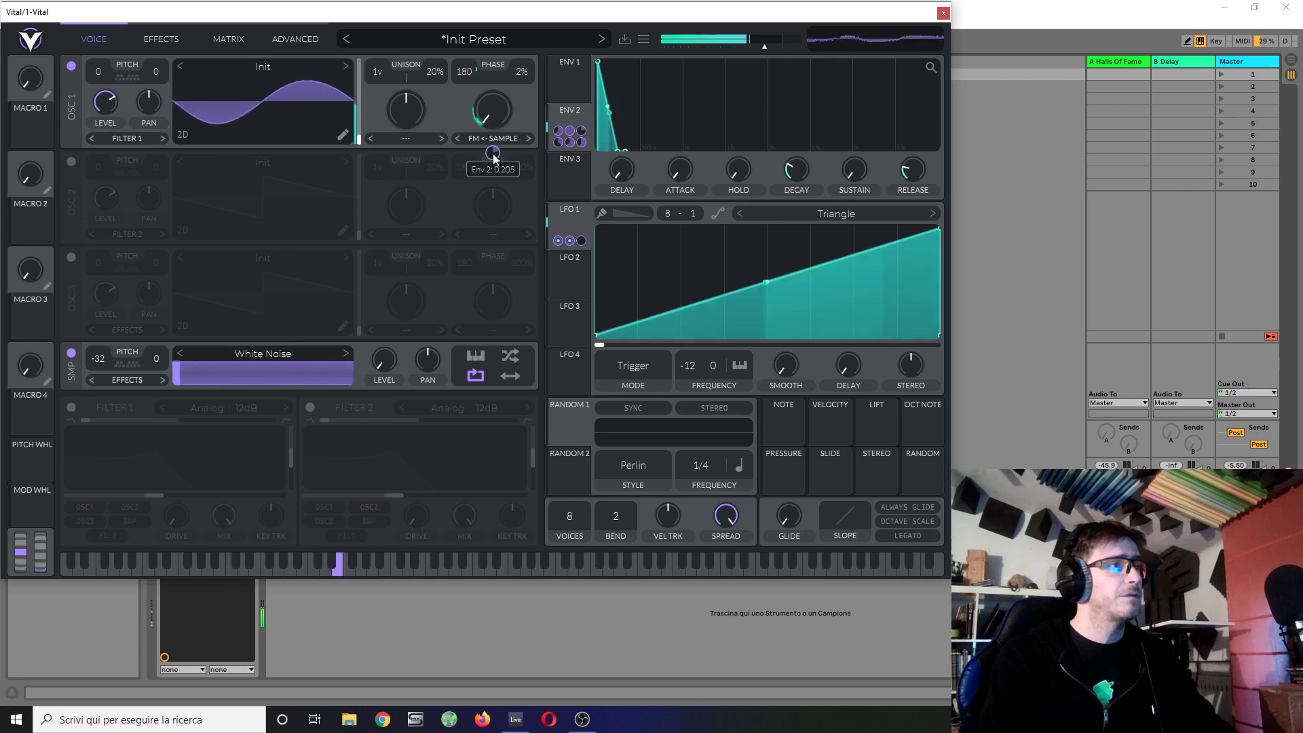
Lower ENV 2's modulation of Osc 1's FM amount and transpose the sampler to -46
drag(494, 158, 494, 172)
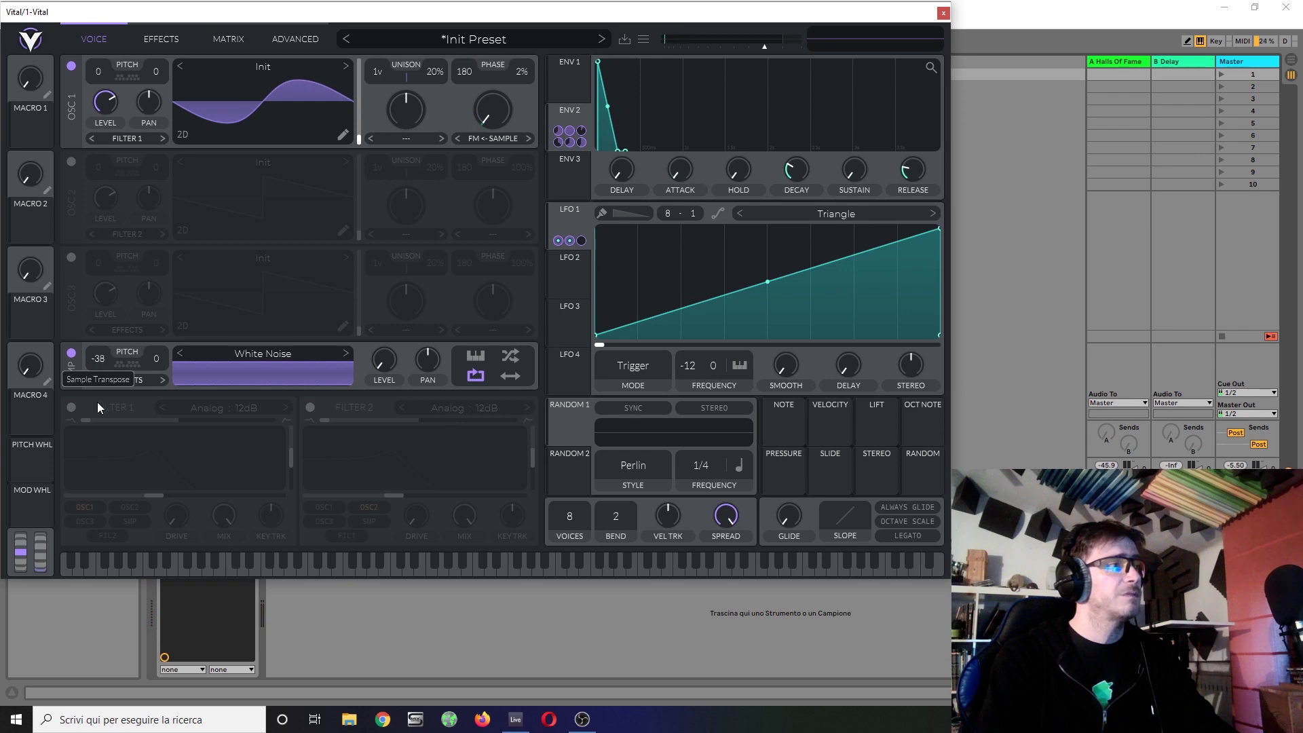
drag(97, 401, 87, 454)
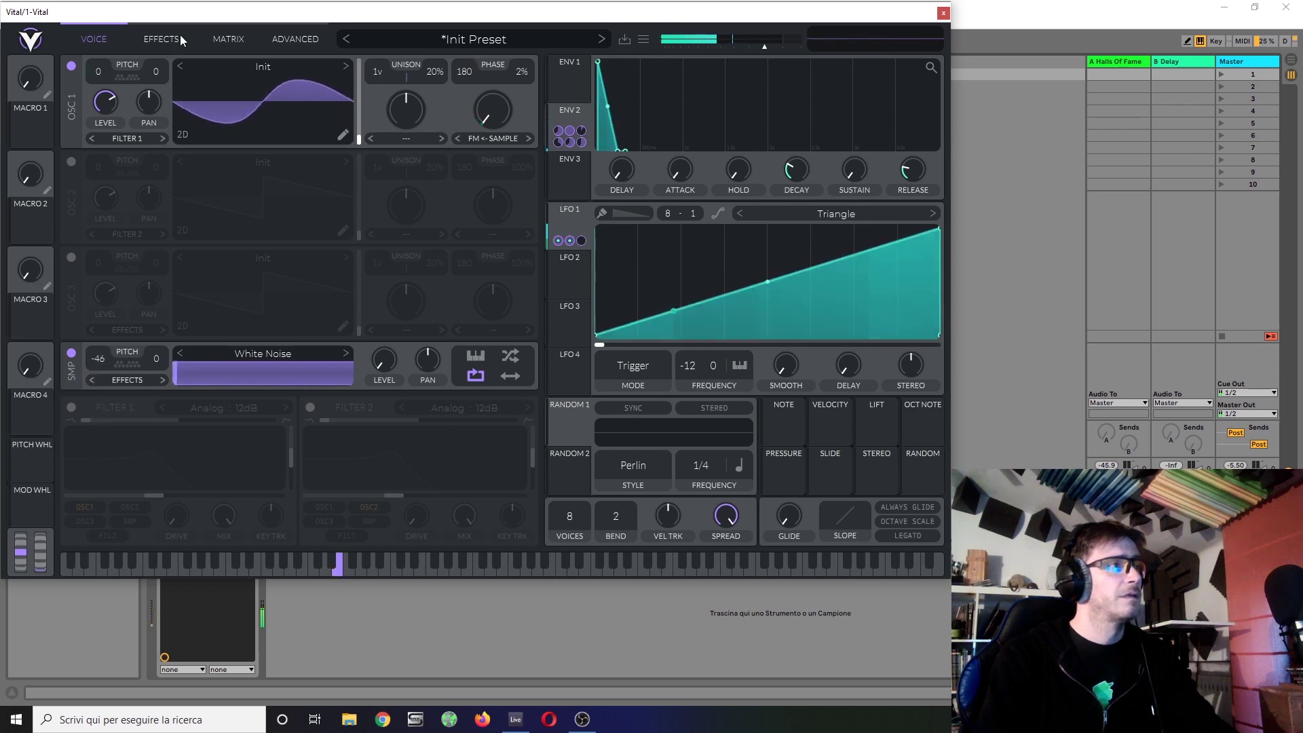
Bend the remap curve for ENV 2 to Osc 1 Distortion Amount strongly downward and slightly raise its modulation amount
click(224, 39)
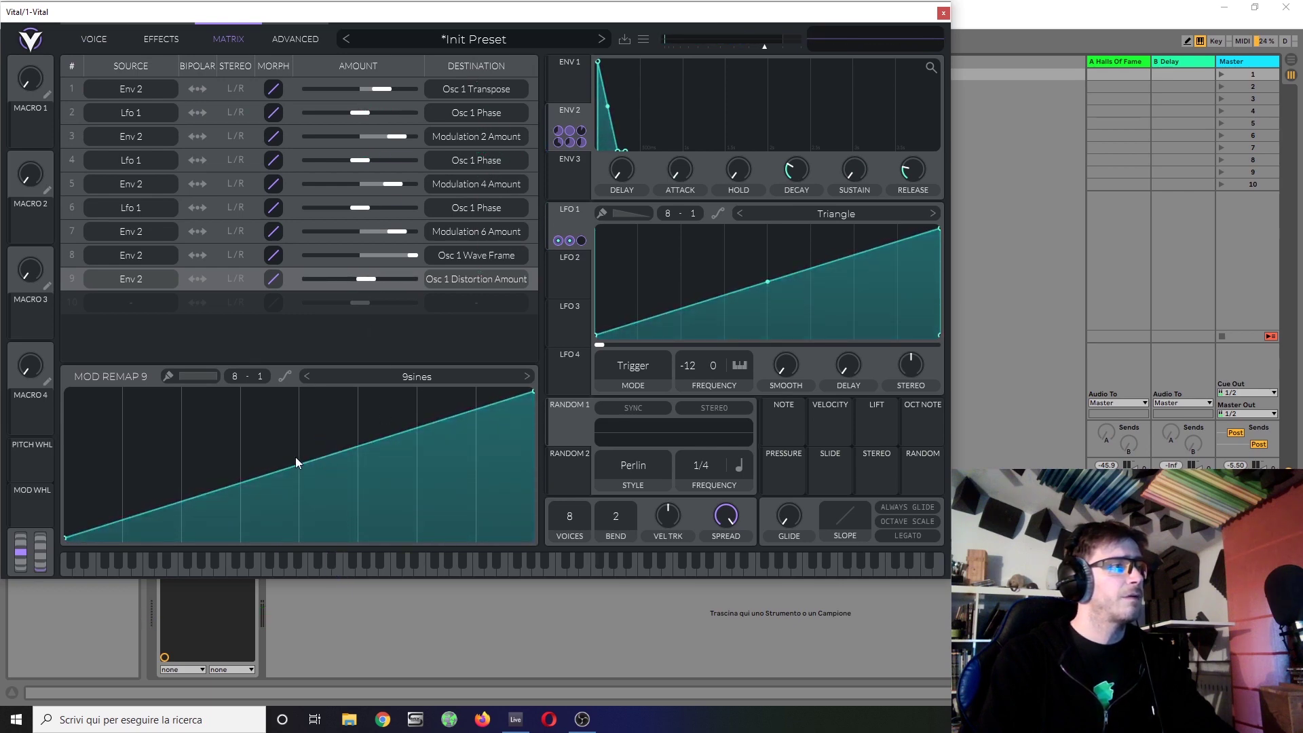
drag(299, 466, 332, 622)
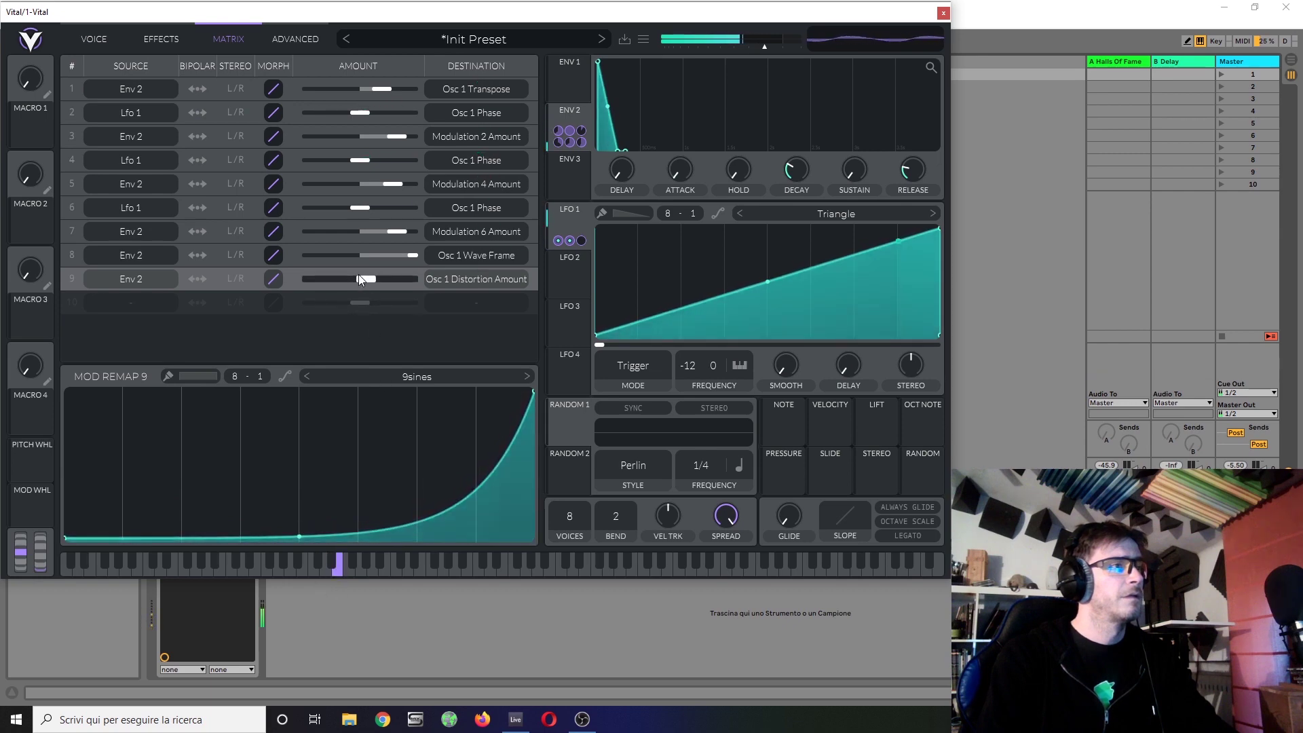
drag(358, 274, 371, 281)
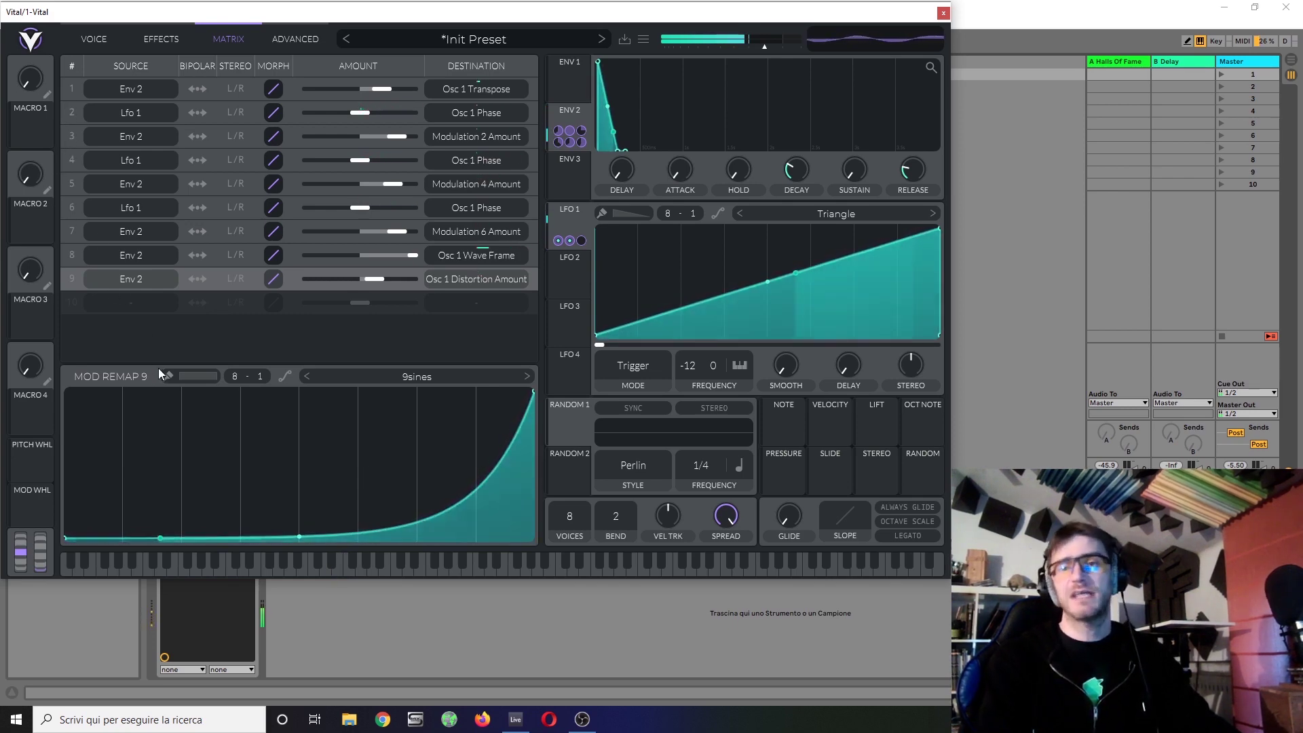
Lengthen ENV 1's decay and flatten the bulge of its decay curve
click(89, 40)
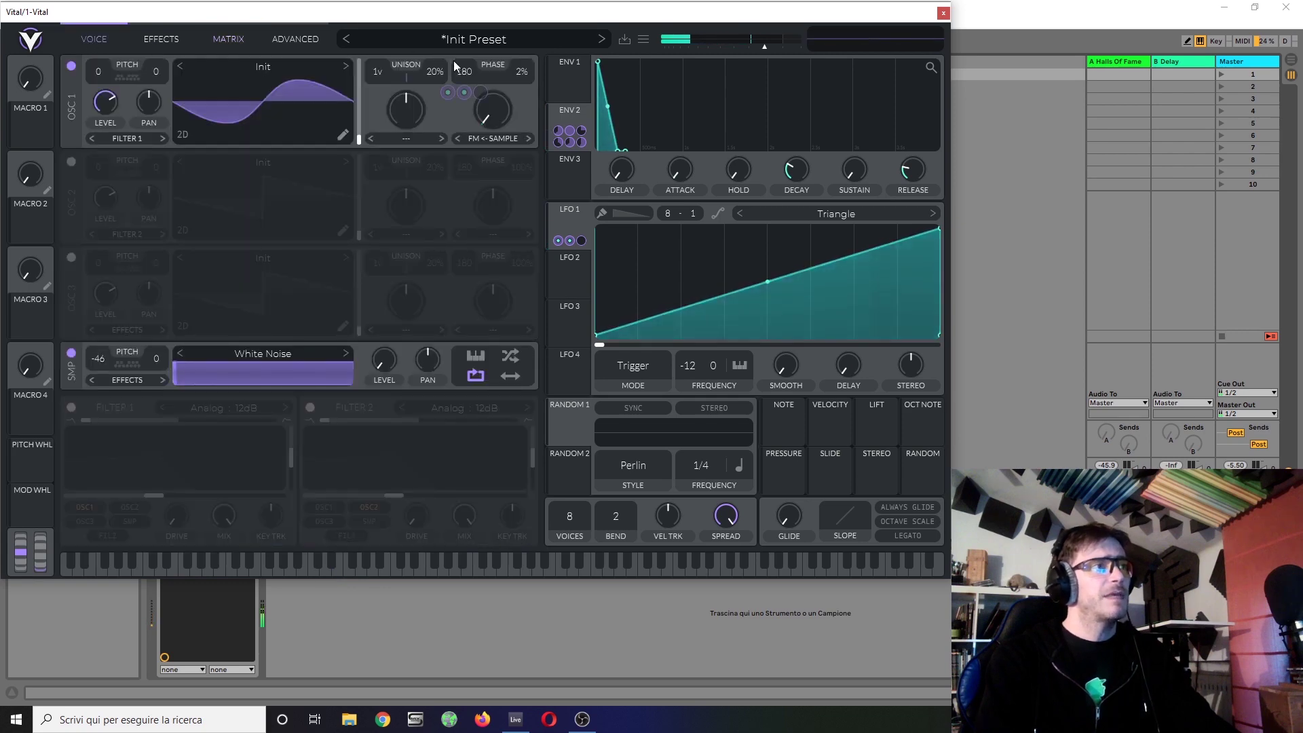
click(577, 78)
drag(641, 147, 661, 149)
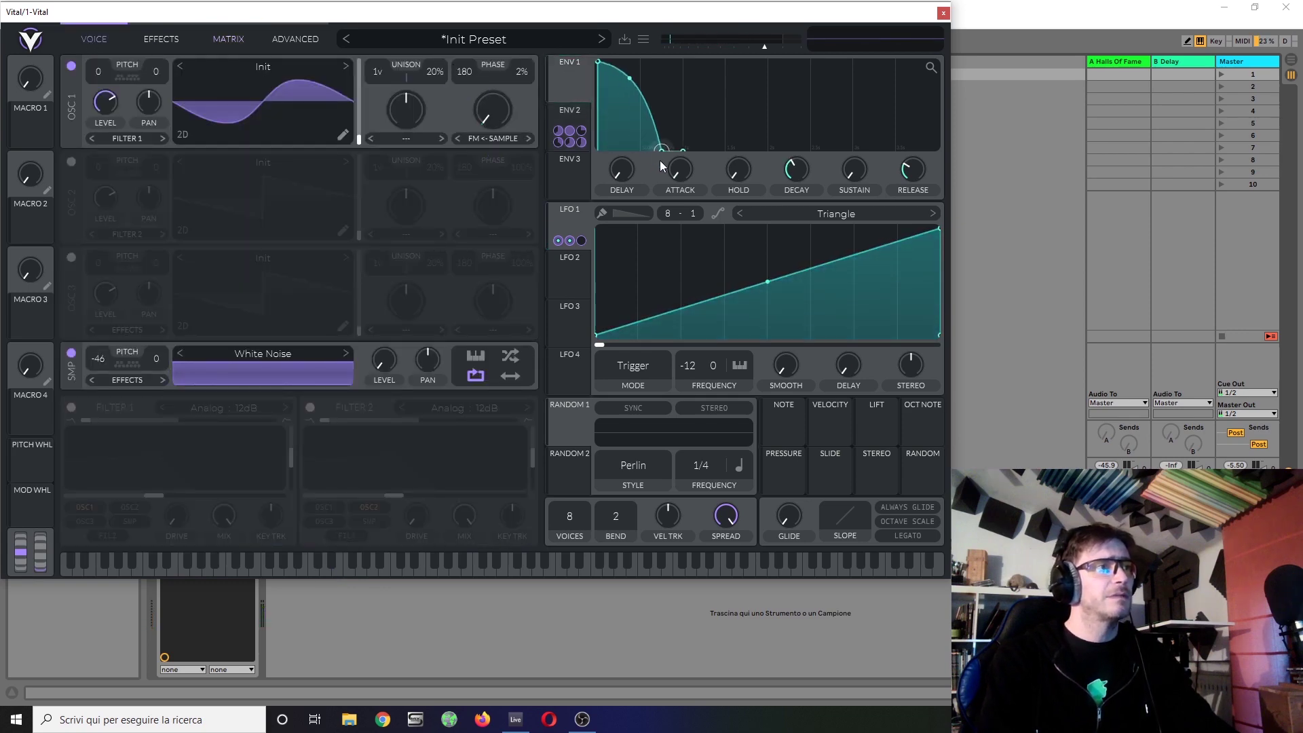
drag(630, 80, 613, 105)
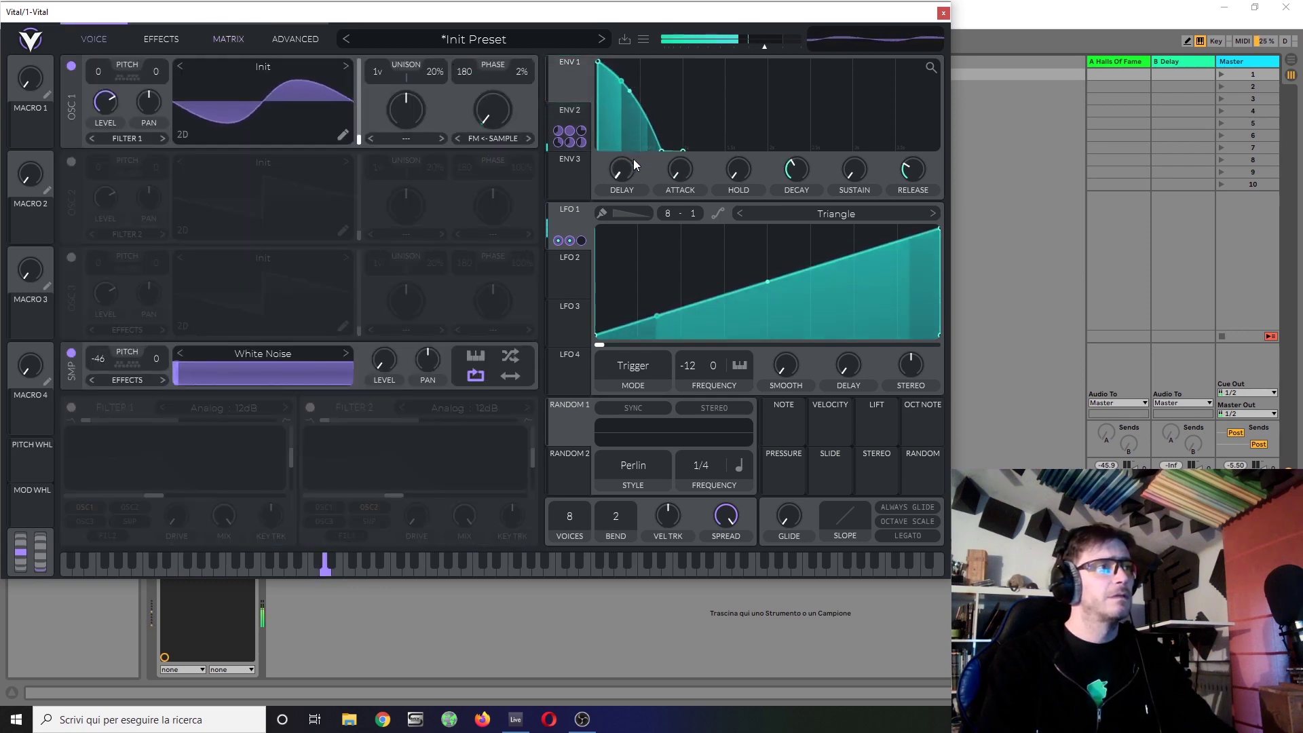
Slightly lengthen the decay of ENV 1 and lengthen the decay of ENV 2
drag(660, 150, 664, 150)
click(568, 118)
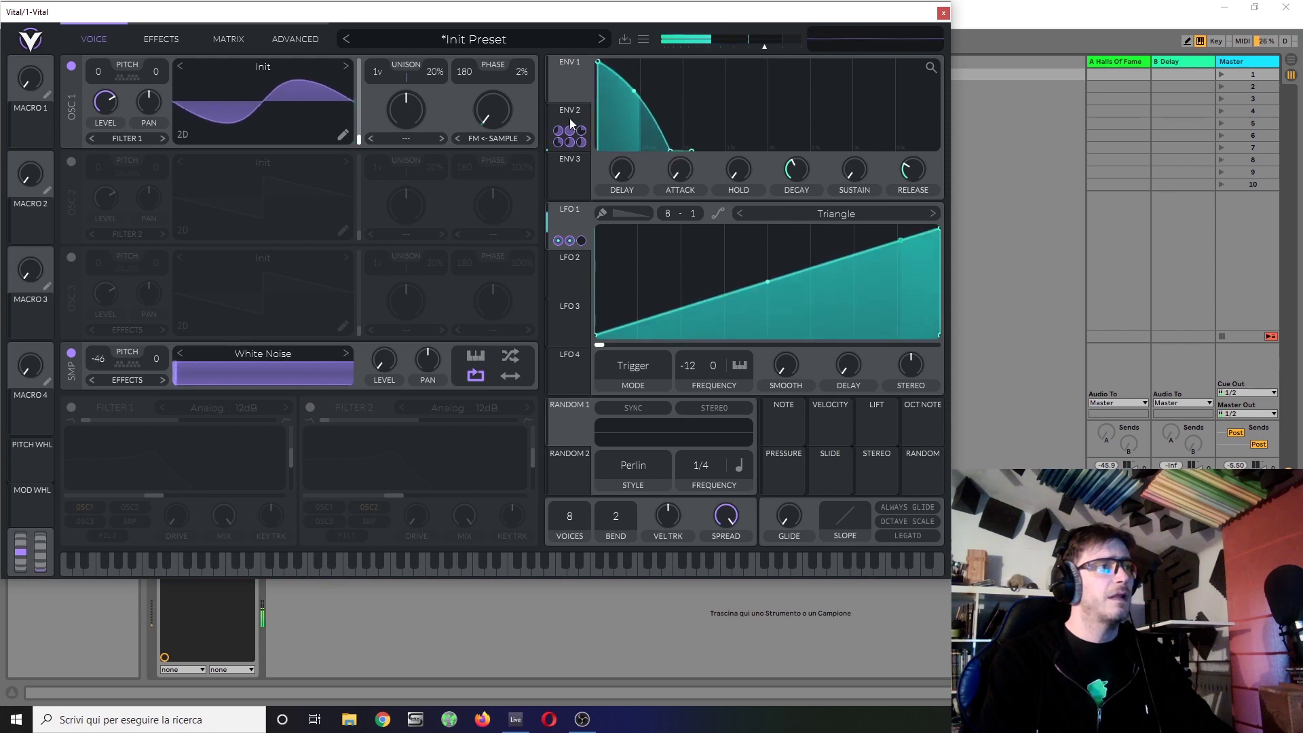
drag(619, 148, 628, 158)
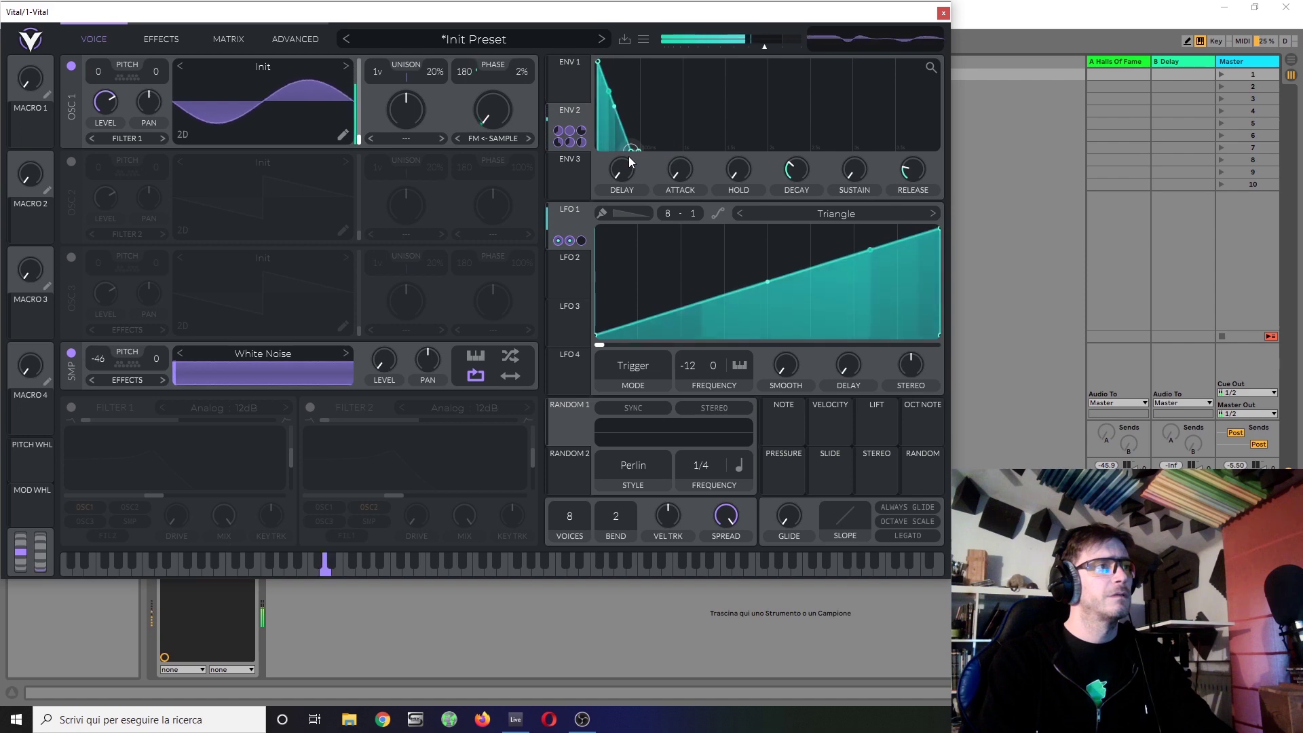
Set the morph of the ENV 2 to Osc 1 Transpose modulation to 0.7 and bend its remap curve further downward
click(217, 39)
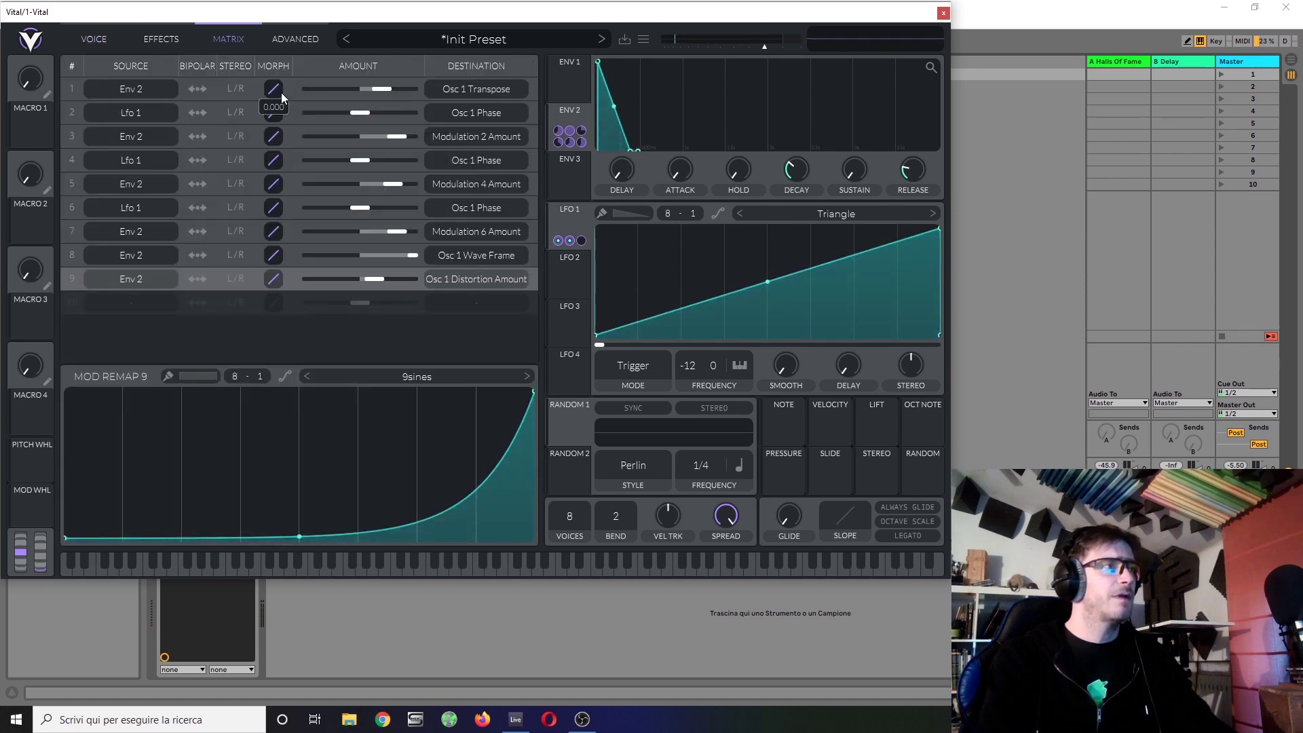
drag(281, 92, 281, 82)
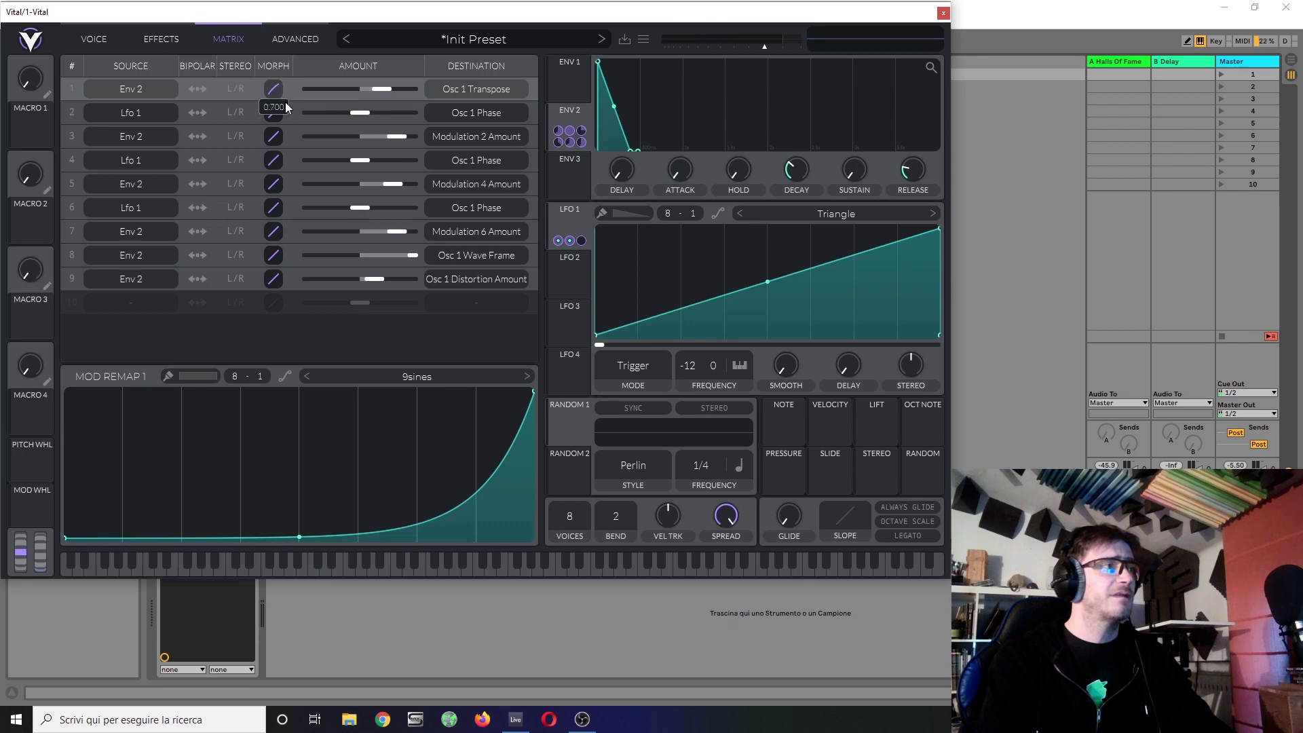
drag(305, 536, 219, 728)
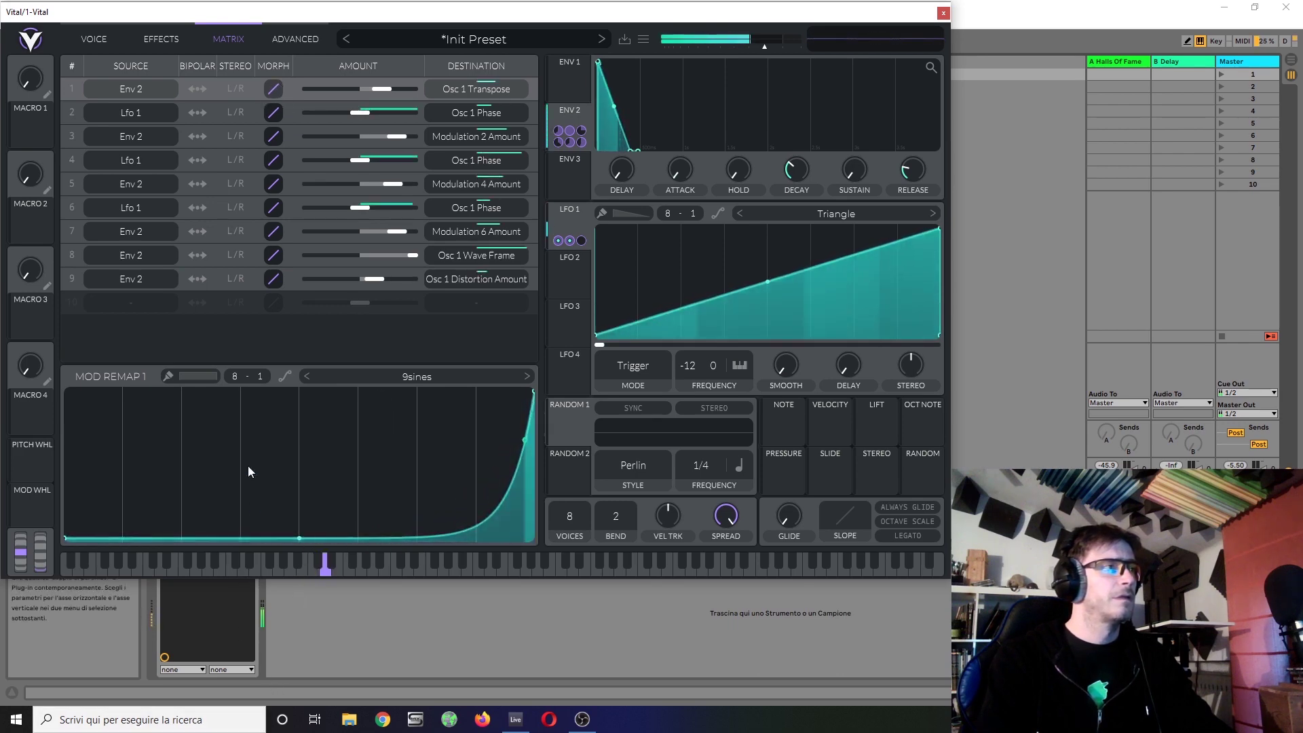
Bend the remap curves of ENV 2 to Modulation 2 Amount and ENV 2 to Osc 1 Distortion Amount further downward
click(397, 135)
drag(299, 520, 297, 573)
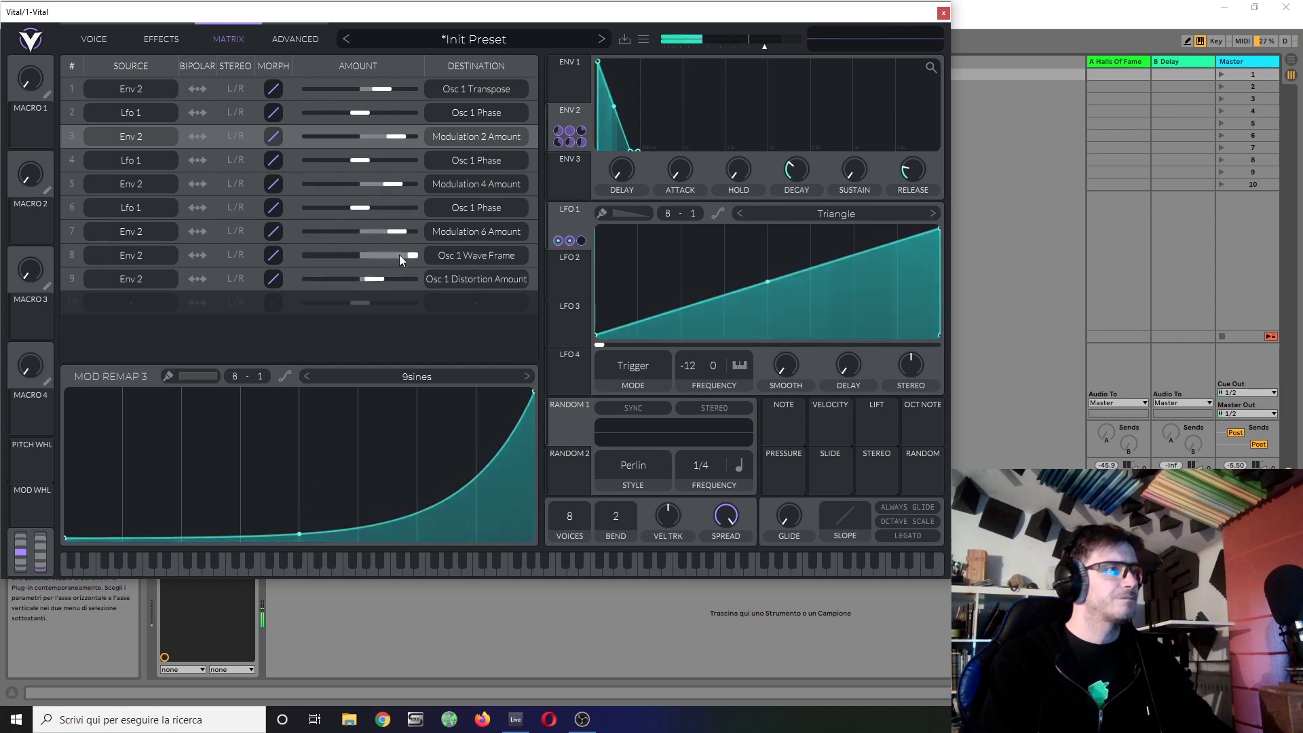
click(279, 280)
drag(296, 543, 308, 634)
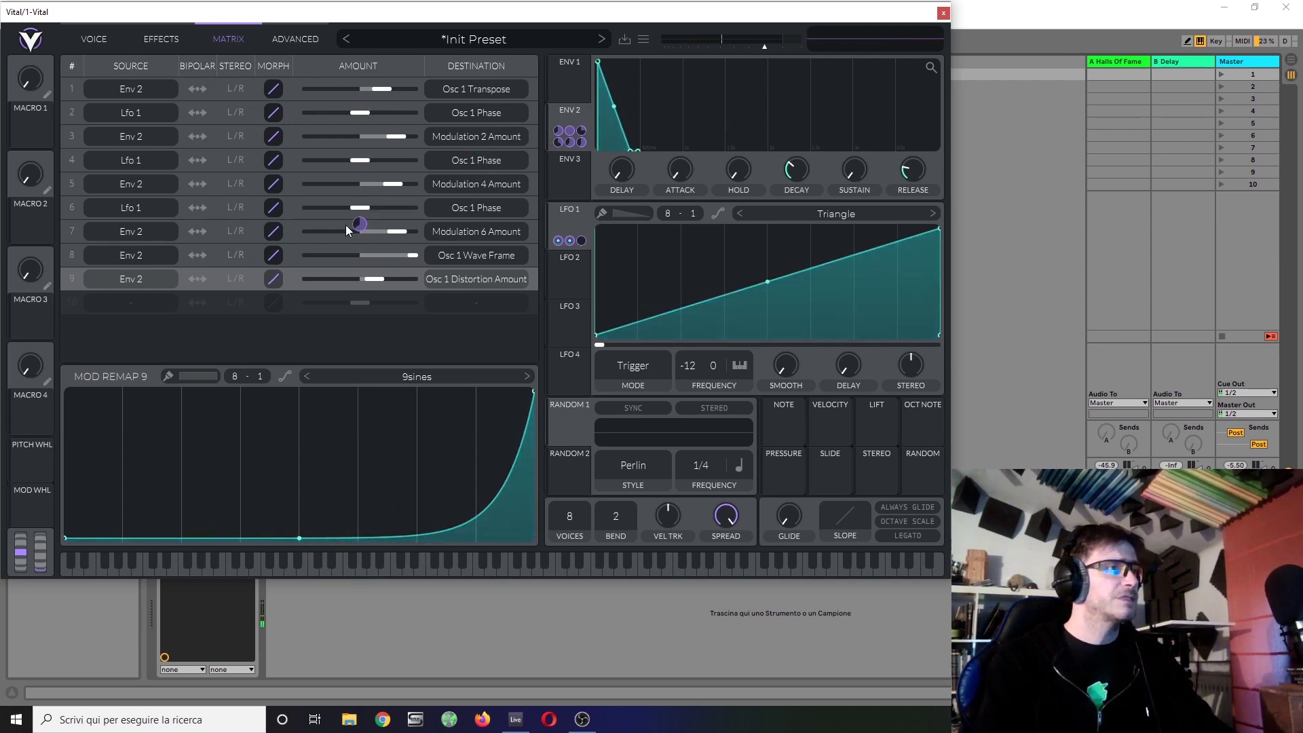
Bulge the remap curve of ENV 2 to Osc 1 Wave Frame further upward and bring up ENV 1
click(414, 256)
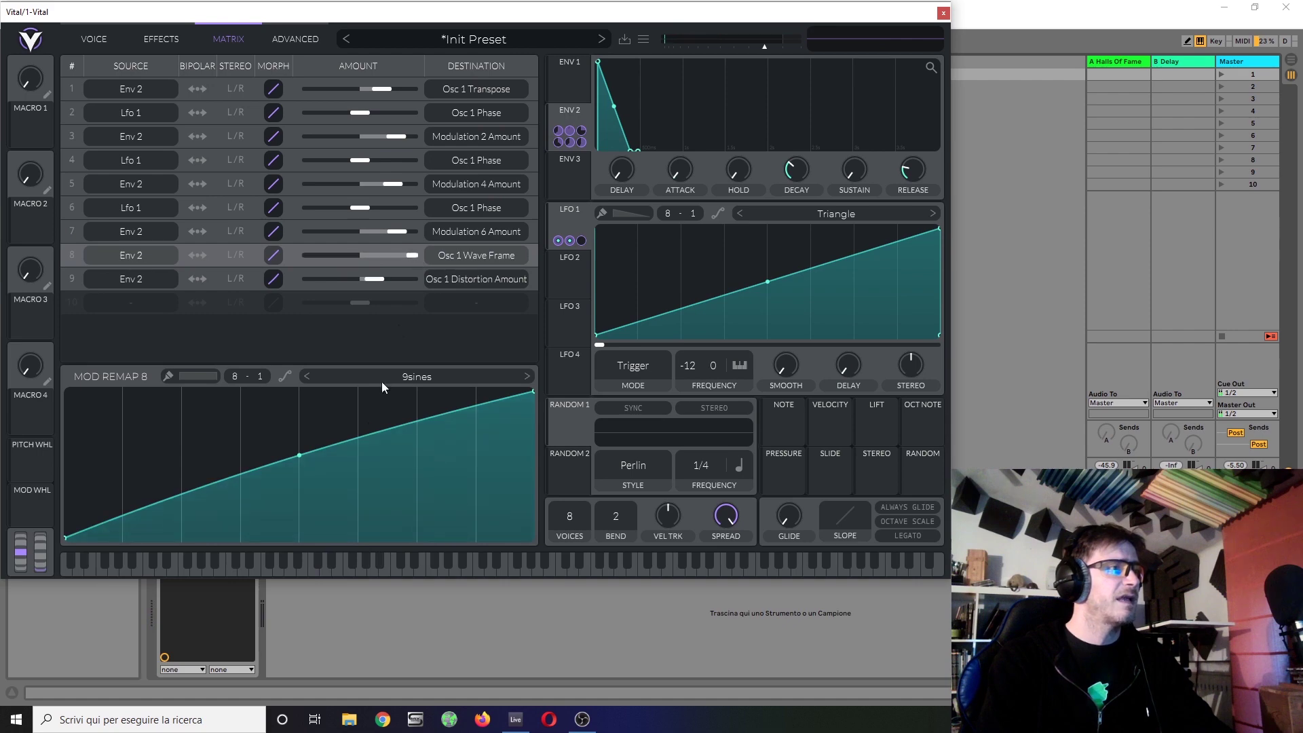
drag(296, 459, 306, 445)
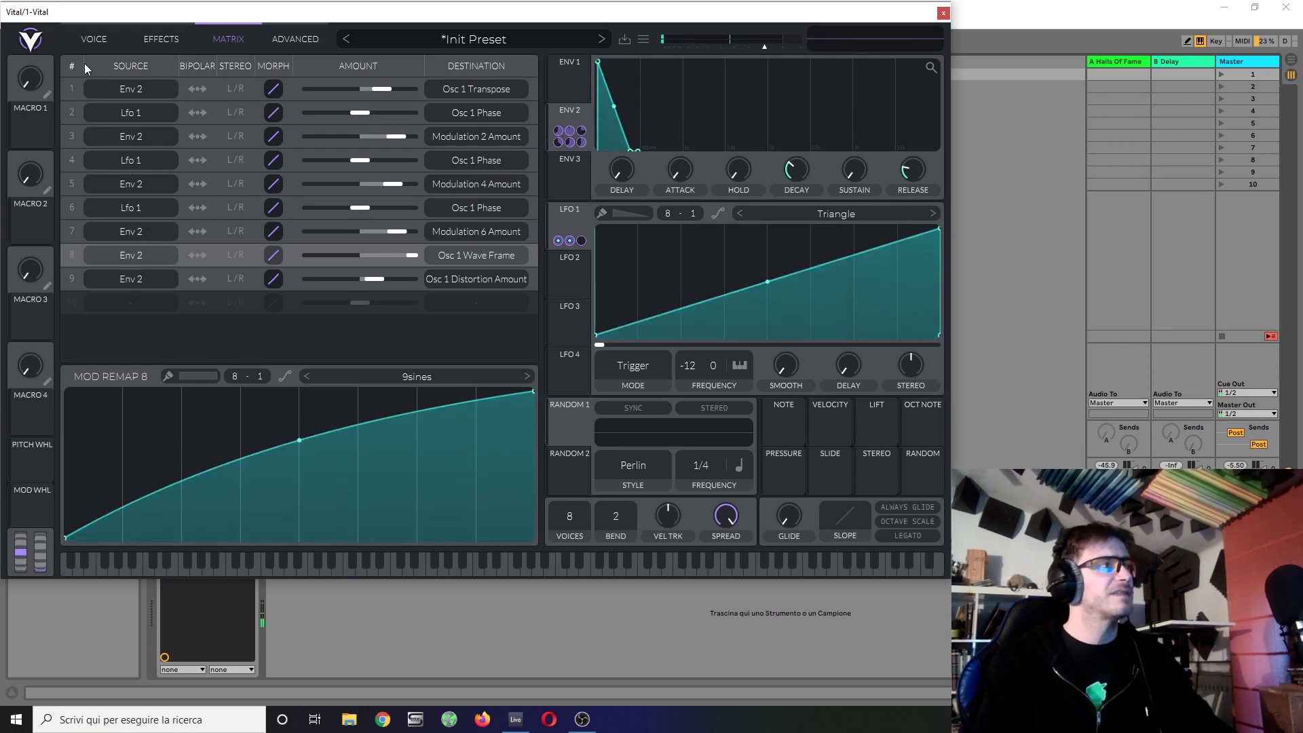
click(578, 76)
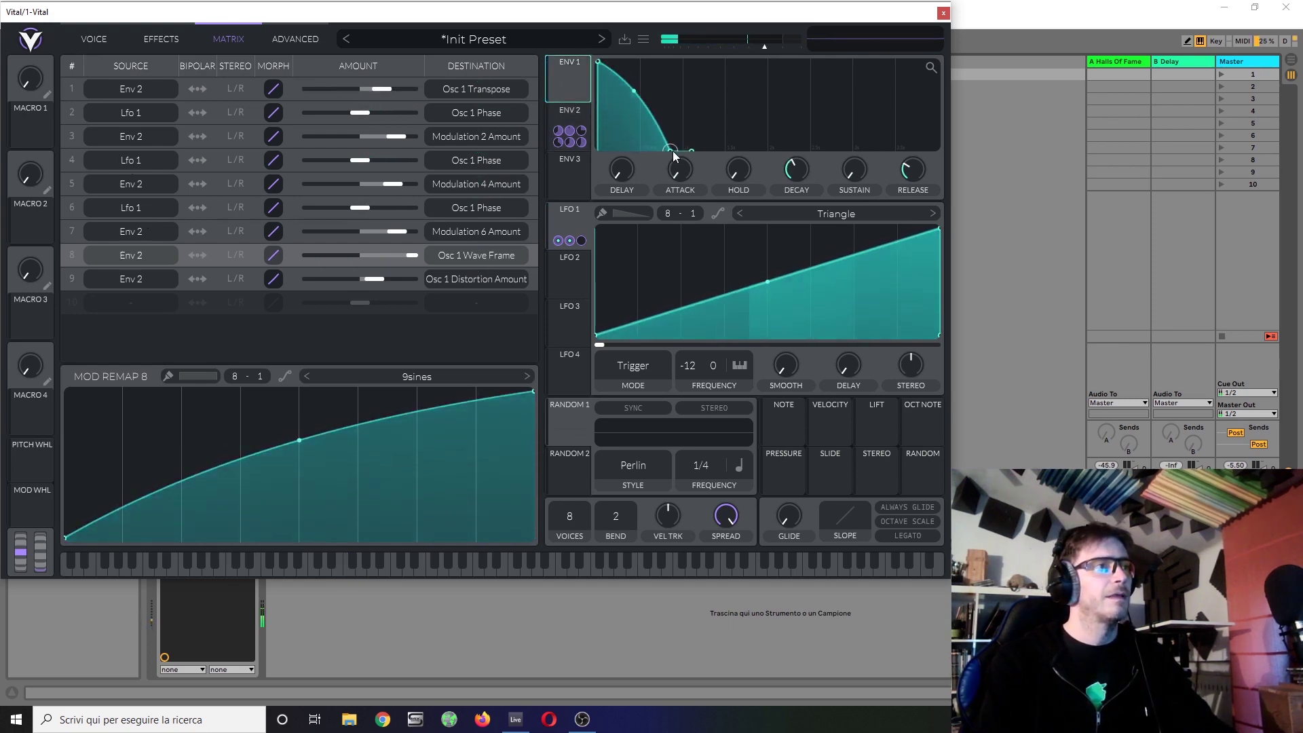
Turn on the Distortion effect with Soft Clip and raise its drive to about 8.4 dB
click(96, 39)
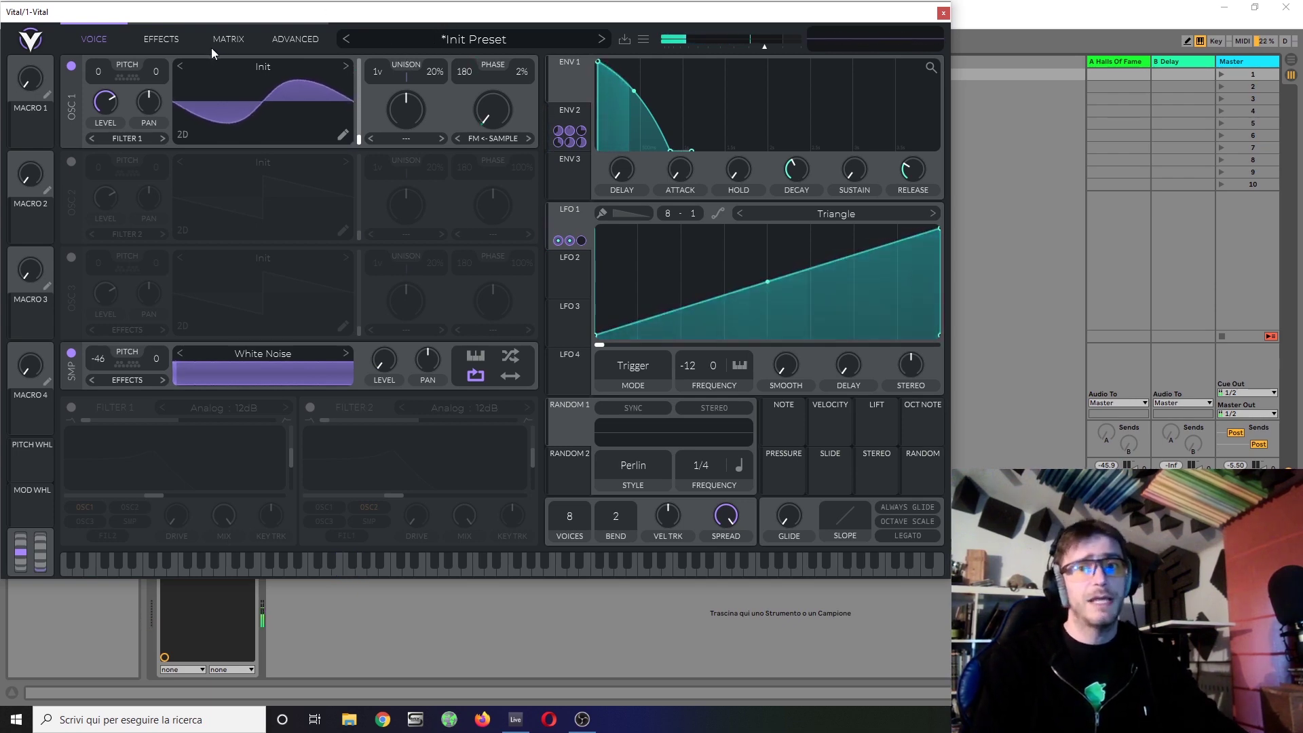
click(161, 39)
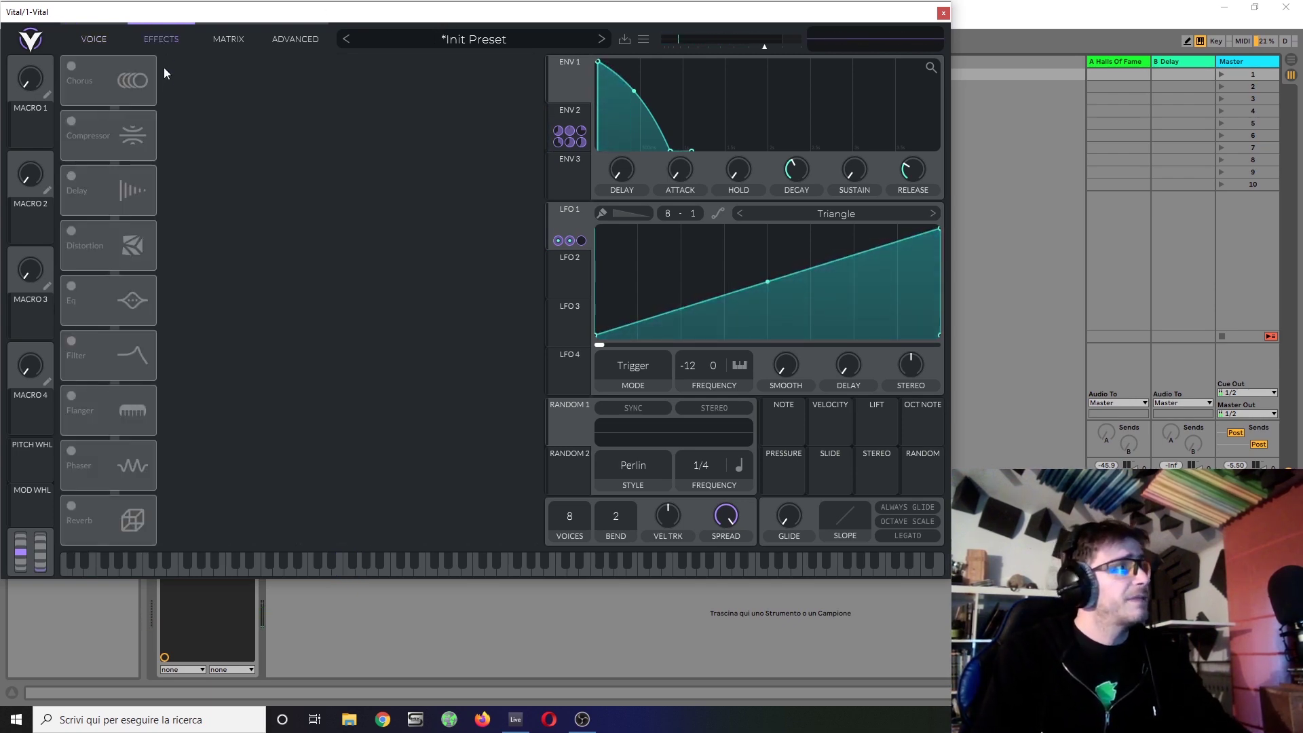
click(73, 228)
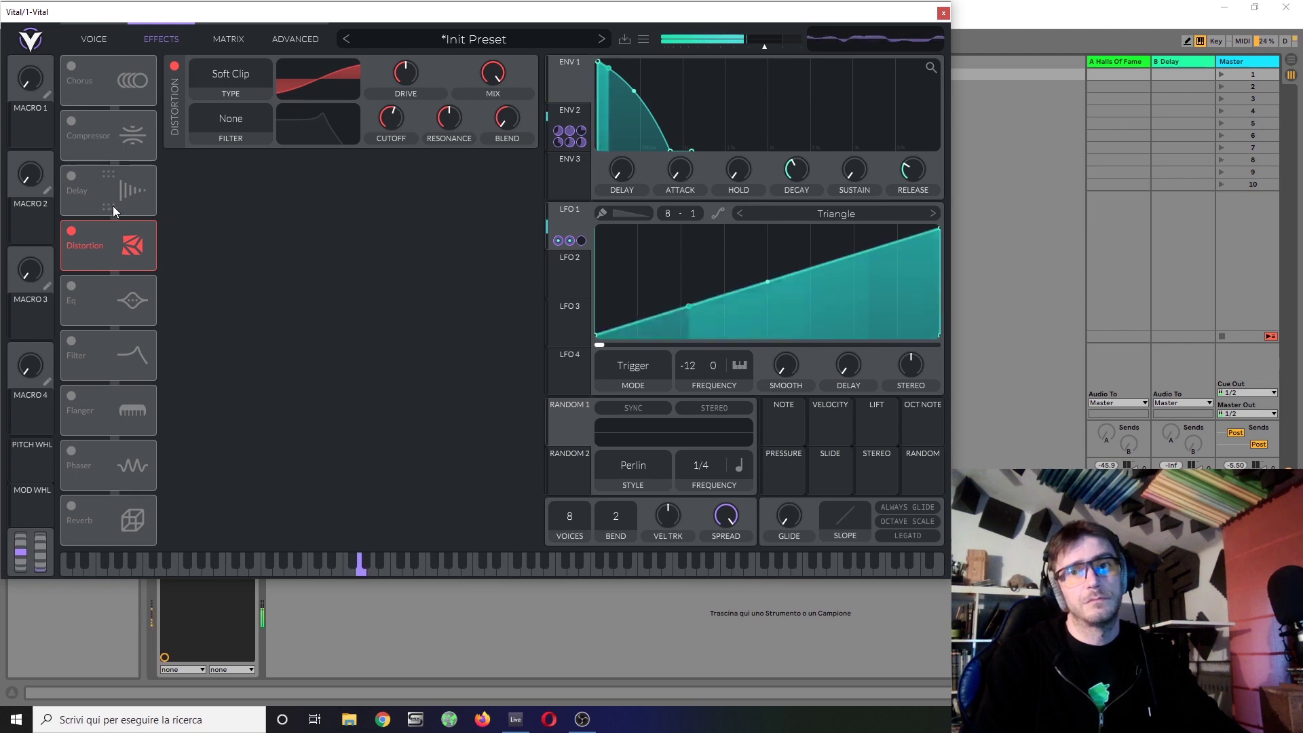
drag(405, 80, 419, 71)
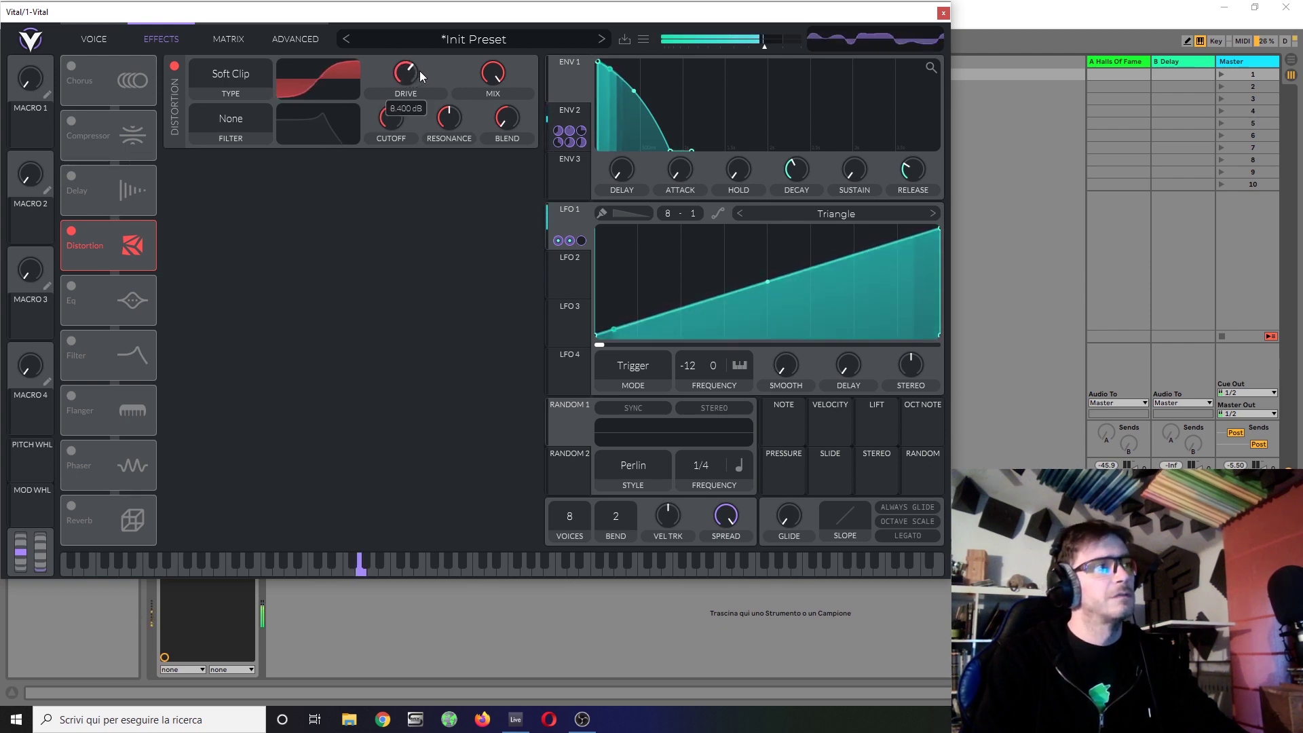
Try the Sine Fold distortion type with a varied drive and switch the type back to Soft Clip
click(232, 76)
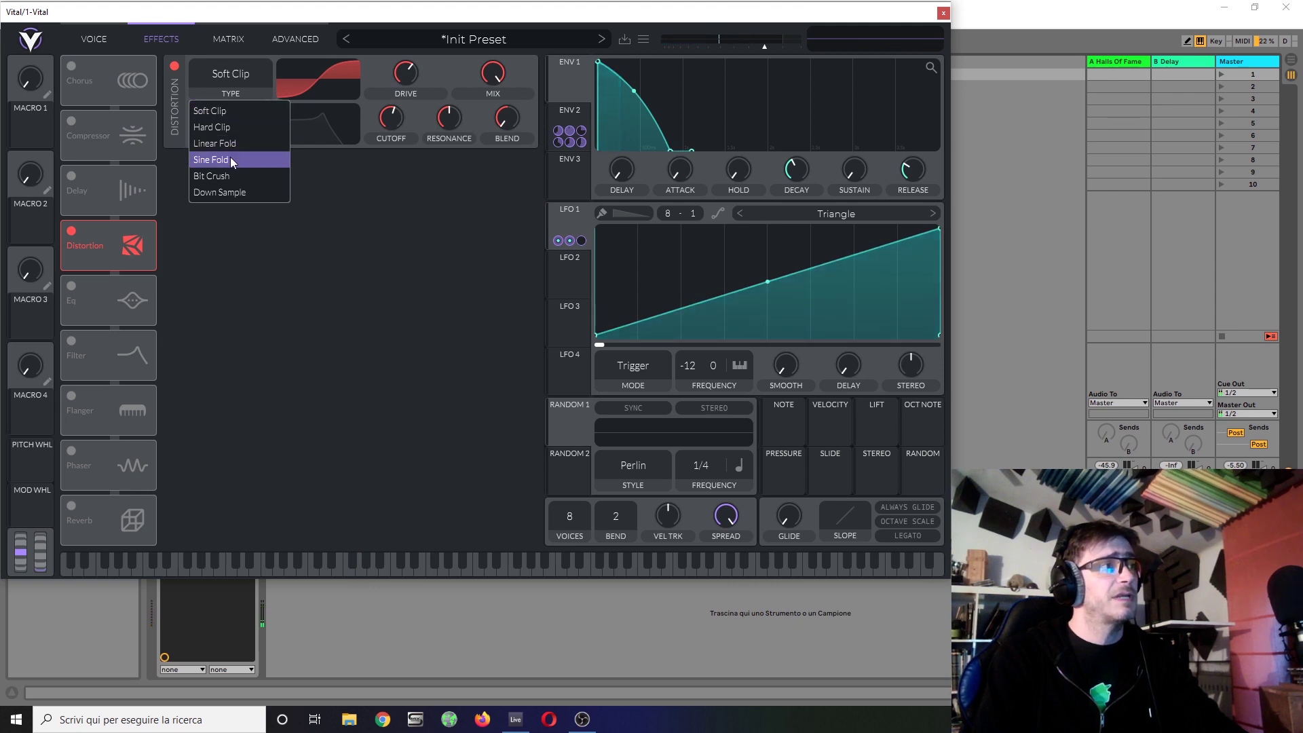
click(230, 157)
drag(401, 72, 420, 91)
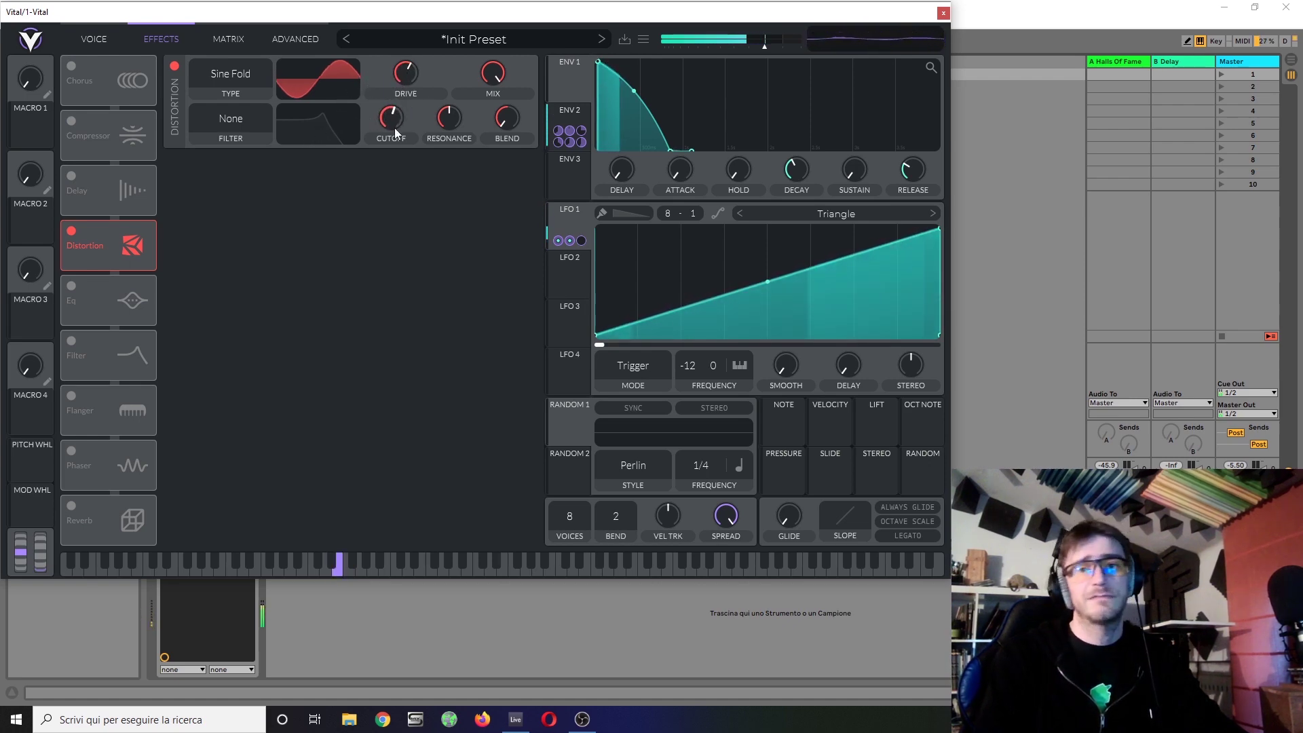
click(248, 79)
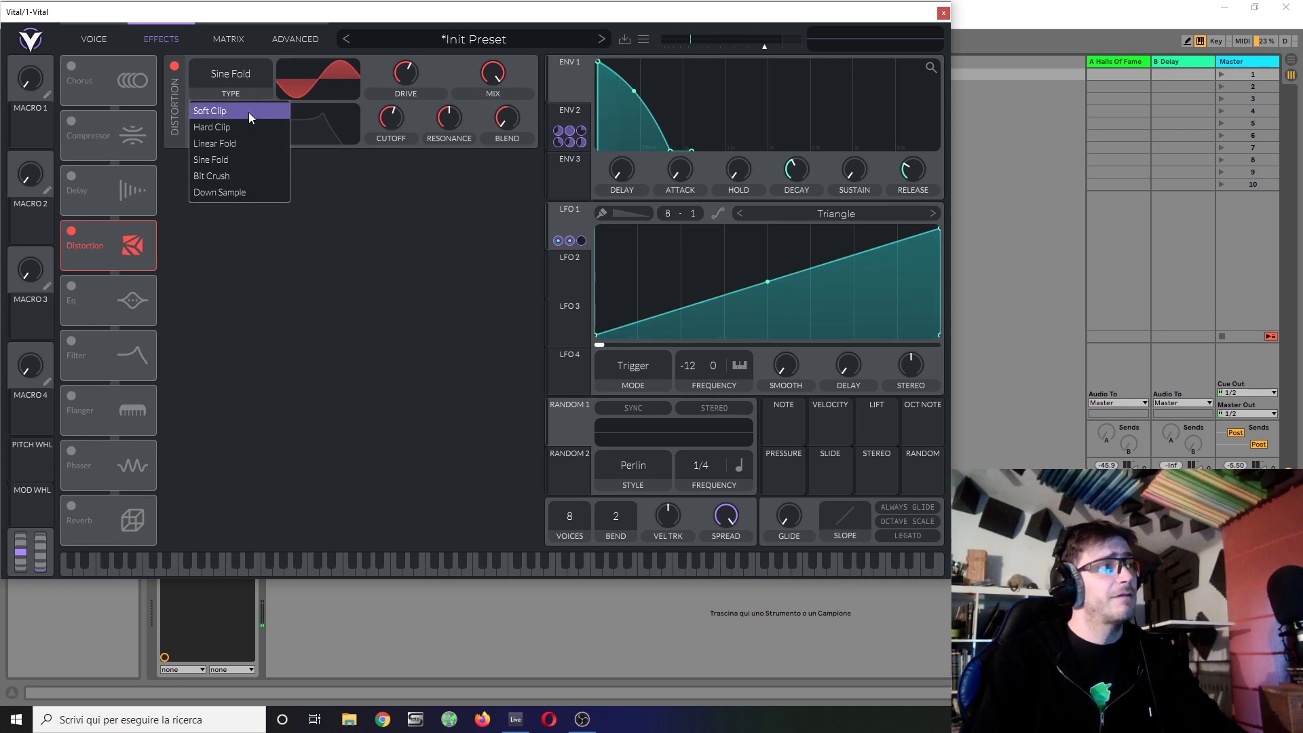
click(248, 111)
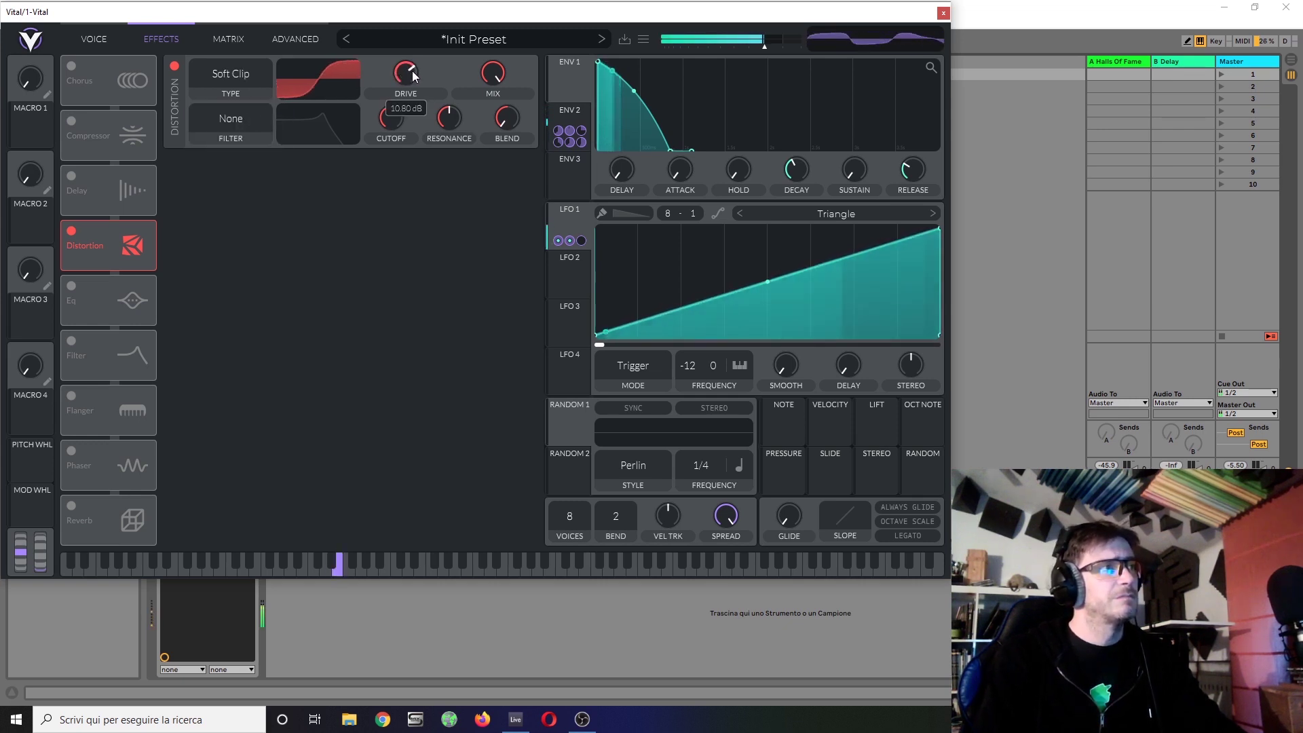
Try the Linear Fold distortion type with the drive lowered to about 5.7 dB
click(232, 72)
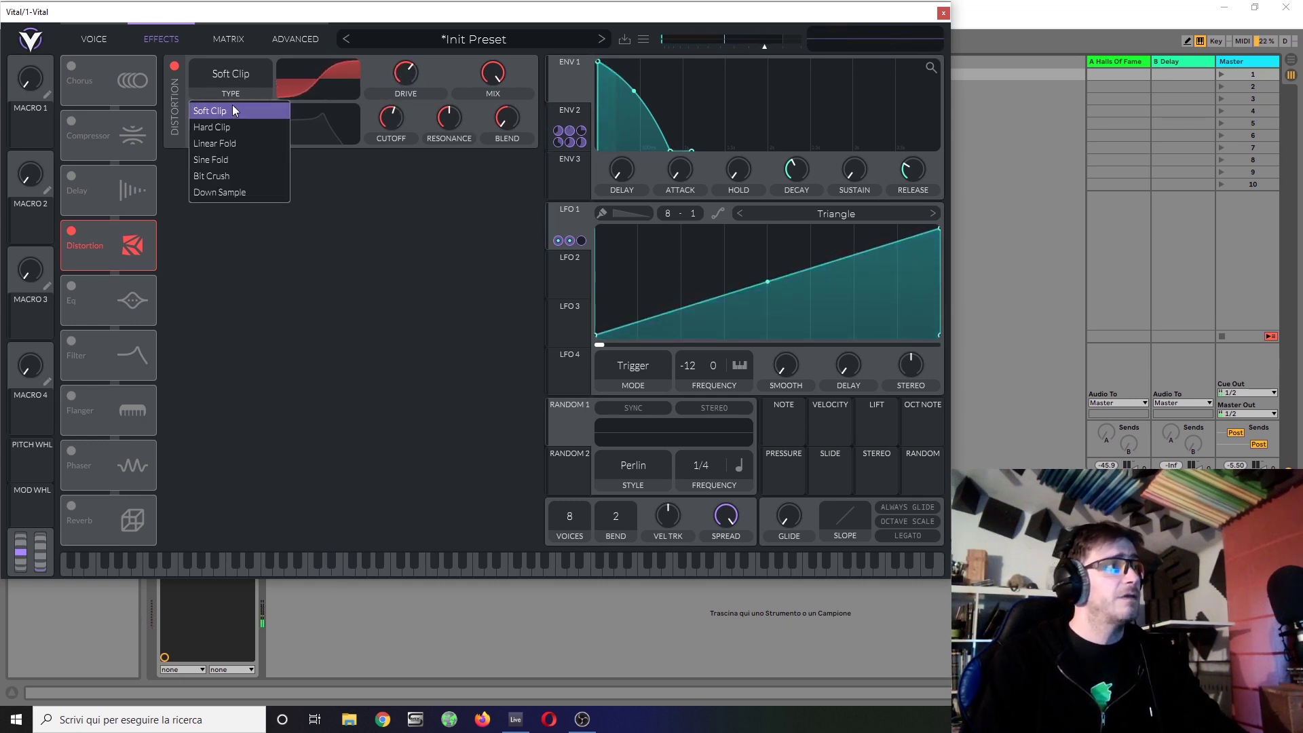
click(234, 143)
drag(399, 73, 400, 78)
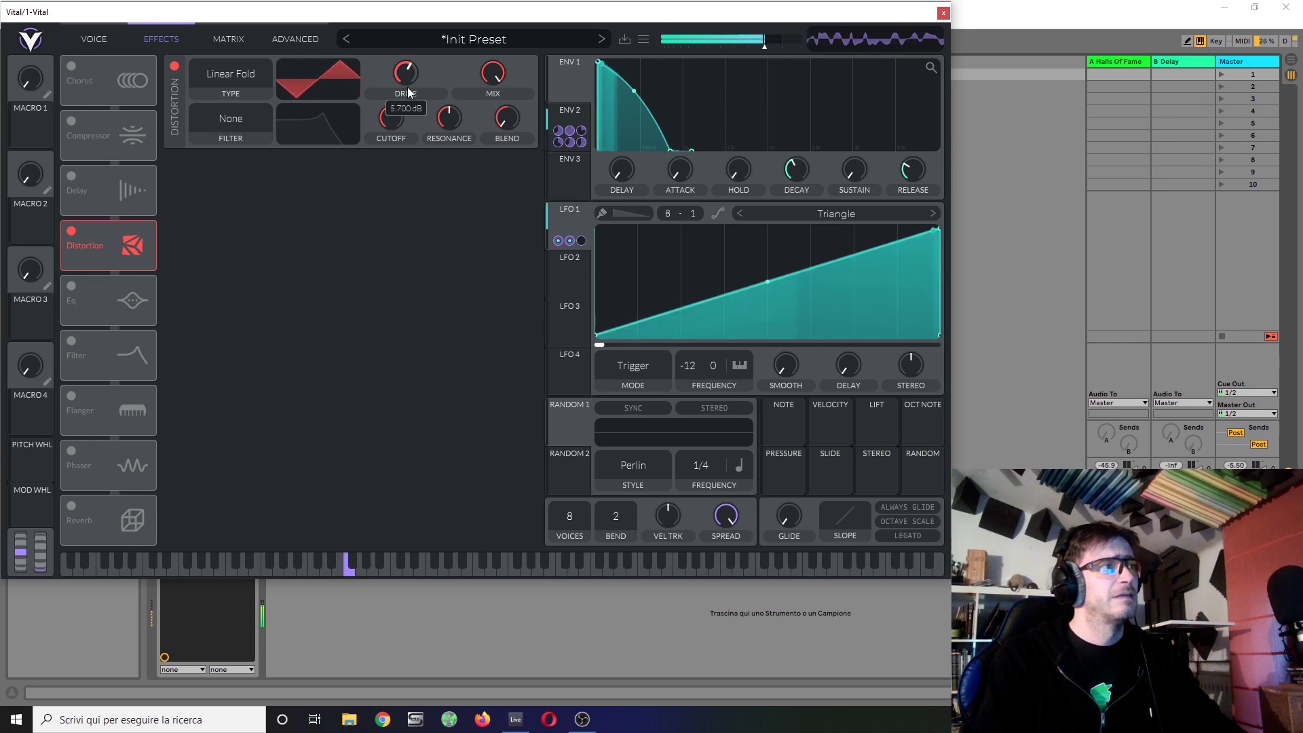
drag(407, 87, 406, 90)
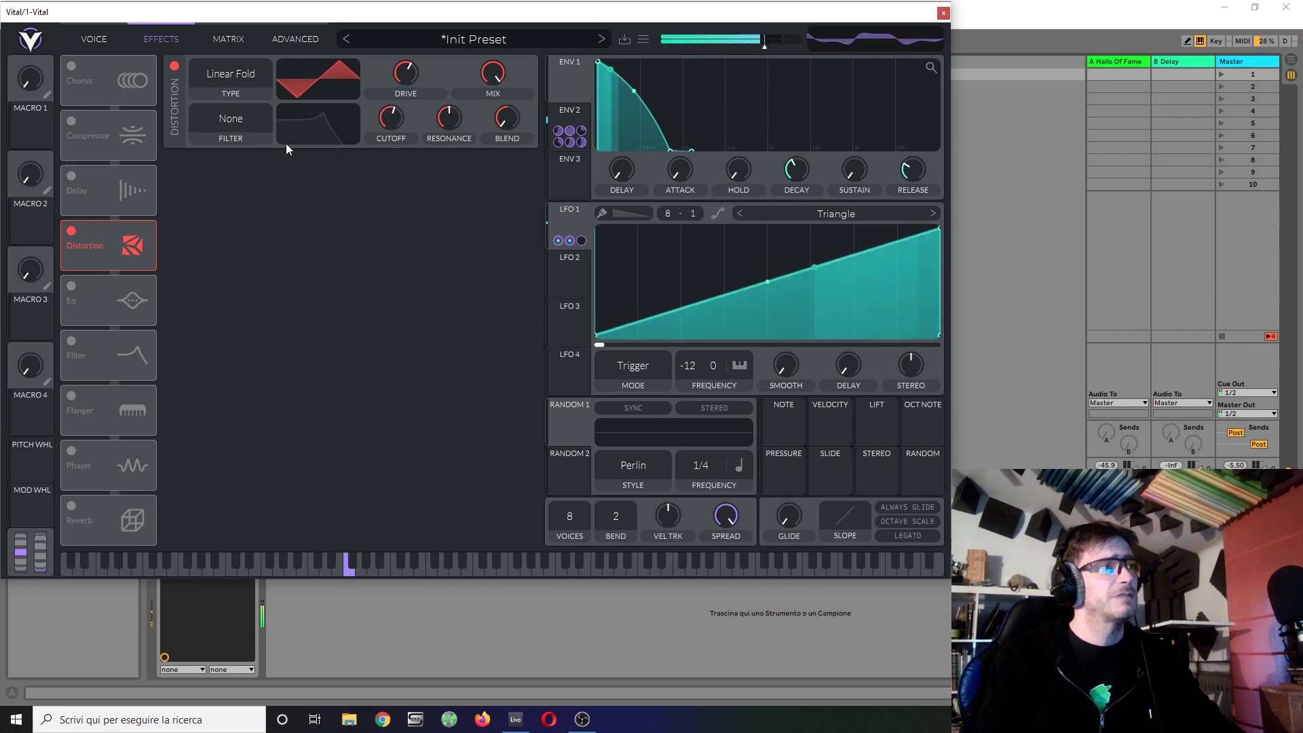
Set the distortion filter to Post, reduce its resonance, lower its cutoff to about 64.64 semitones and modulate the cutoff with ENV 2
click(242, 131)
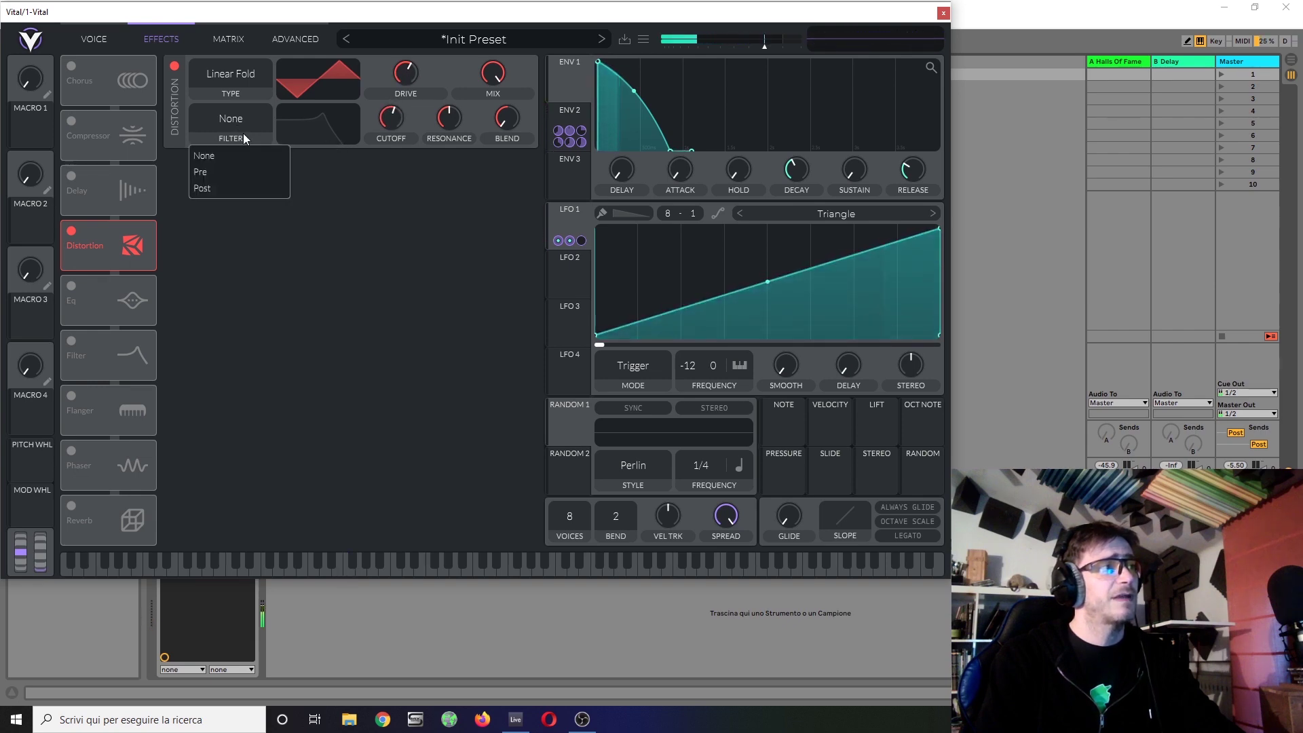
click(228, 189)
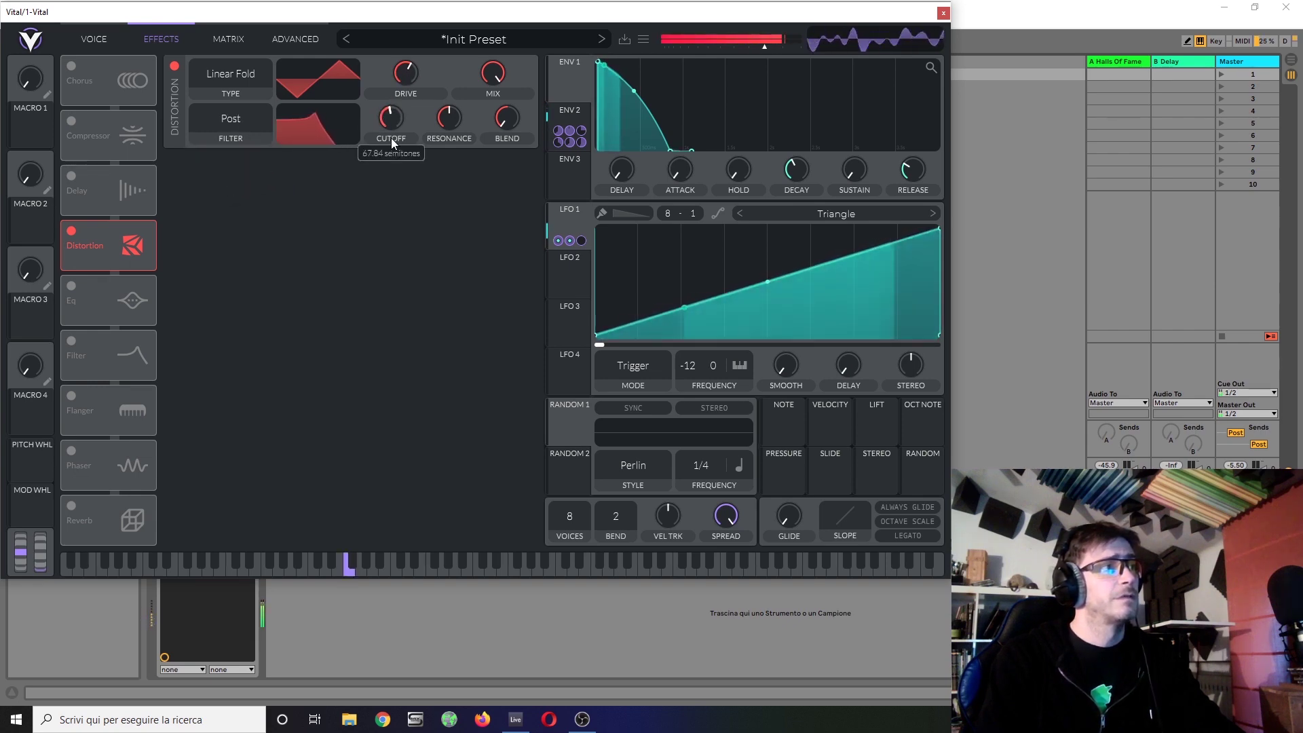
mouse_move(391, 139)
mouse_down()
mouse_move(448, 137)
mouse_move(399, 117)
mouse_up()
mouse_move(438, 123)
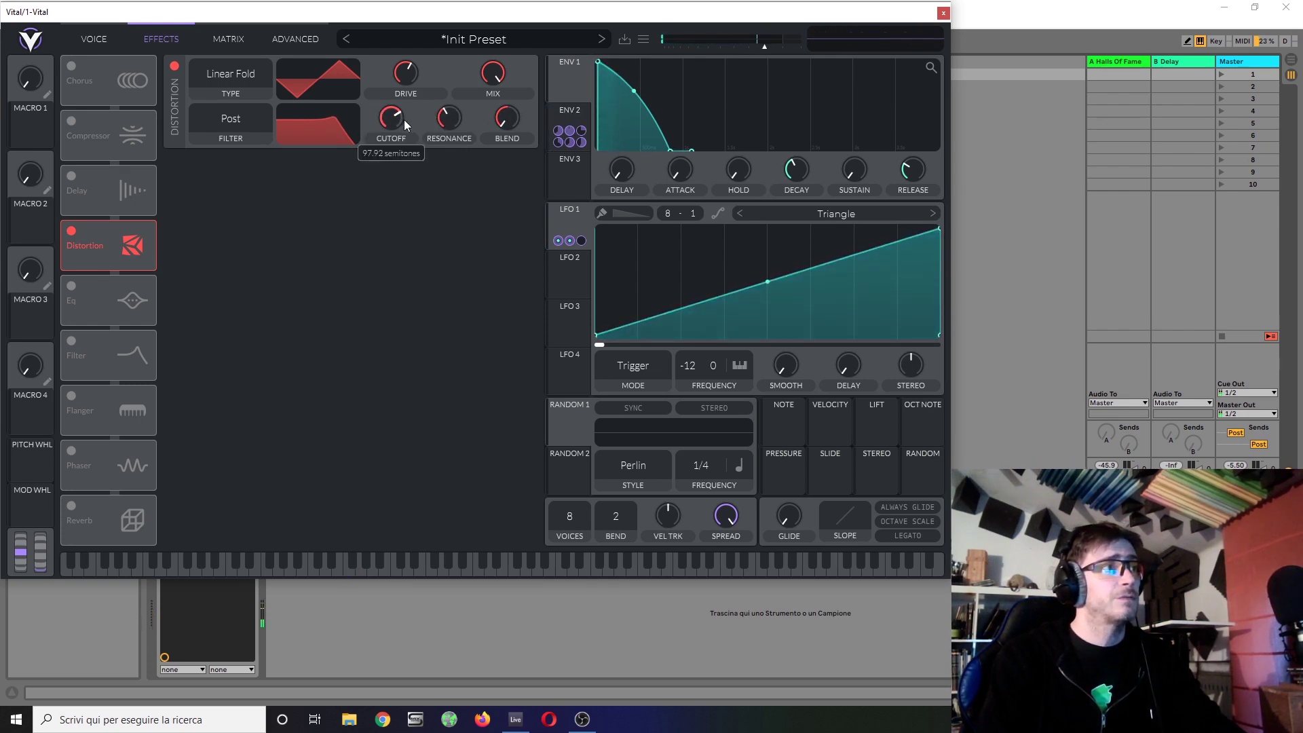
drag(396, 119, 394, 141)
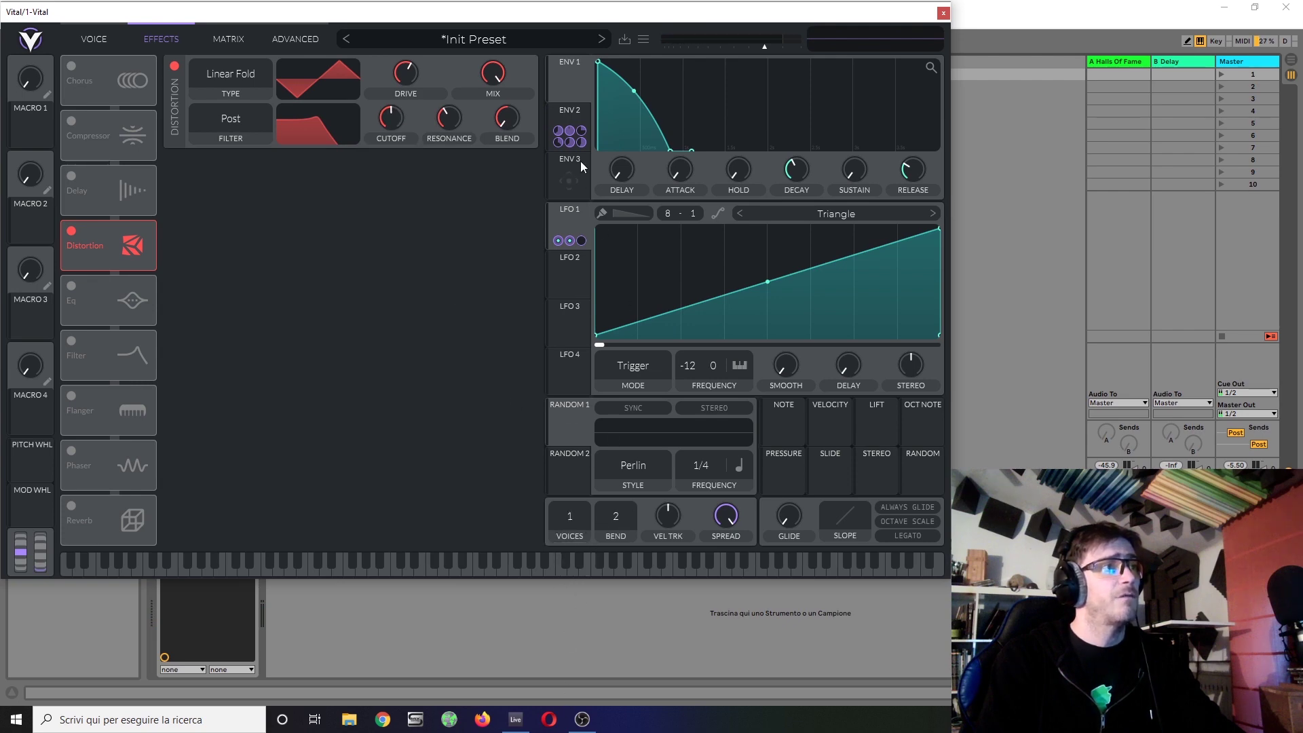
drag(576, 116, 390, 117)
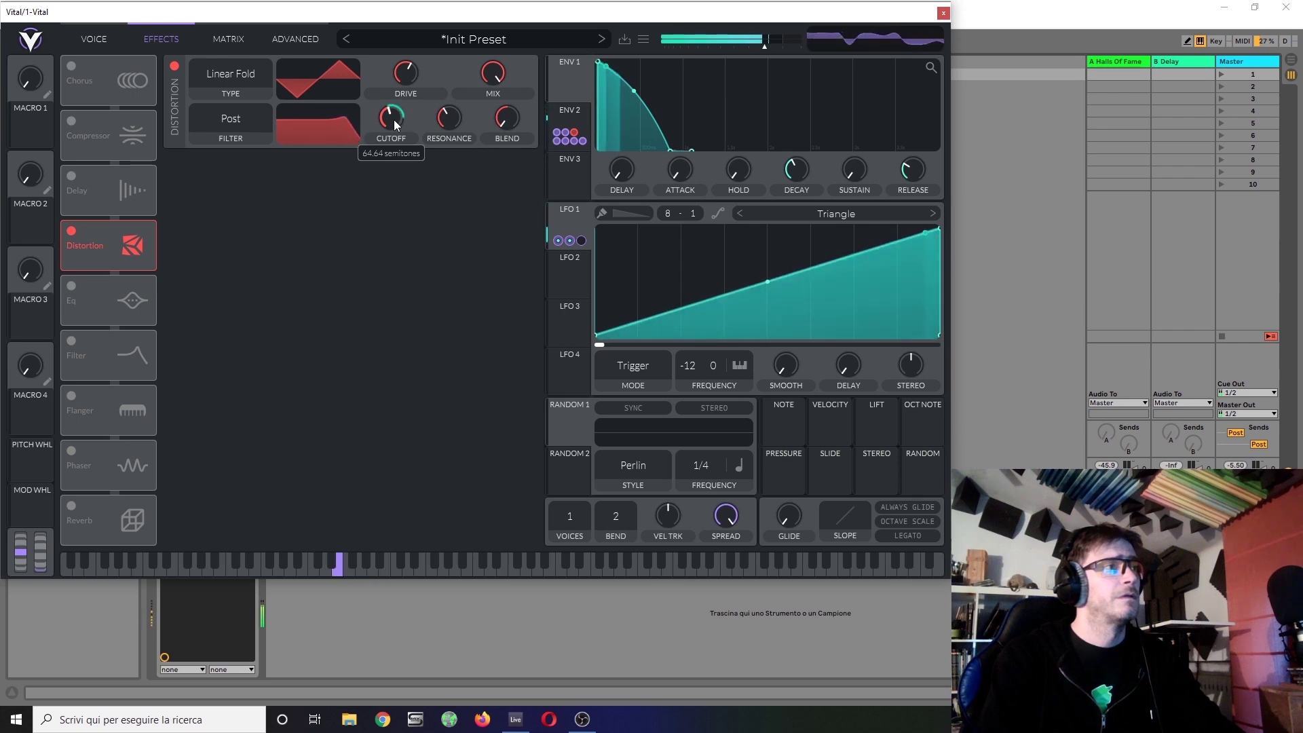
Set the distortion filter to None, change the distortion type to Sine Fold and reduce the drive
click(235, 125)
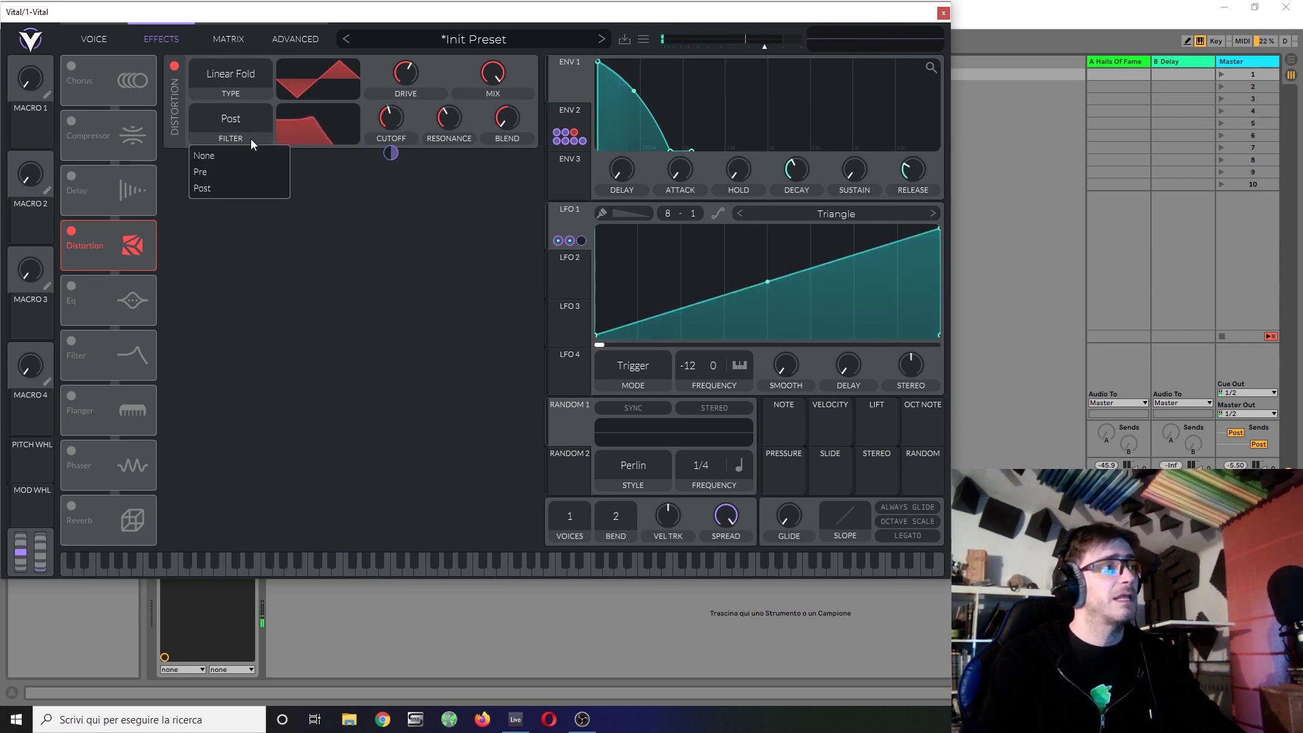
click(257, 152)
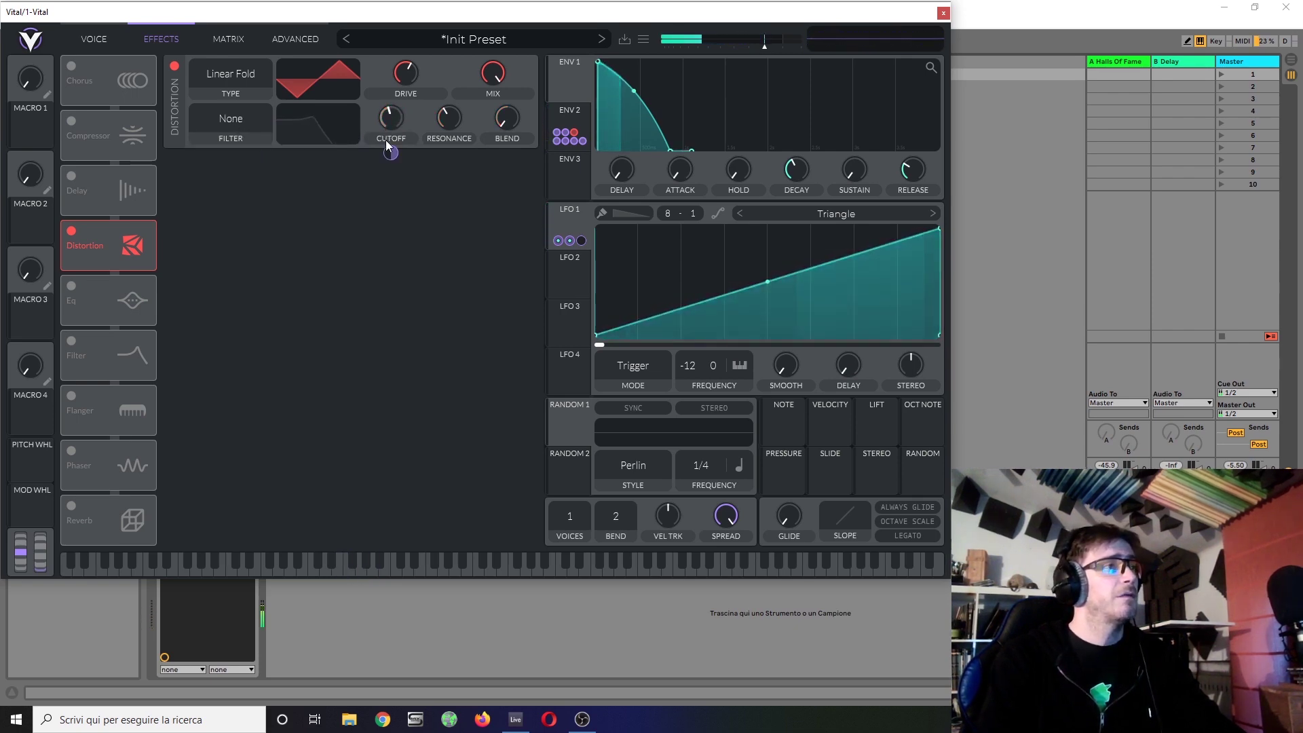
click(237, 74)
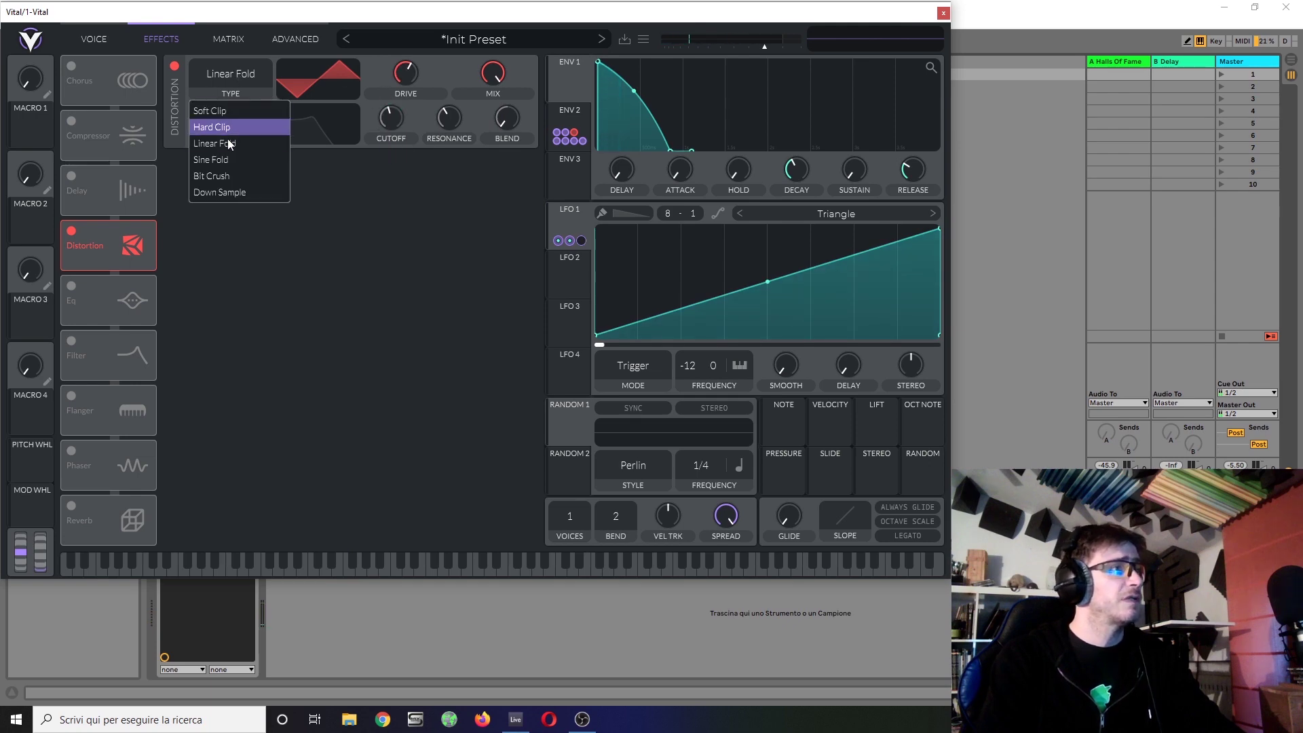
click(229, 158)
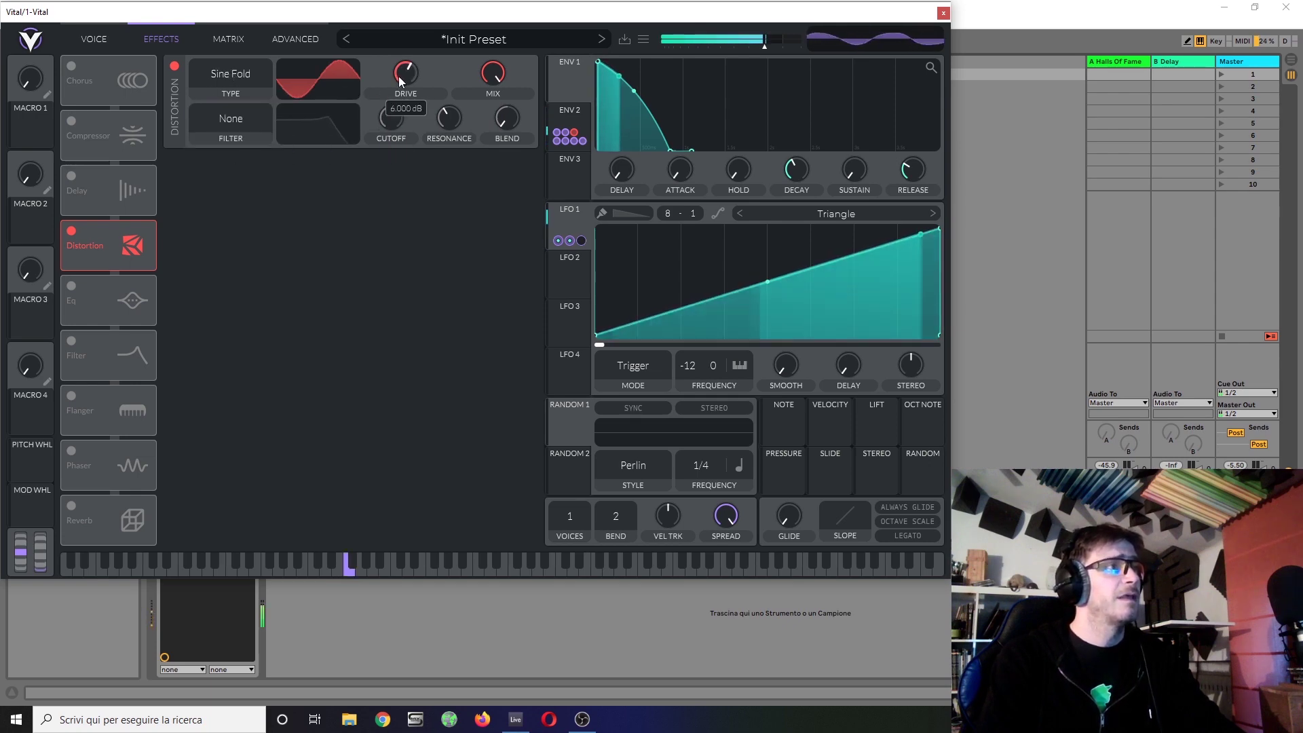
drag(397, 76, 399, 80)
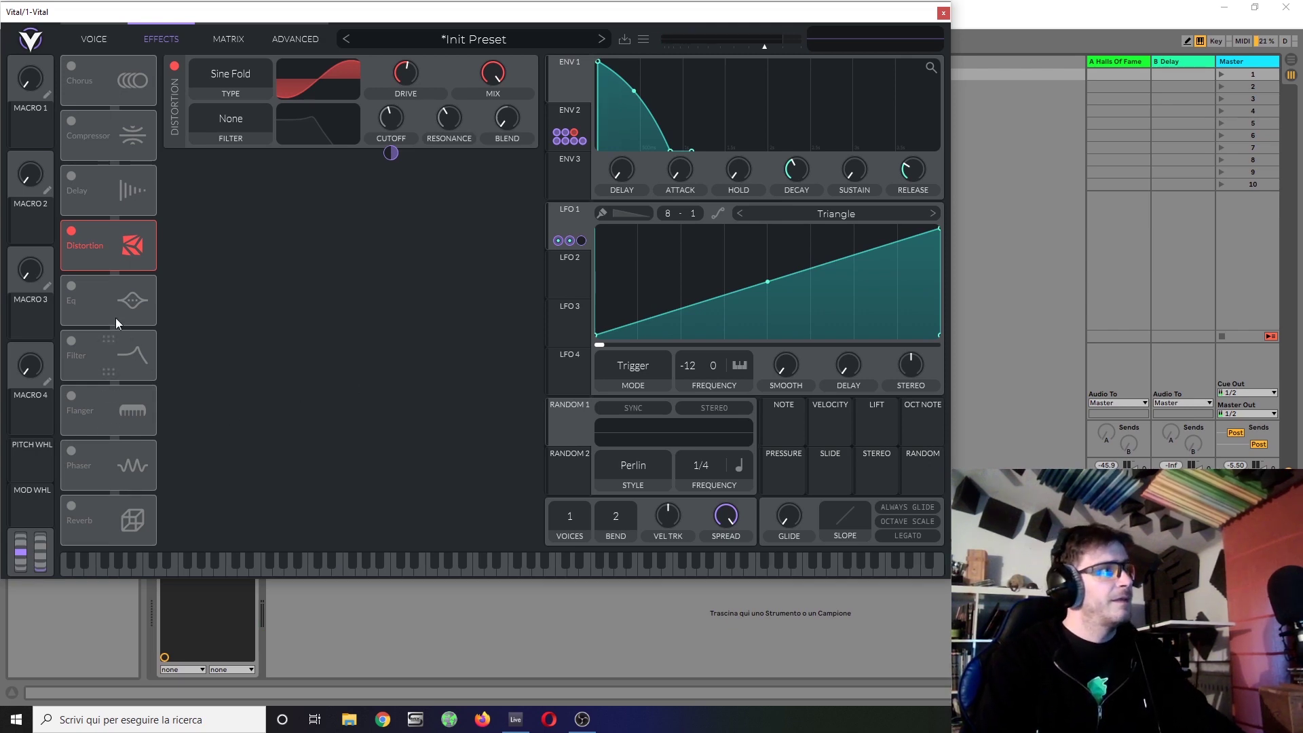
Turn on the Compressor effect, set it to Single Band mode and lengthen its attack
click(71, 121)
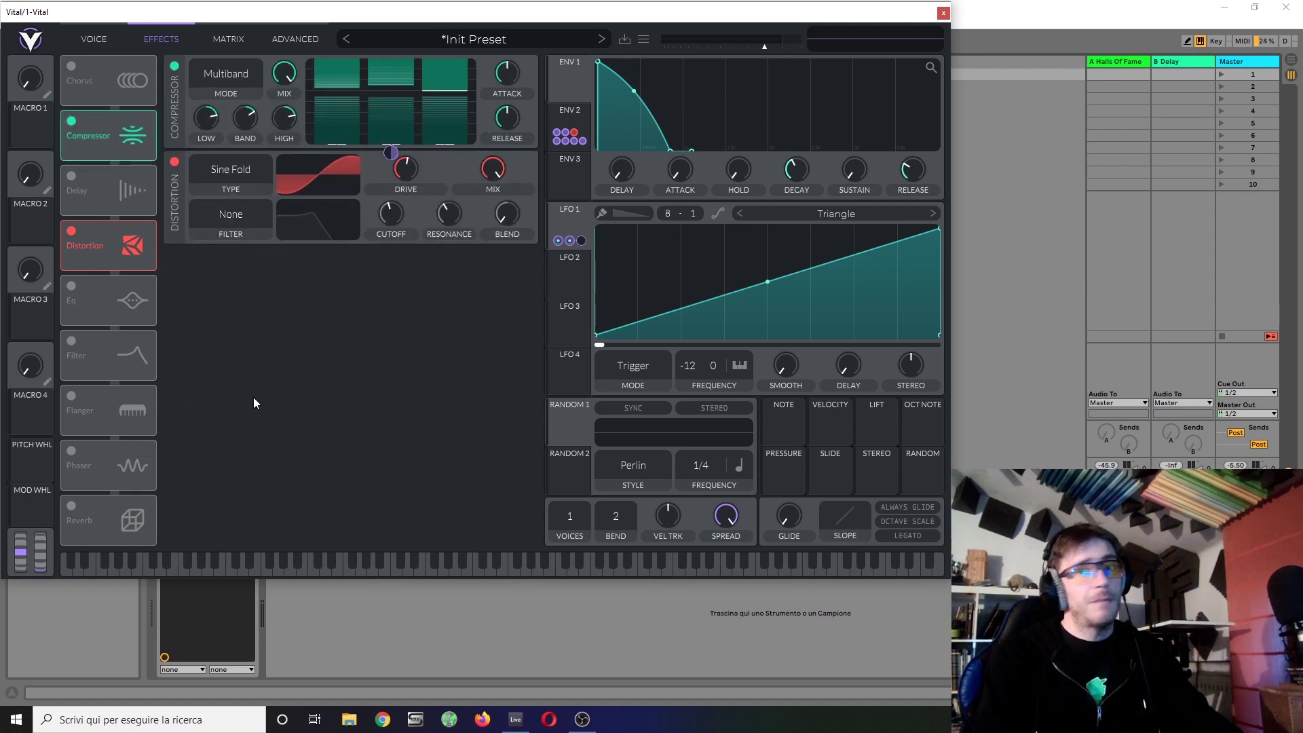
click(233, 78)
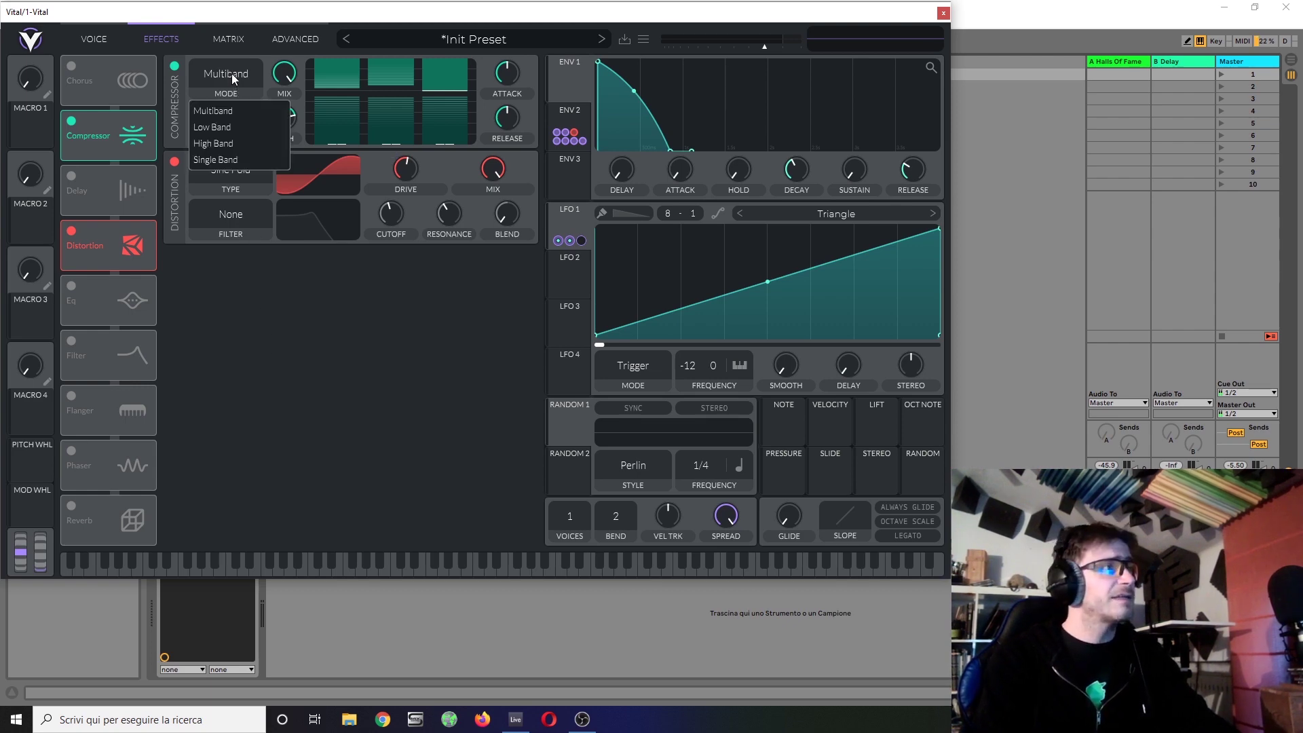
click(227, 162)
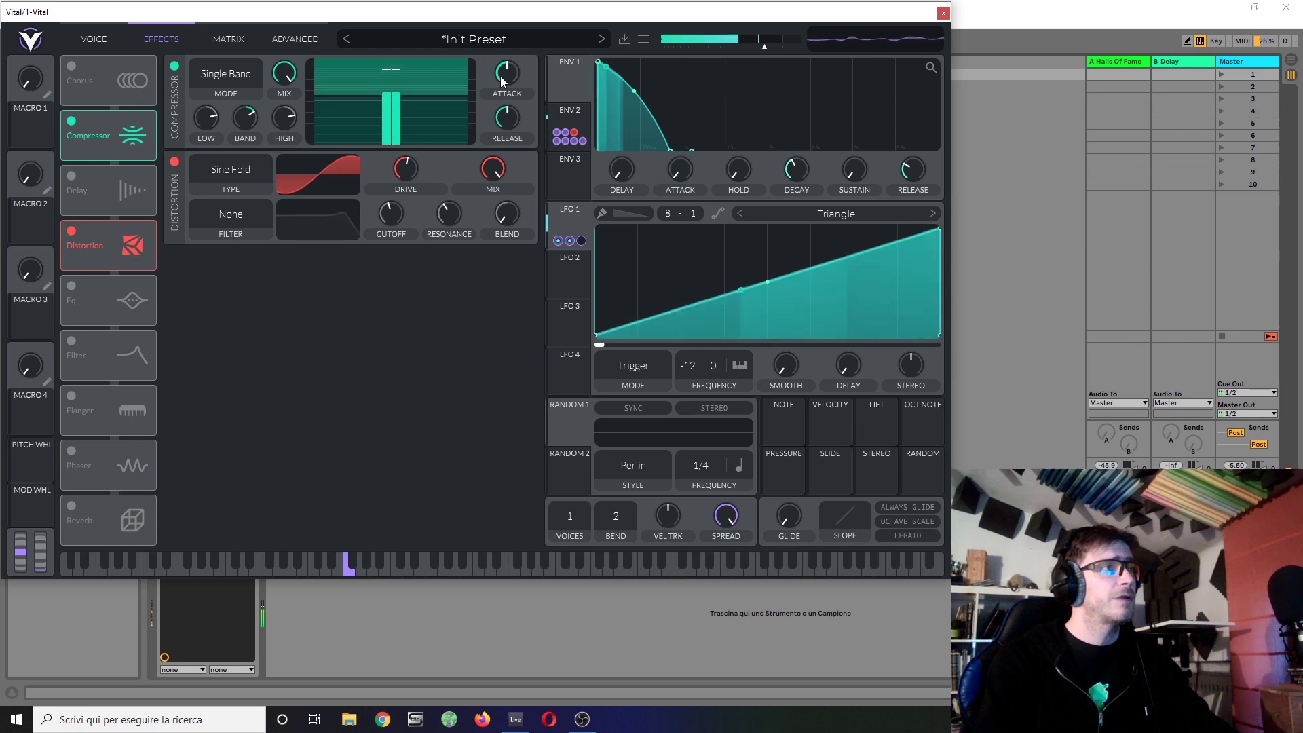
drag(503, 76, 534, 104)
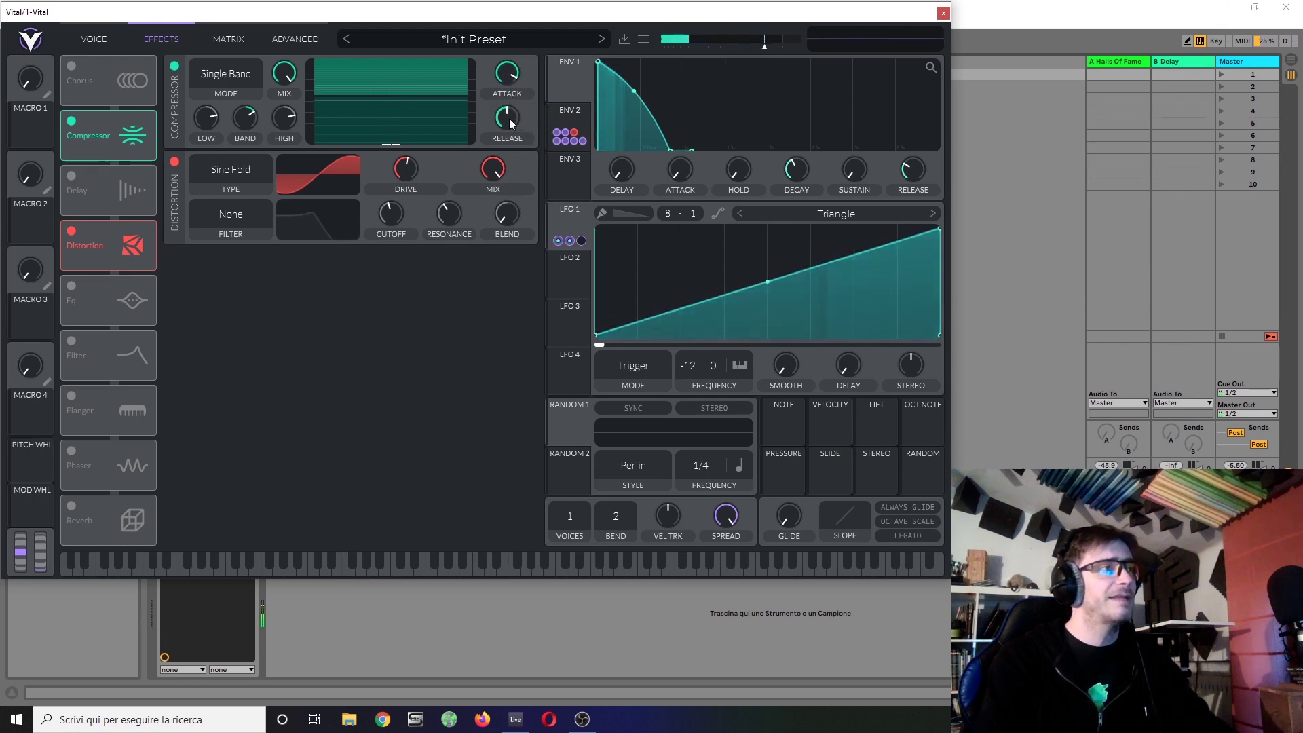
Shorten the compressor's release and move the Compressor after the Distortion in the effects chain
drag(508, 115, 509, 131)
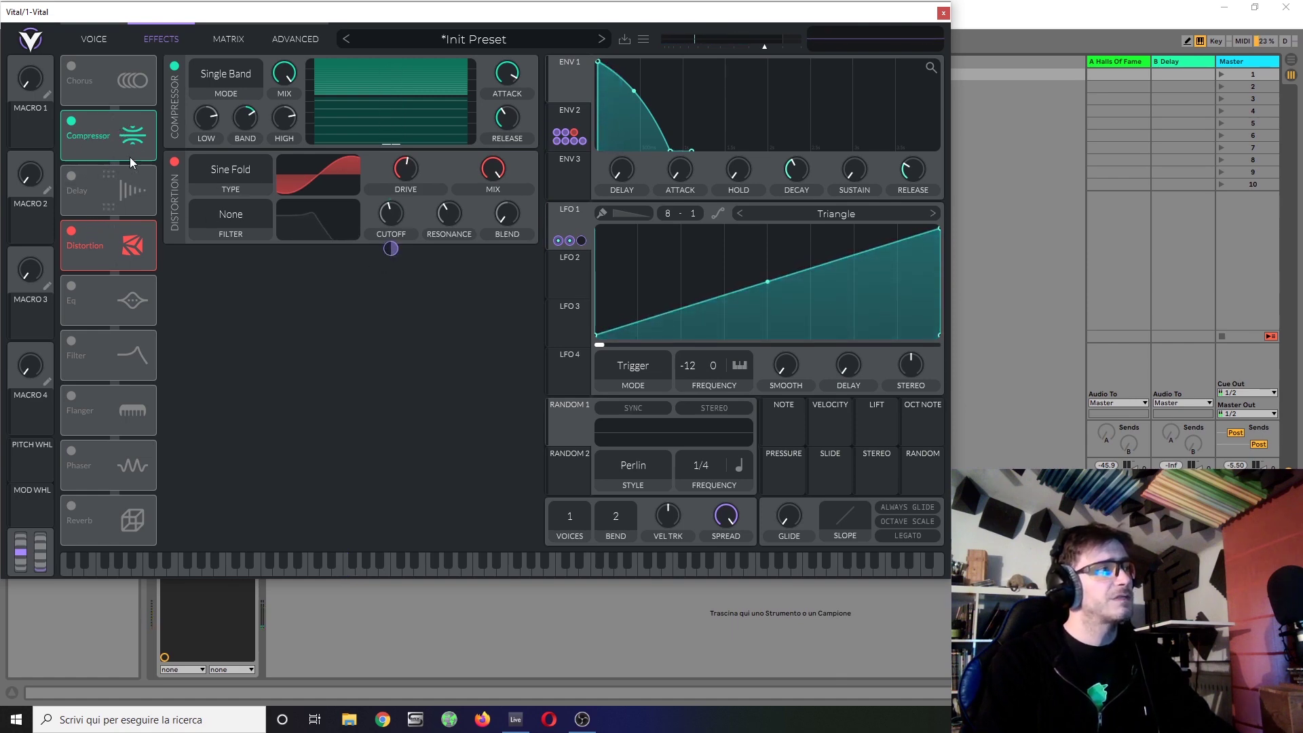
drag(114, 177, 103, 262)
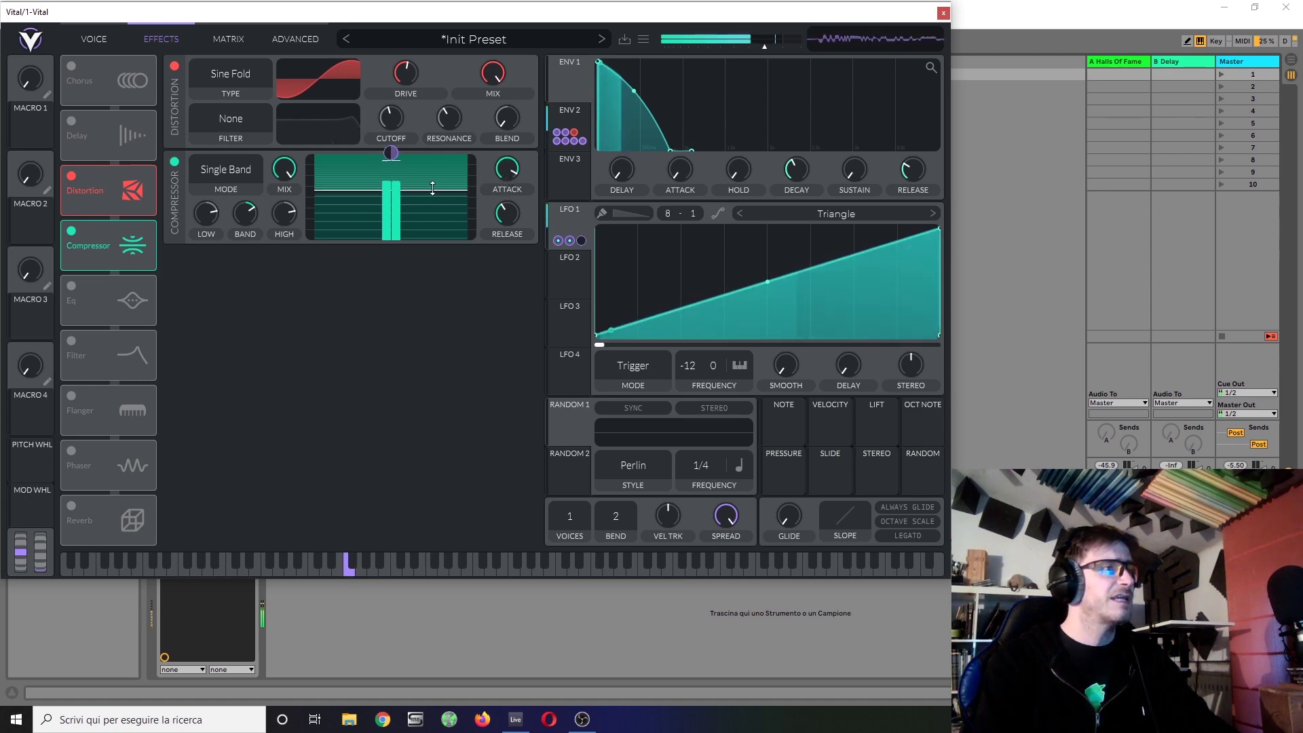
Set the compressor's attack to about 87.5% and lower the master volume to about -9.99 dB
drag(501, 174, 523, 216)
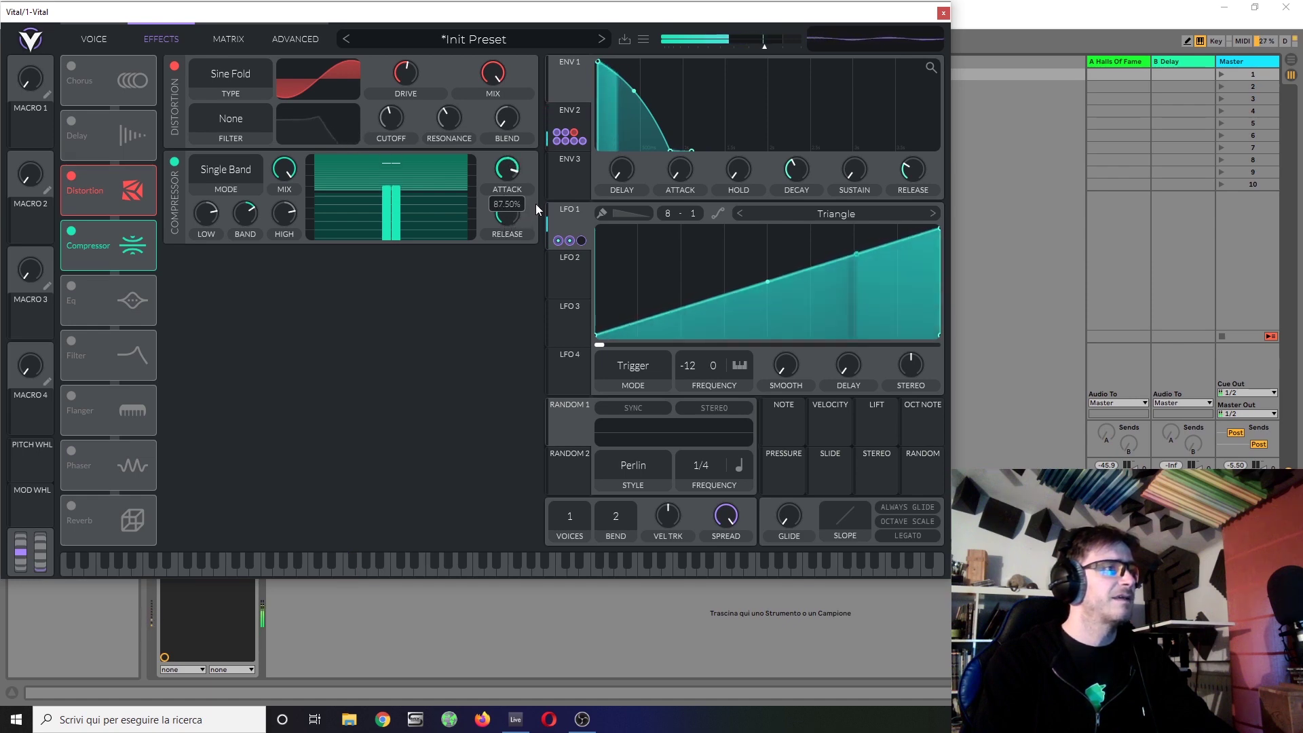
mouse_move(242, 216)
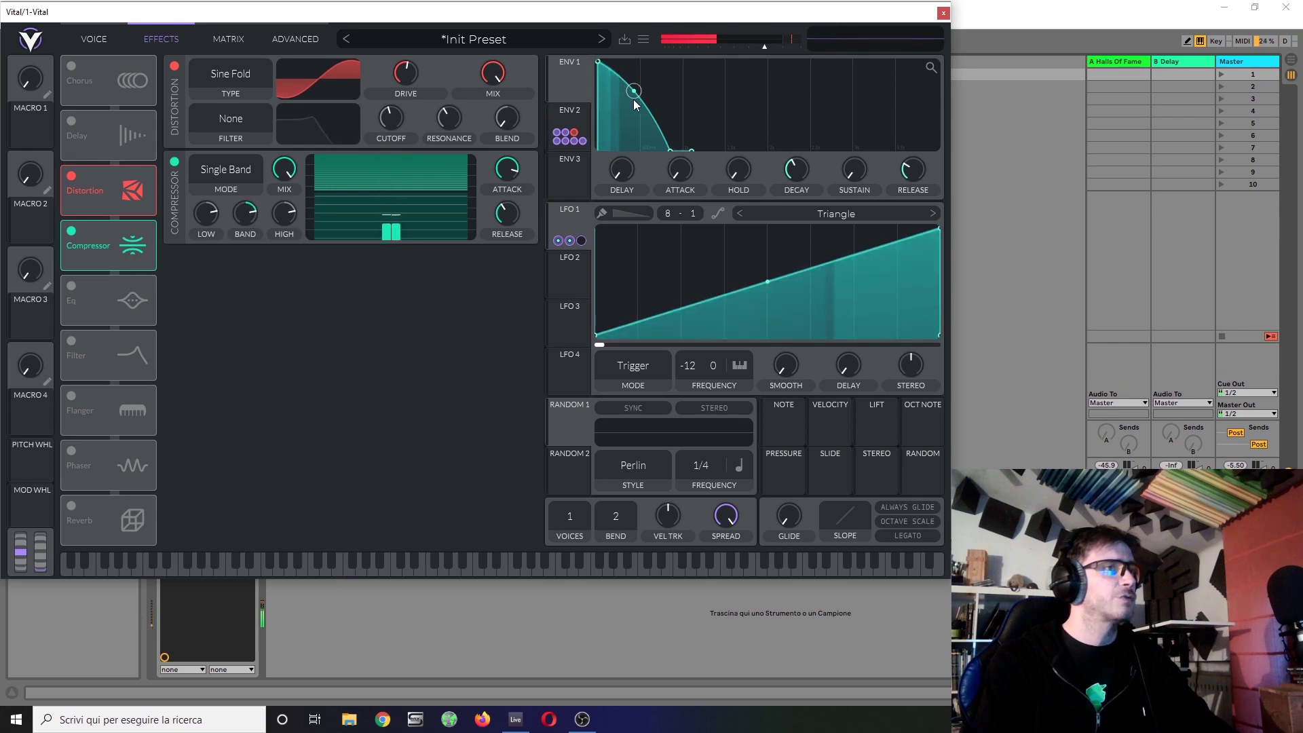
mouse_move(759, 51)
drag(759, 51, 756, 53)
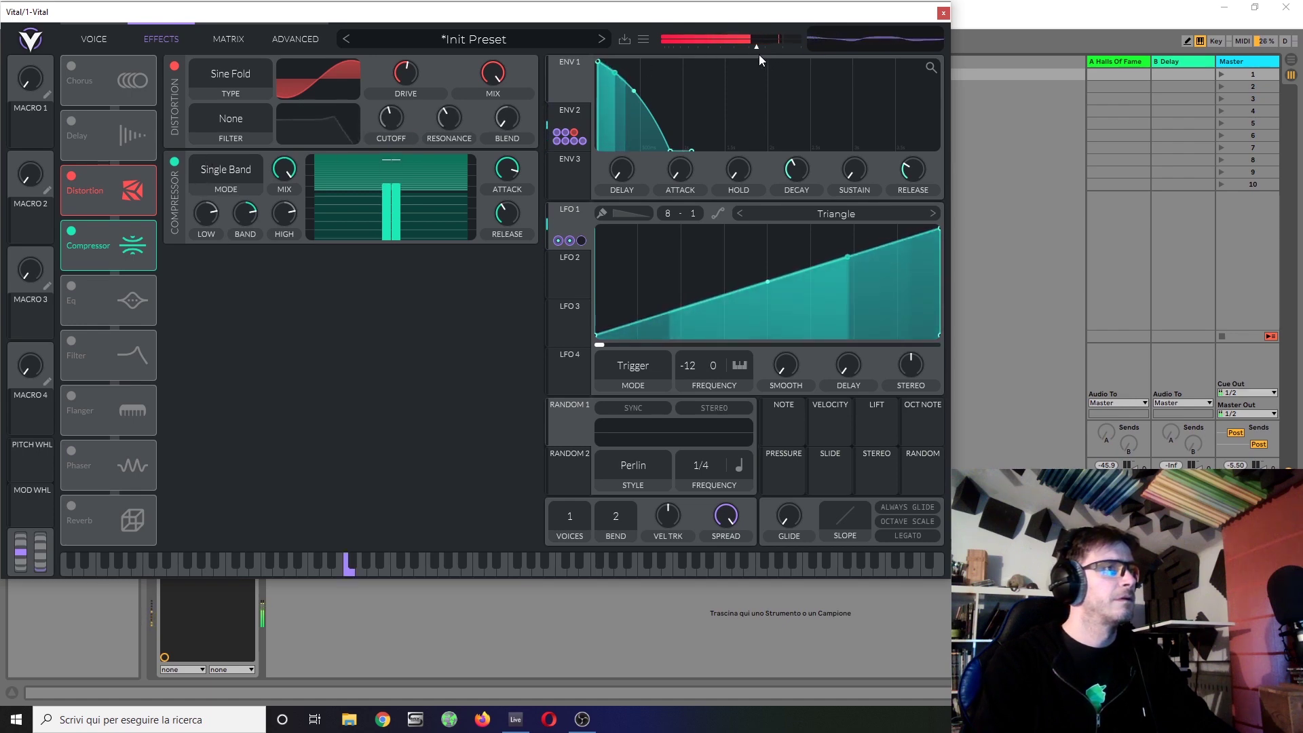
mouse_move(754, 46)
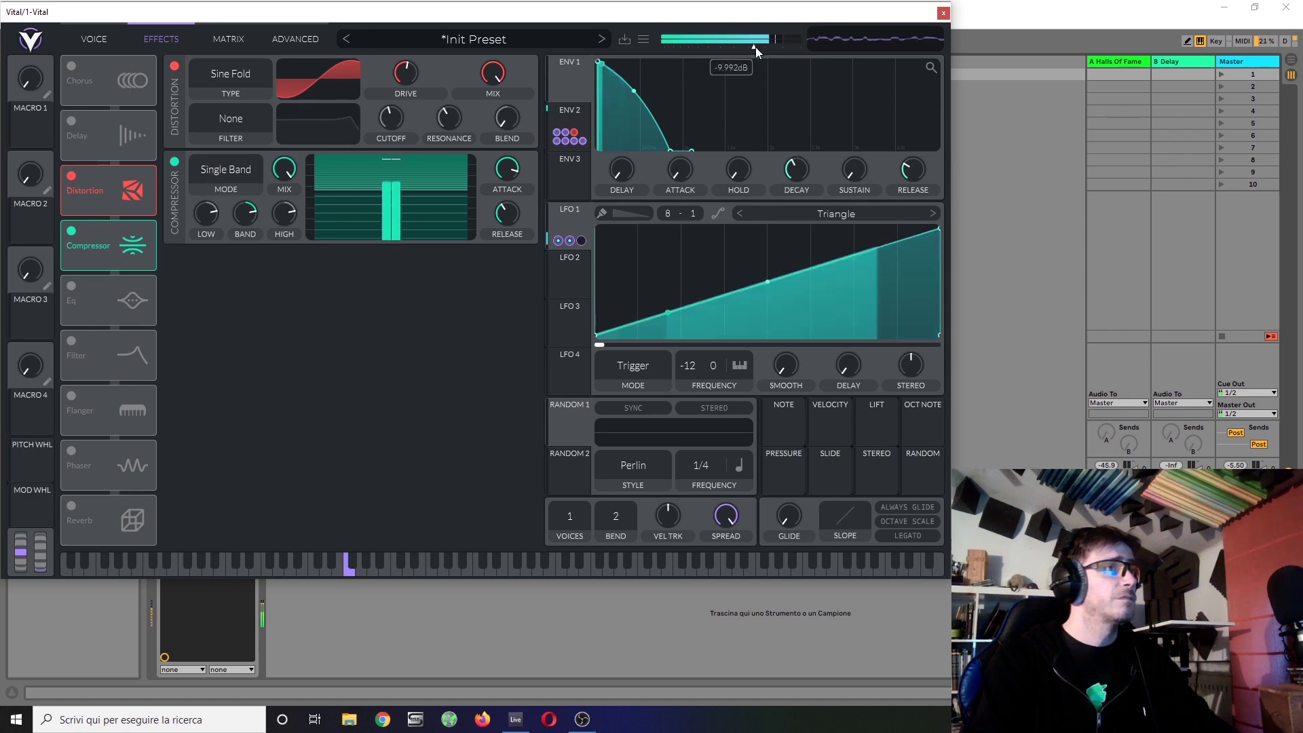
Turn on Filter 1, modulate its cutoff with ENV 2 and set its key tracking to 100%
click(104, 38)
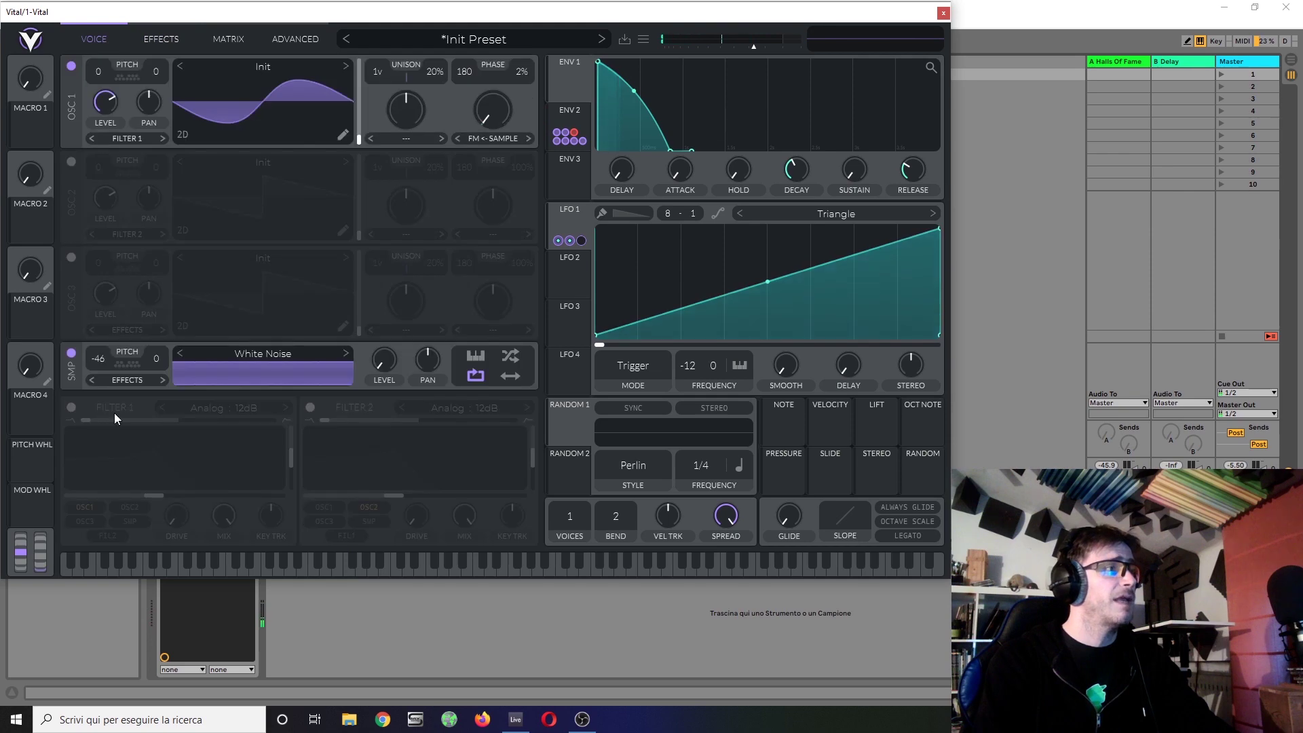
click(72, 407)
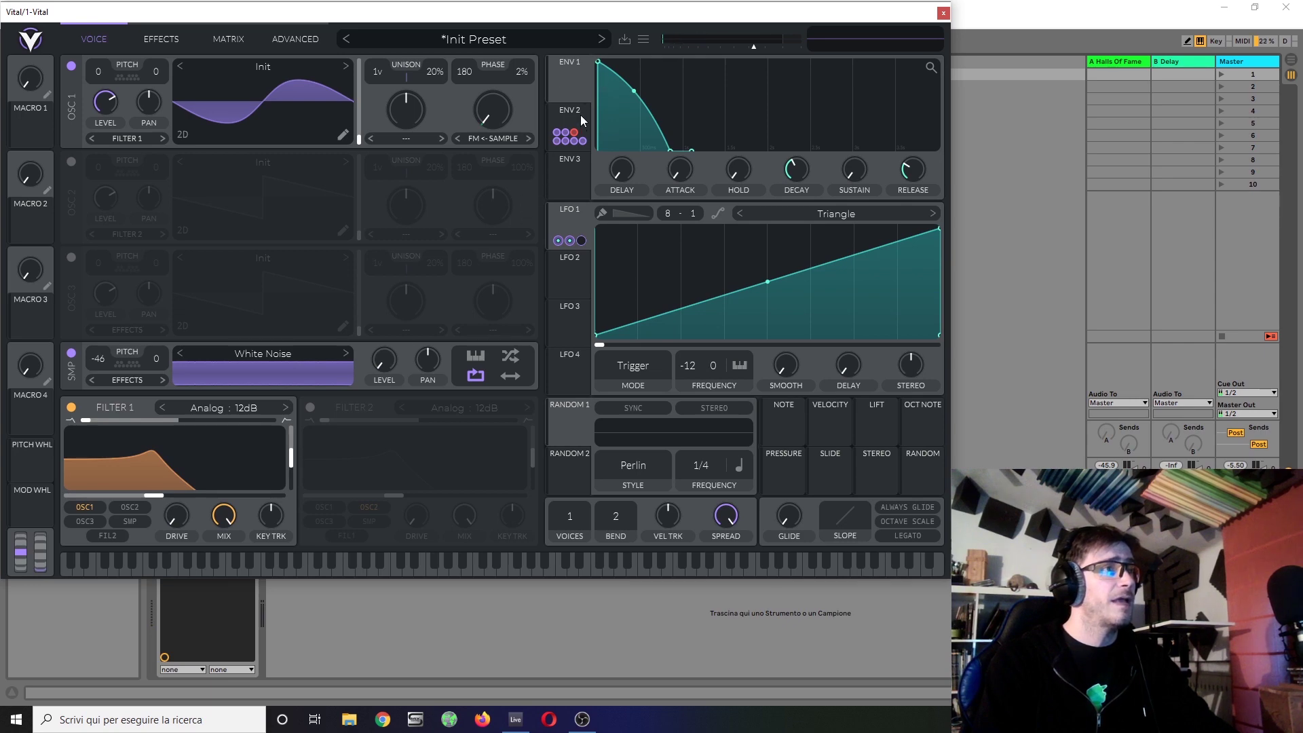
drag(581, 115, 177, 480)
drag(273, 516, 295, 453)
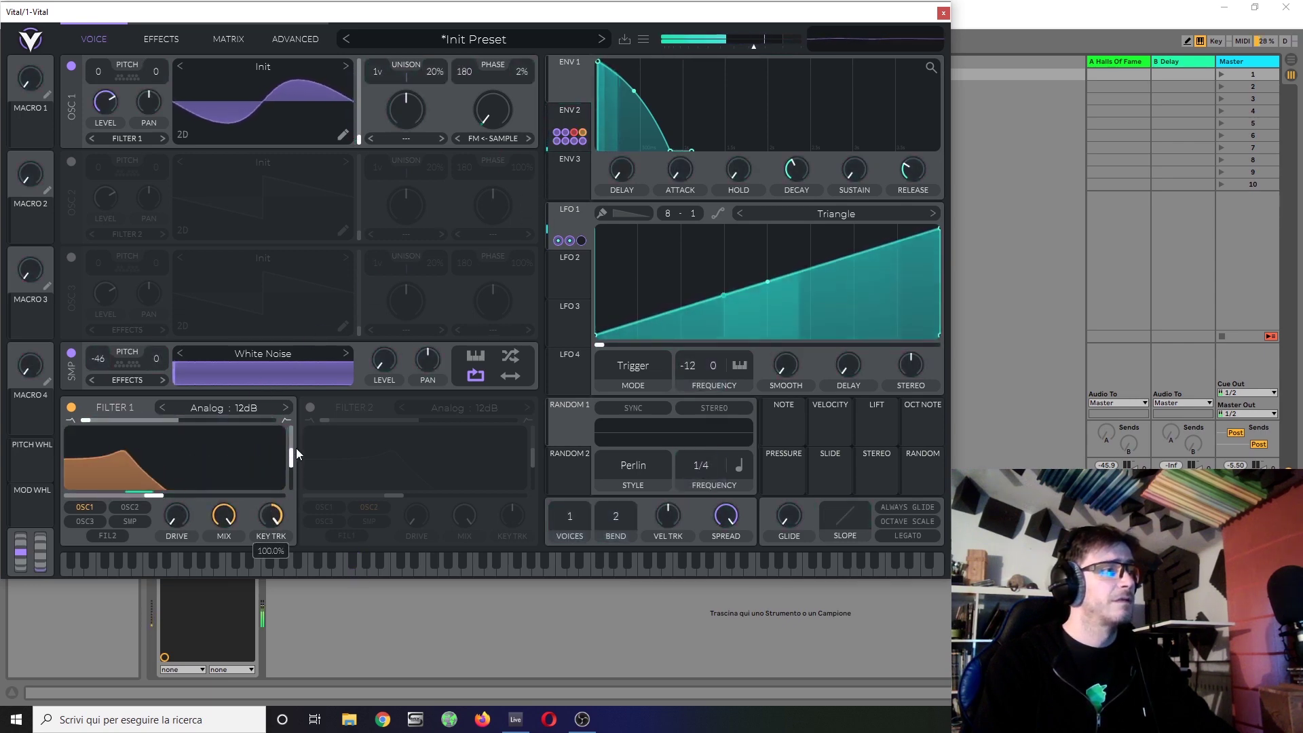
Raise Filter 1's cutoff slightly and increase its drive to about 8.7 dB
mouse_move(132, 498)
mouse_move(171, 481)
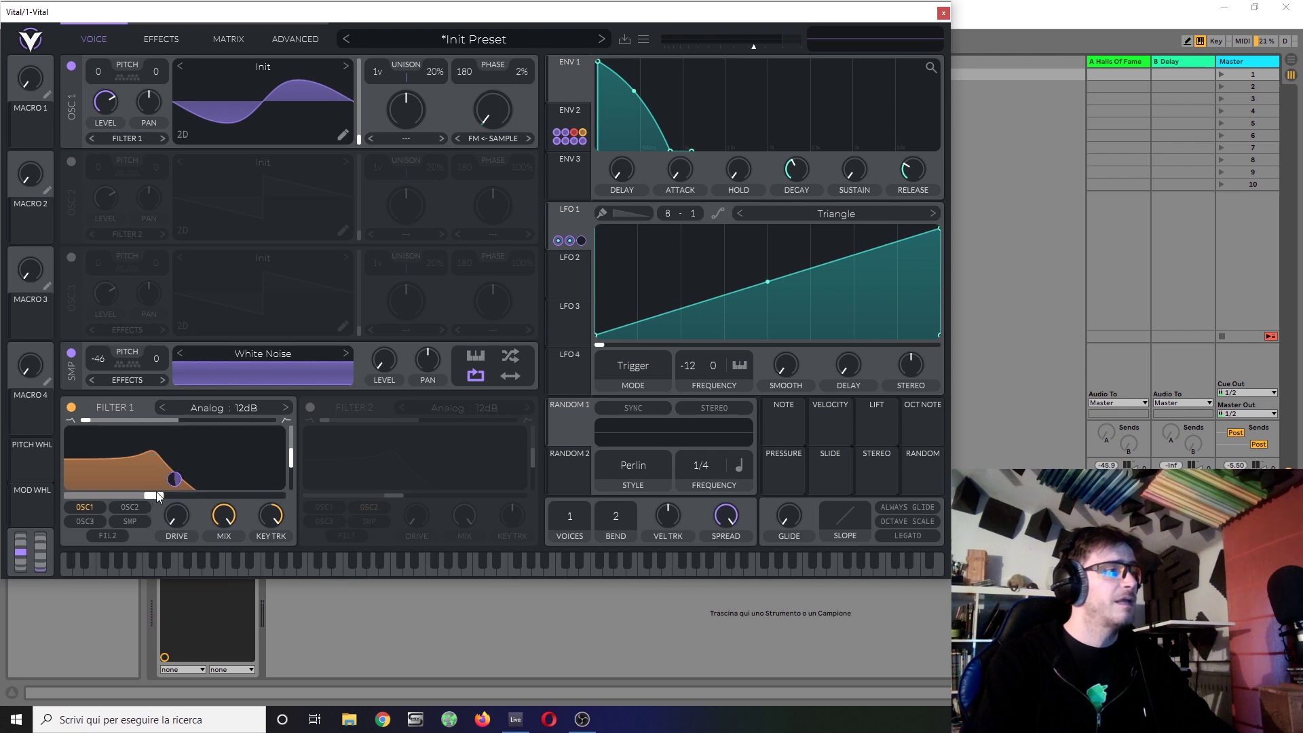
drag(158, 496, 166, 497)
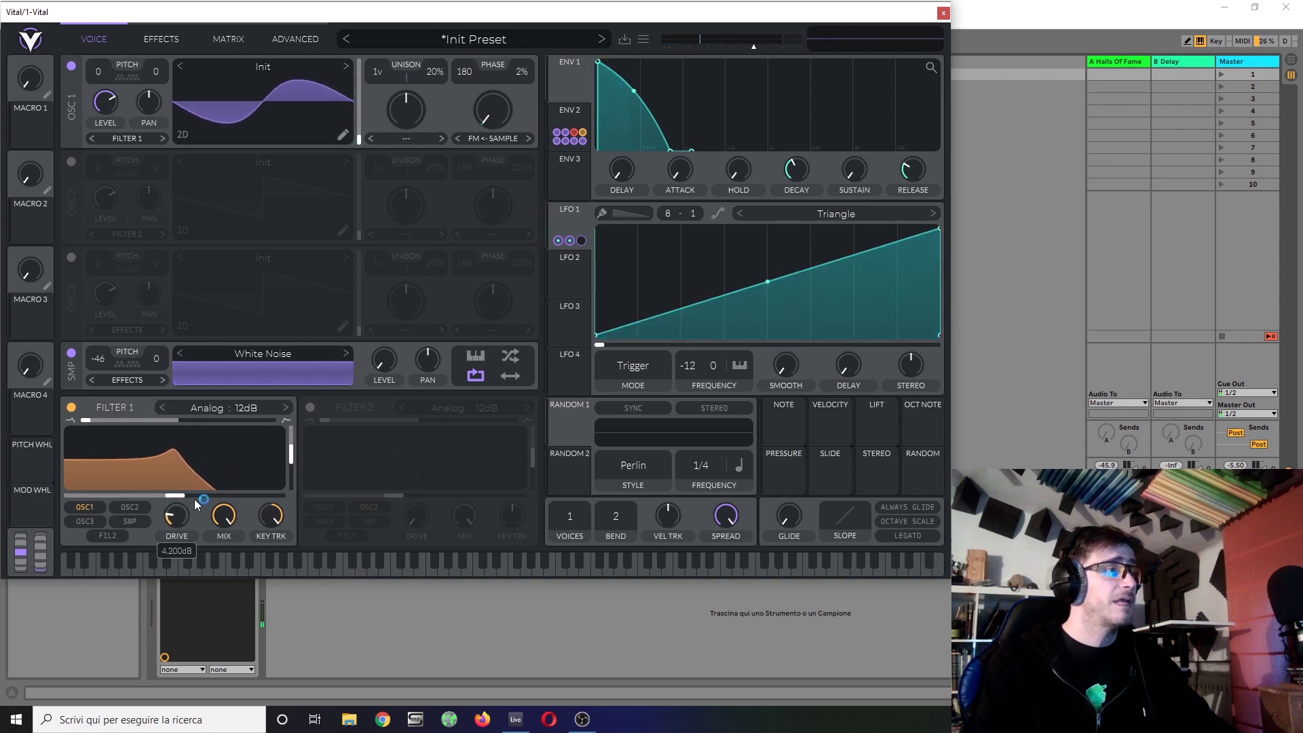
drag(197, 502, 215, 475)
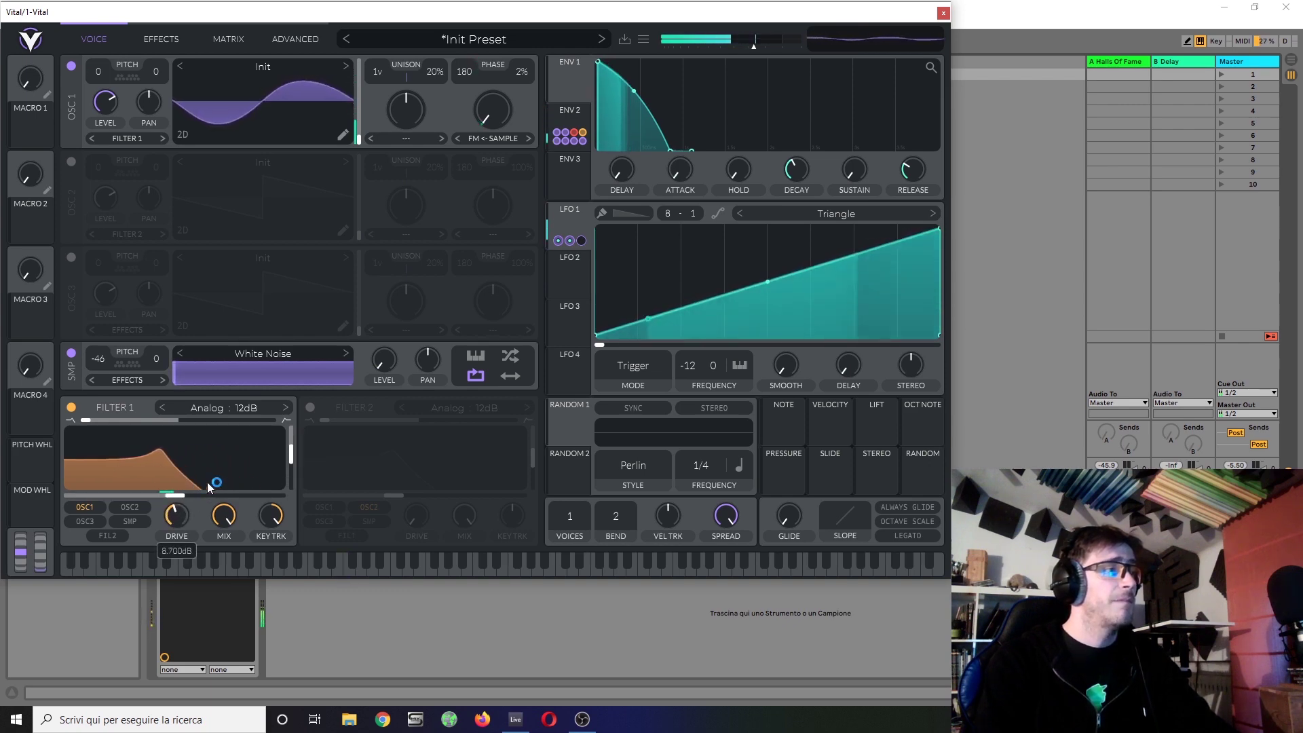
Compare the Ladder and Digital models on Filter 1, choose Ladder 12dB and lower the filter's resonance
click(221, 413)
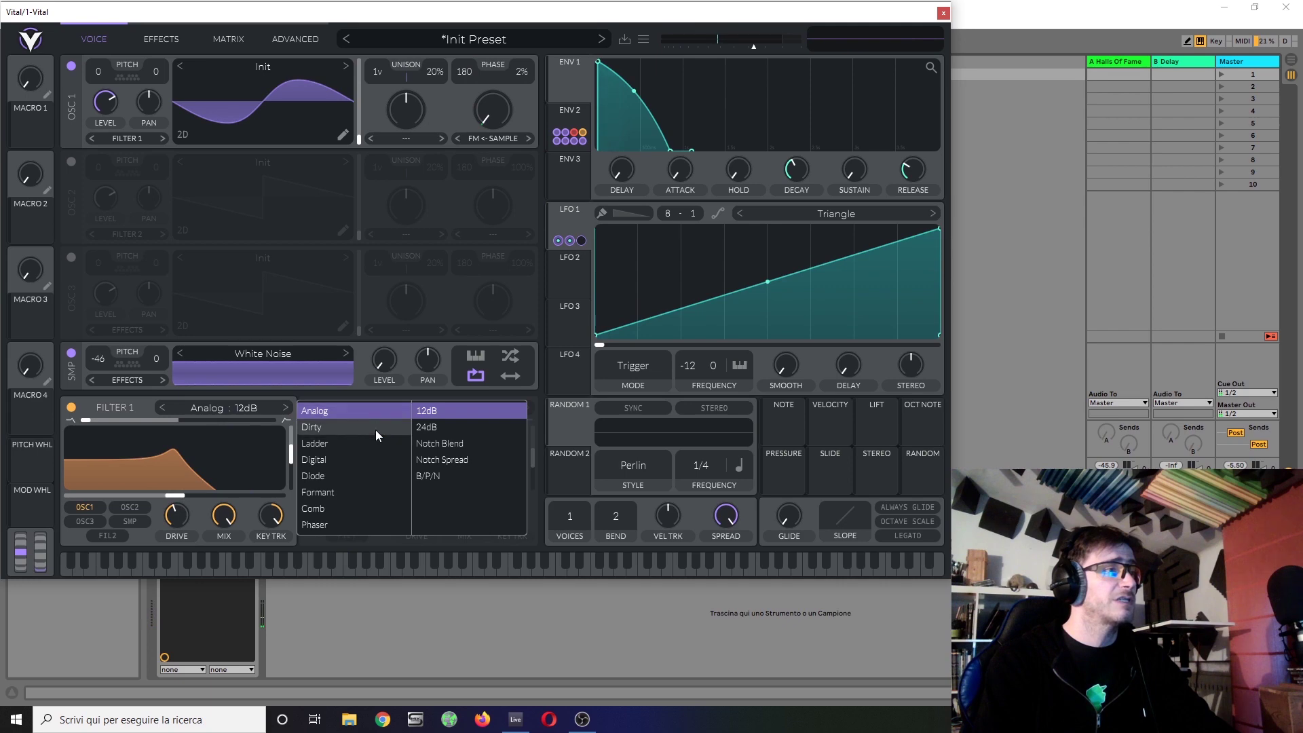
click(327, 441)
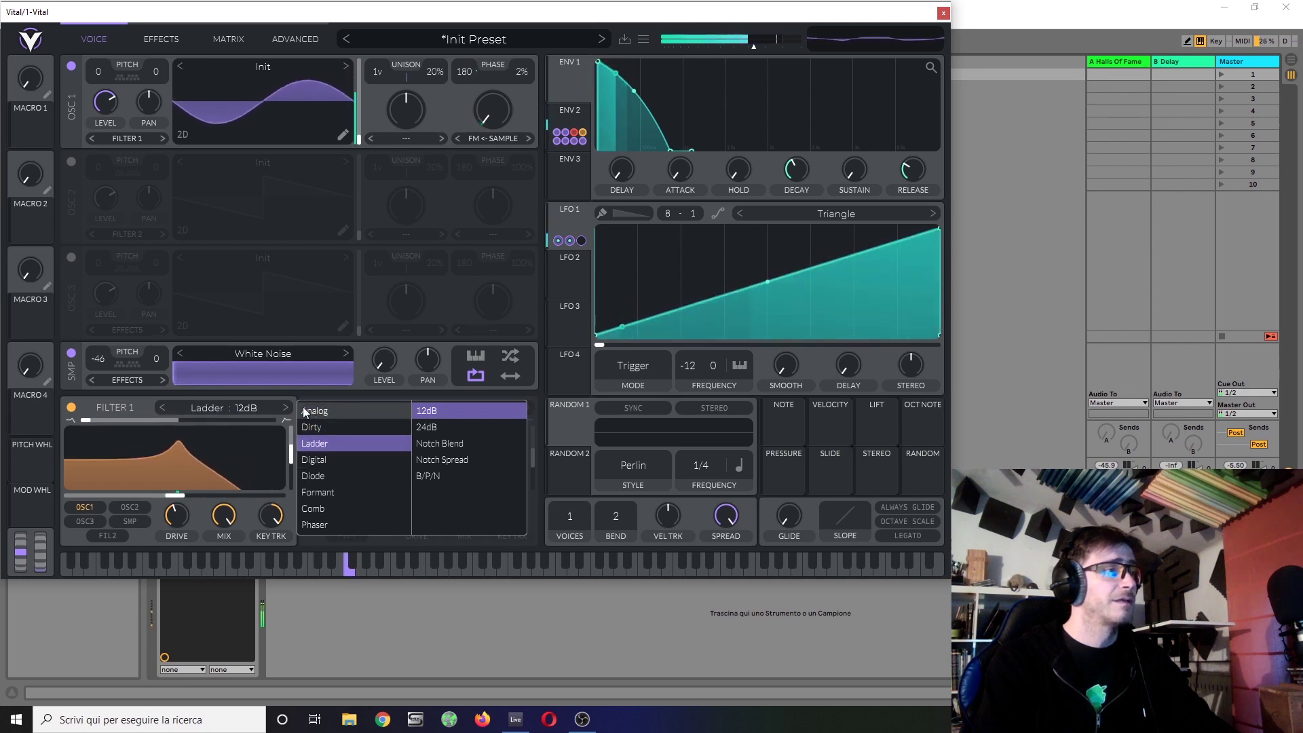
click(310, 460)
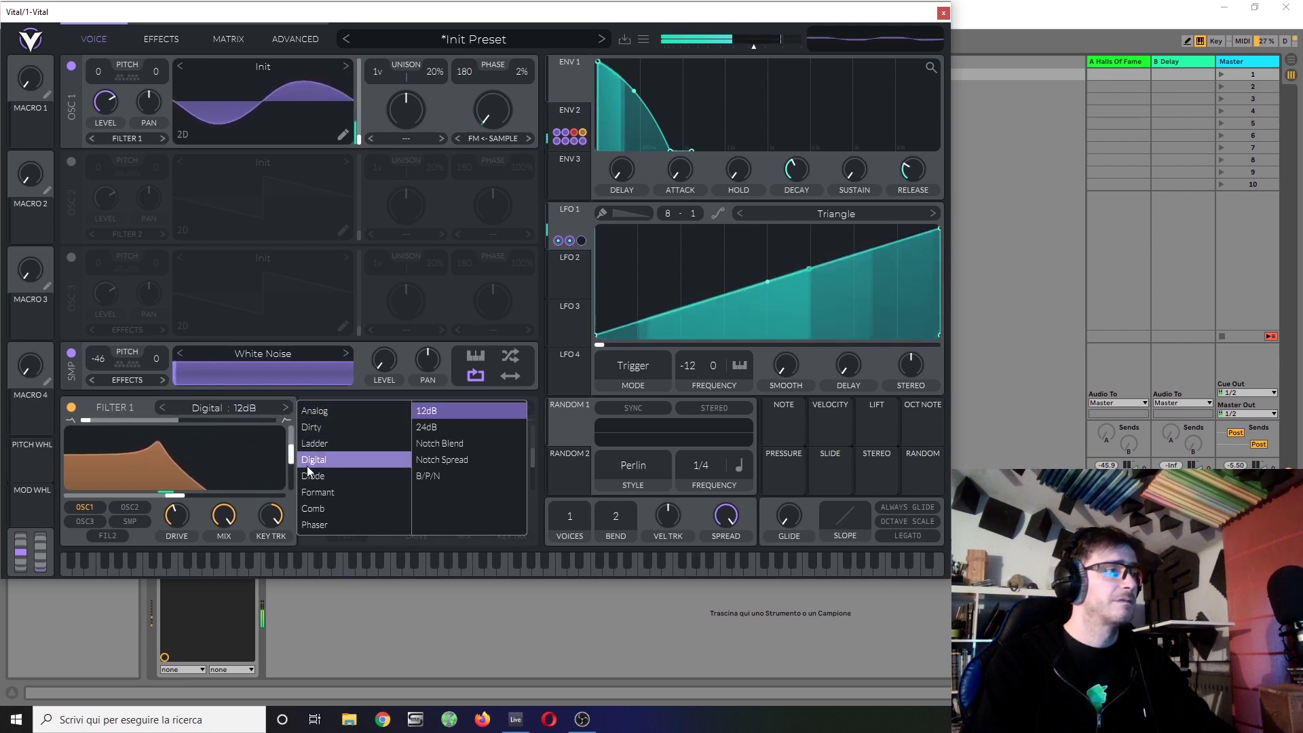
click(314, 443)
click(292, 457)
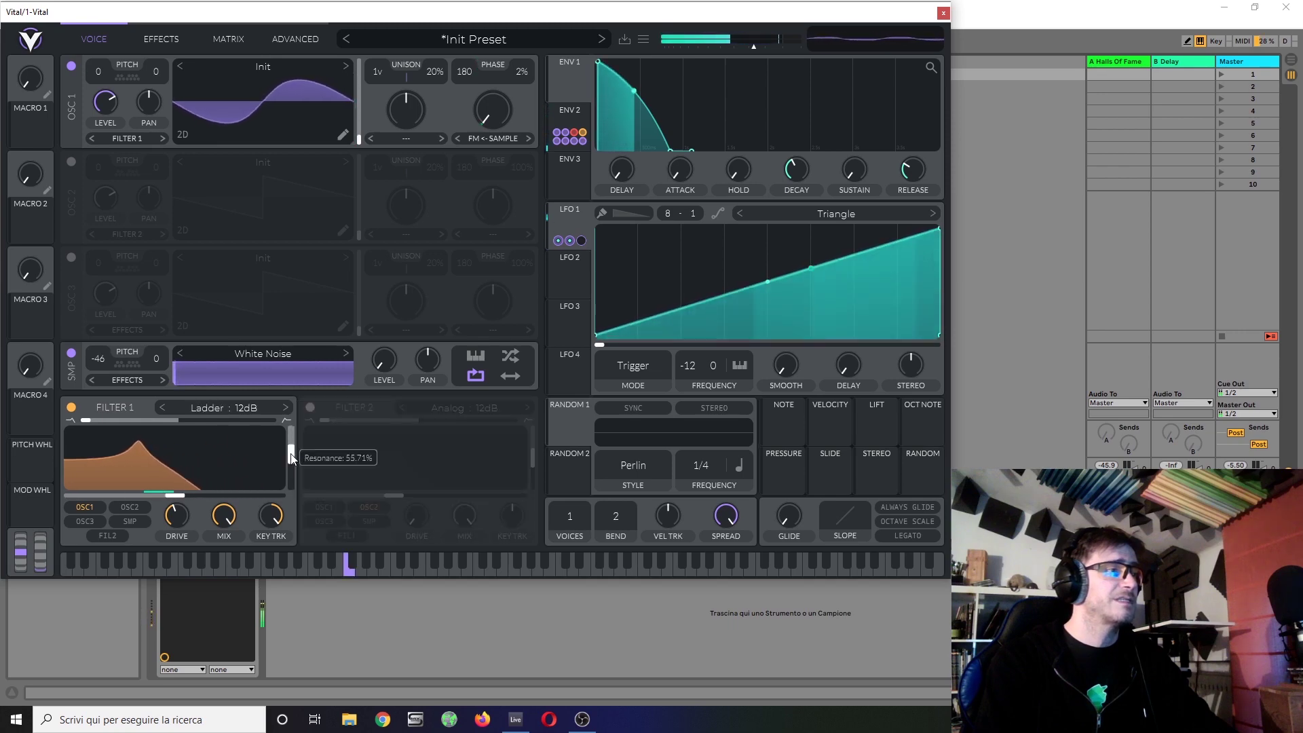
drag(292, 457, 297, 478)
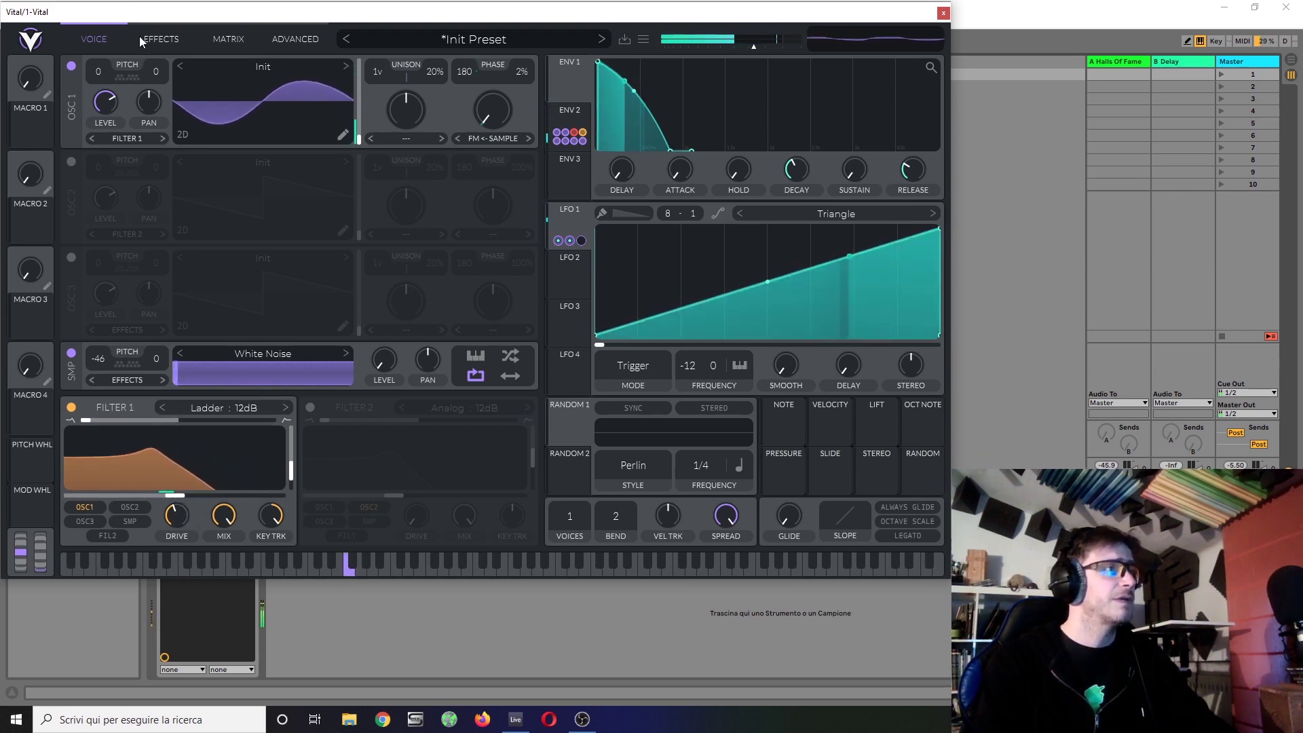
Bend the ENV 2 to Filter 1 Cutoff remap curve into a steep exponential shape and lower Filter 1's drive to about 2.8 dB
click(228, 38)
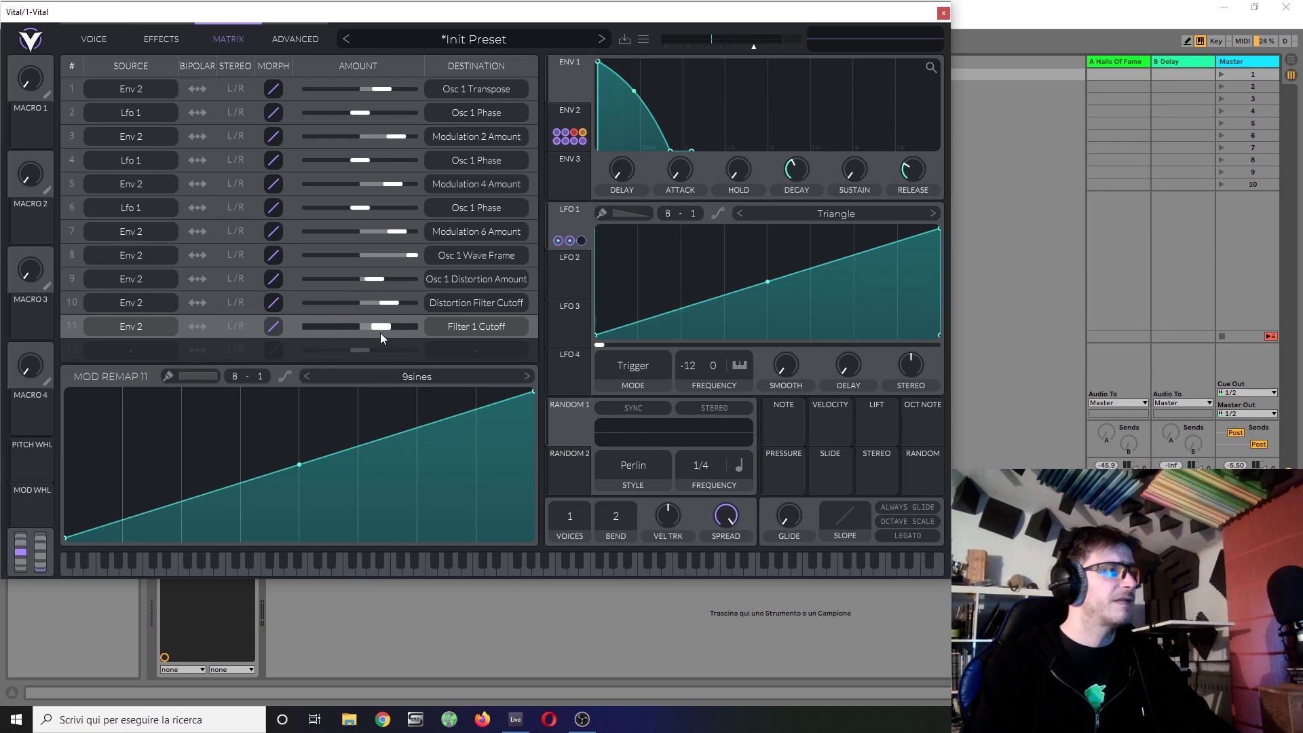
drag(304, 464, 316, 545)
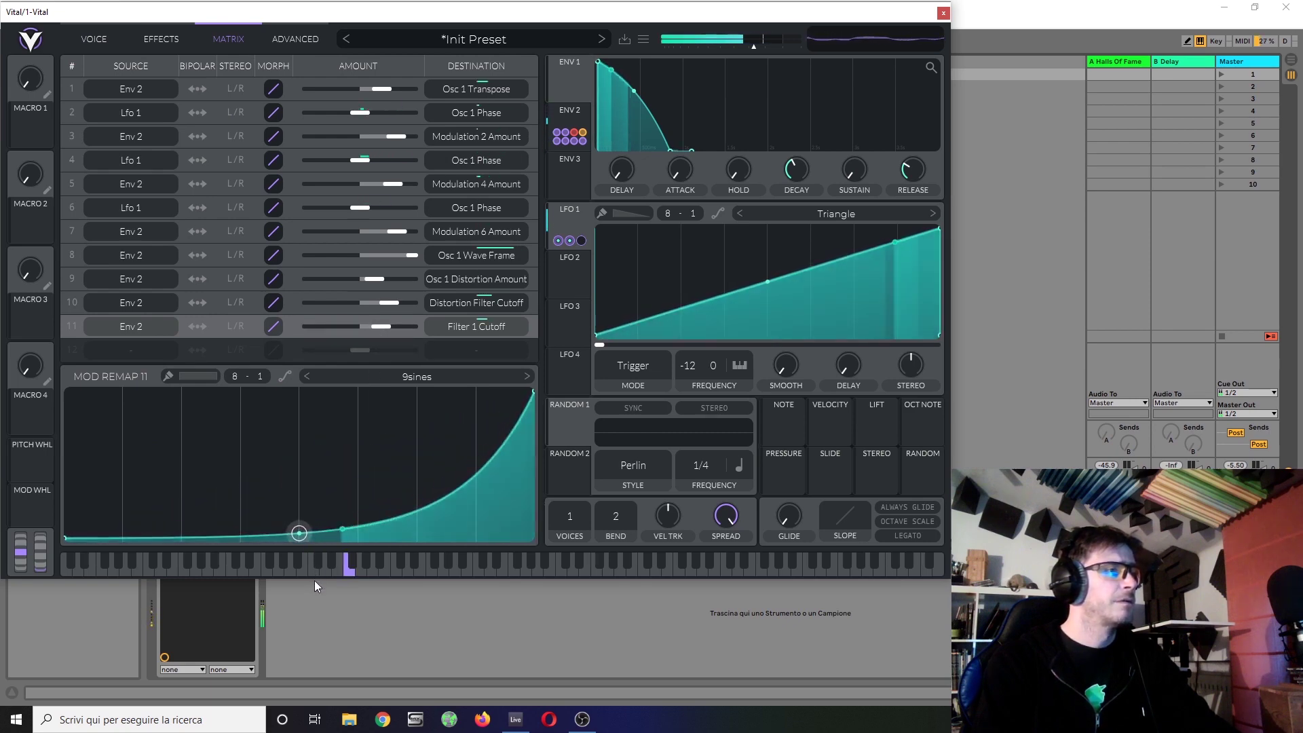
click(102, 40)
drag(169, 535, 184, 566)
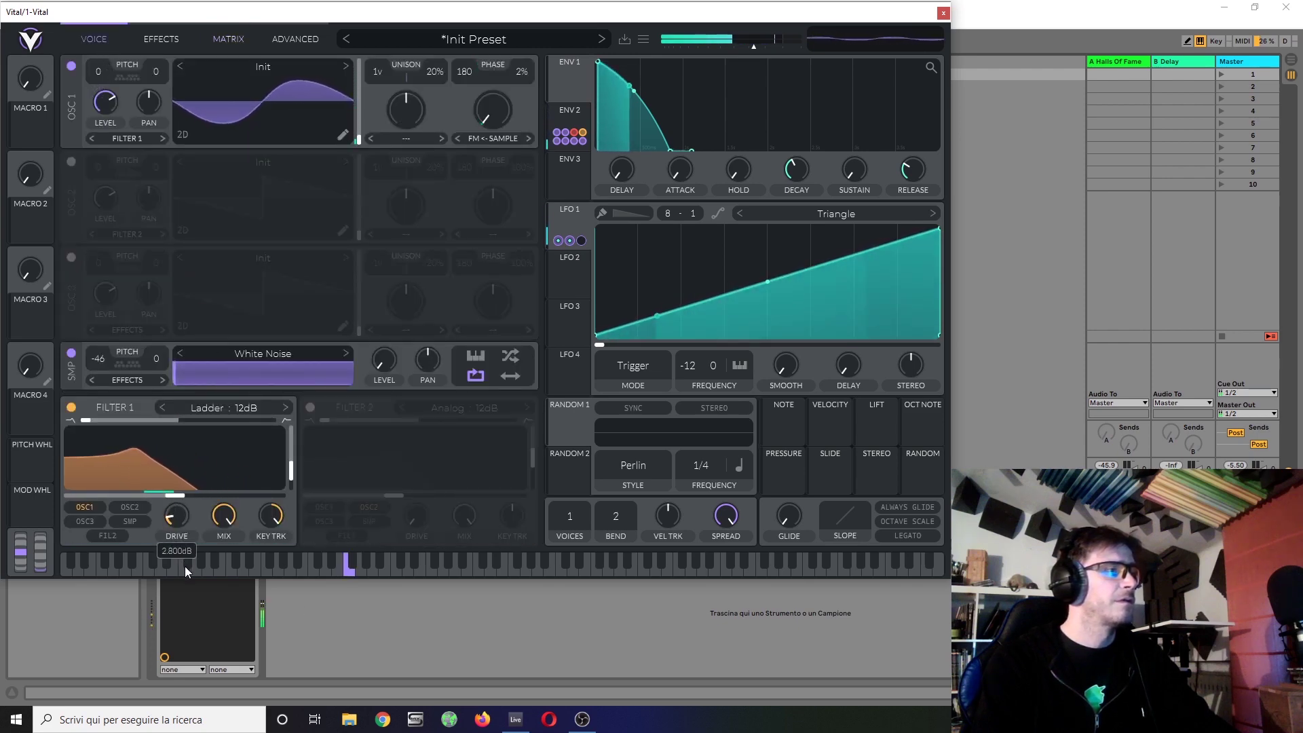
Change Filter 1's type to the Dirty model with the 24dB style
click(208, 410)
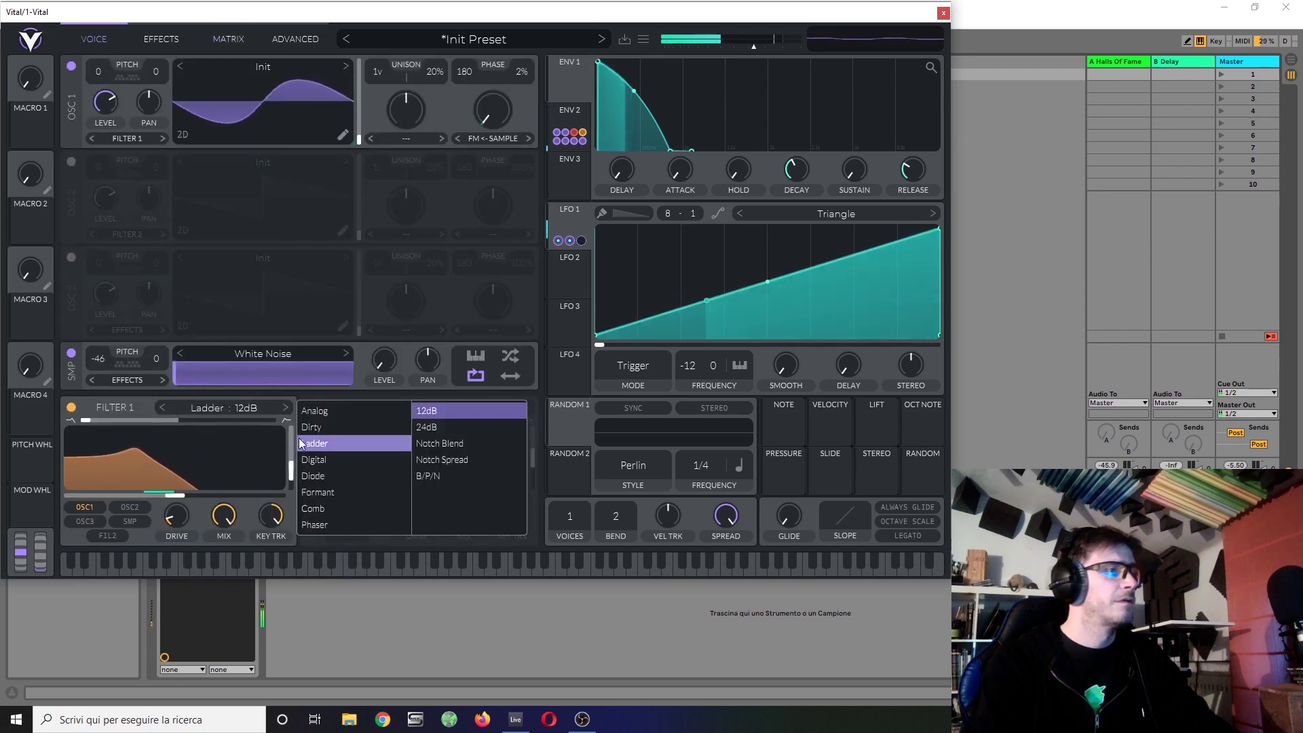
click(345, 429)
click(435, 425)
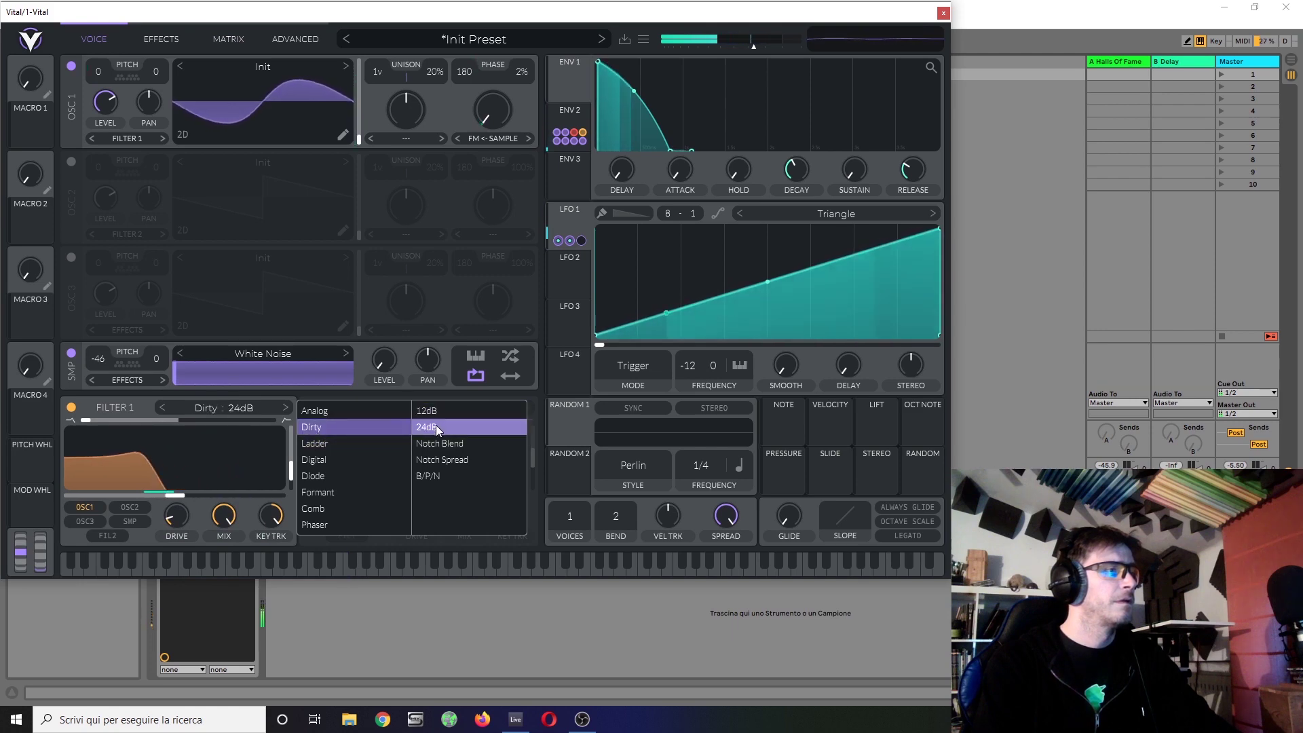
drag(178, 481, 178, 468)
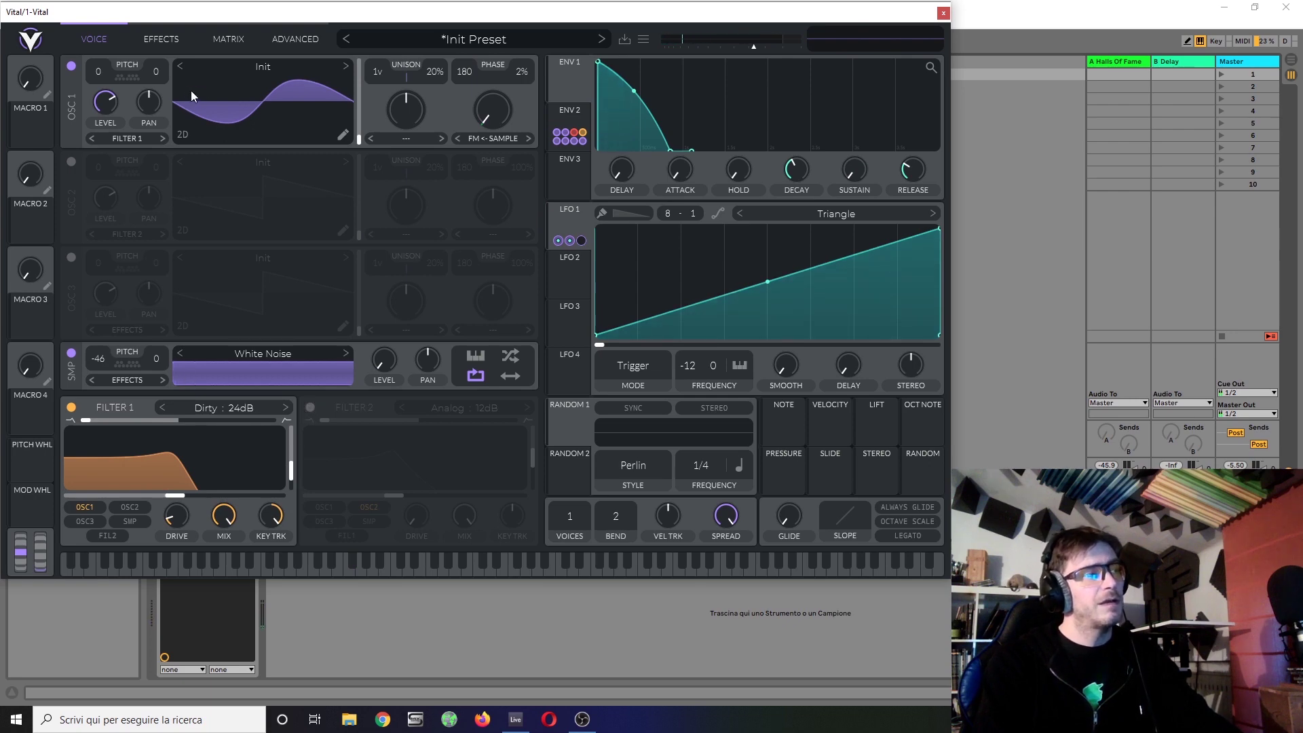
Turn on Filter 2 with Filter 1 as its input and set it to Analog Notch Blend with the blend at the midpoint
click(312, 409)
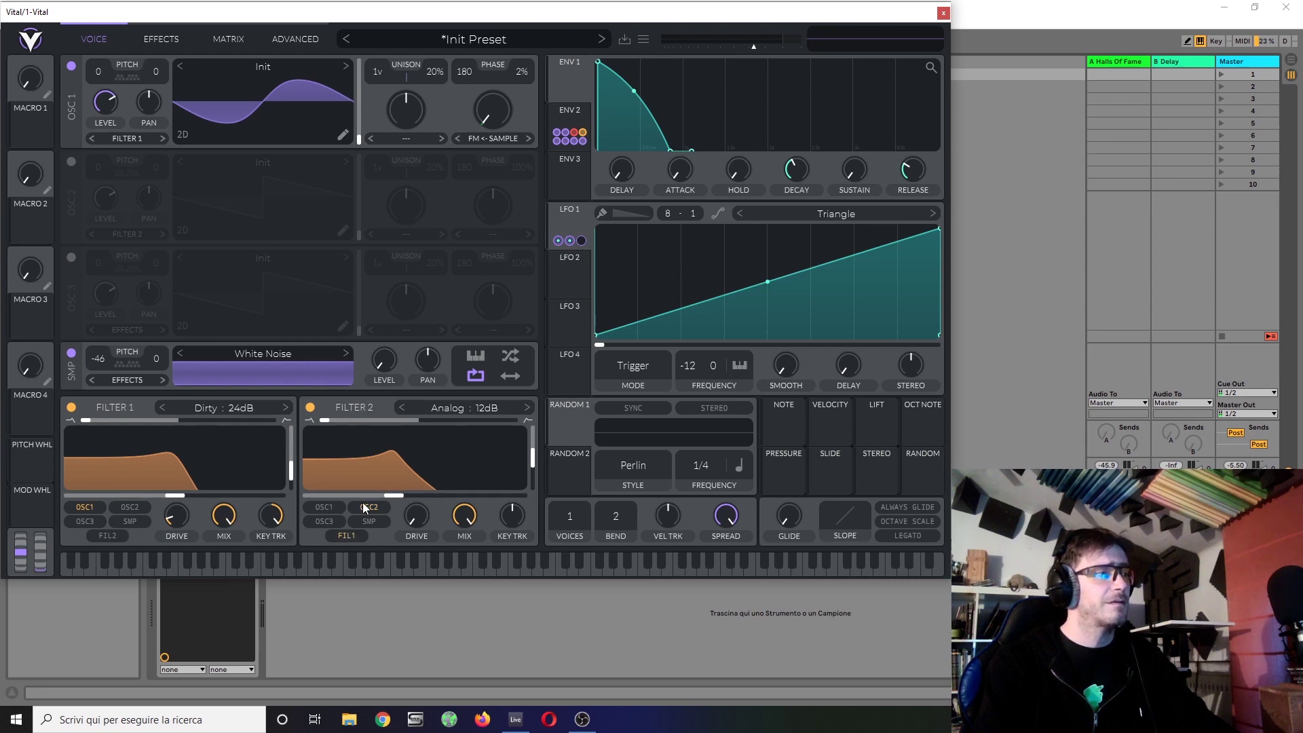
click(448, 407)
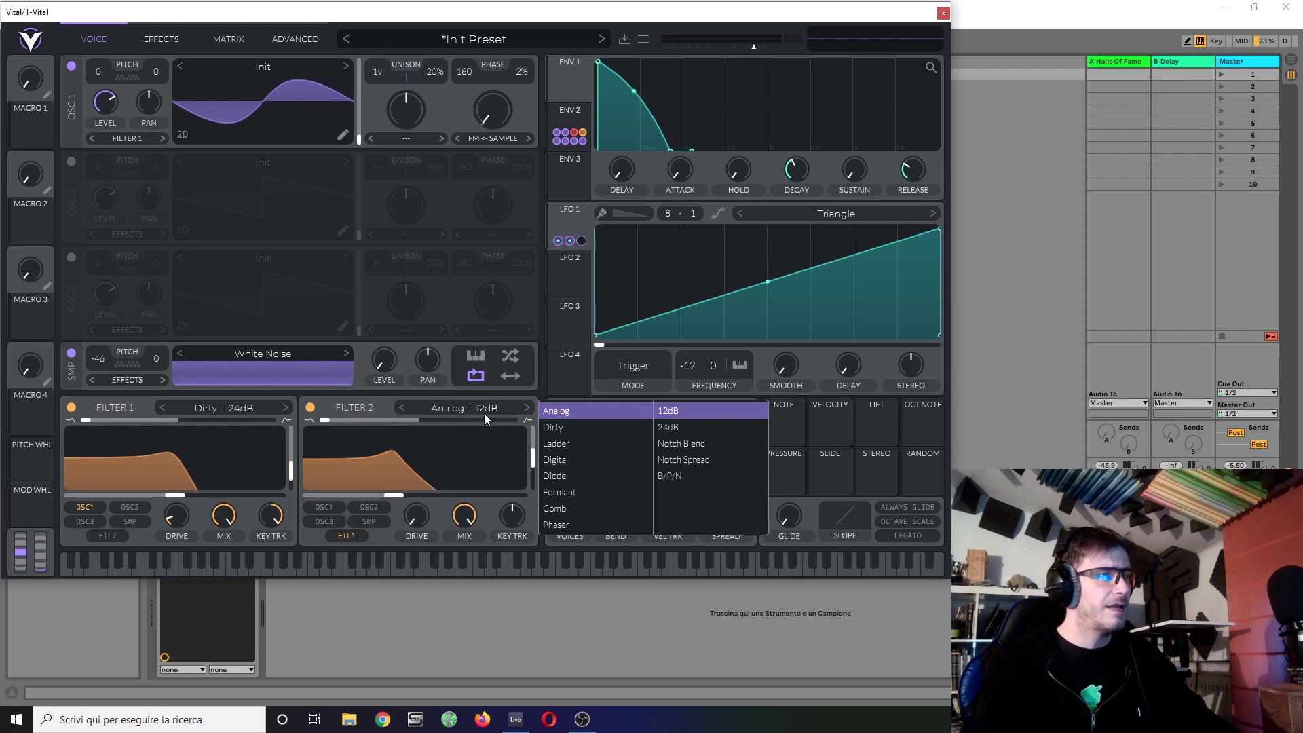
click(699, 447)
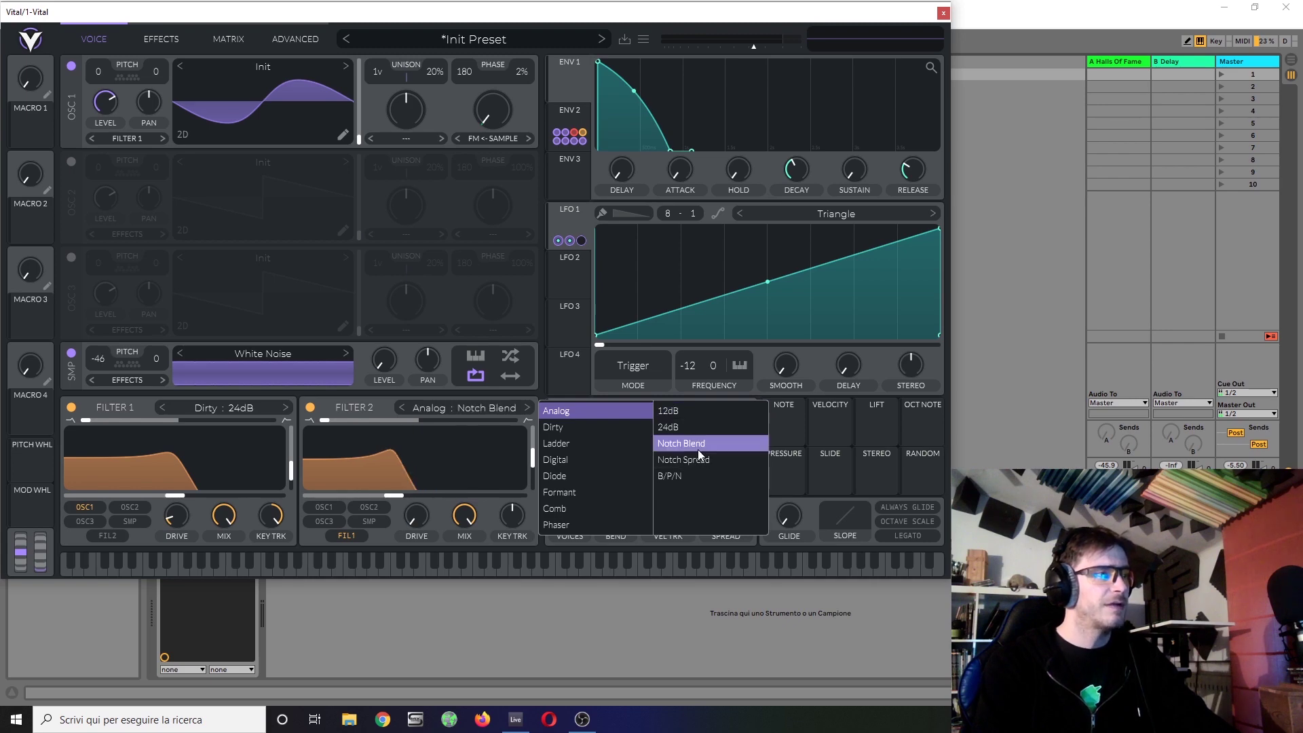
drag(318, 421, 418, 430)
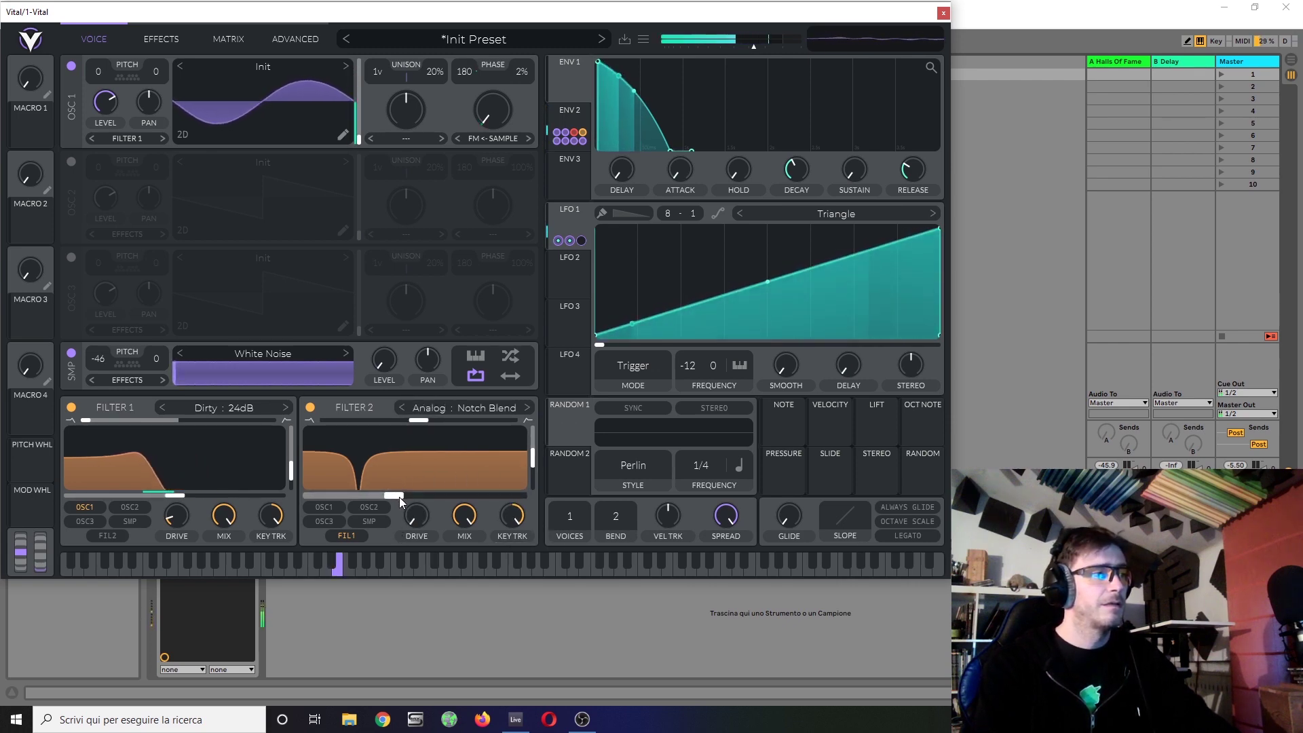
Raise Filter 2's notch cutoff, add some drive and lower its resonance to widen the notch
drag(391, 495, 439, 500)
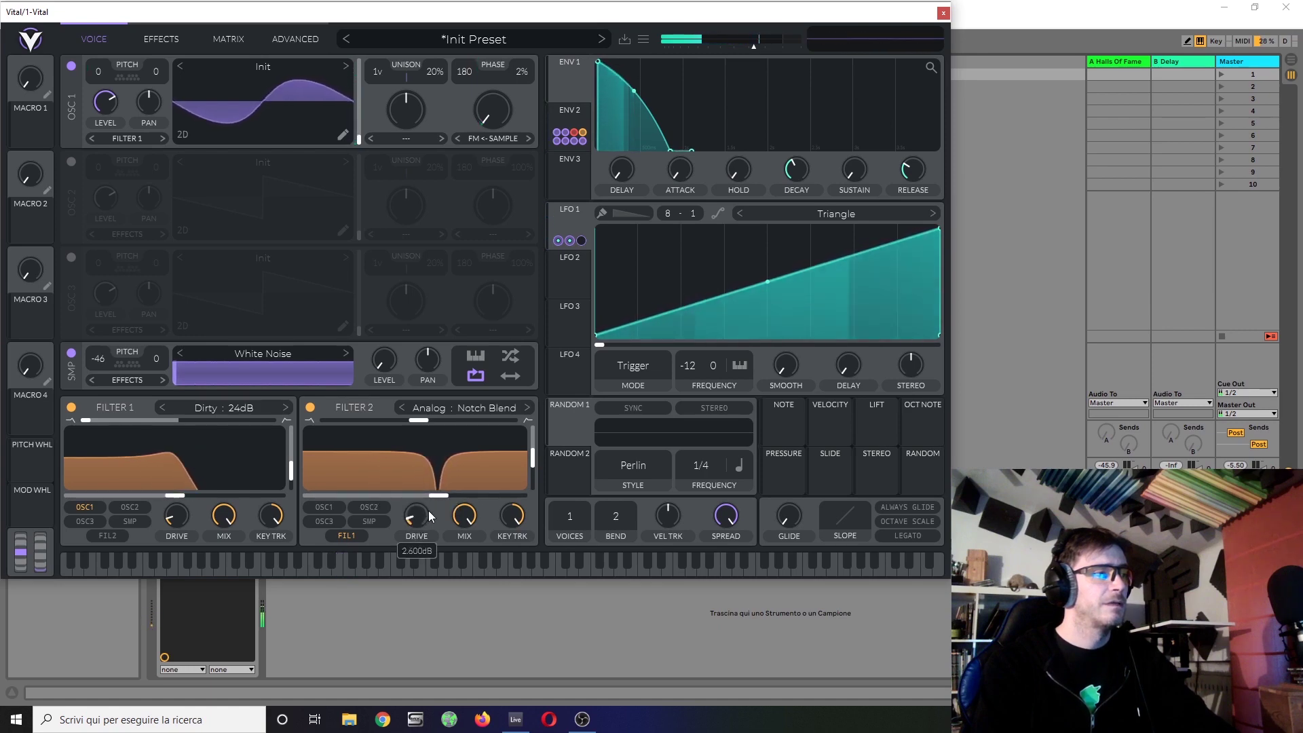
mouse_move(438, 498)
mouse_down()
mouse_move(462, 498)
mouse_move(420, 499)
mouse_up()
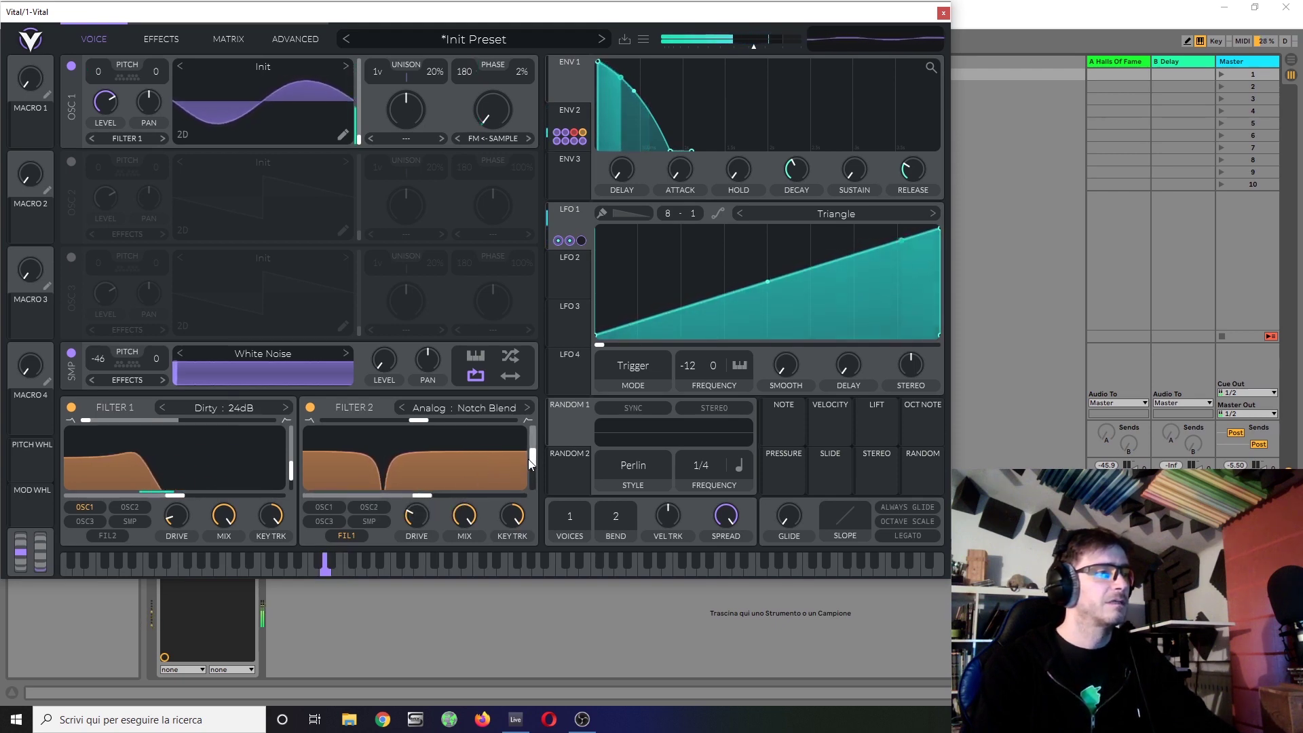
drag(530, 458, 534, 483)
mouse_move(421, 496)
mouse_down()
mouse_move(455, 498)
mouse_move(425, 503)
mouse_up()
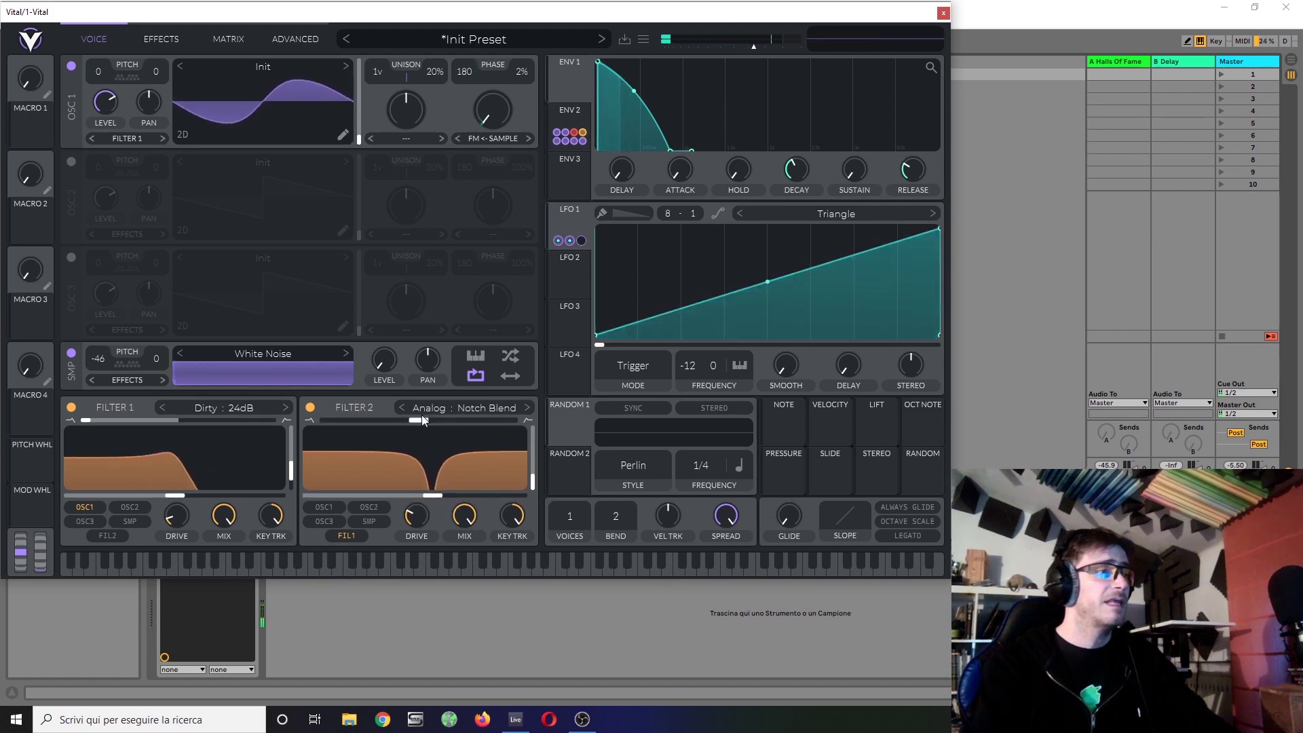
Try the Dirty and Ladder models on Filter 2, choose Digital Notch Blend and raise the cutoff to about 34.53 semitones
click(474, 407)
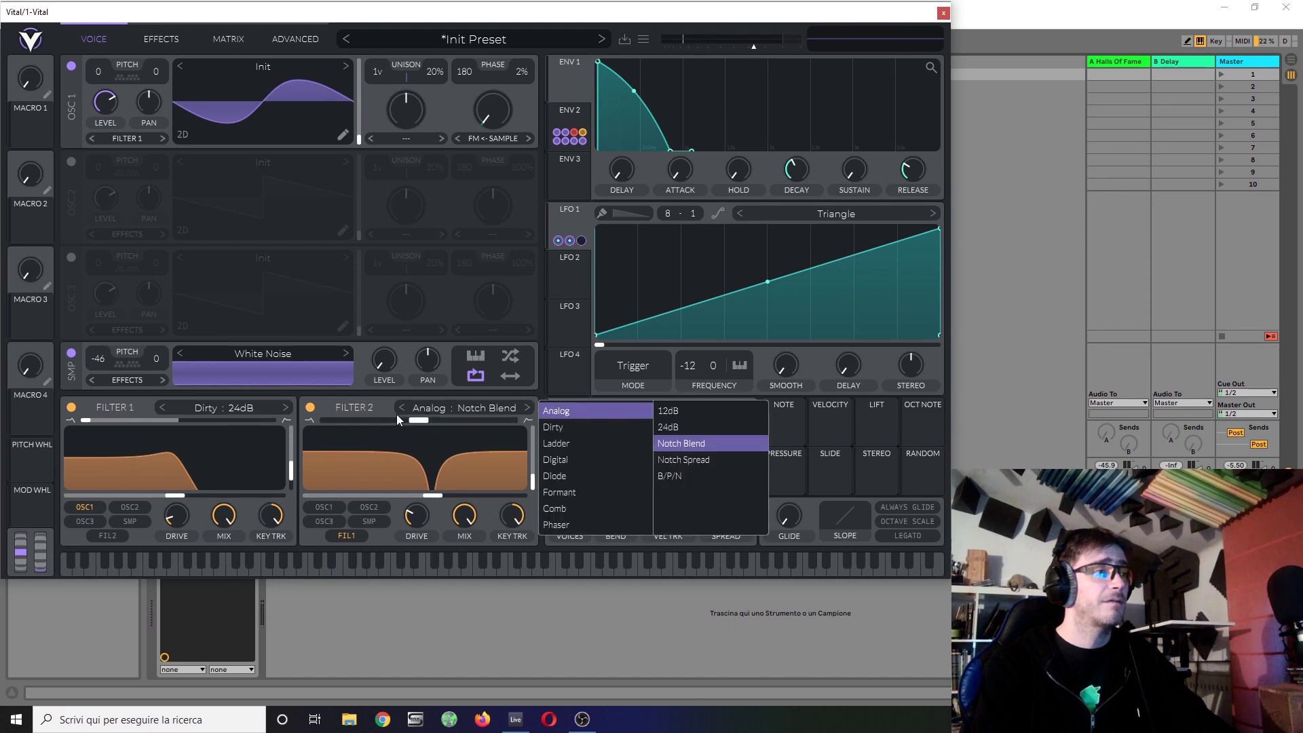
click(546, 428)
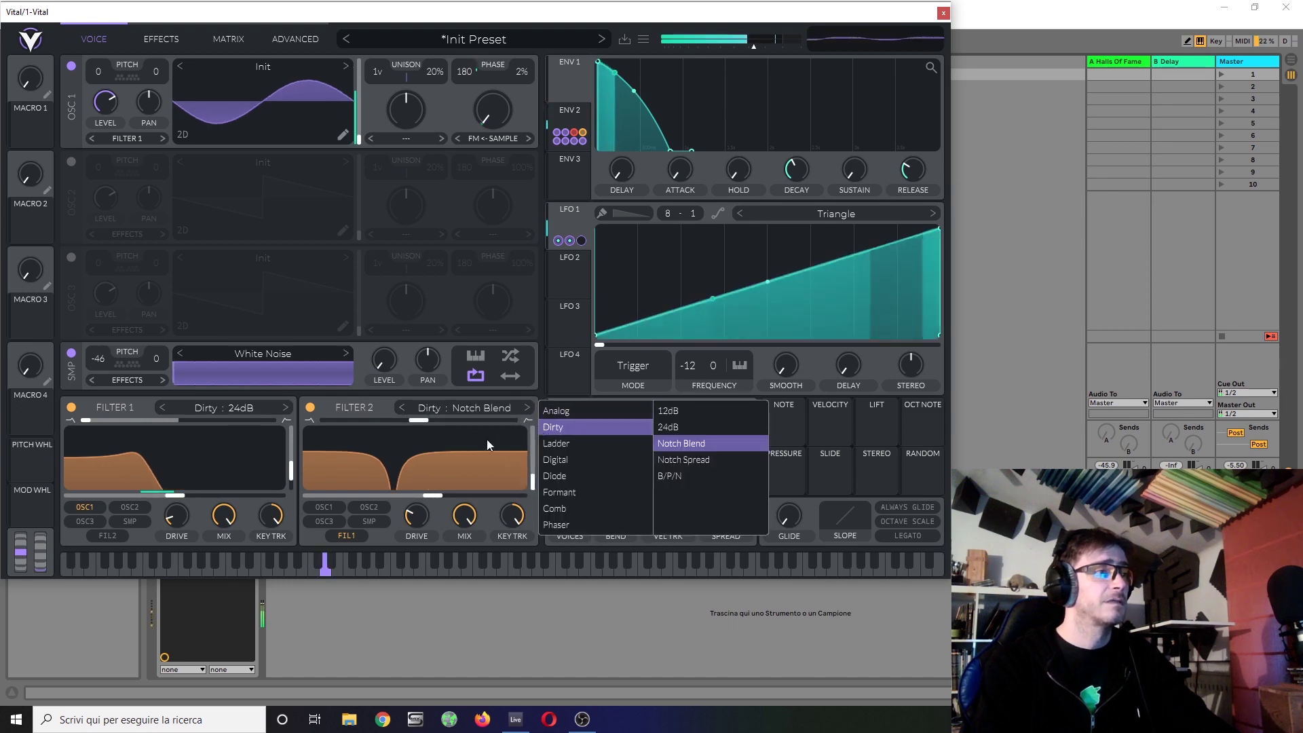
click(567, 441)
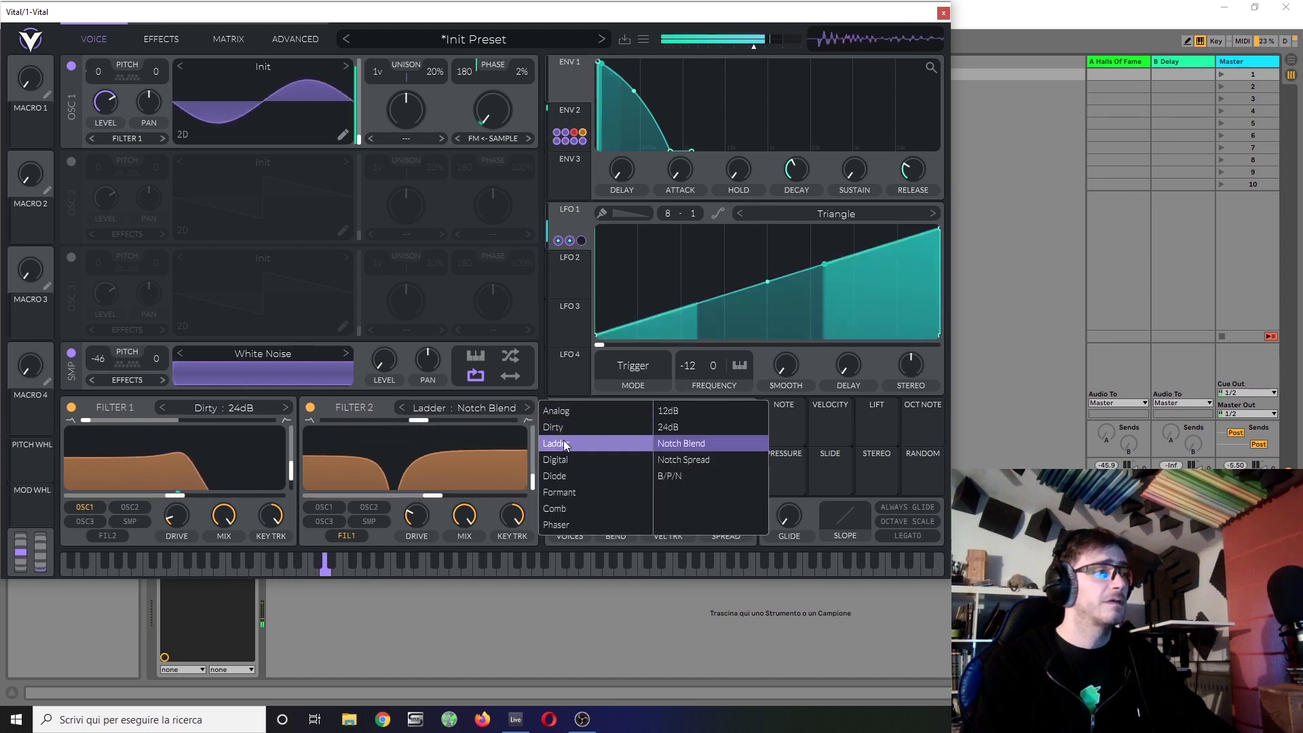
click(555, 464)
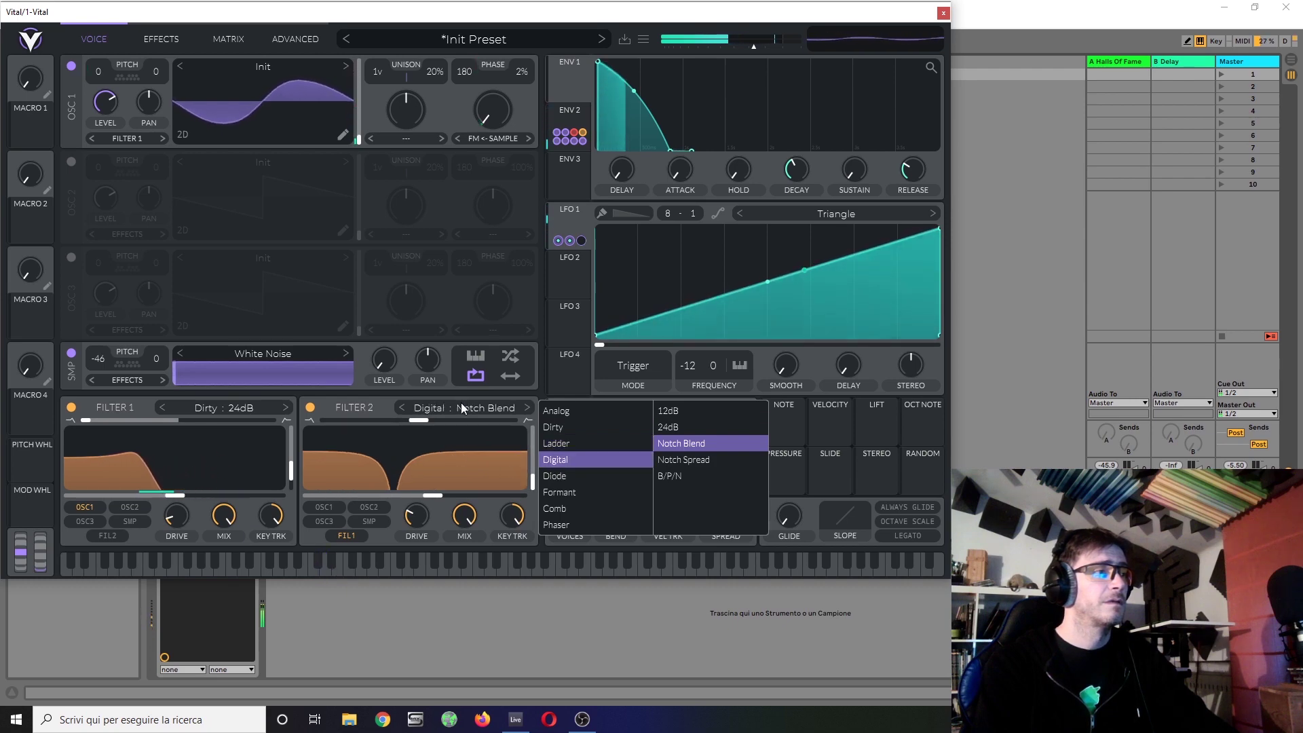
drag(434, 502, 456, 498)
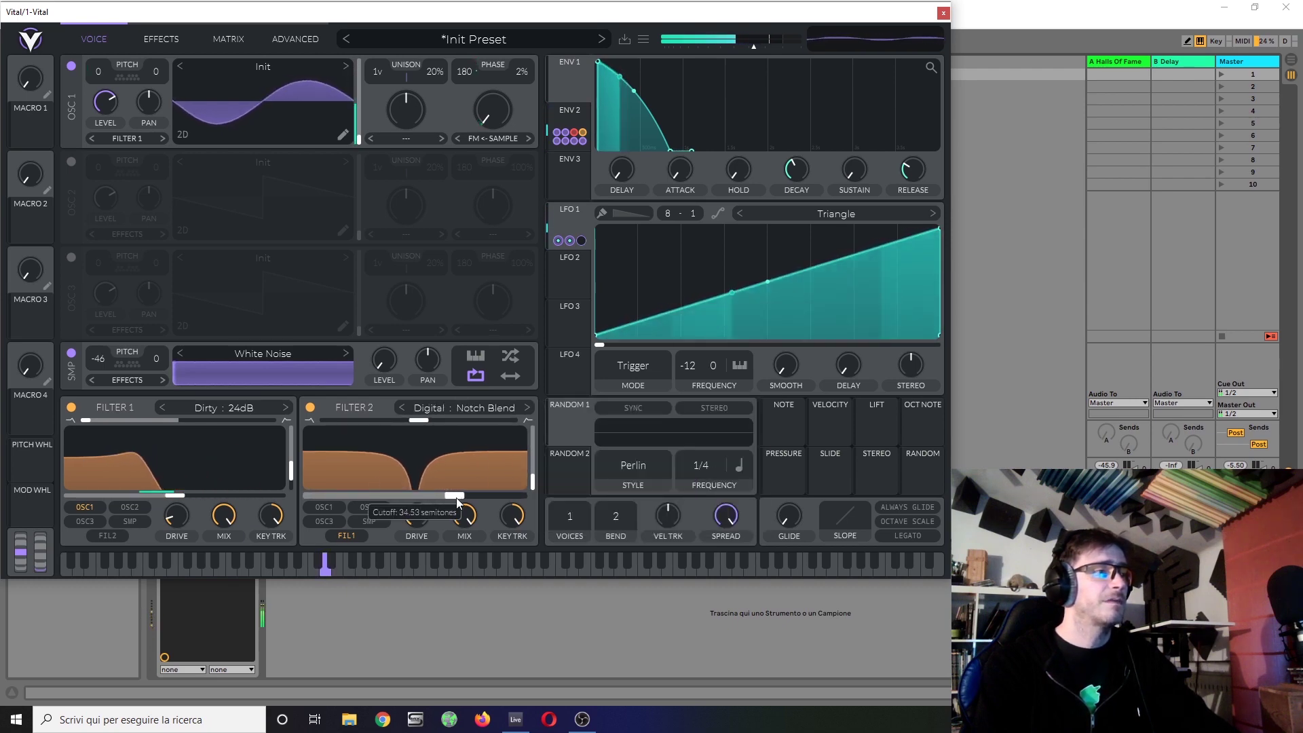
Turn off Filter 2 and move the compressor's lower threshold far down
click(310, 407)
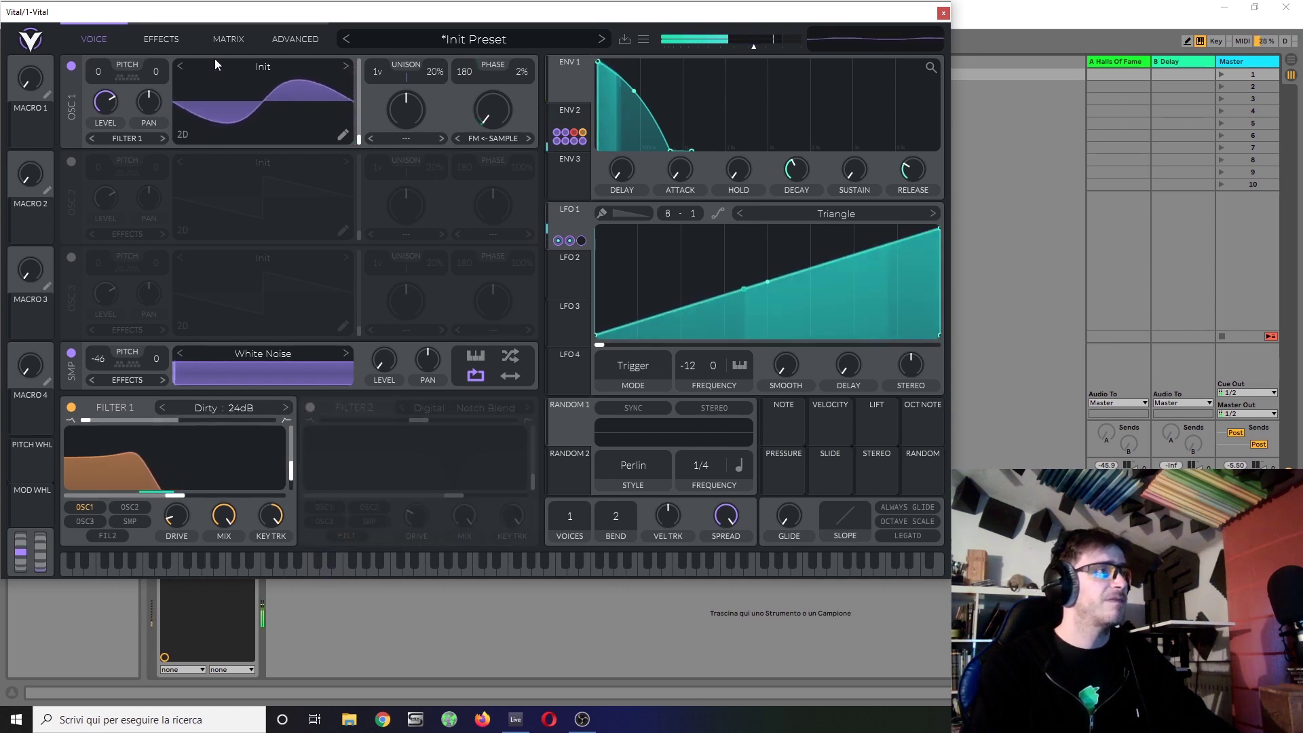
click(168, 40)
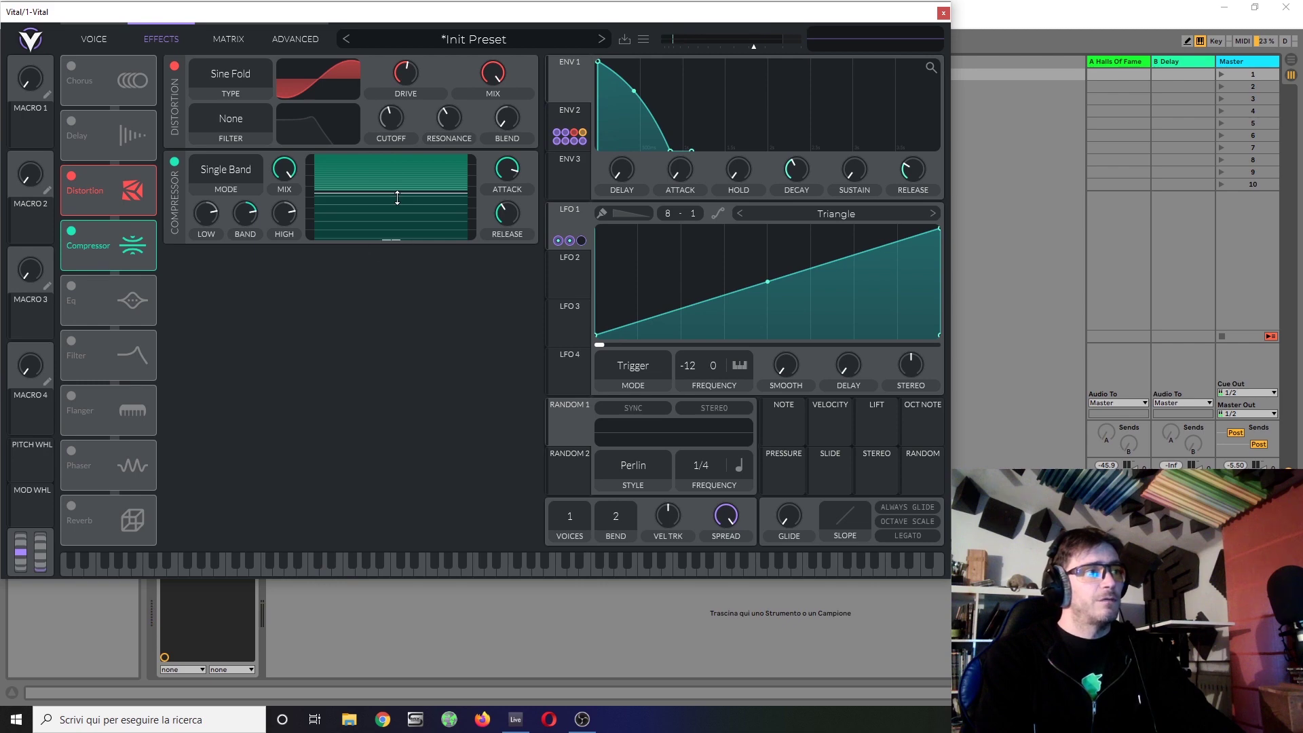
drag(397, 197, 396, 233)
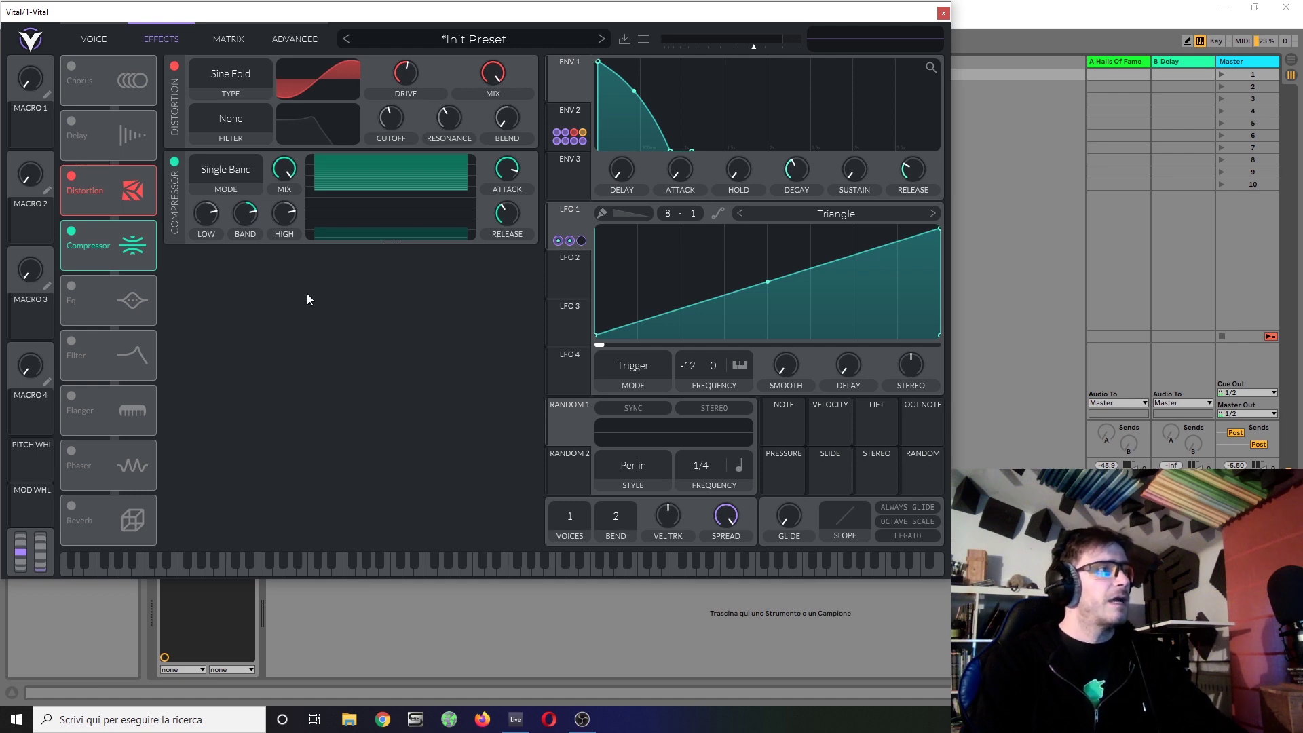
Select LFO 2 and set its mode to Envelope
click(93, 40)
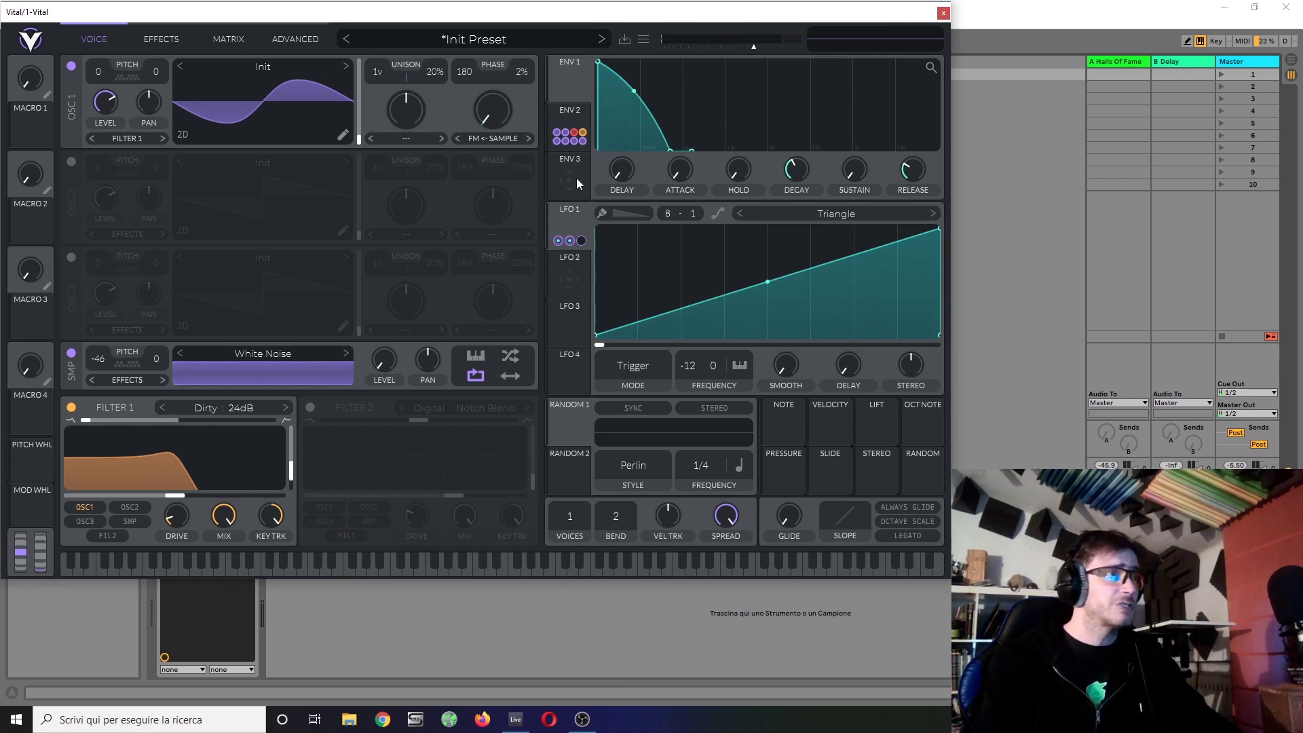
click(572, 111)
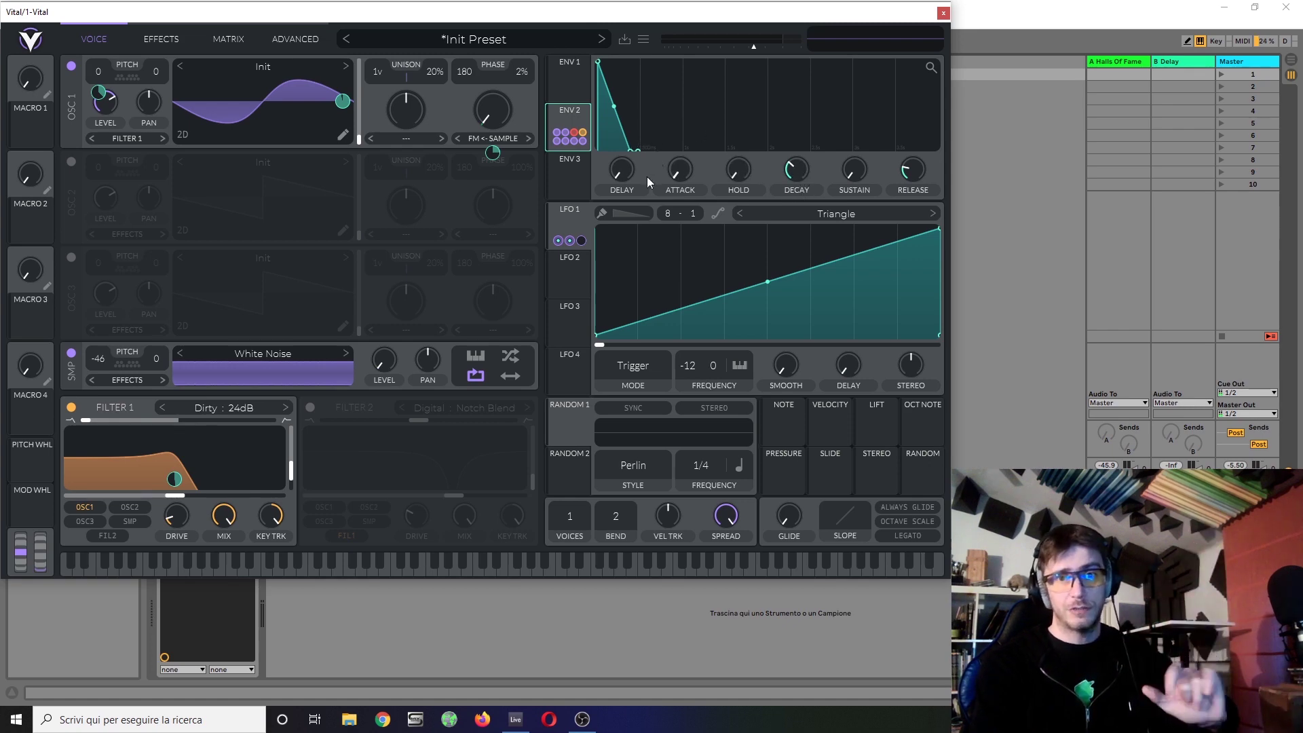
click(574, 276)
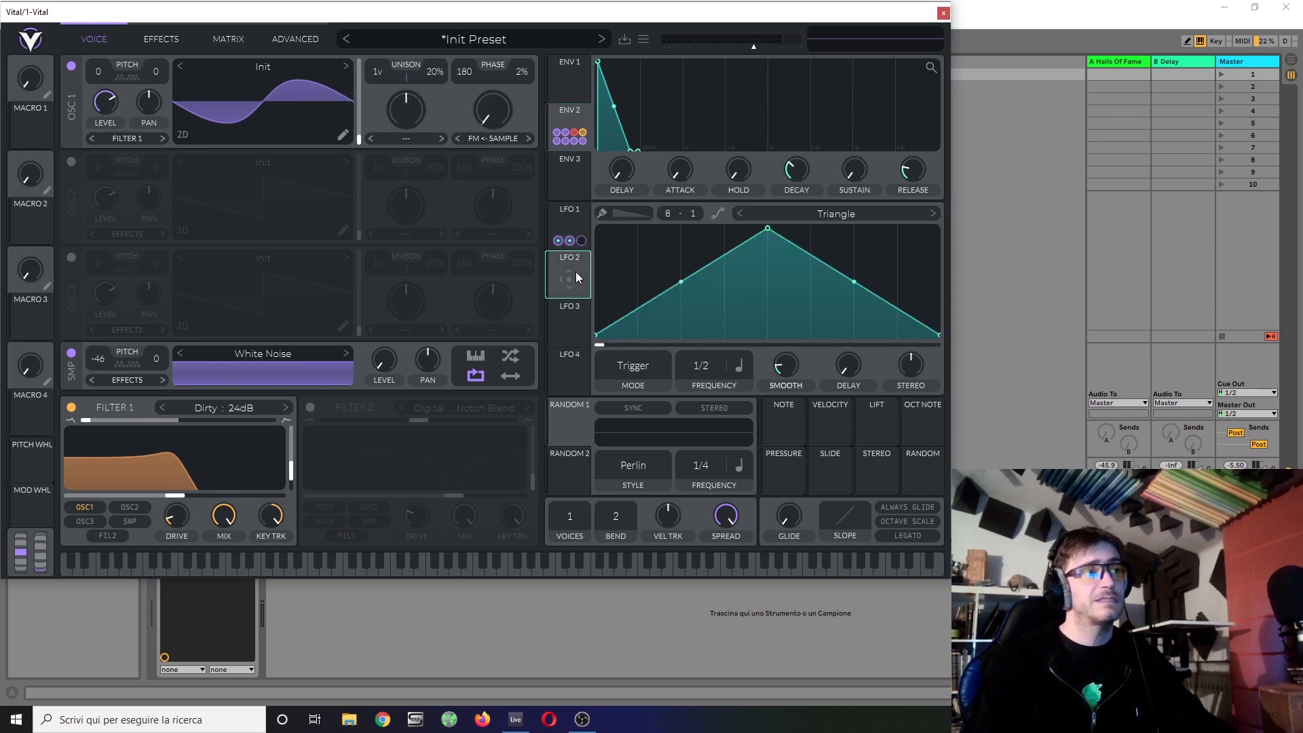
click(646, 376)
click(631, 435)
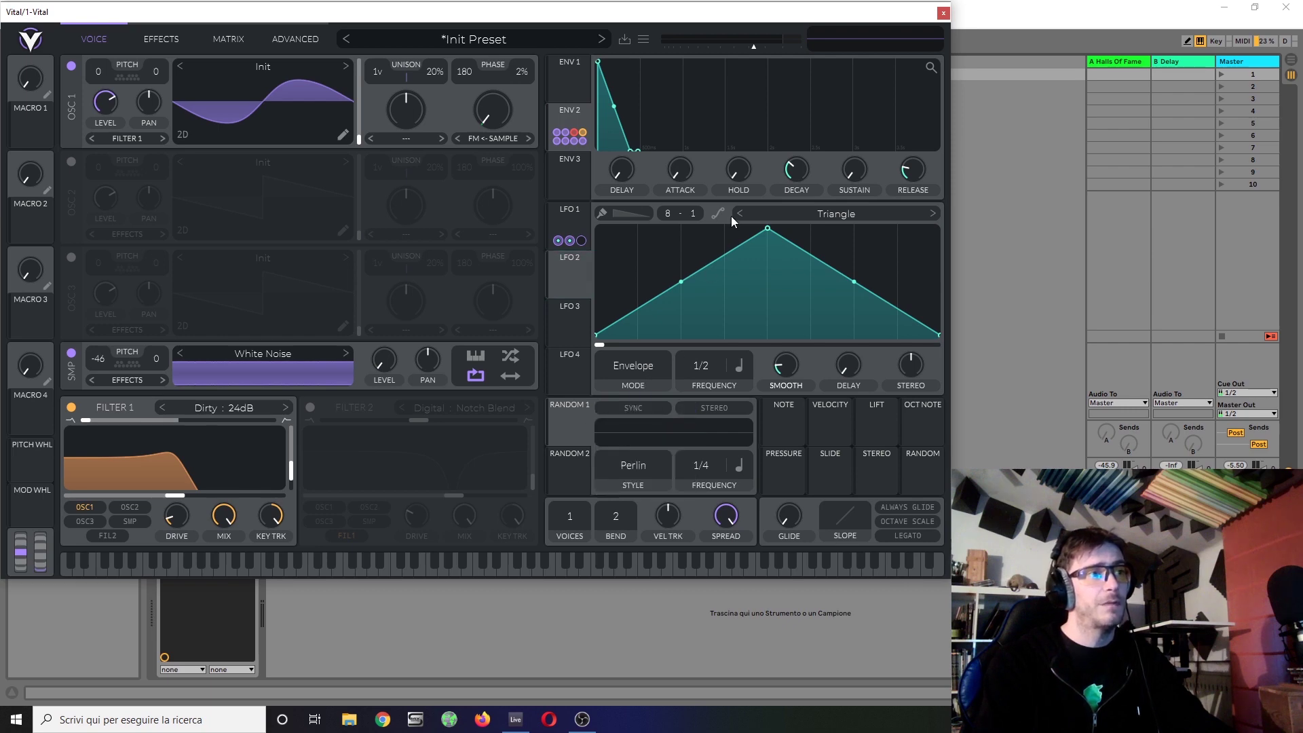
Reshape LFO 2 into a falling curve with a steep early drop, and set its frequency to Seconds with no smoothing
drag(766, 230, 596, 230)
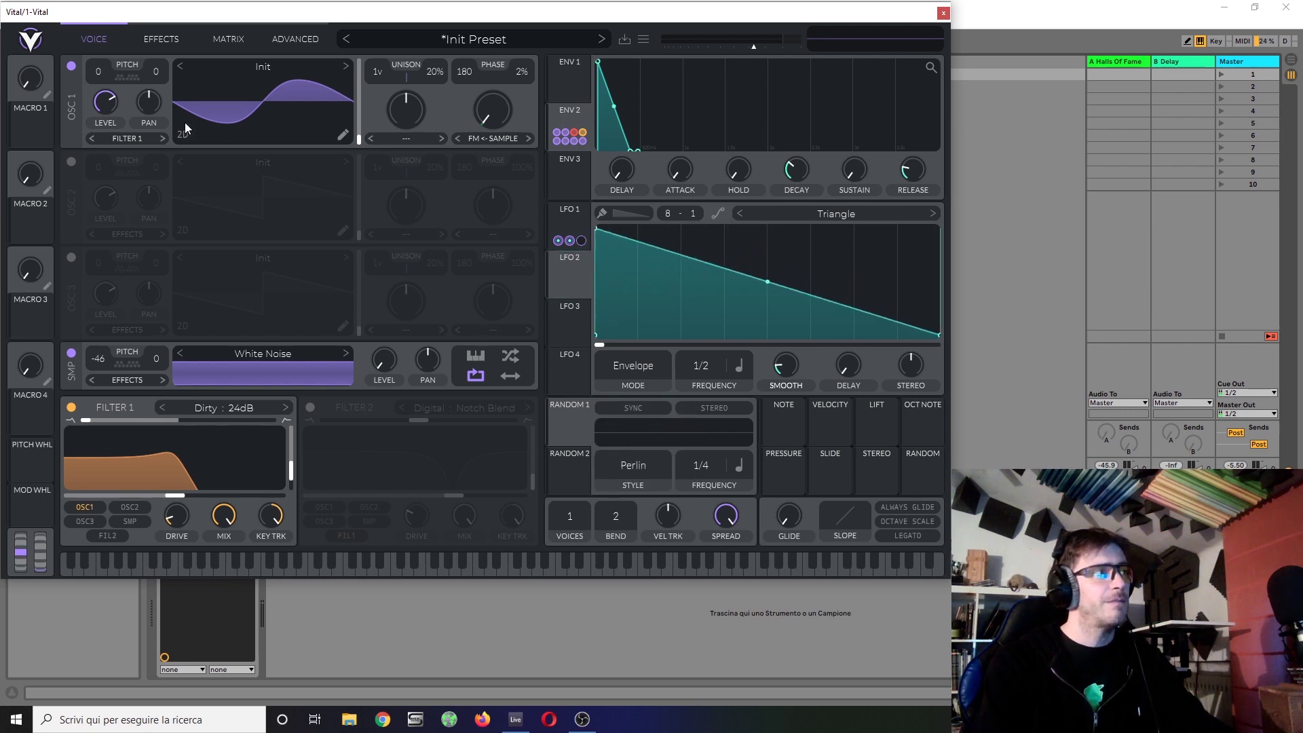
double_click(617, 234)
drag(617, 234, 609, 289)
click(742, 368)
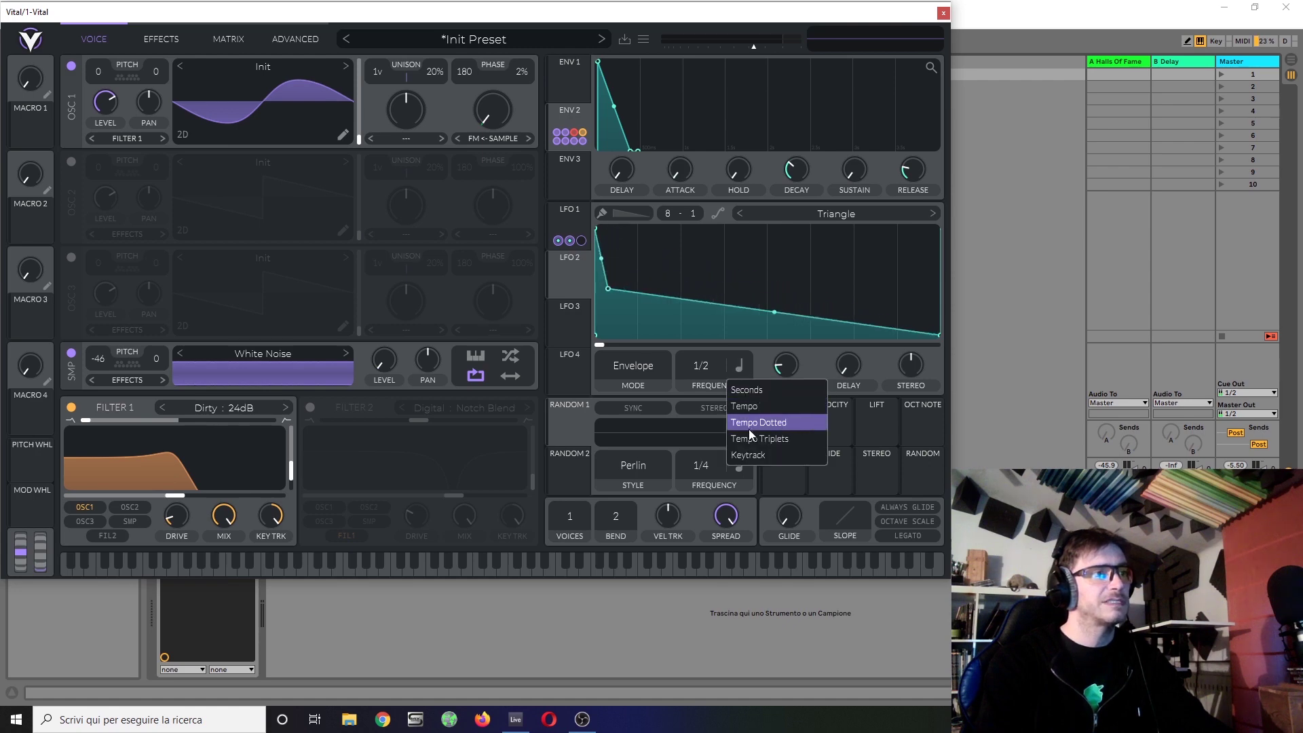
click(751, 390)
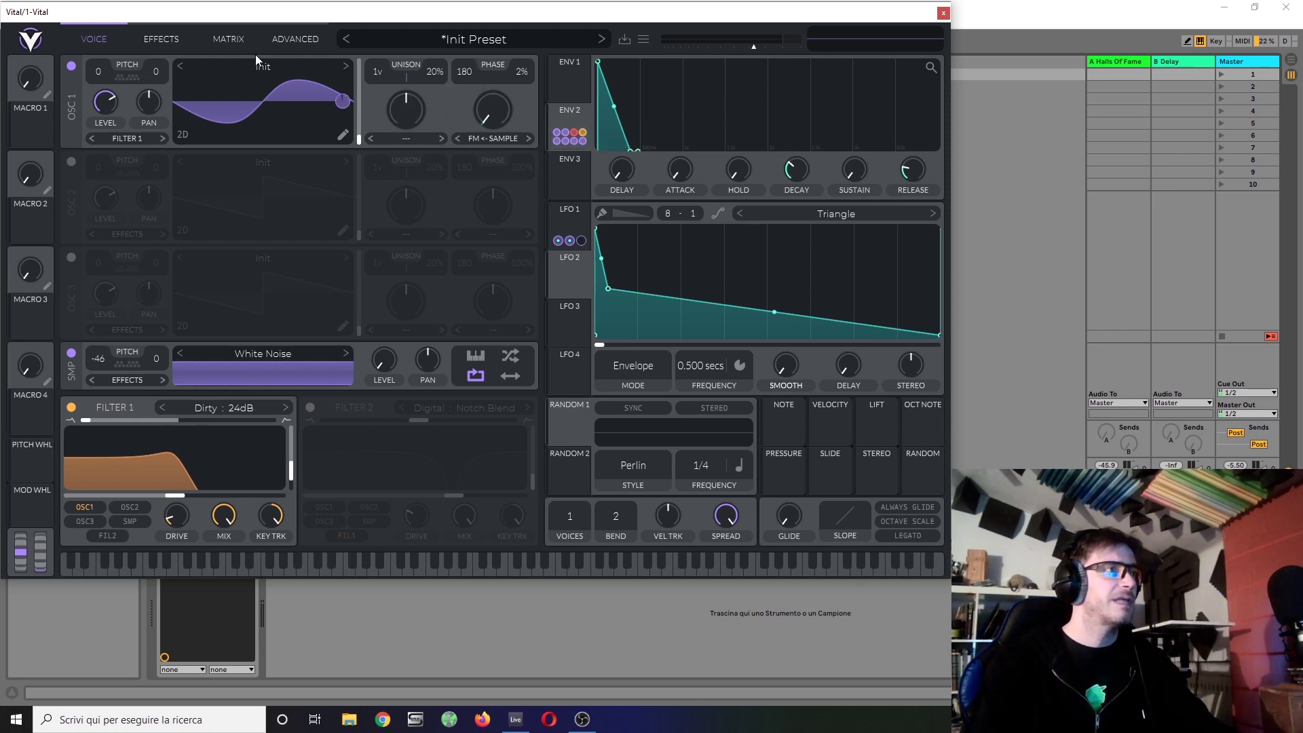
Change the source of the Osc 1 Transpose modulation to Lfo 2 and set its remap curve to Saw Up
click(231, 39)
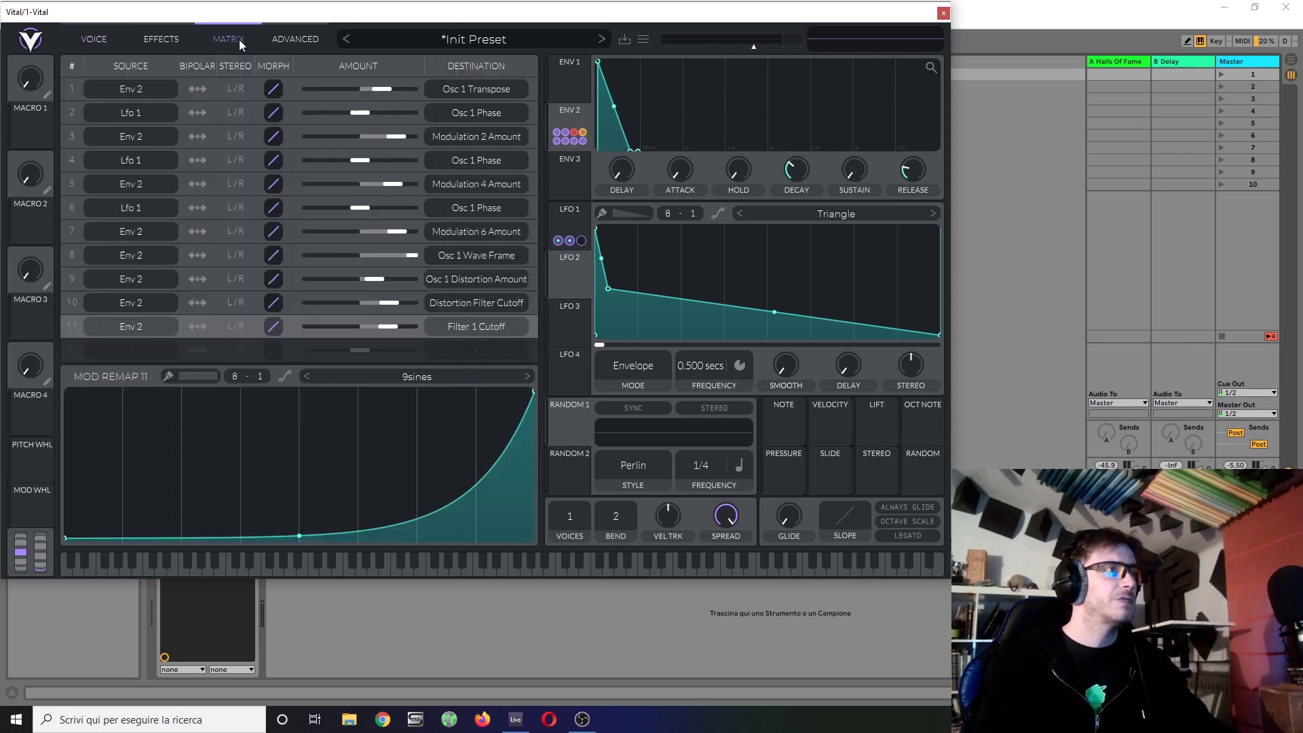
click(132, 88)
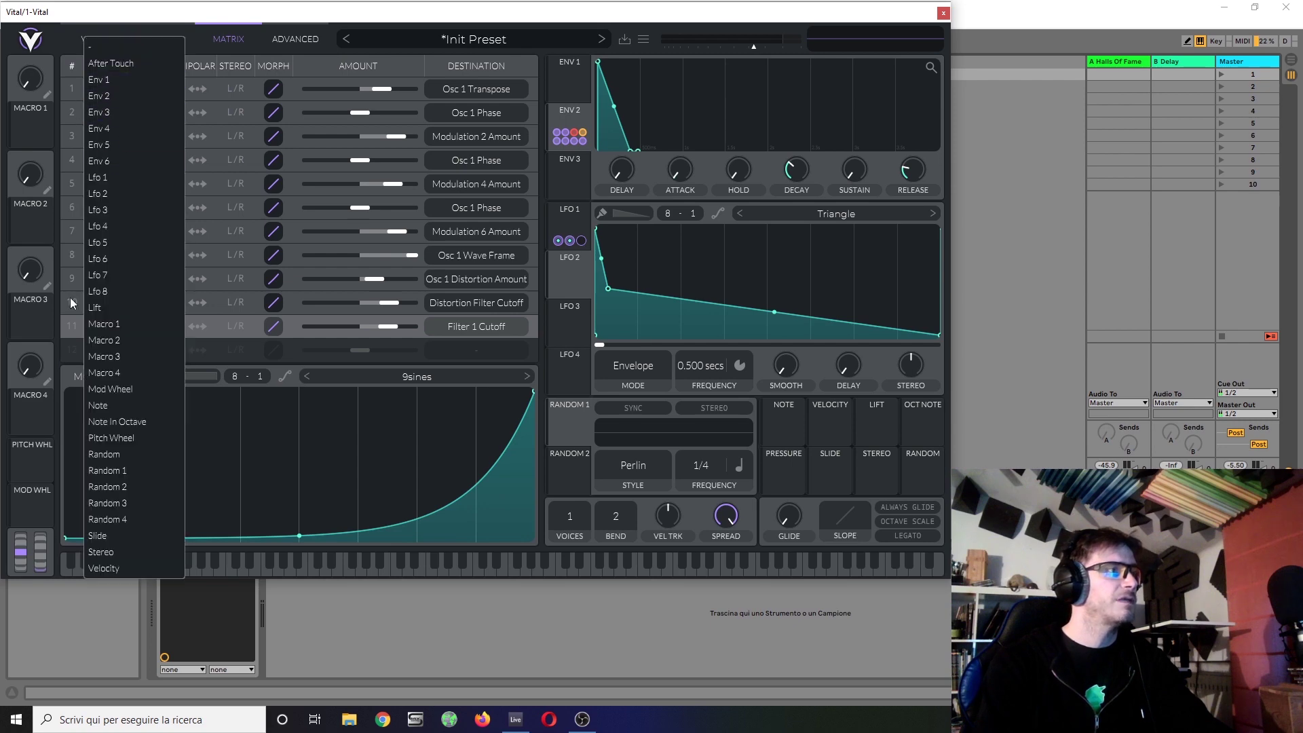
click(123, 195)
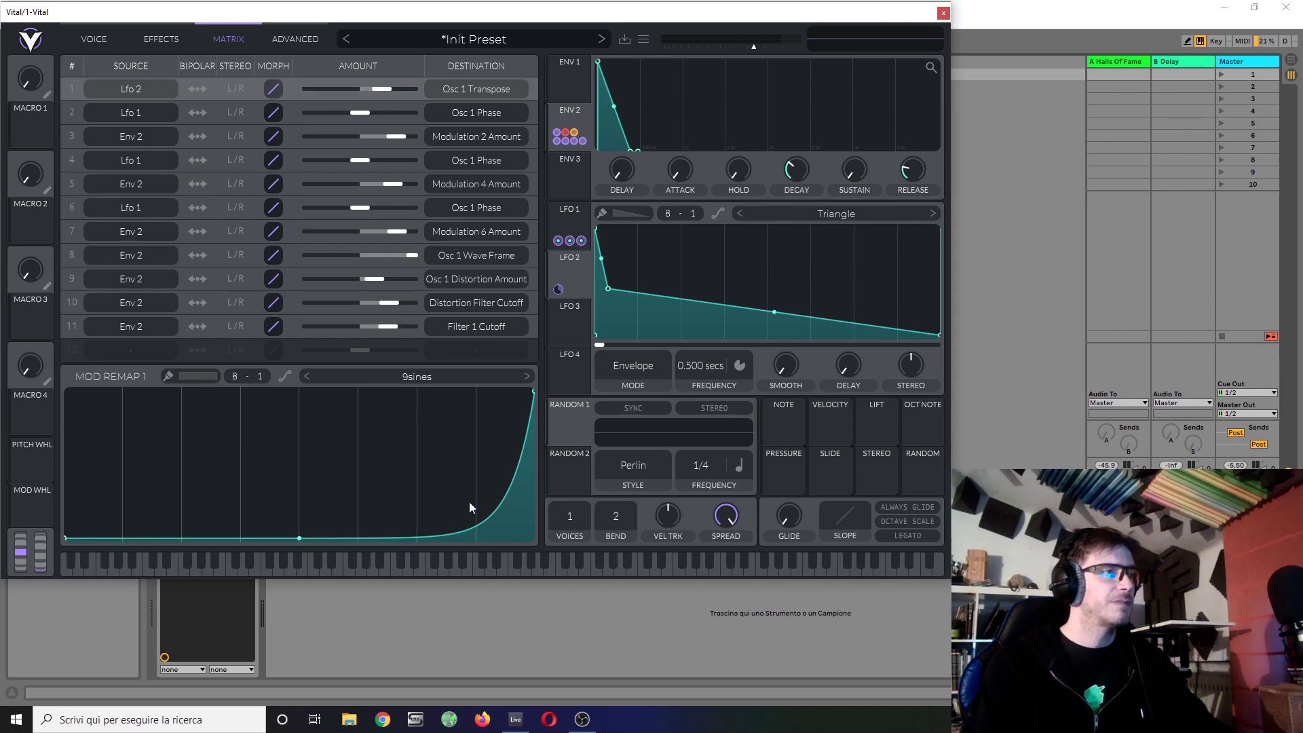
click(438, 378)
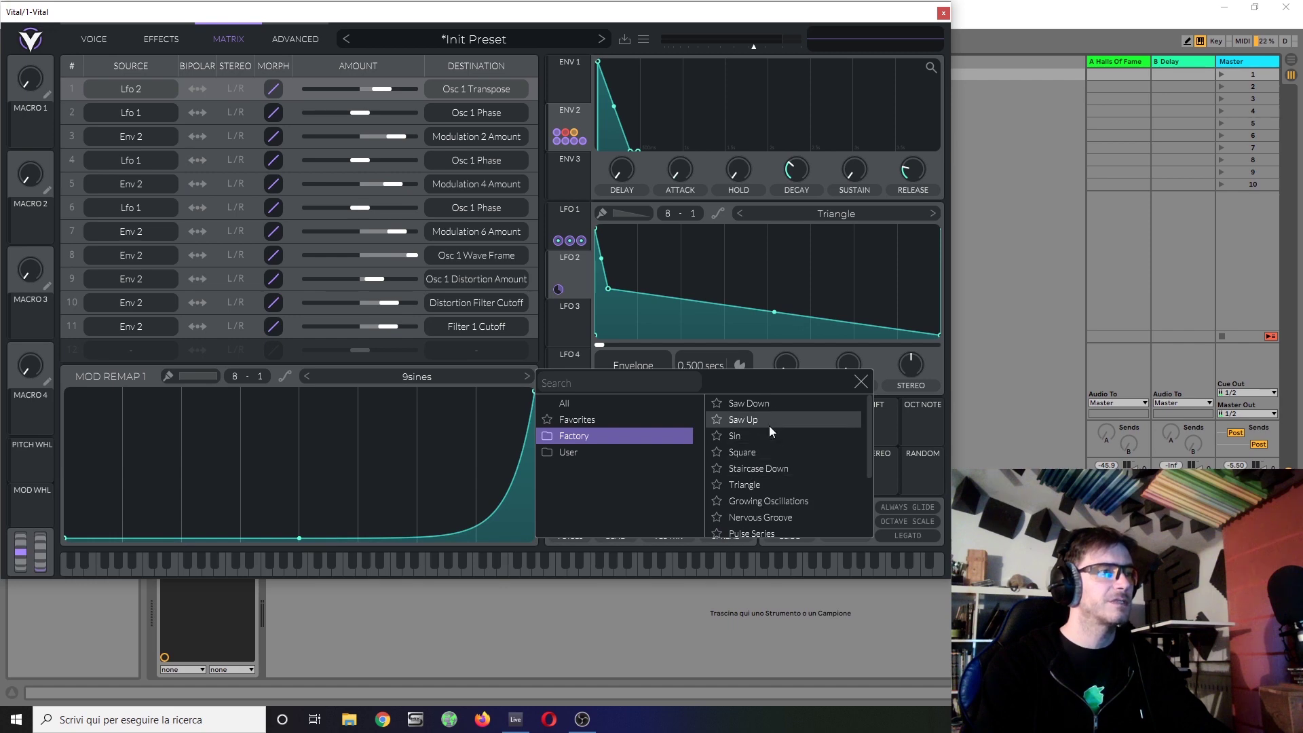
click(768, 422)
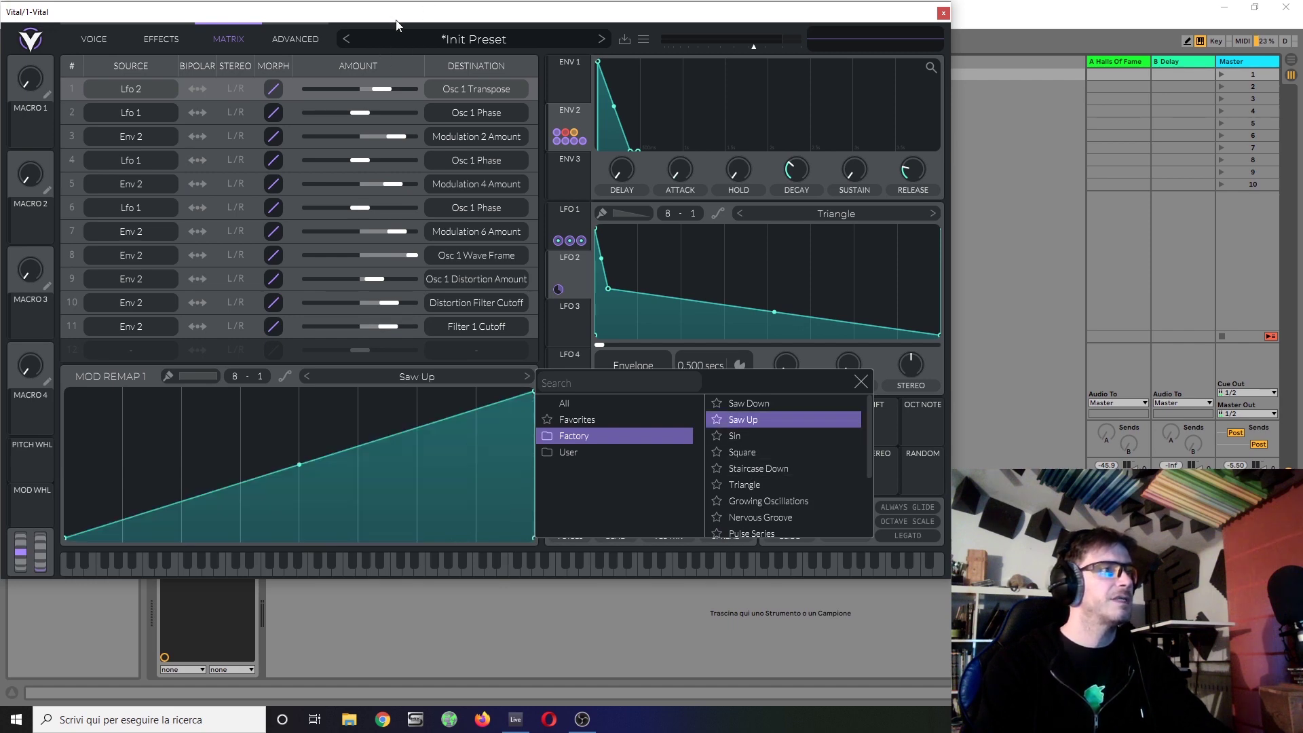
Lower LFO 2's early breakpoint near the baseline and bend both segments into a smooth exponential decay
click(609, 287)
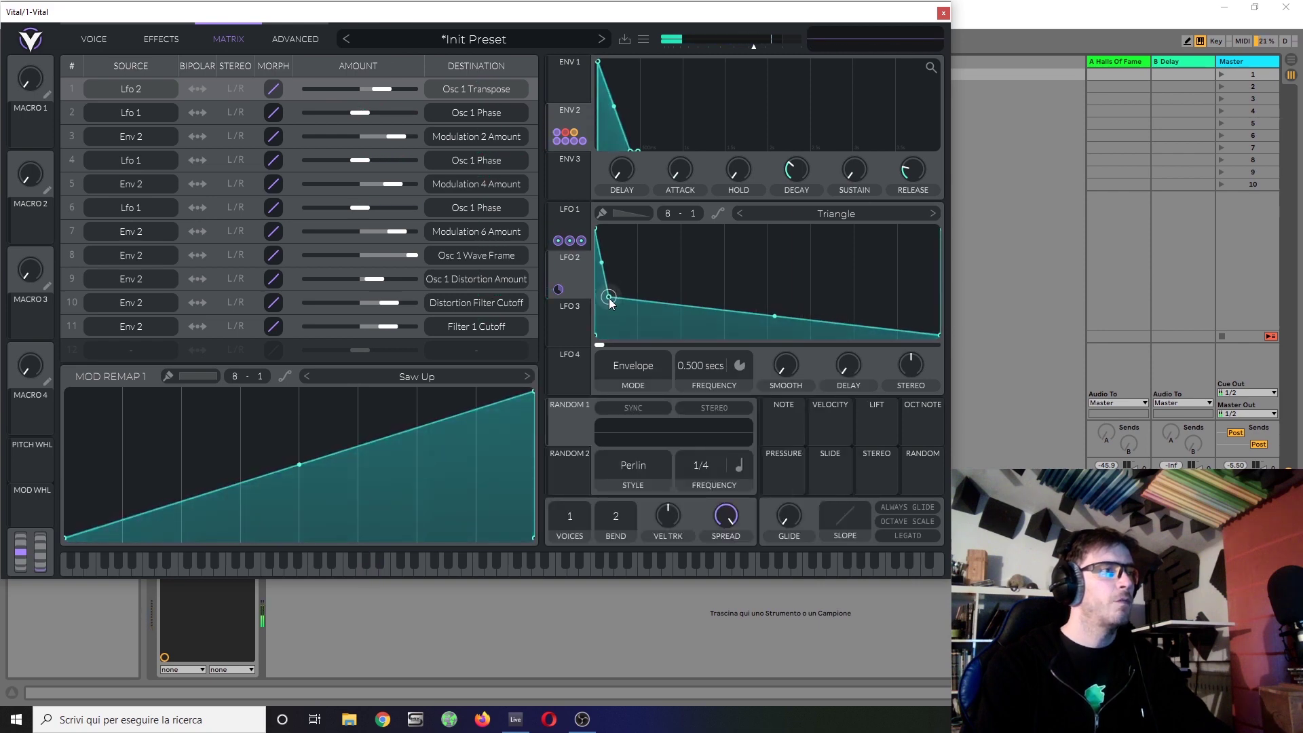
drag(608, 289, 611, 325)
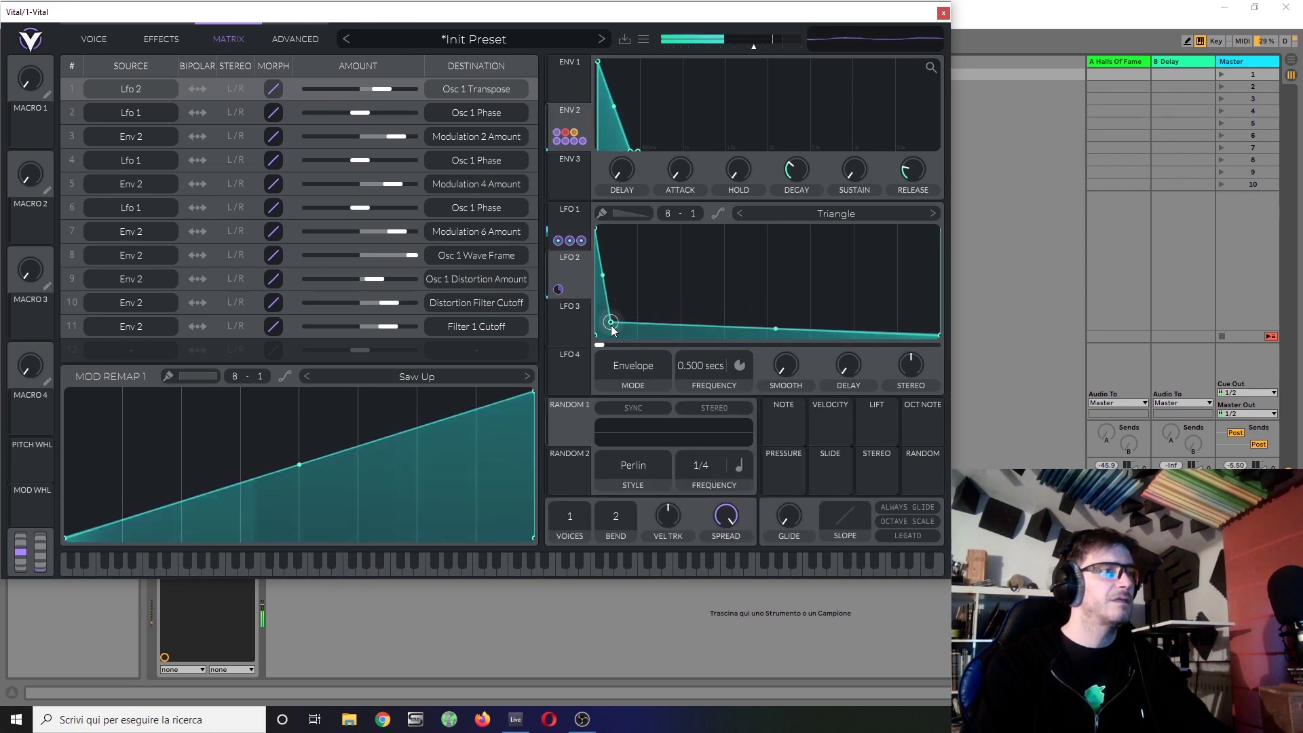
drag(592, 283, 556, 304)
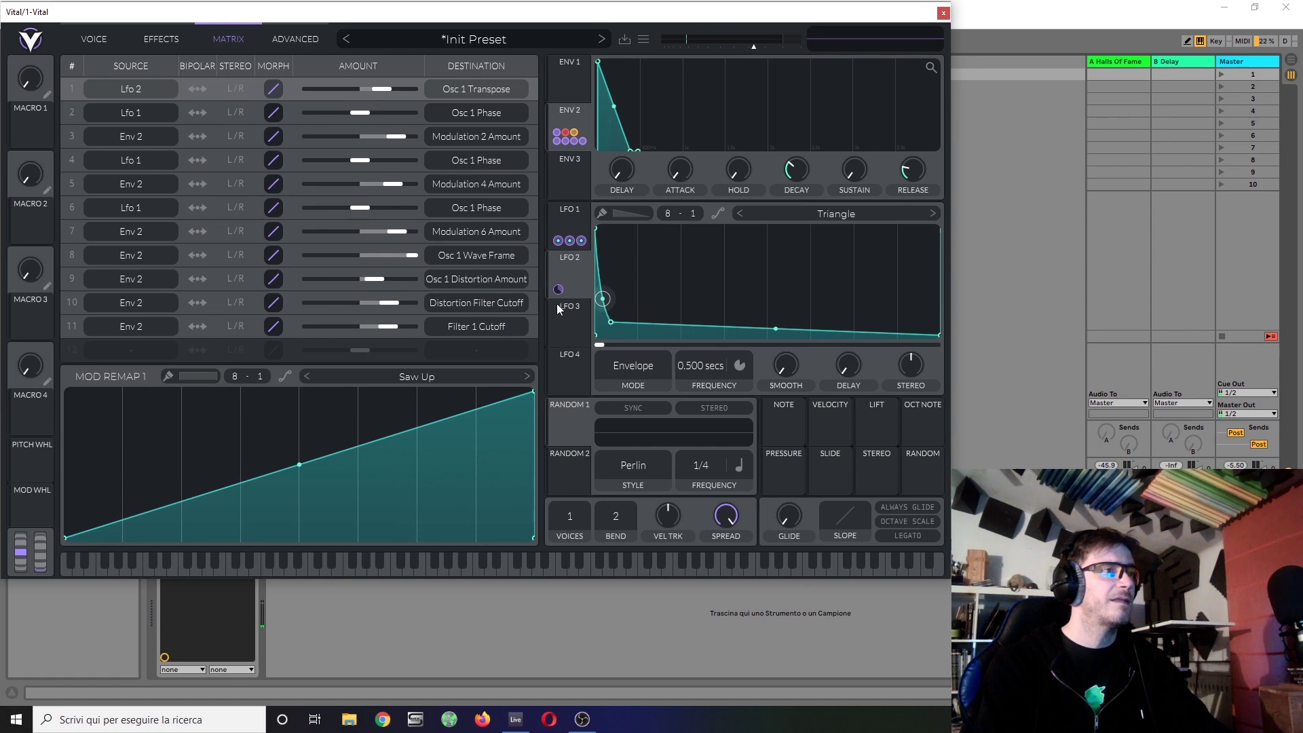
click(96, 44)
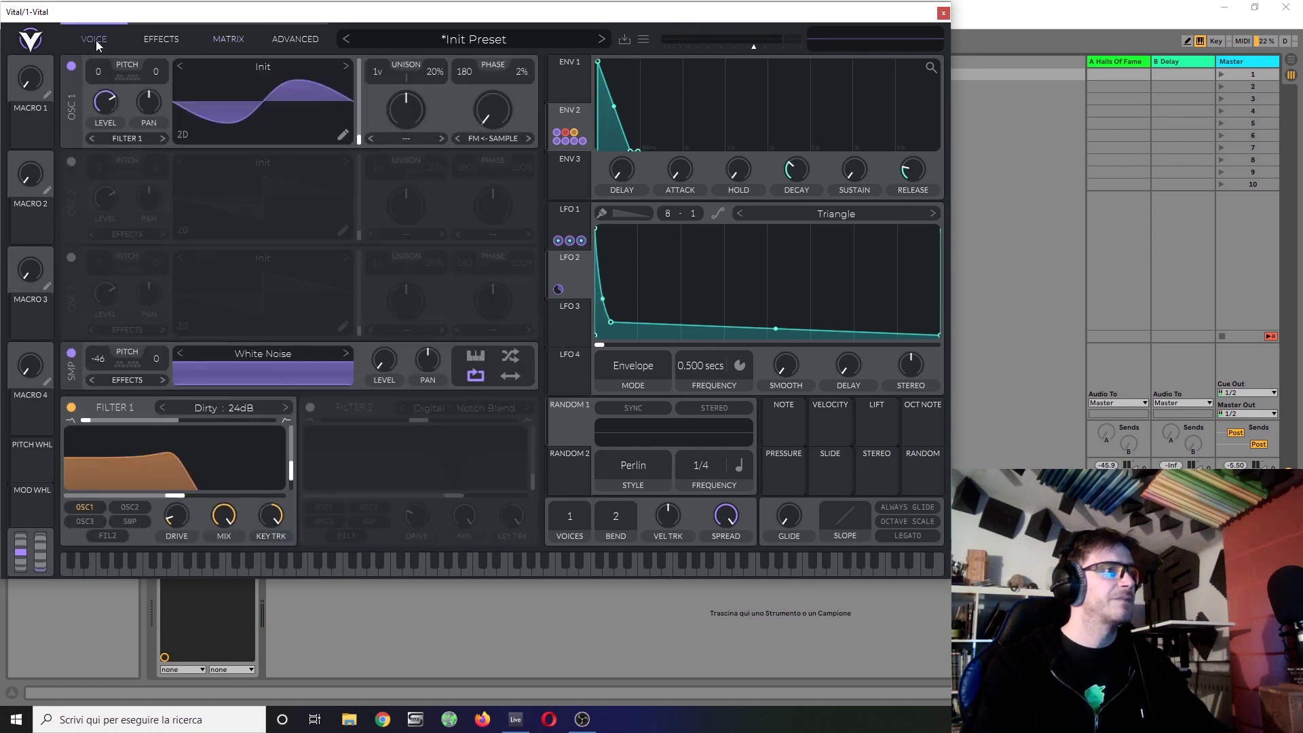
drag(601, 303, 551, 316)
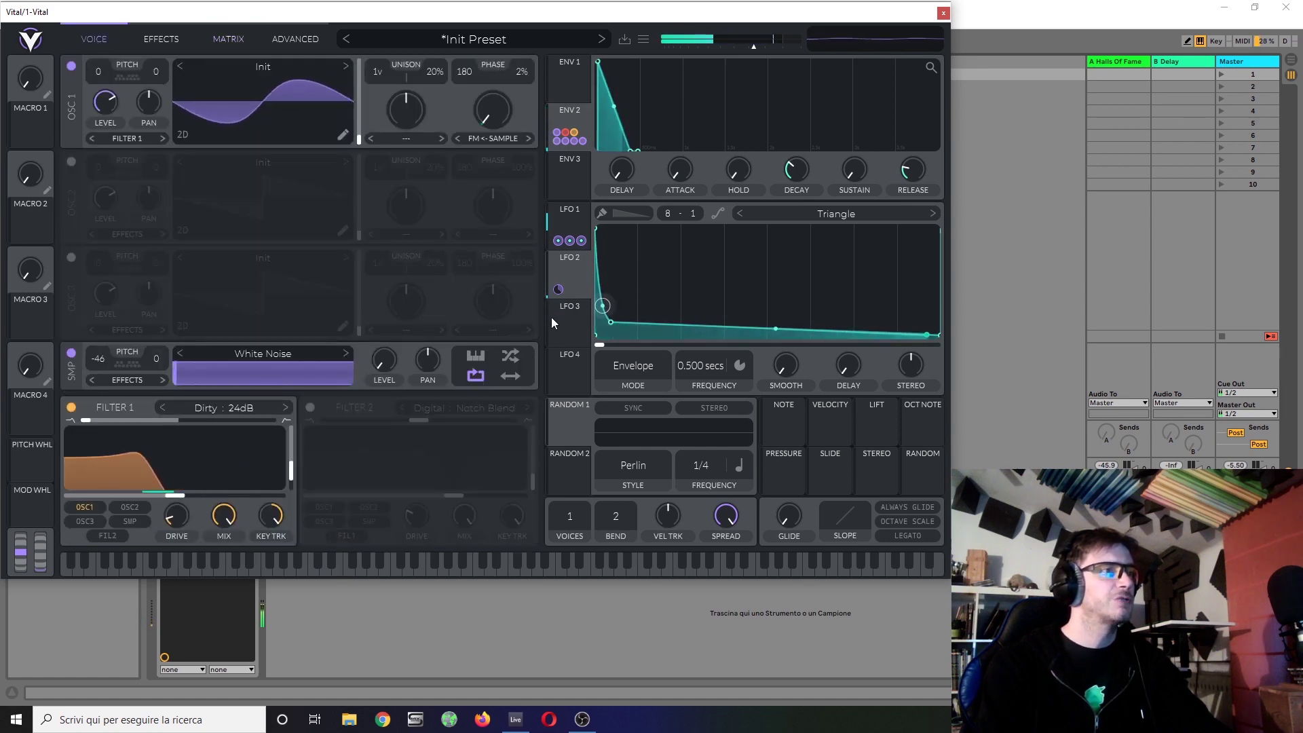
drag(782, 324, 758, 374)
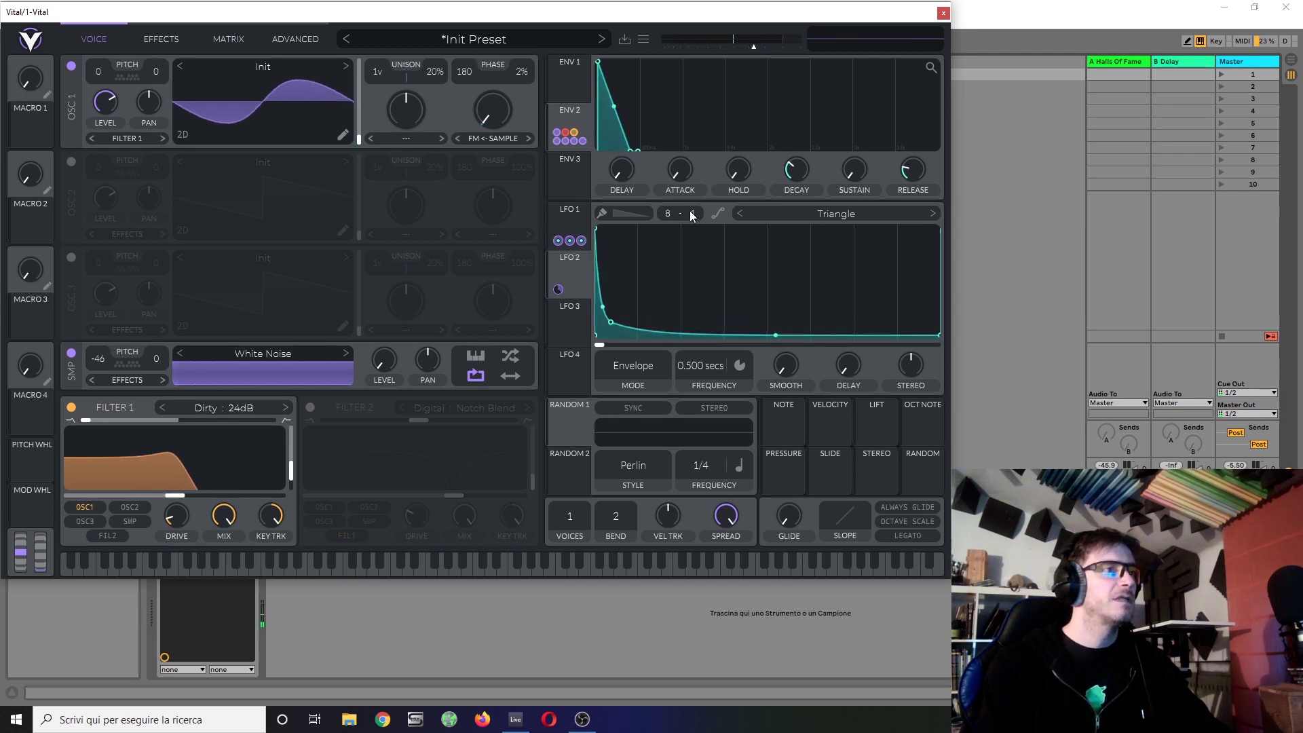
Set LFO 2's grid to 8 by 12 and its frequency to 0.737 secs
drag(691, 213, 805, 81)
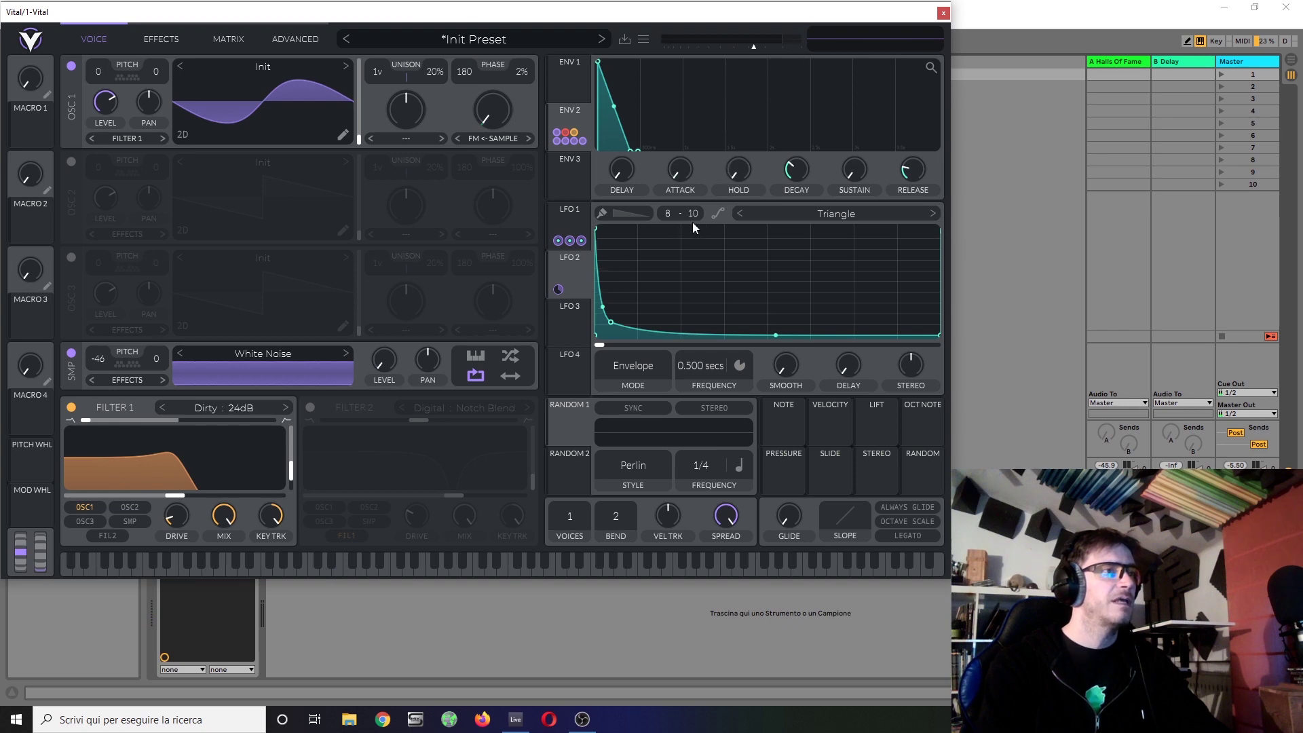
drag(695, 212, 719, 176)
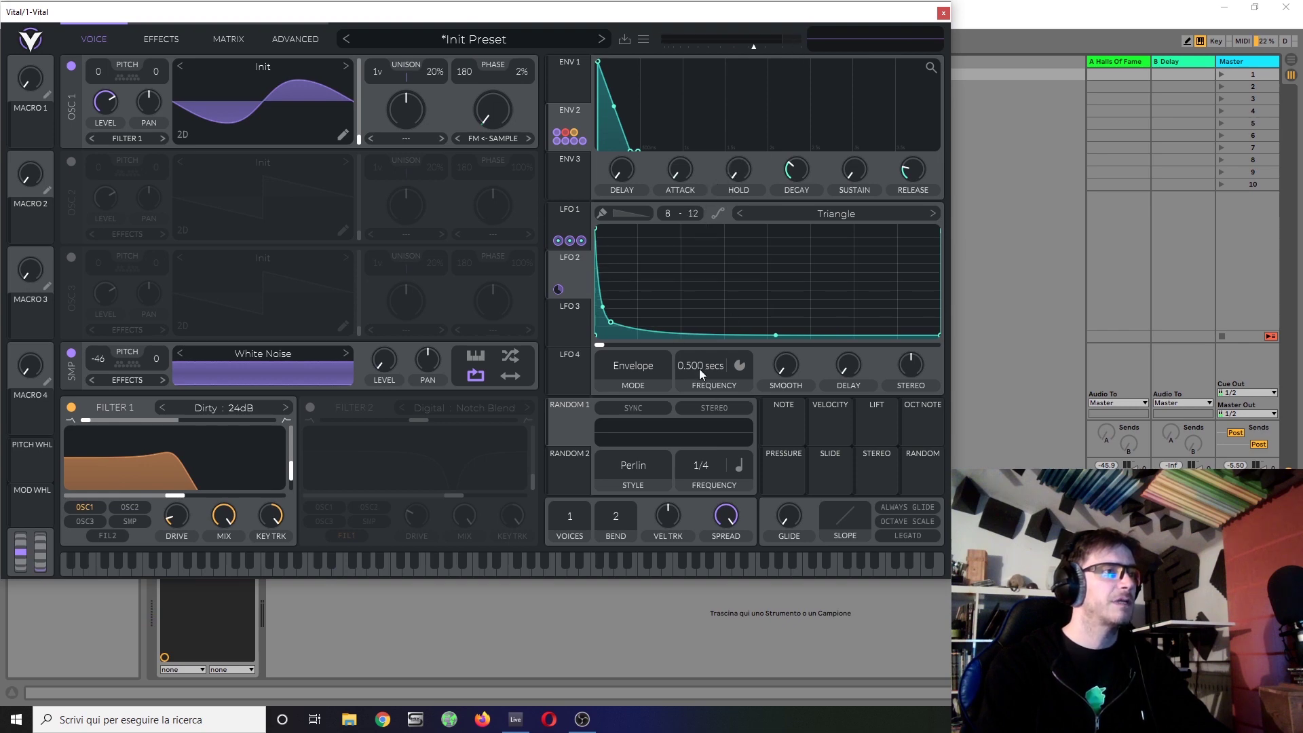
drag(699, 368, 703, 360)
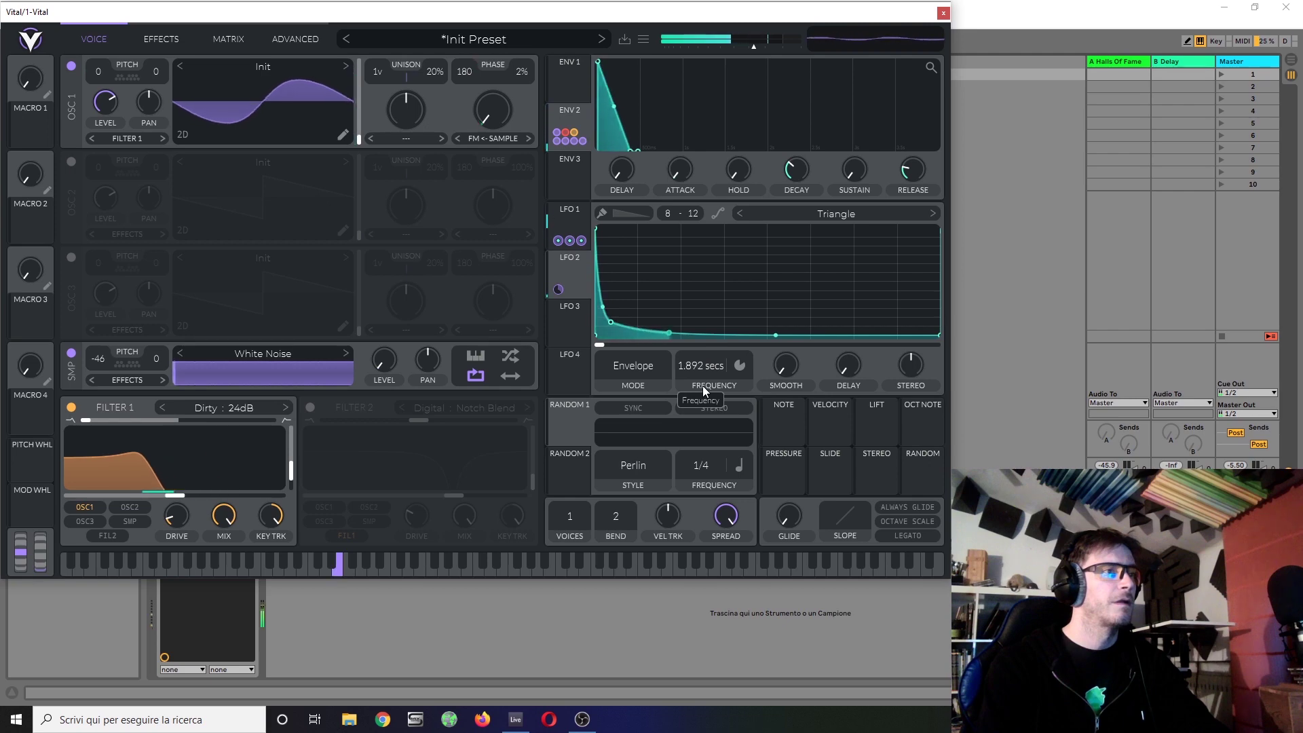
drag(700, 362, 707, 354)
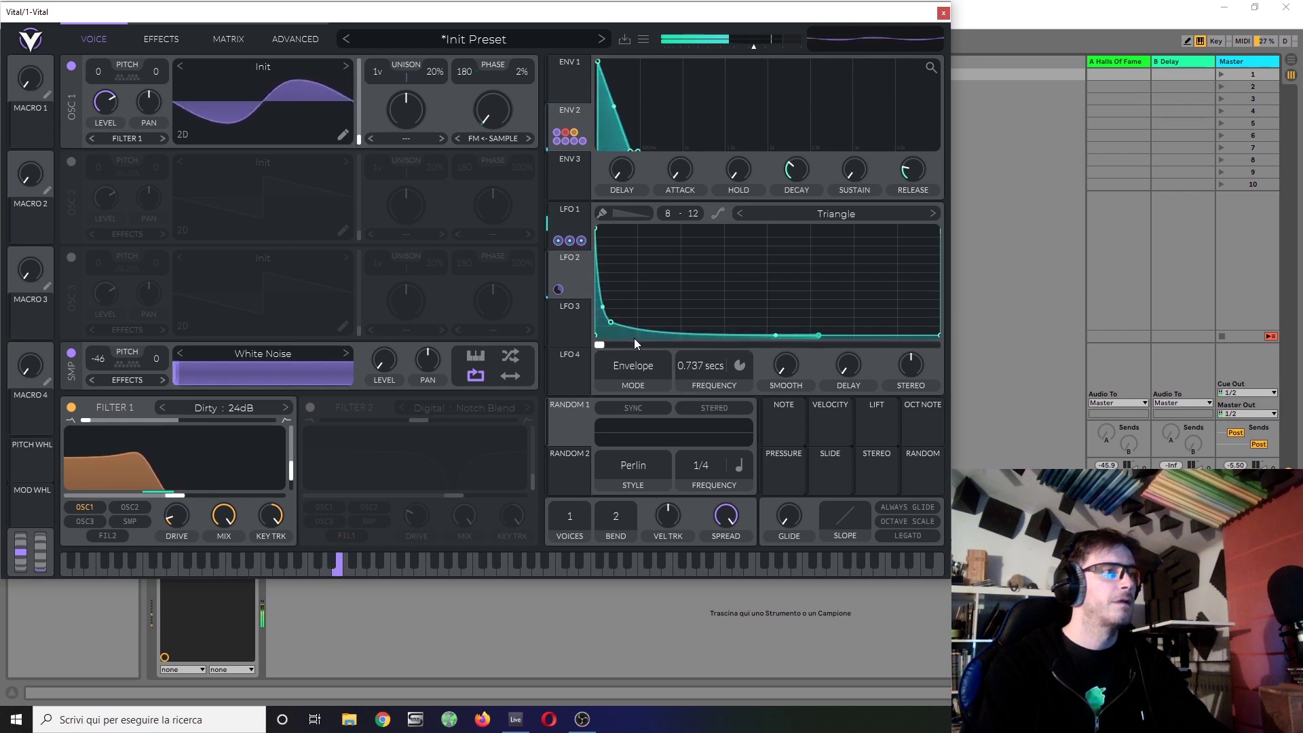
Fine-tune LFO 2's early breakpoint, moving it slightly earlier and higher on the decay curve
drag(612, 325, 608, 331)
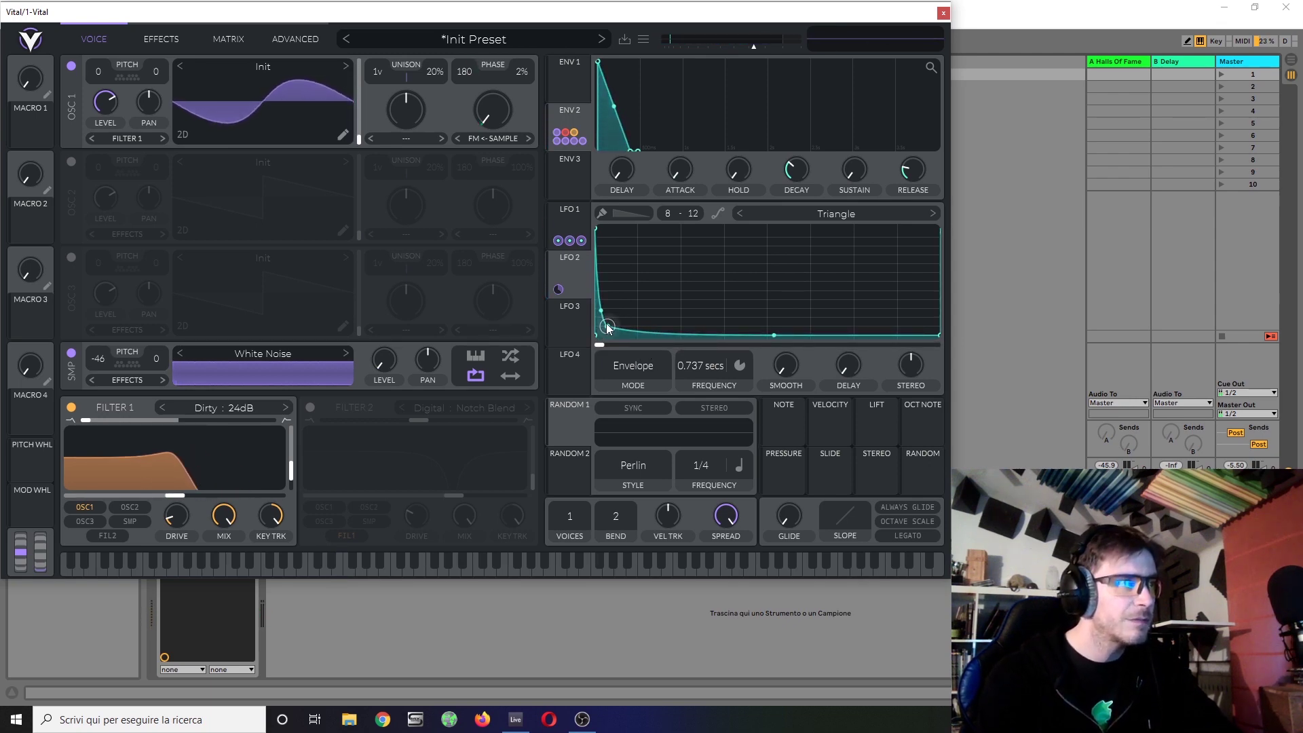
drag(606, 325, 607, 319)
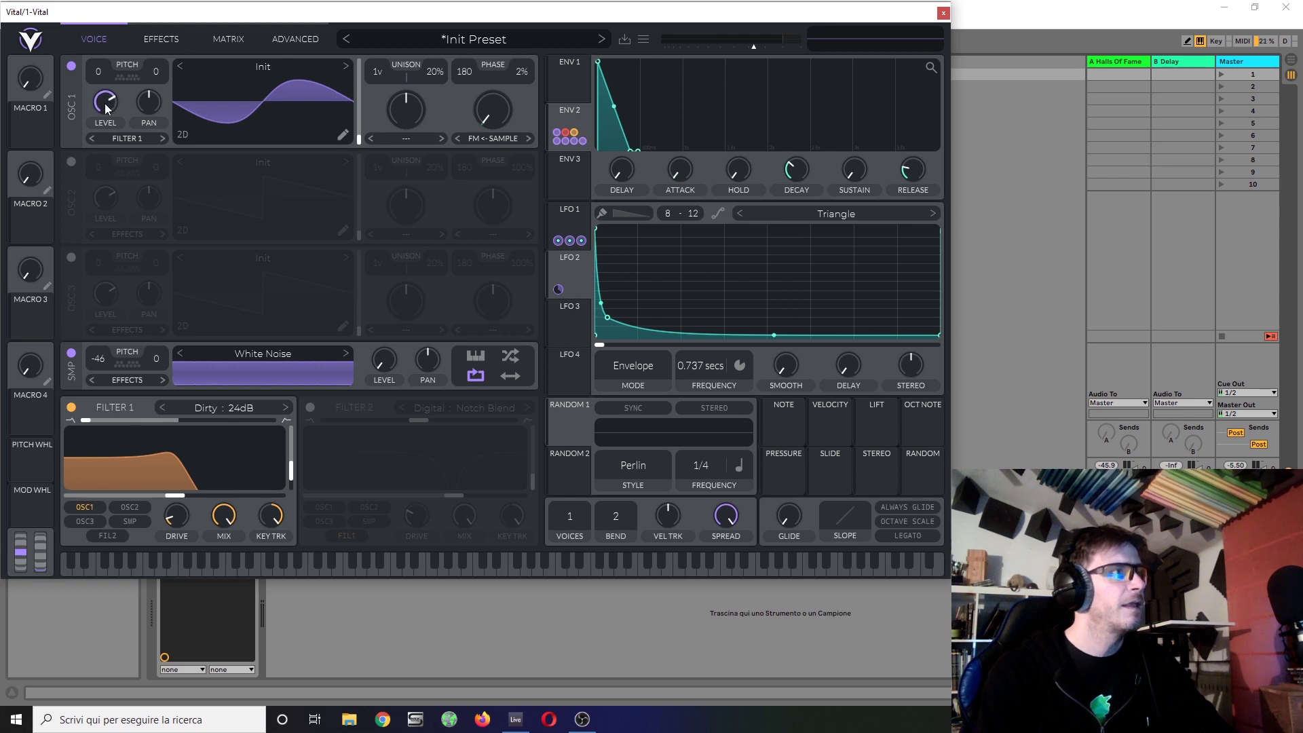
mouse_move(99, 92)
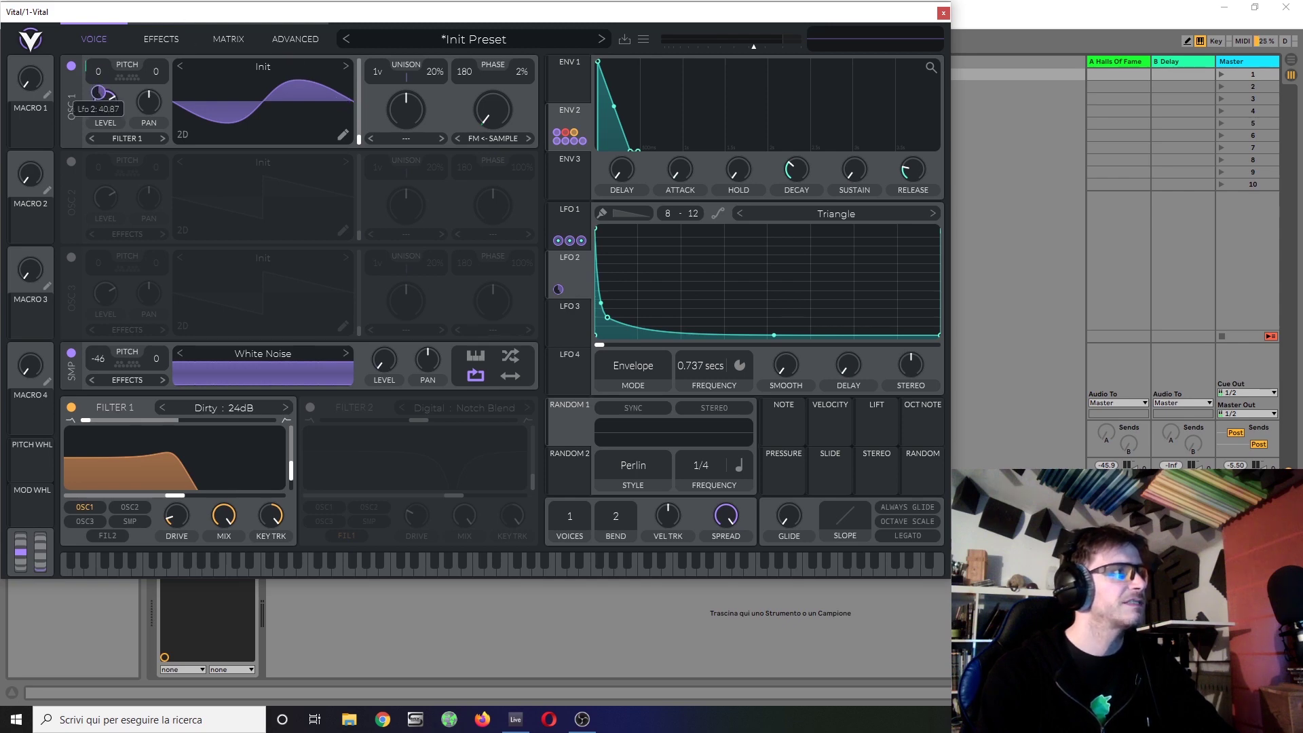